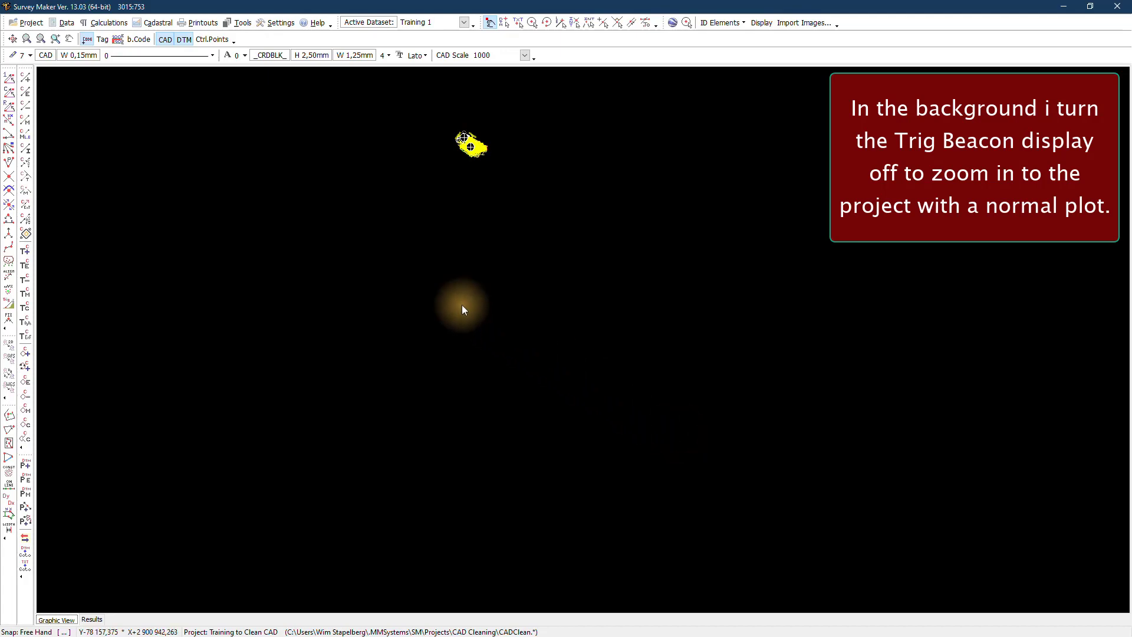
# - Open the Cadastral Plans module for the displayed township project with the default cadastral template
pyautogui.click(12, 39)
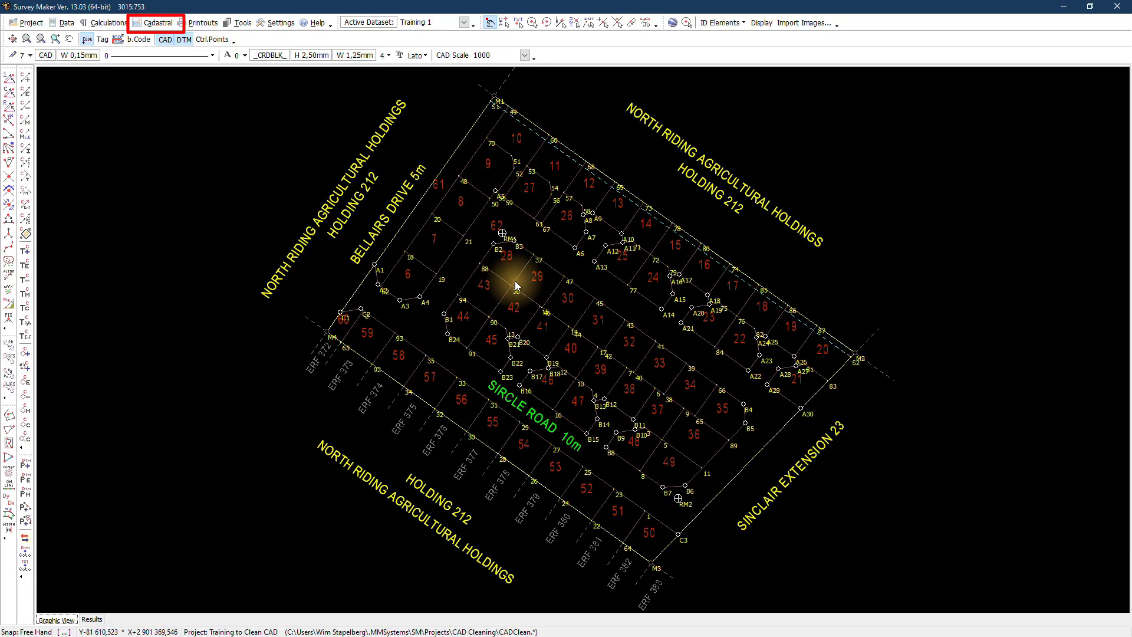
pyautogui.click(157, 24)
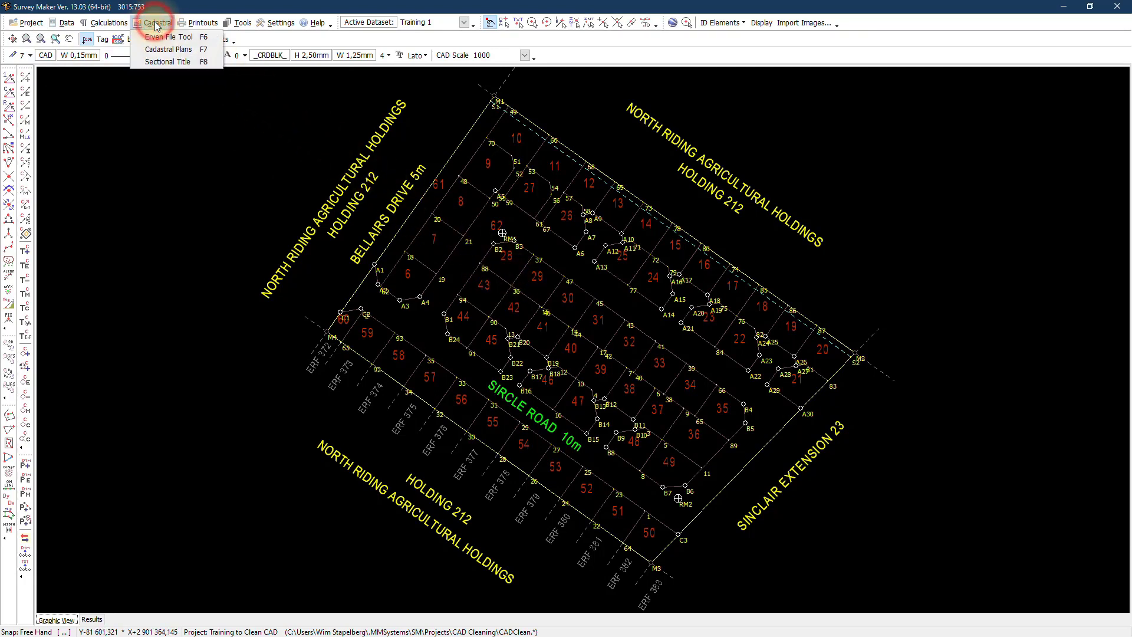
pyautogui.click(164, 51)
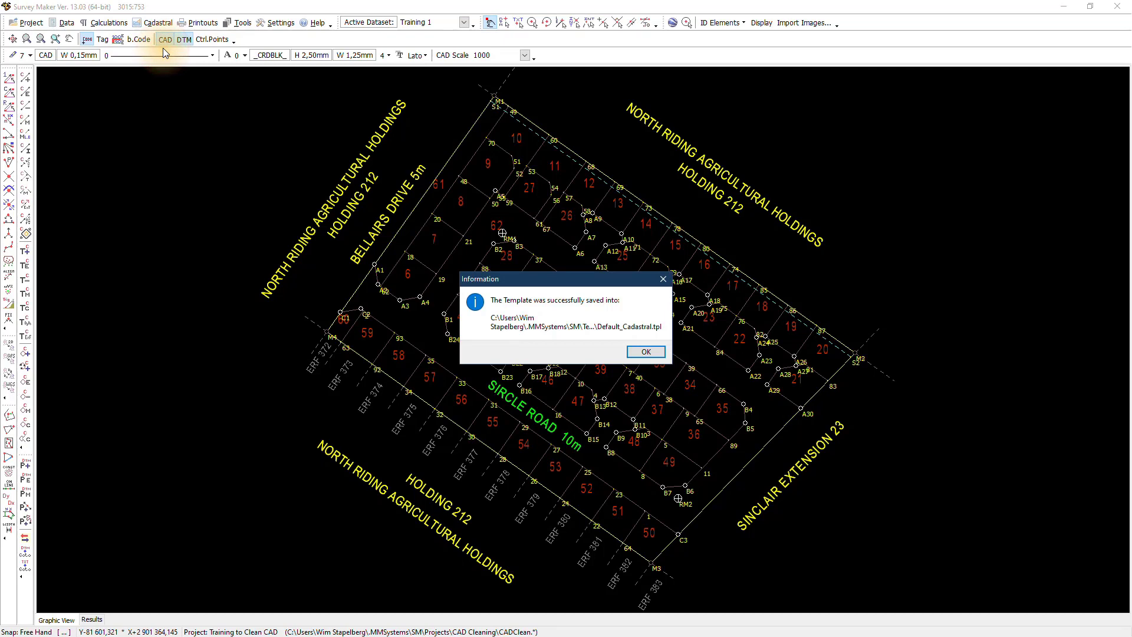
pyautogui.click(643, 352)
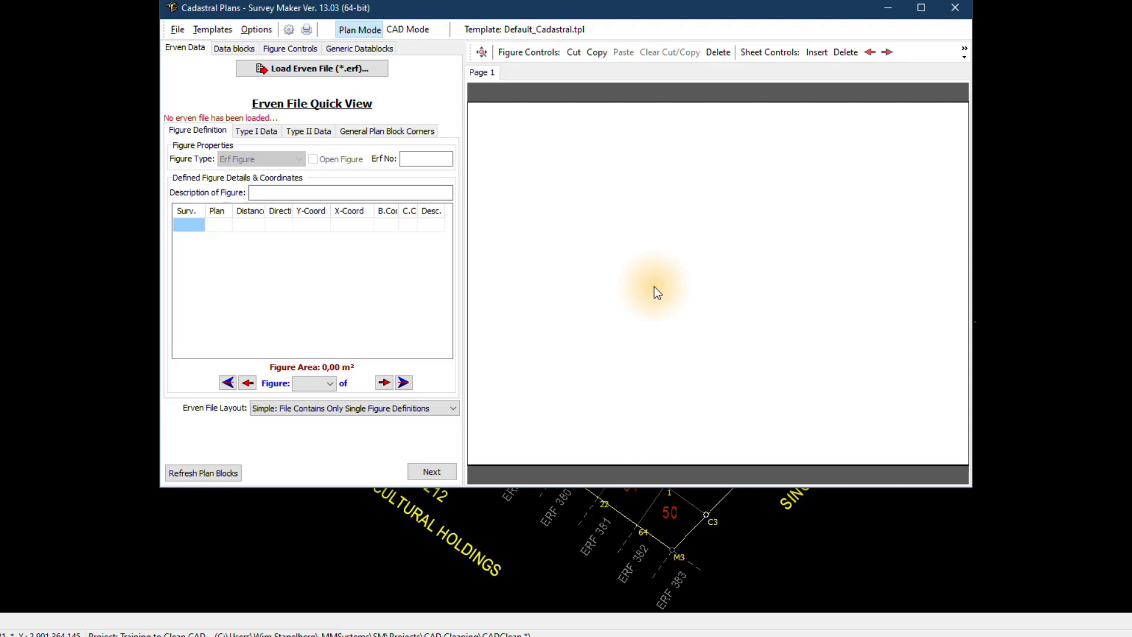
# - Load the keyword file Default Data block Keywords.dat from the Settings folder
pyautogui.click(244, 27)
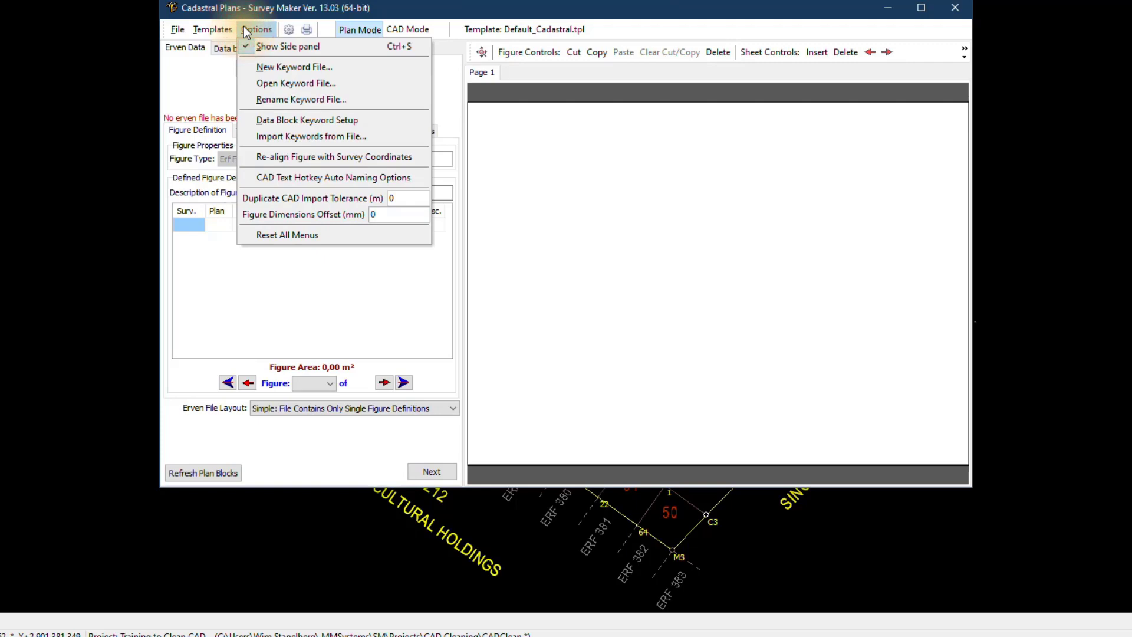
pyautogui.click(268, 84)
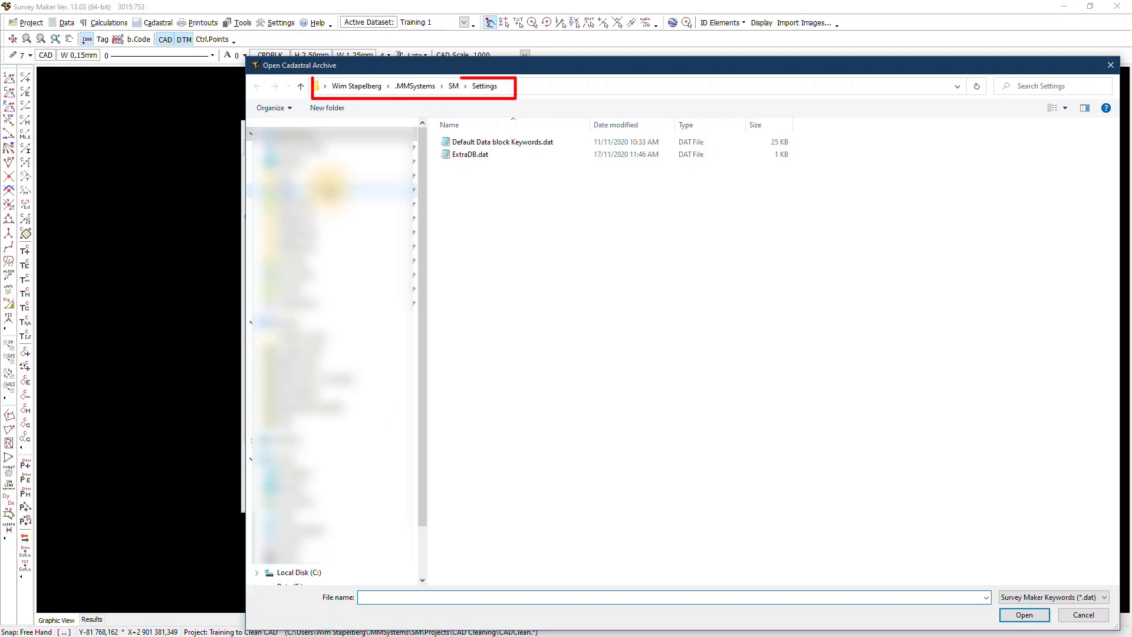
pyautogui.click(462, 145)
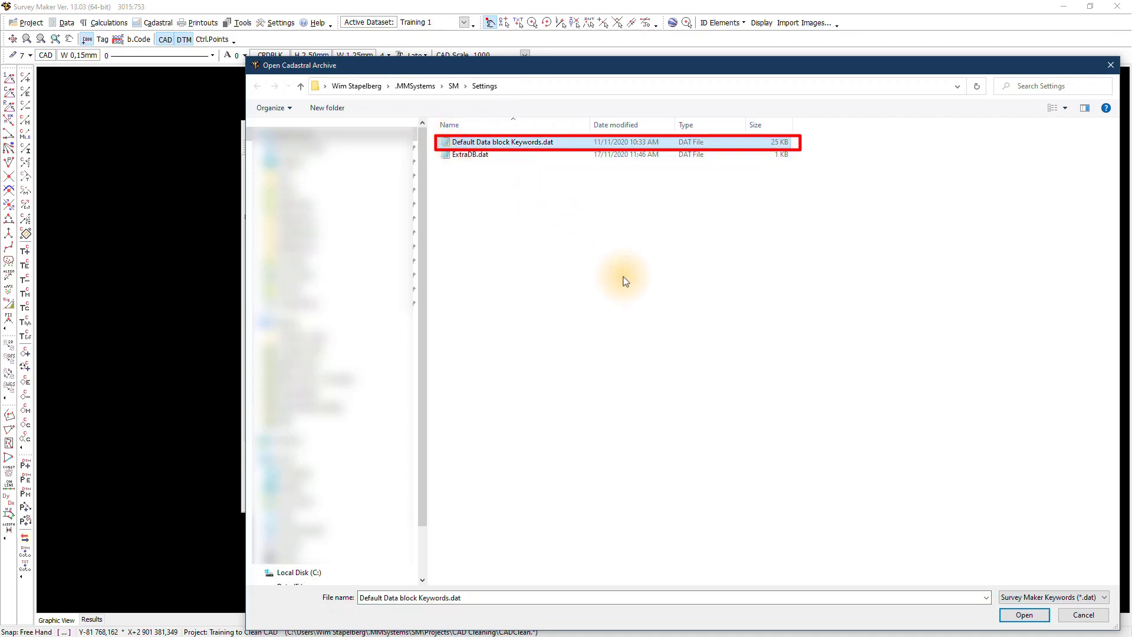
pyautogui.click(1026, 615)
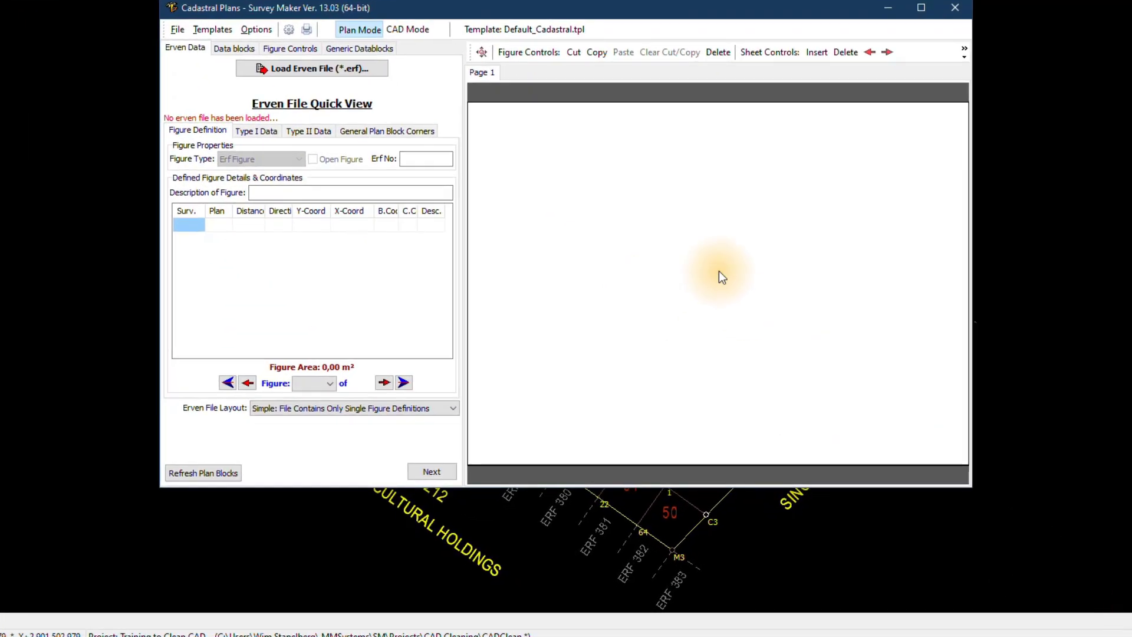
# - Show the data block settings and open the template Consolidation Diagram - Farm Compiled (BASE PLAN) - A4.tpl
pyautogui.click(235, 48)
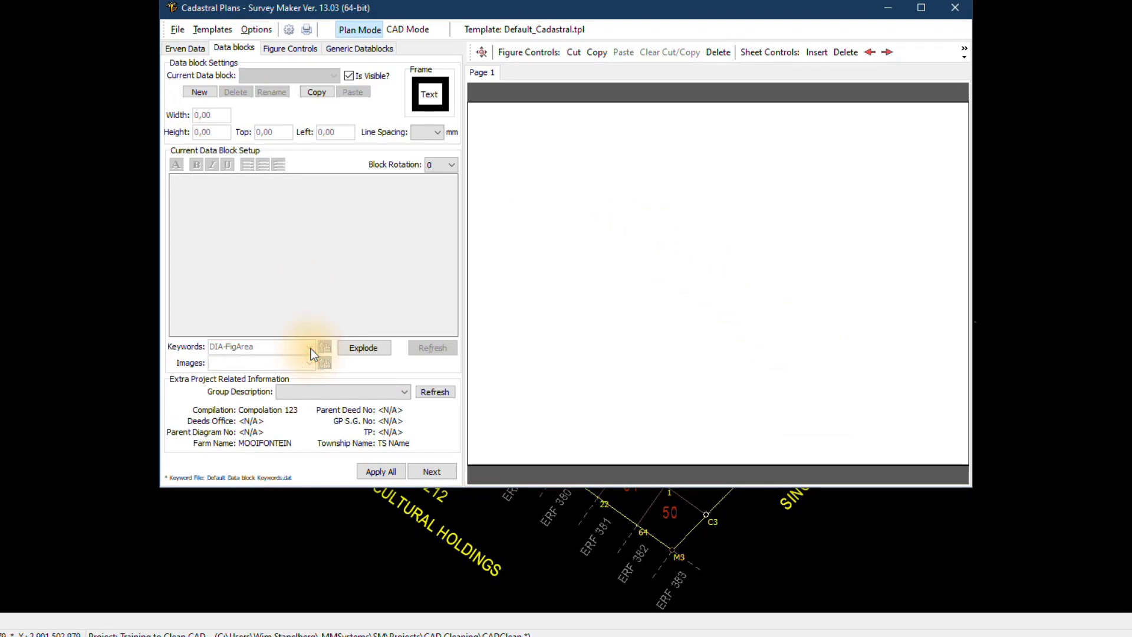
pyautogui.click(221, 29)
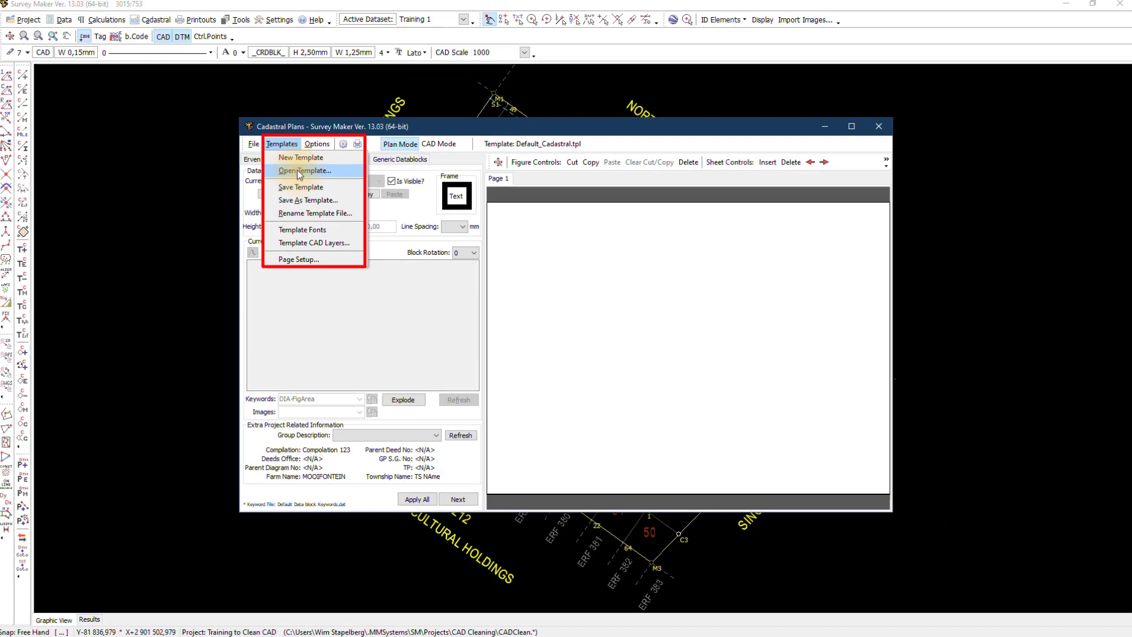
pyautogui.click(300, 170)
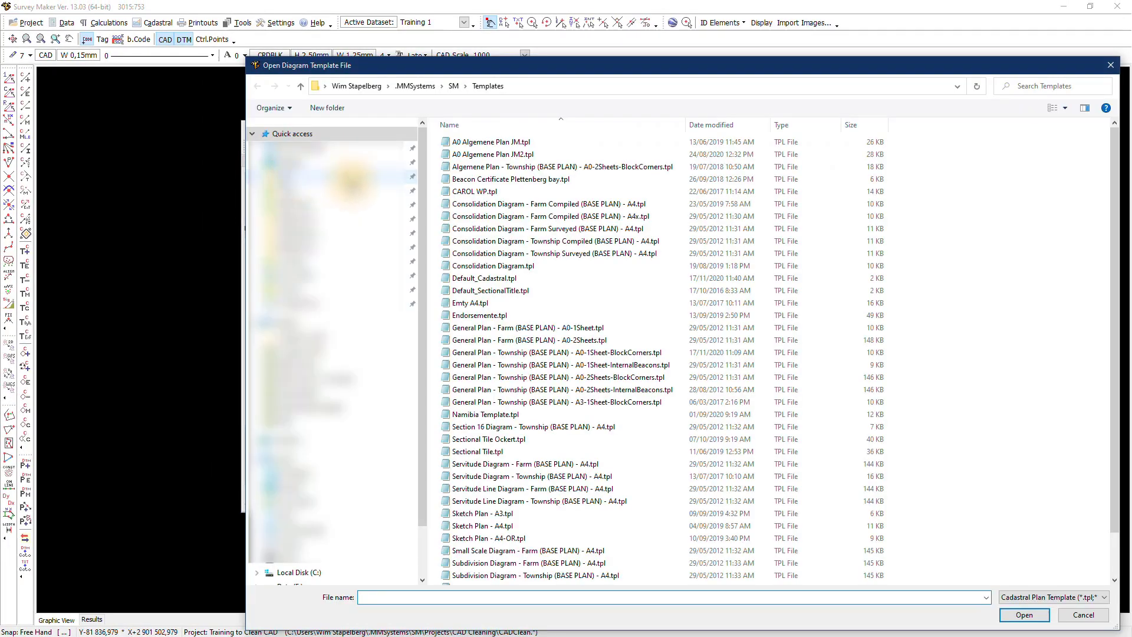
pyautogui.click(474, 205)
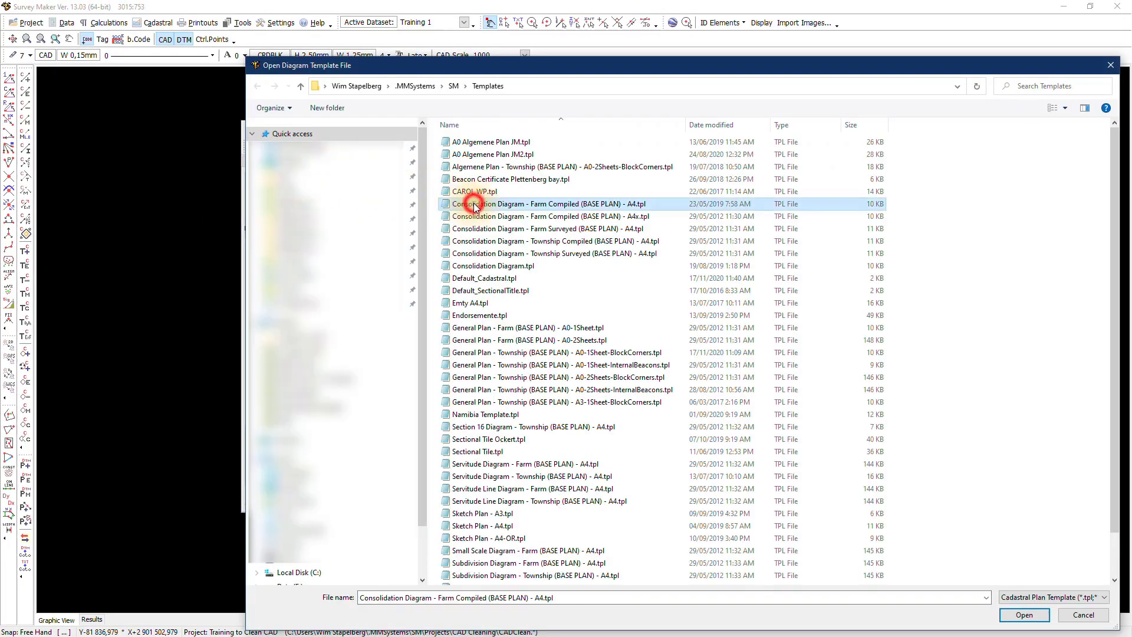
pyautogui.click(1010, 615)
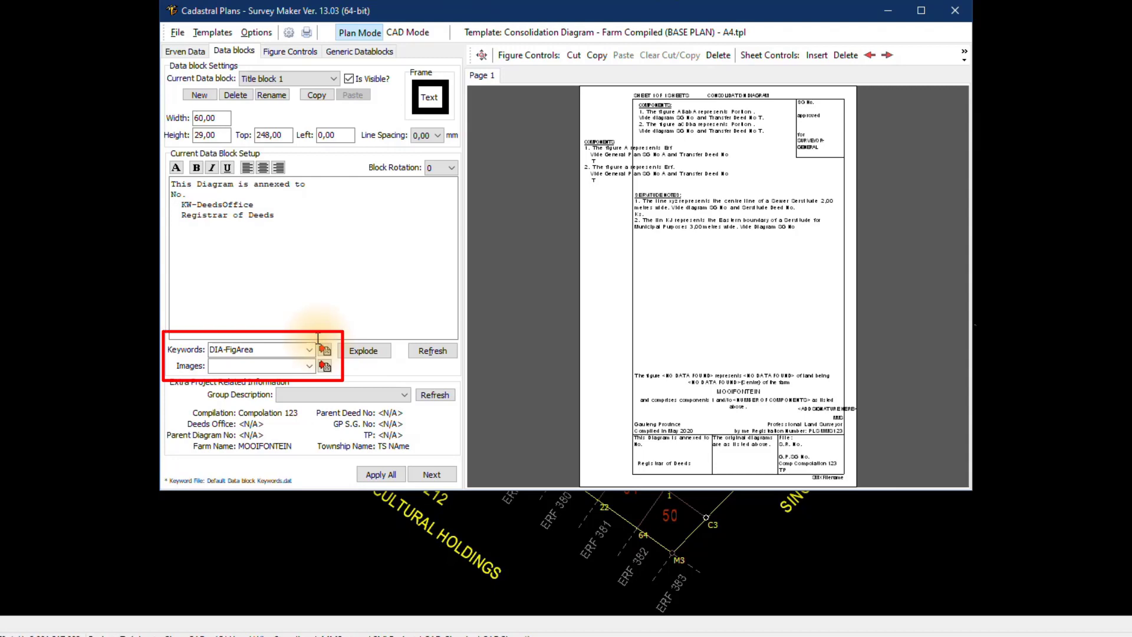
# - Look through the available data block keywords, from the DIA entries down to the TAG entries
pyautogui.click(309, 351)
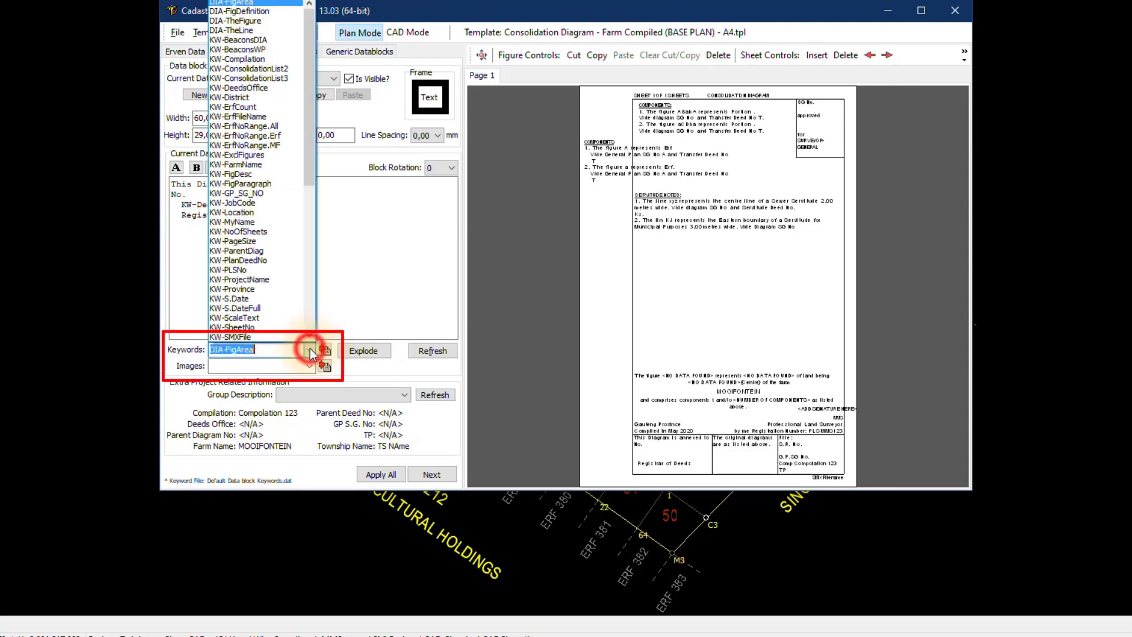
pyautogui.click(309, 173)
pyautogui.moveTo(308, 179); pyautogui.dragTo(307, 330)
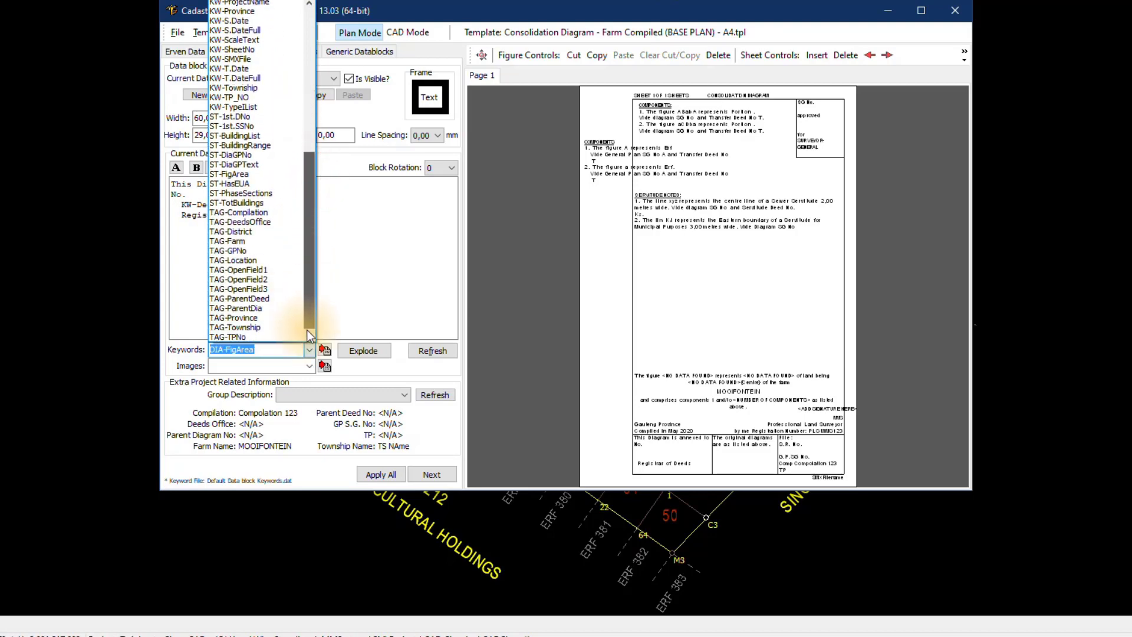
pyautogui.click(344, 302)
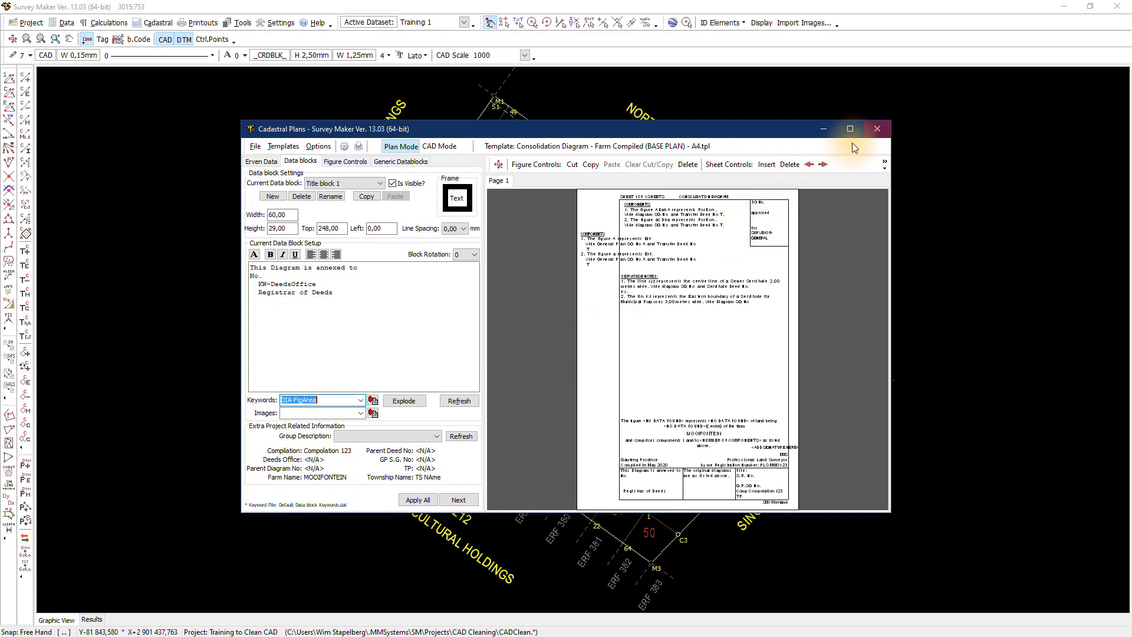
# - Close the Cadastral Plans module and open it again
pyautogui.click(874, 129)
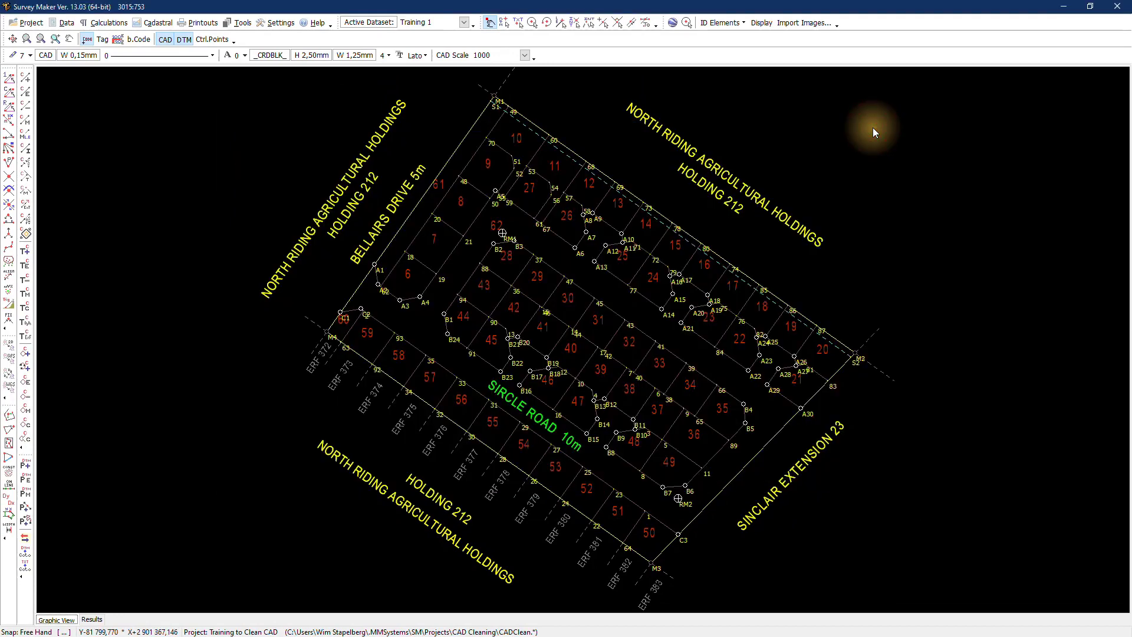
pyautogui.click(158, 23)
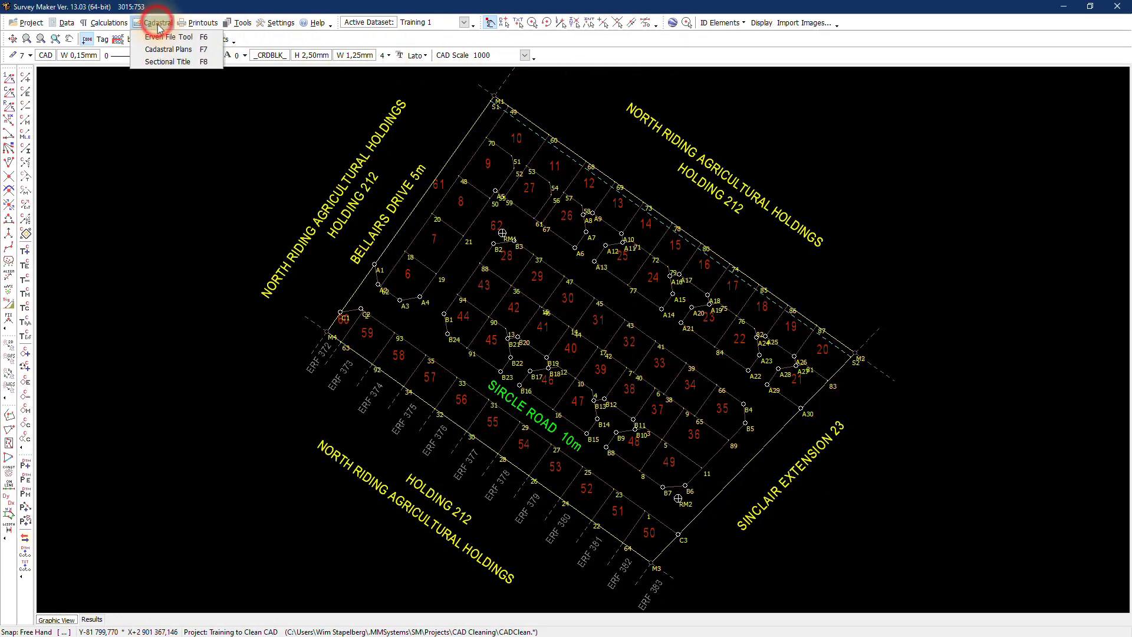
pyautogui.click(161, 50)
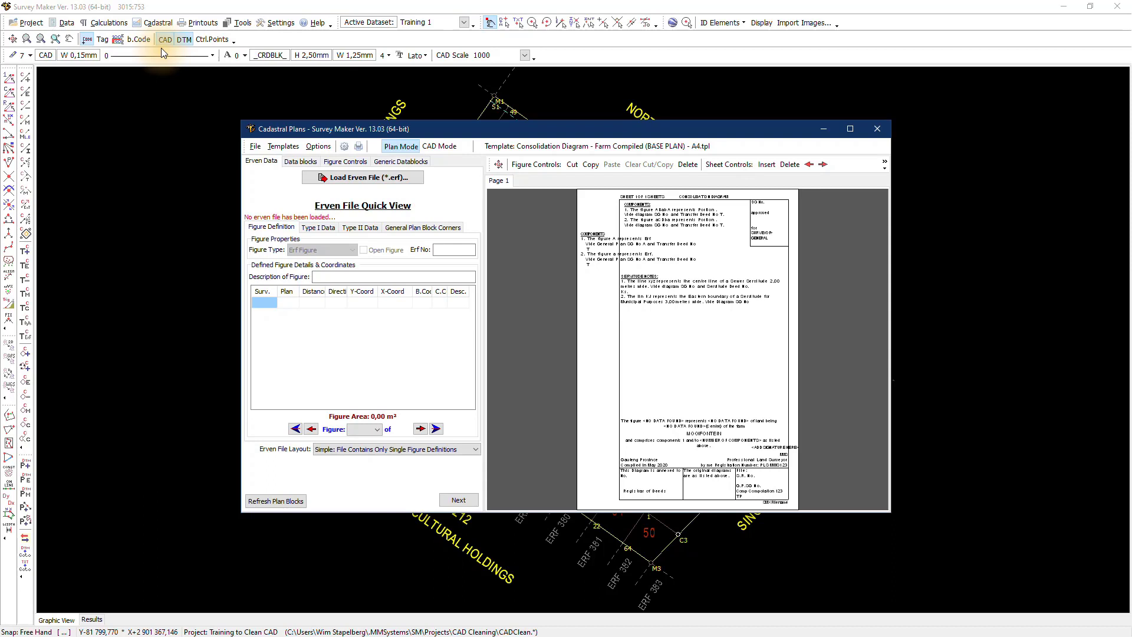
# - Open the template General Plan - Township (BASE PLAN) - A0-1Sheet-BlockCorners.tpl
pyautogui.click(348, 130)
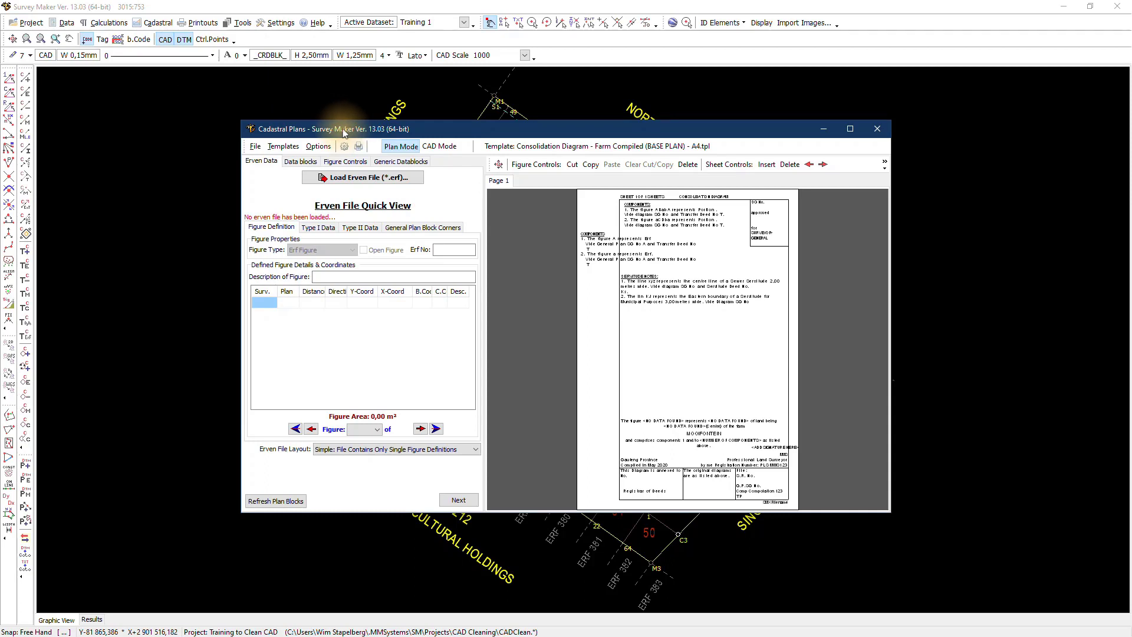
pyautogui.click(289, 148)
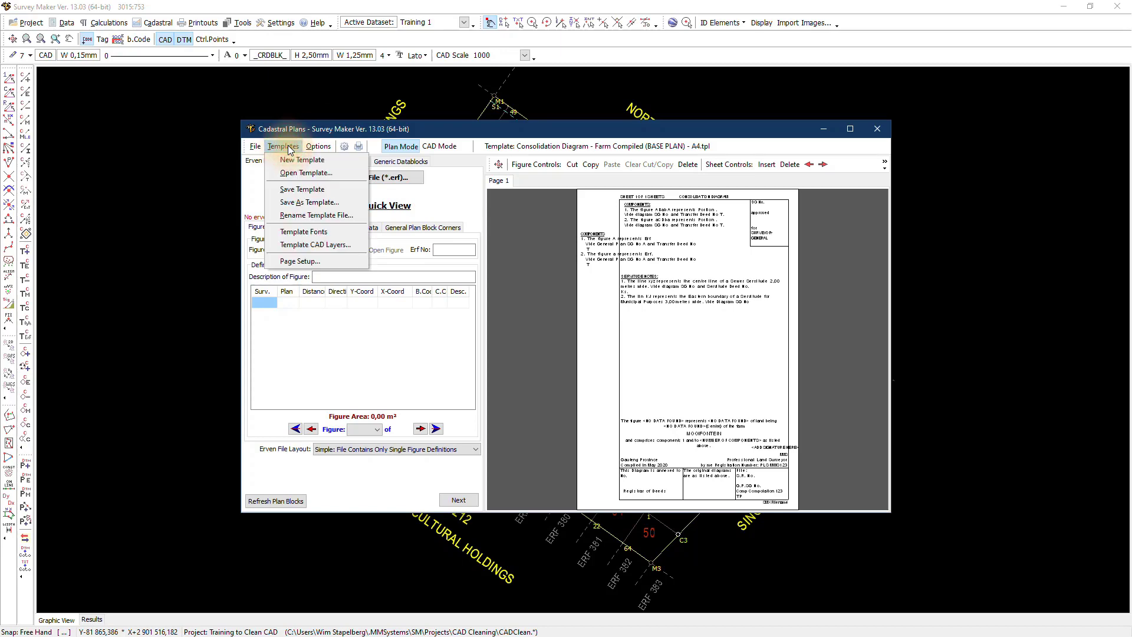
pyautogui.click(293, 172)
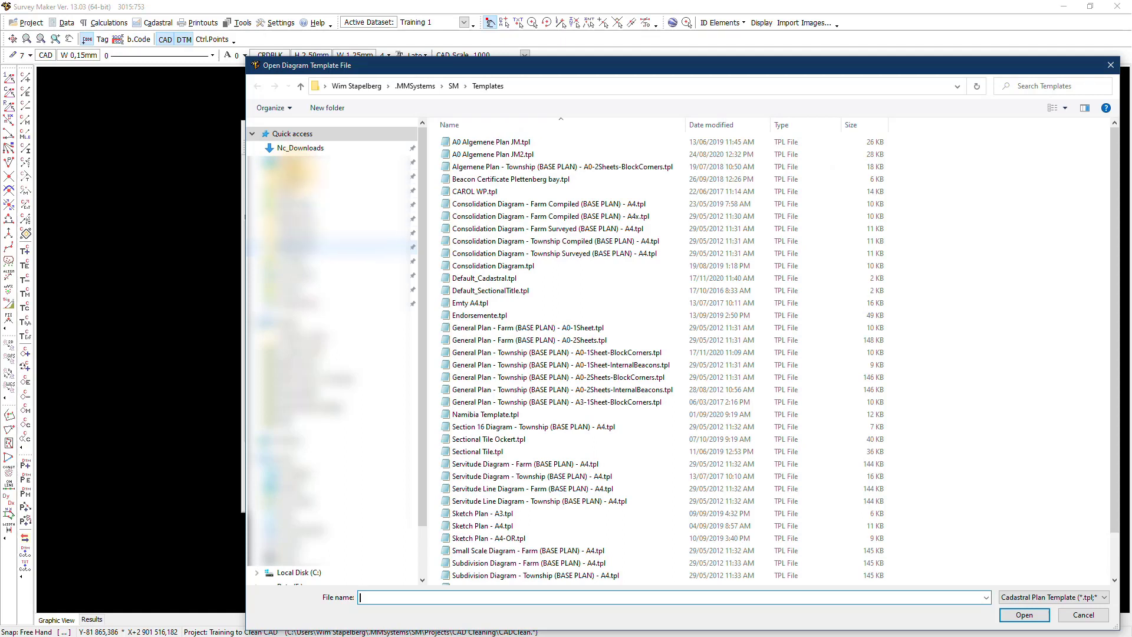
pyautogui.click(595, 354)
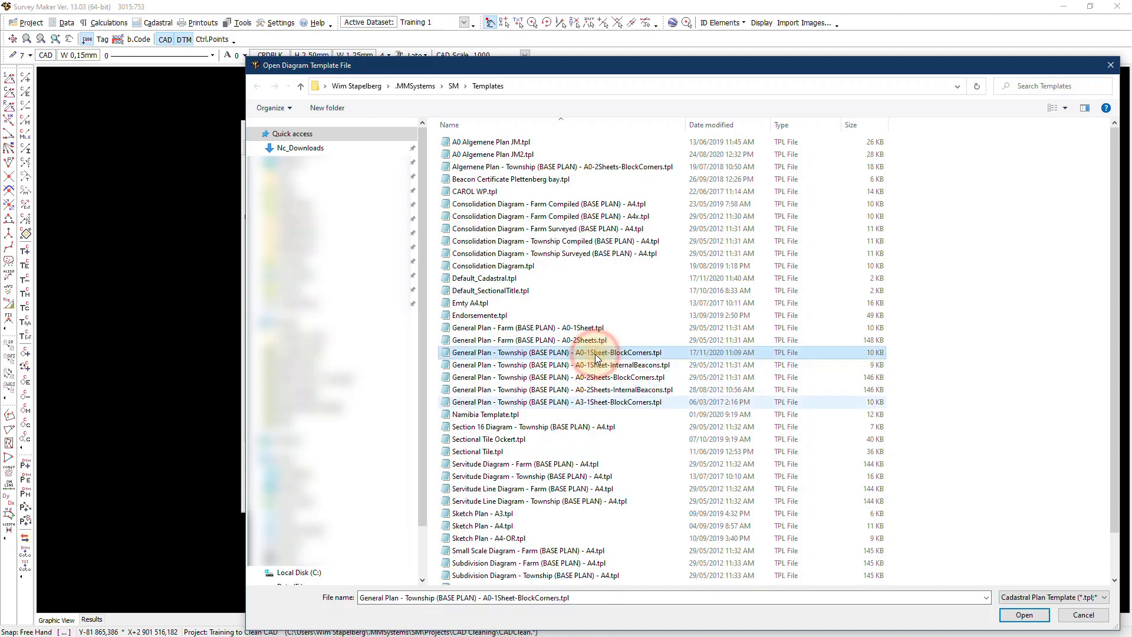
pyautogui.click(1025, 615)
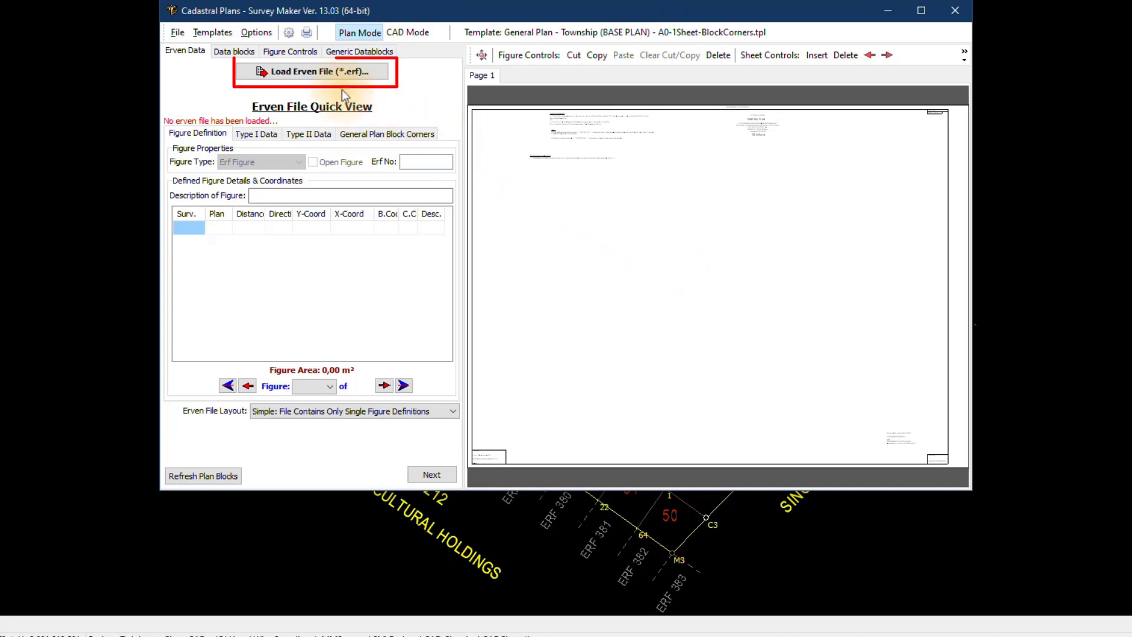
# - Load the erven file CADClean.erf from the CAD Cleaning project folder
pyautogui.click(307, 71)
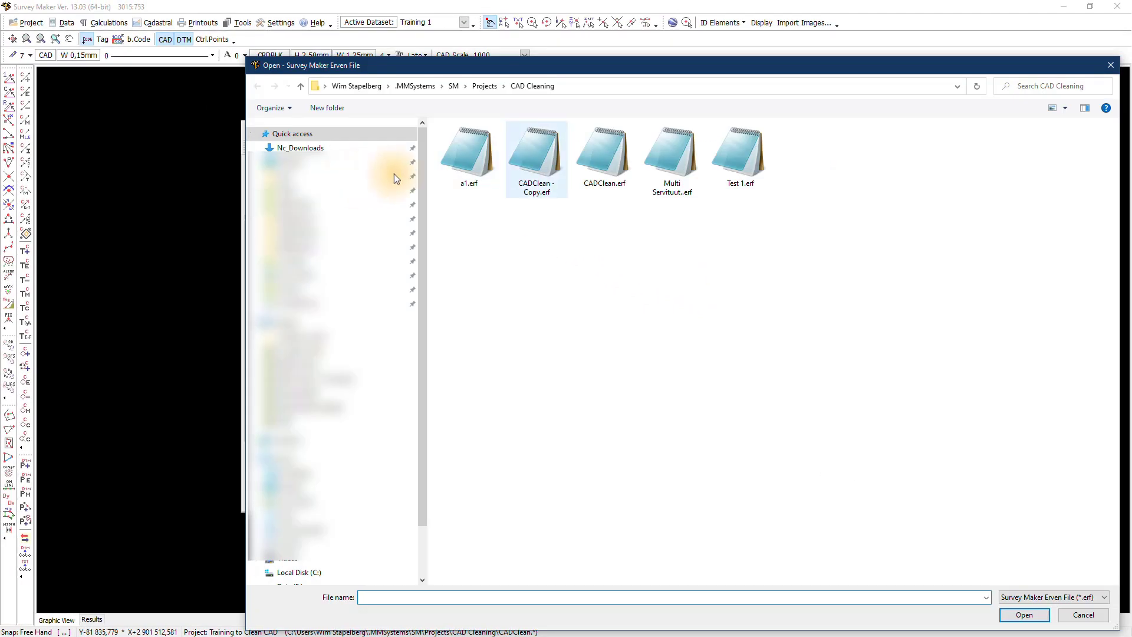
pyautogui.click(609, 161)
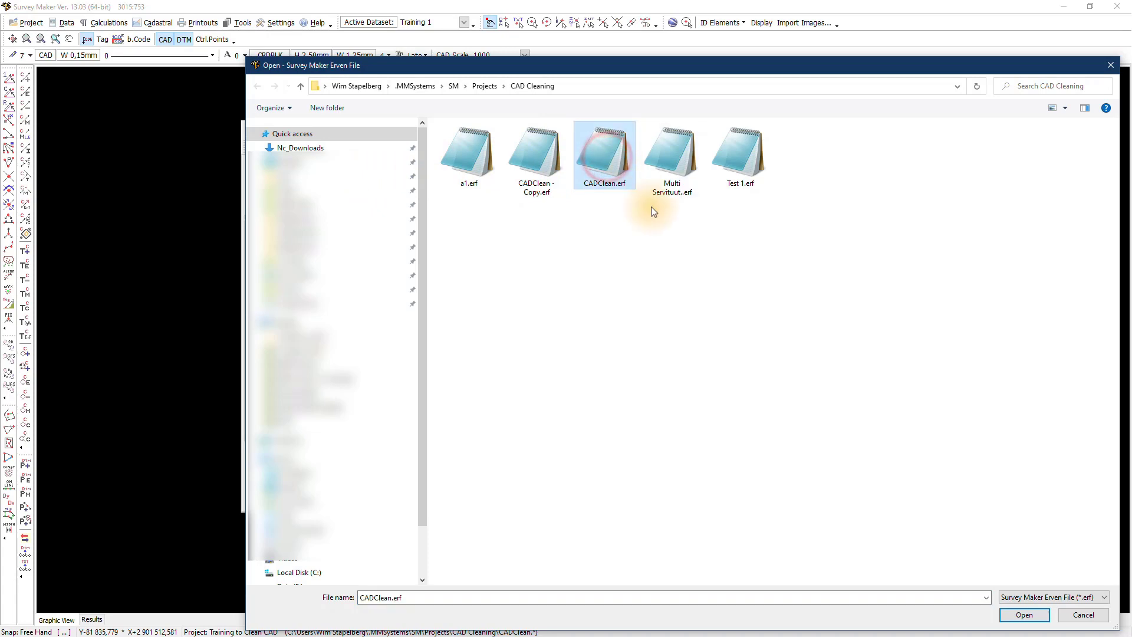
pyautogui.click(1017, 615)
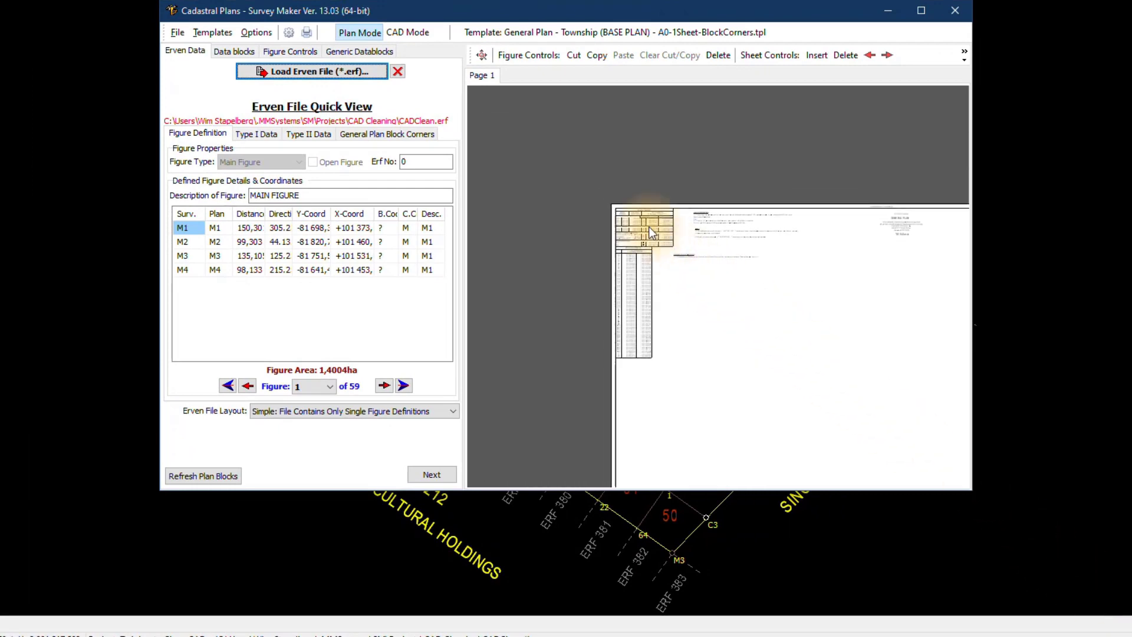
# - Maximize the Cadastral Plans window and examine the main figure, servitude, beacon and block corner tables on the sheet
pyautogui.scroll(5, 649, 226)
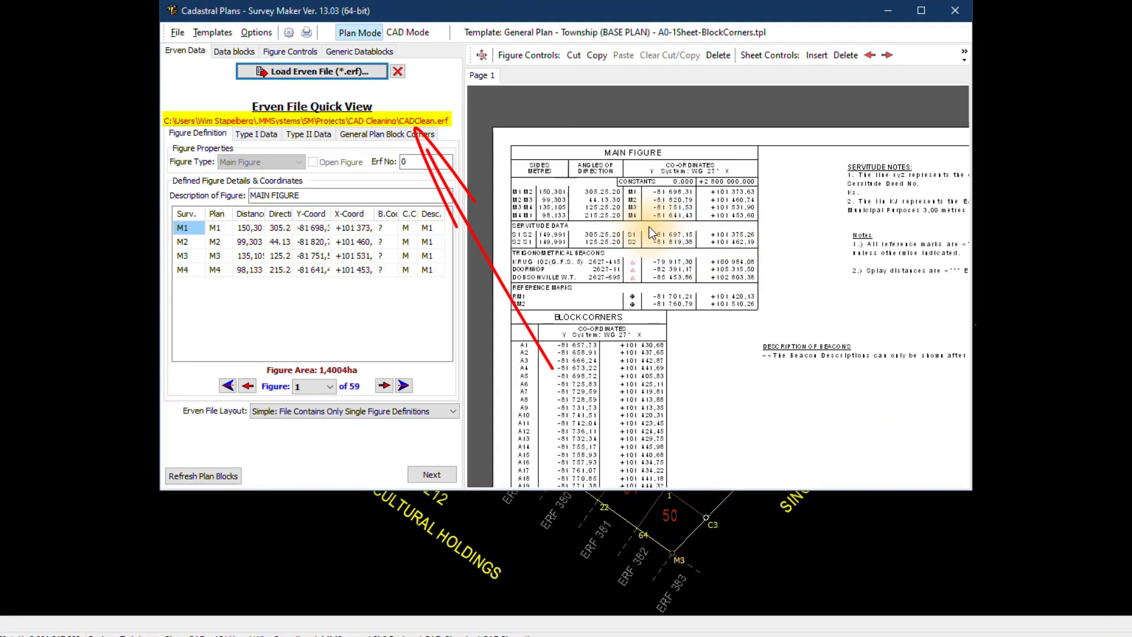
pyautogui.scroll(-2, 649, 227)
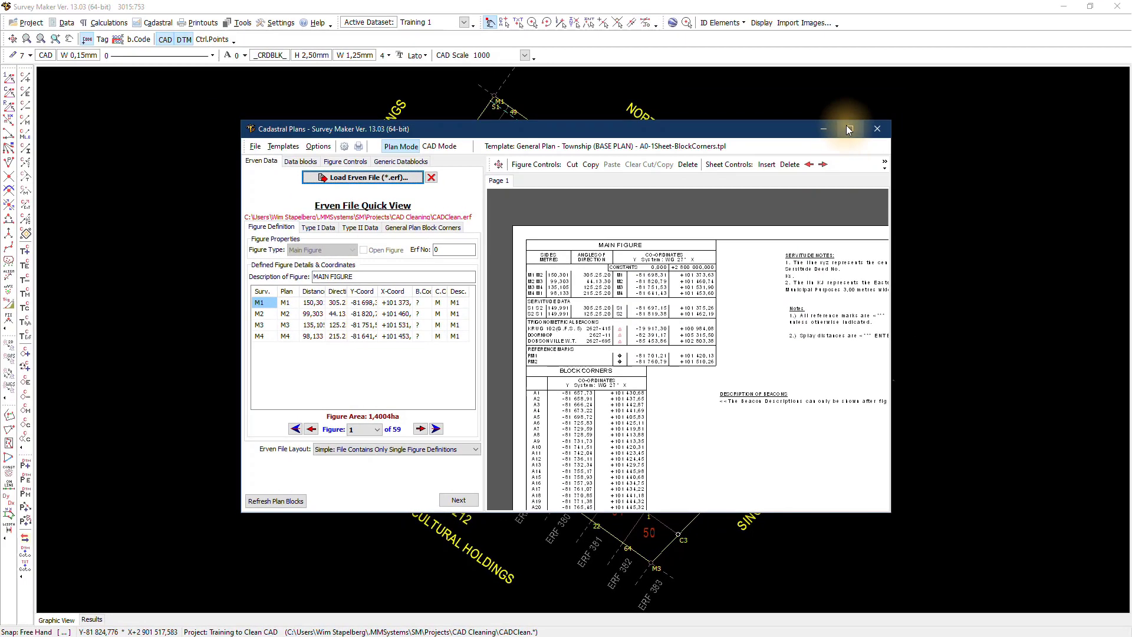
pyautogui.doubleClick(834, 12)
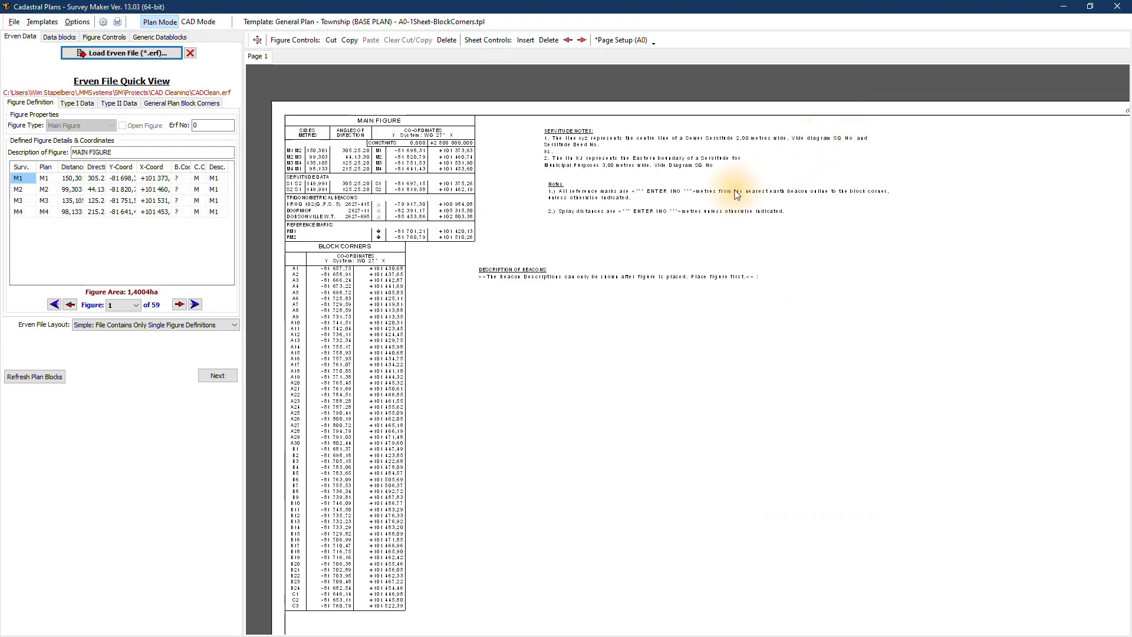
pyautogui.scroll(1, 568, 285)
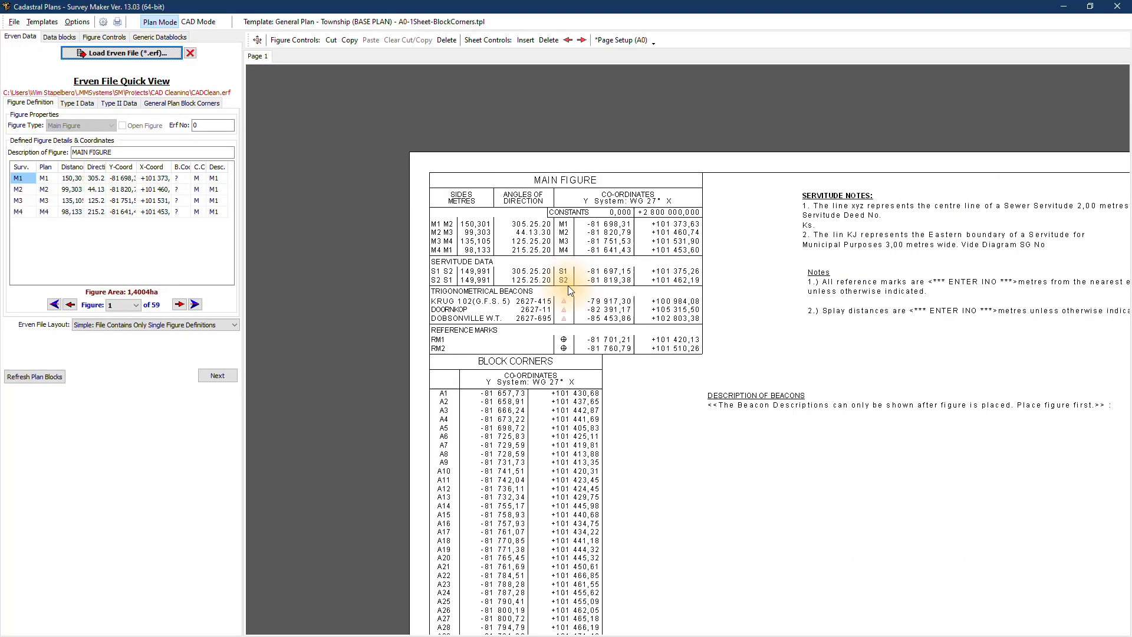
pyautogui.scroll(1, 568, 285)
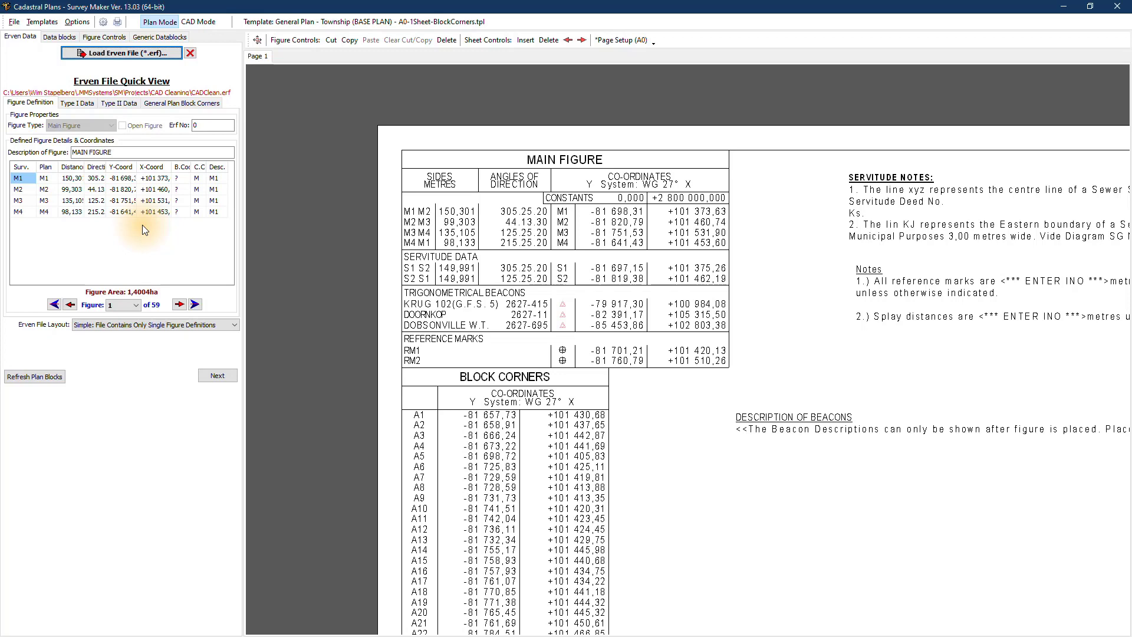
# - Step through the erven figures up to figure 5, checking the plan table for each, and return to the first figure
pyautogui.click(178, 304)
pyautogui.click(178, 305)
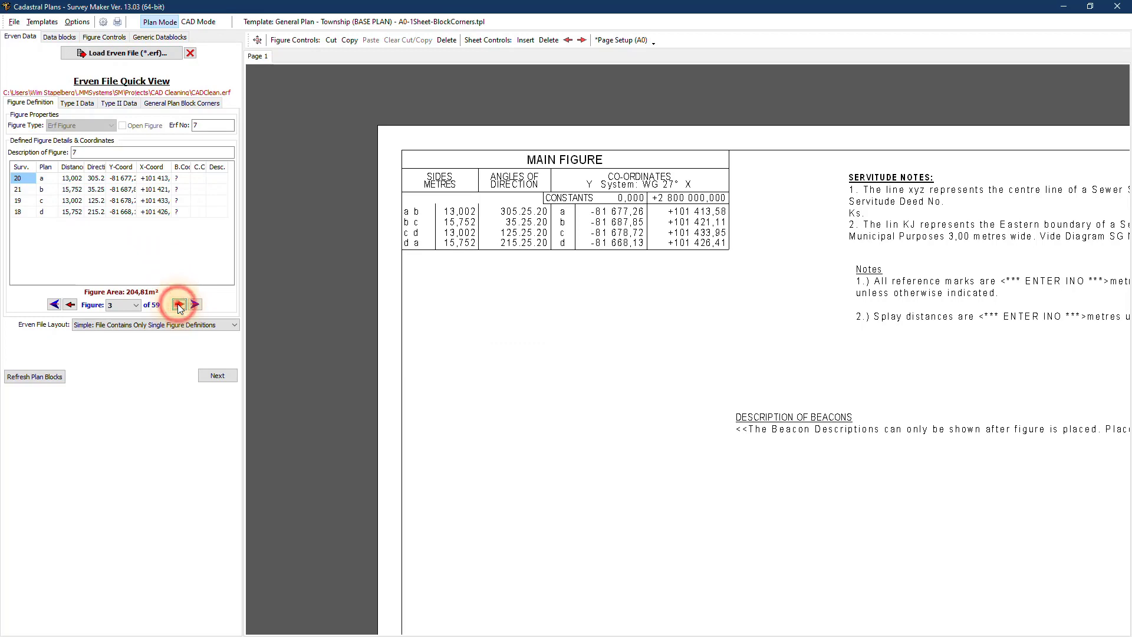
pyautogui.click(178, 305)
pyautogui.click(179, 305)
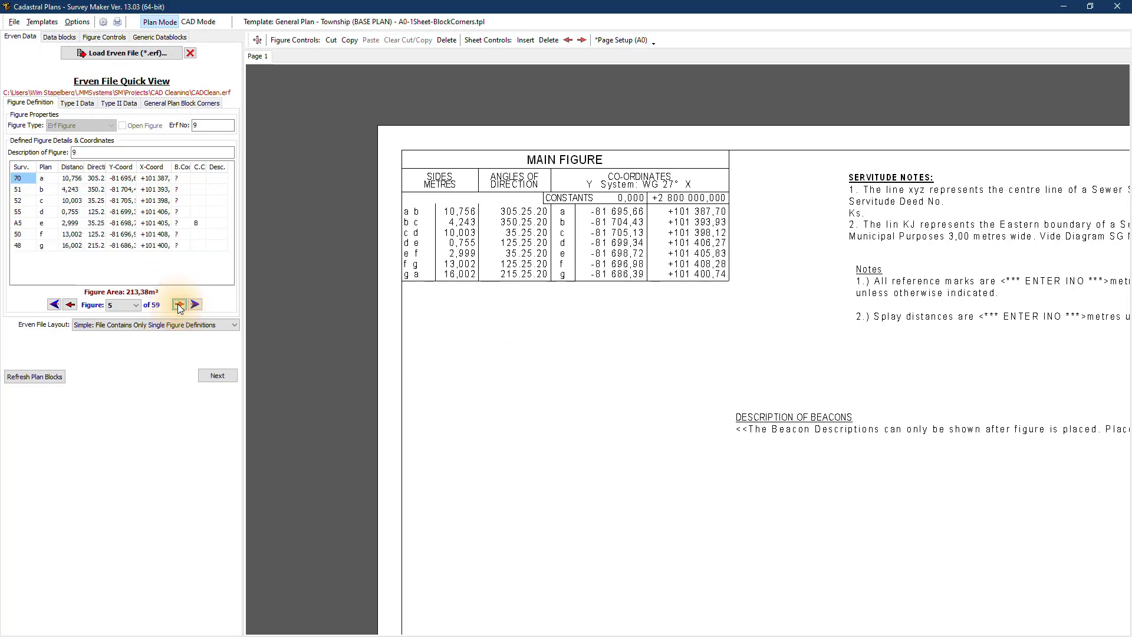
pyautogui.click(55, 305)
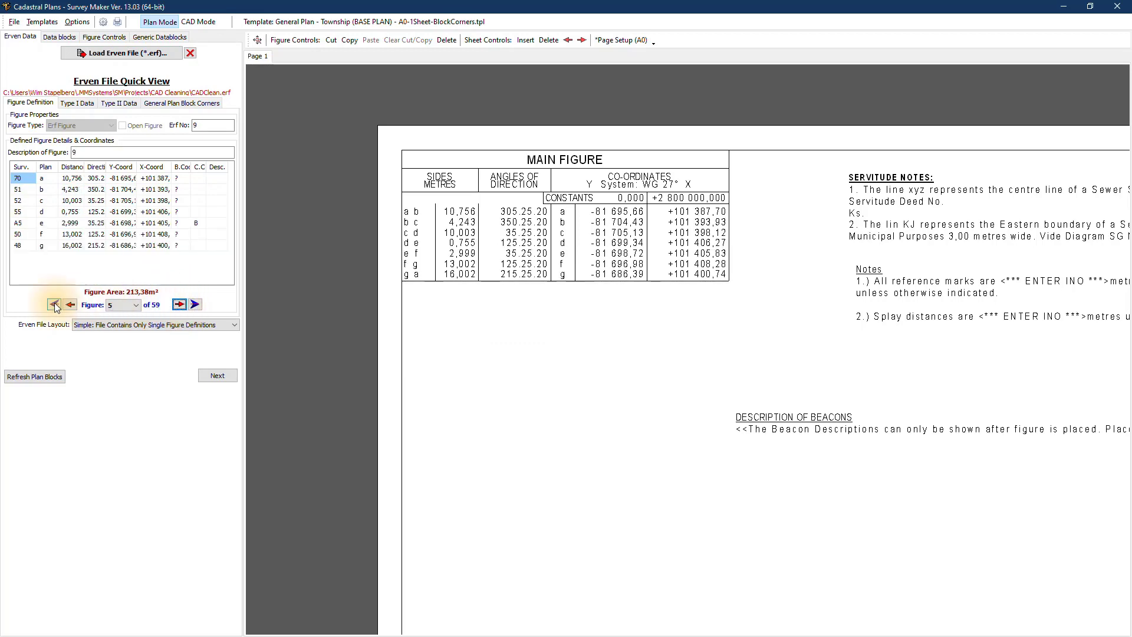
# - Return to the first erven figure and look through the data block, figure control and generic datablock settings
pyautogui.click(54, 304)
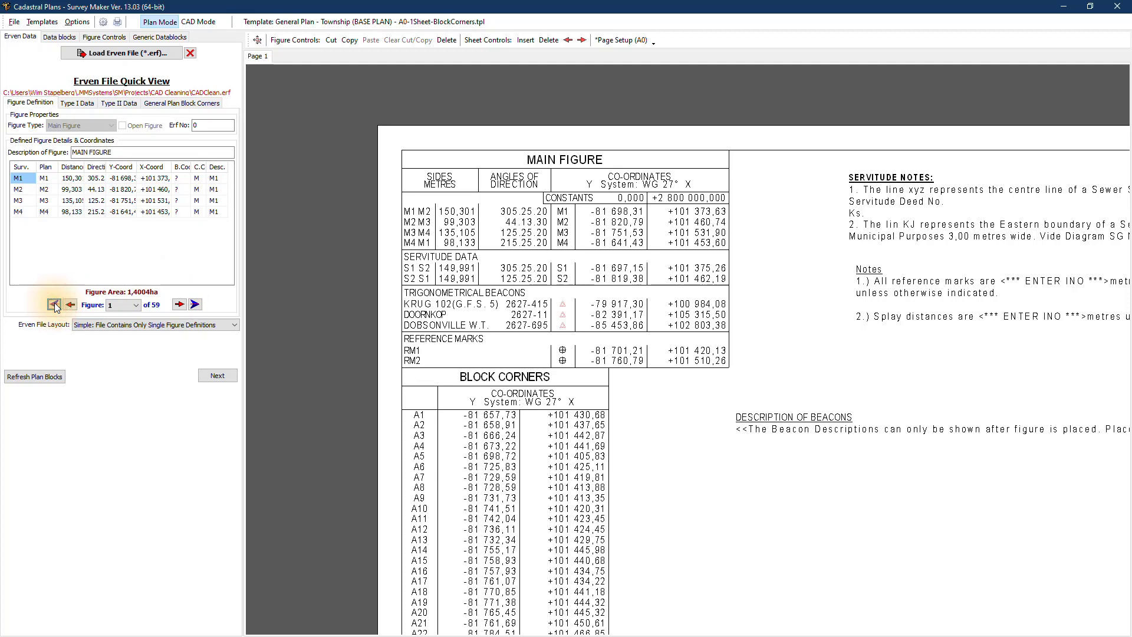
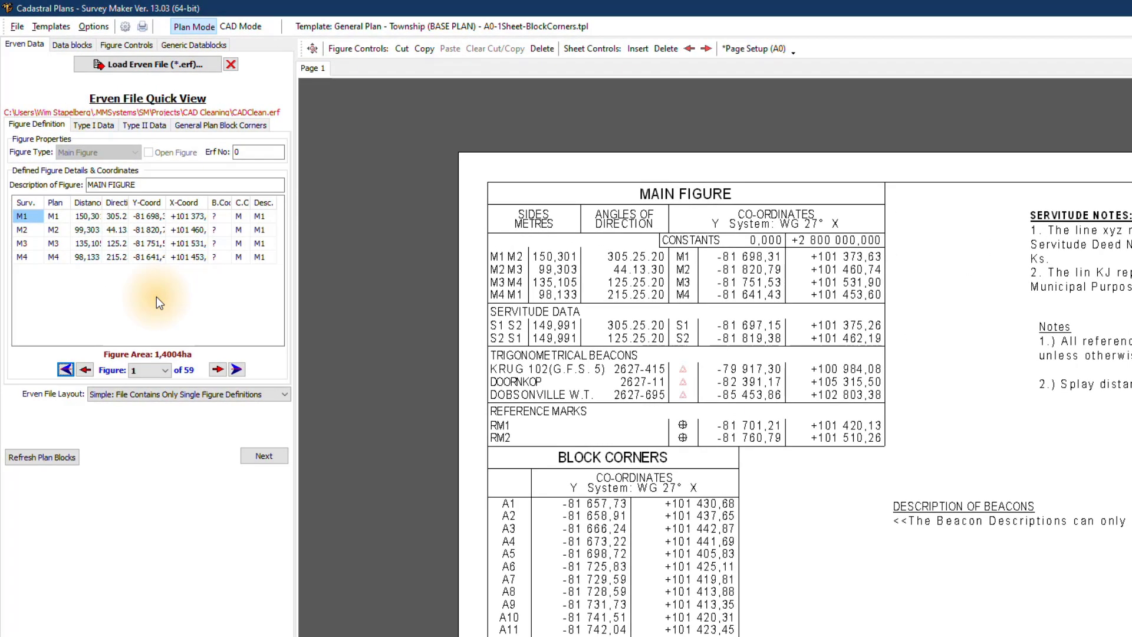
pyautogui.click(276, 458)
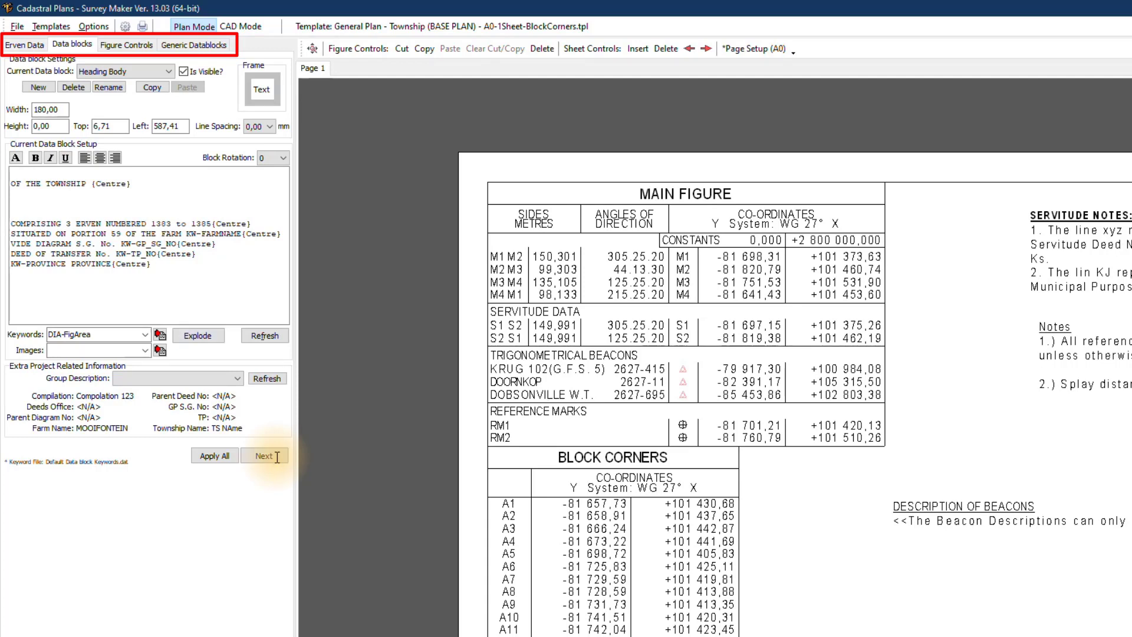
pyautogui.click(112, 44)
pyautogui.click(186, 45)
pyautogui.click(127, 44)
pyautogui.click(80, 43)
pyautogui.click(26, 45)
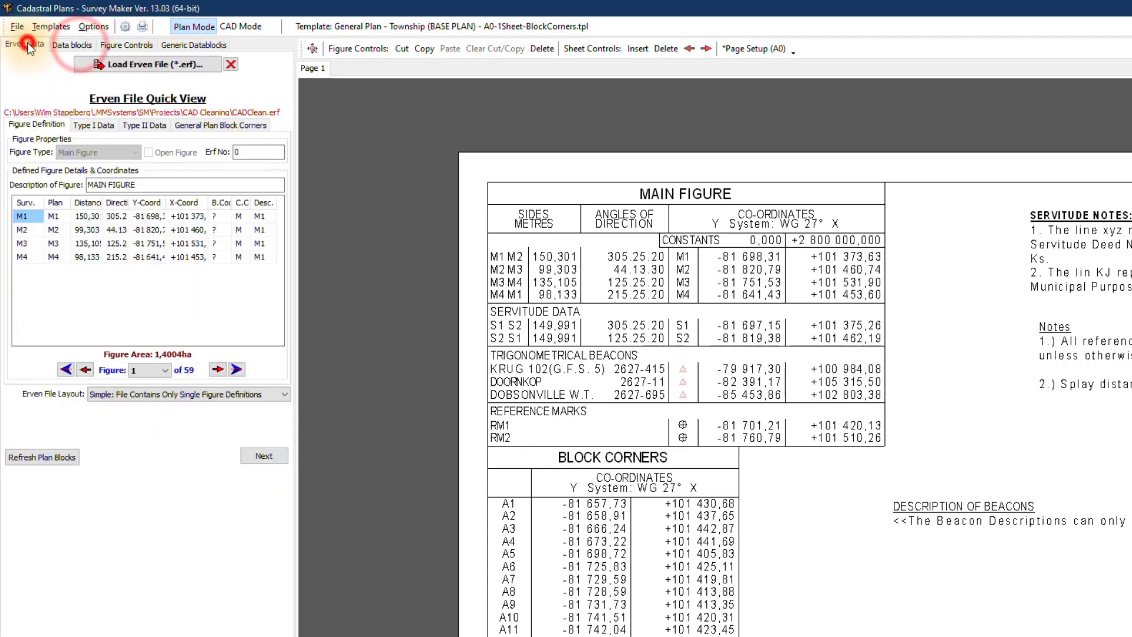
pyautogui.click(250, 455)
pyautogui.click(250, 451)
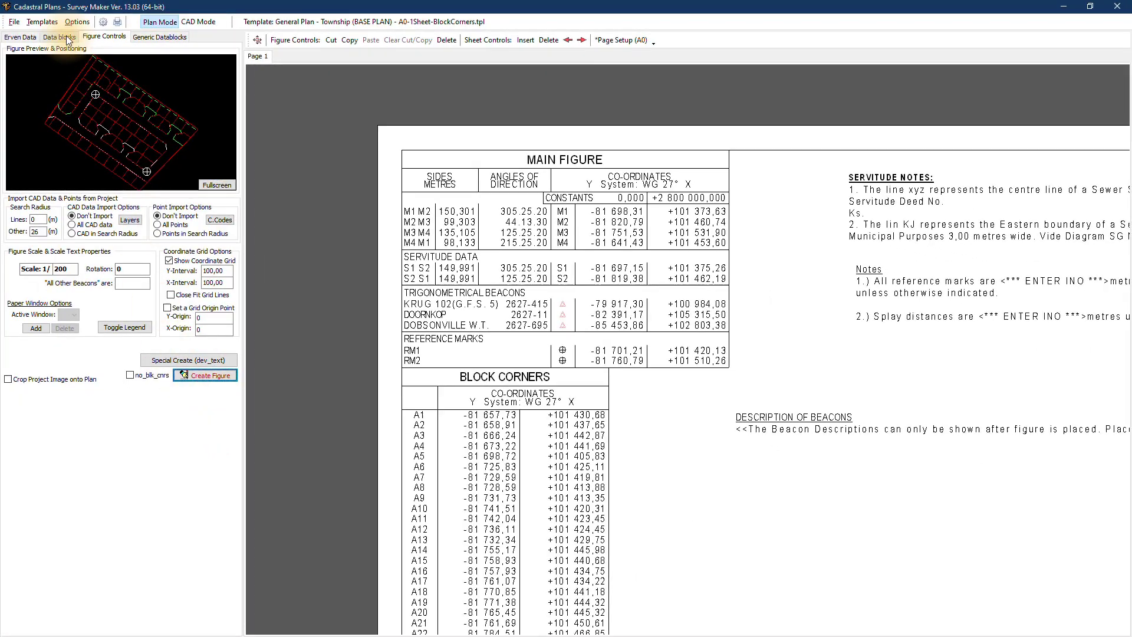
pyautogui.click(66, 36)
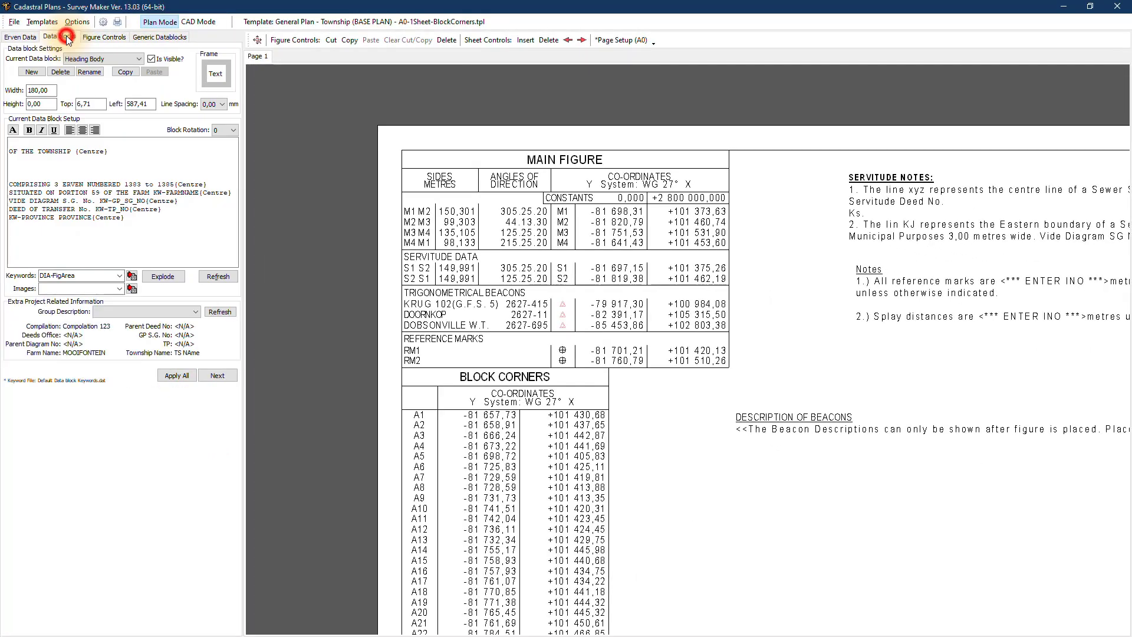
pyautogui.click(96, 37)
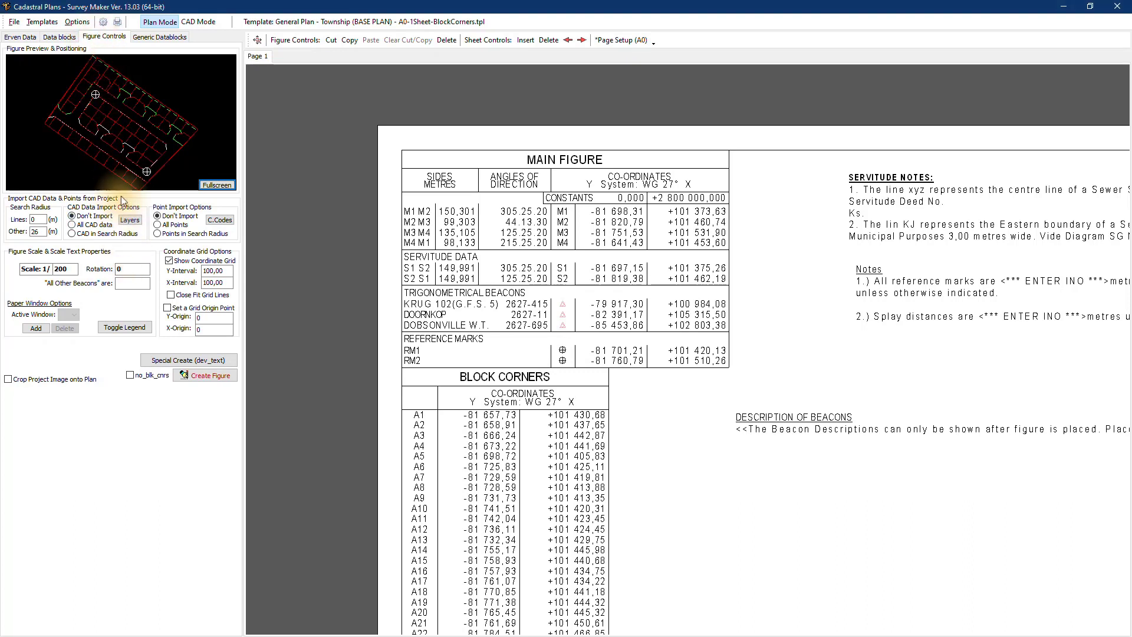
# - Keep the plan sheet at A0 landscape and set its right page margin to 100 mm
pyautogui.click(103, 23)
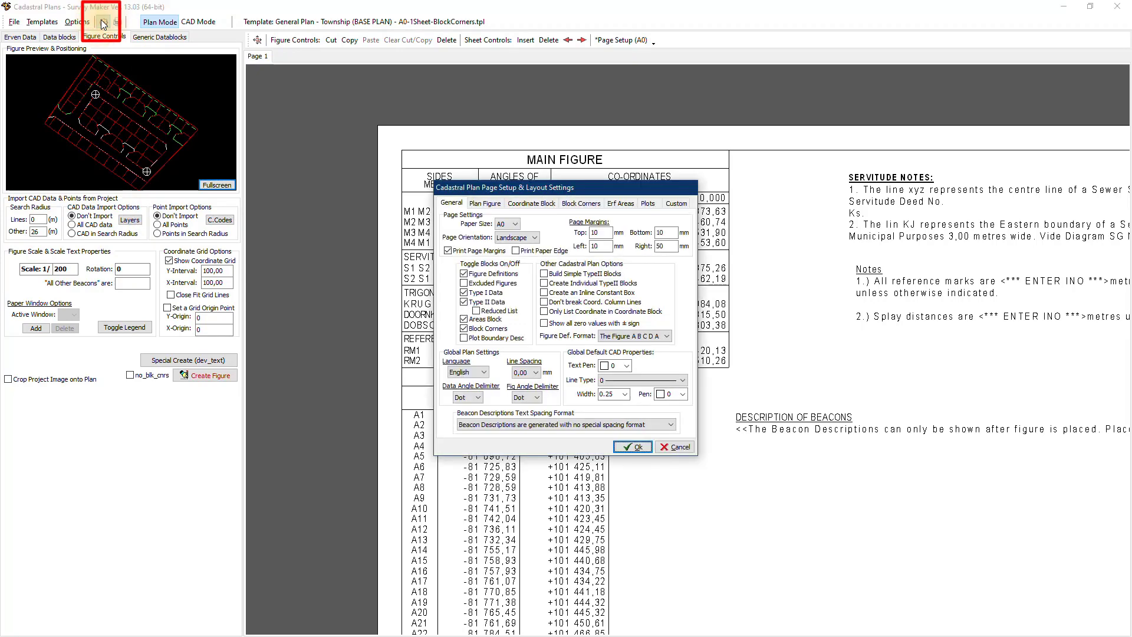
pyautogui.click(450, 204)
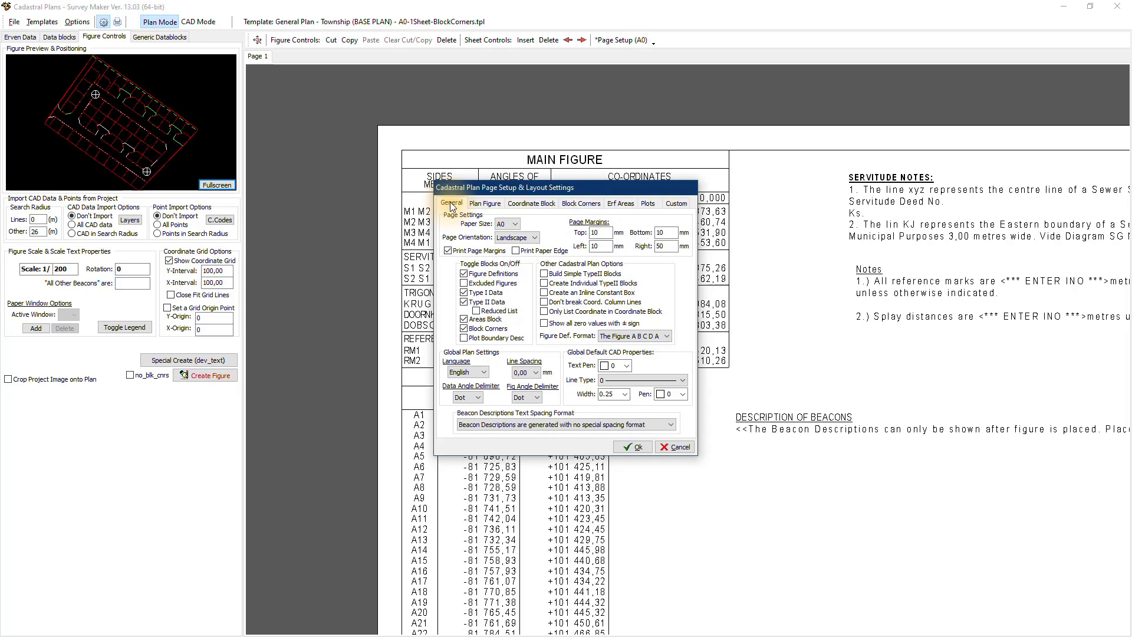
pyautogui.click(511, 224)
pyautogui.click(511, 224)
pyautogui.click(535, 238)
pyautogui.click(524, 248)
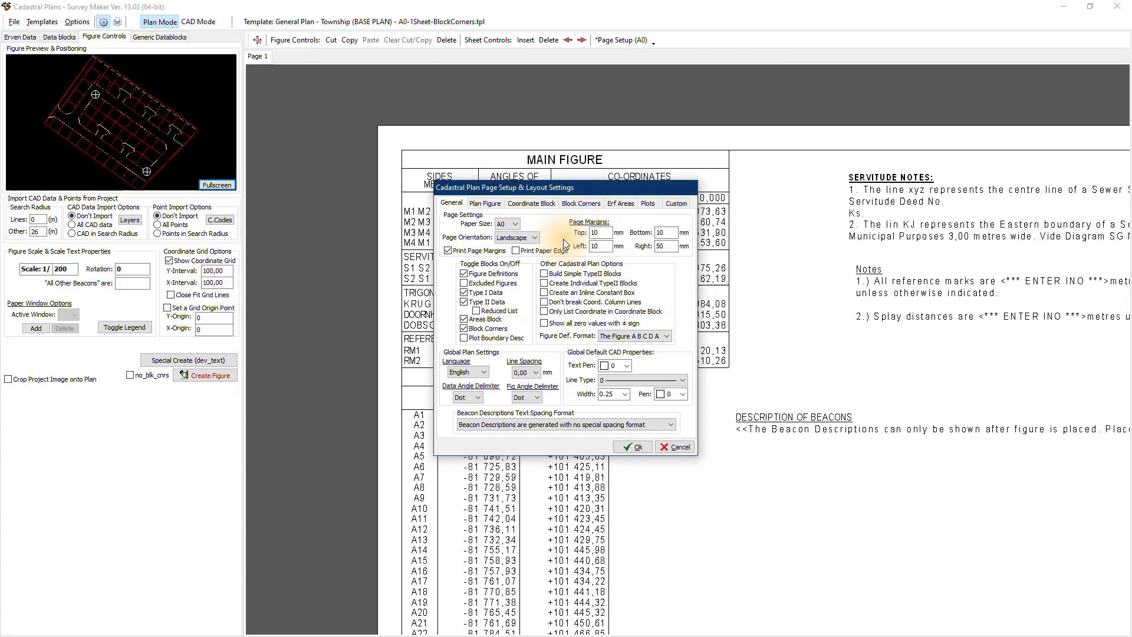
pyautogui.doubleClick(671, 247)
pyautogui.write('100')
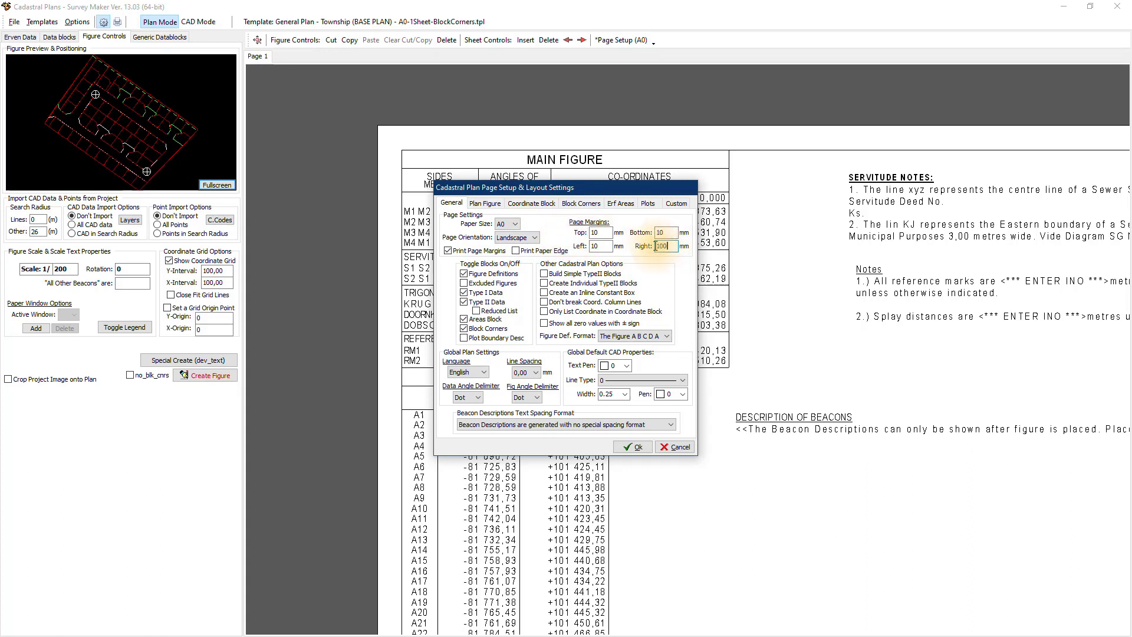
pyautogui.click(633, 447)
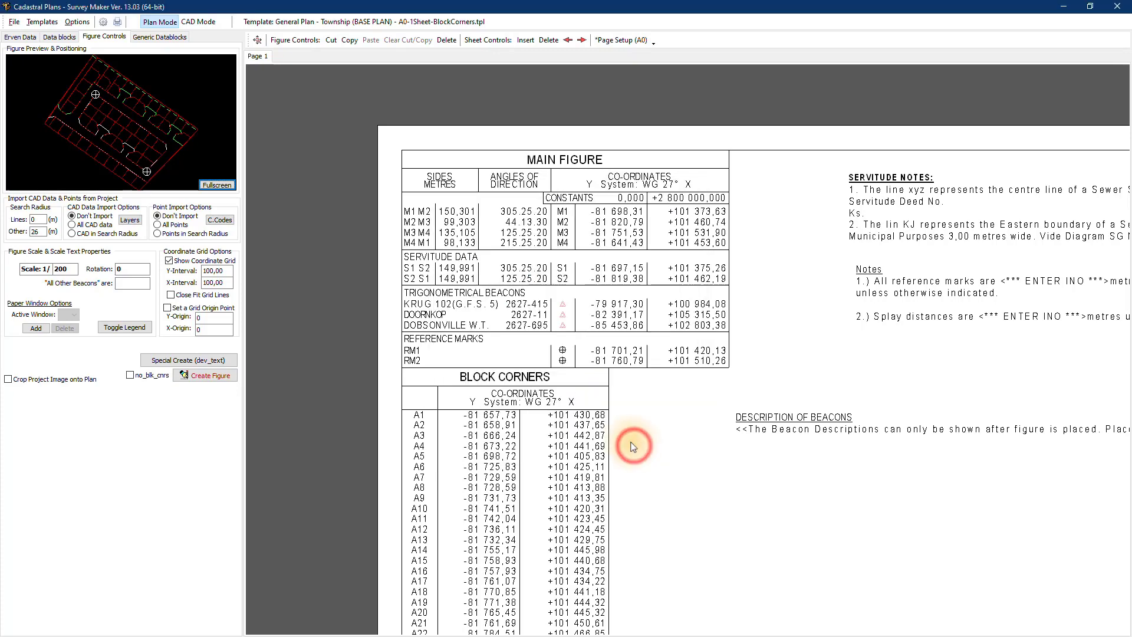
pyautogui.click(257, 40)
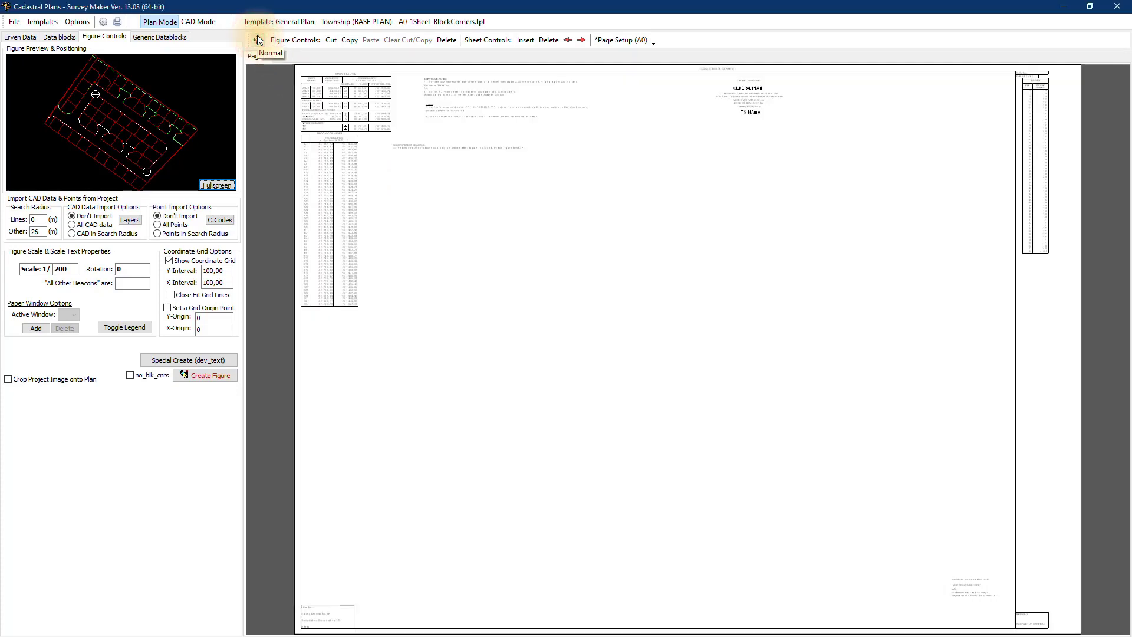
# - Set the plan sheet's right page margin back to 50 mm
pyautogui.click(104, 22)
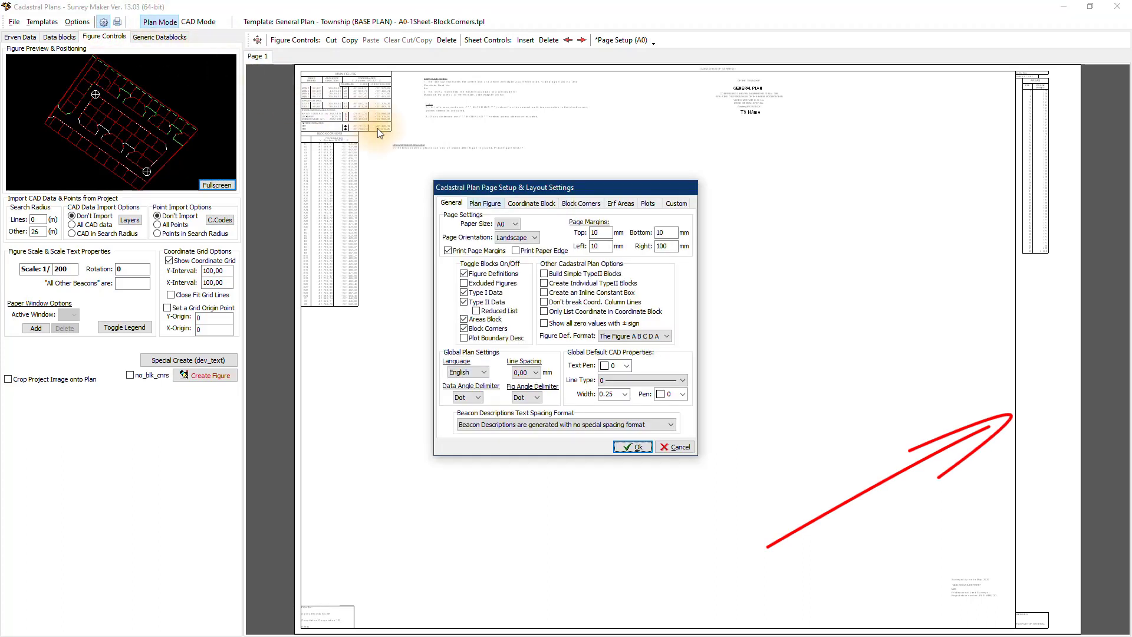
pyautogui.doubleClick(665, 247)
pyautogui.write('50')
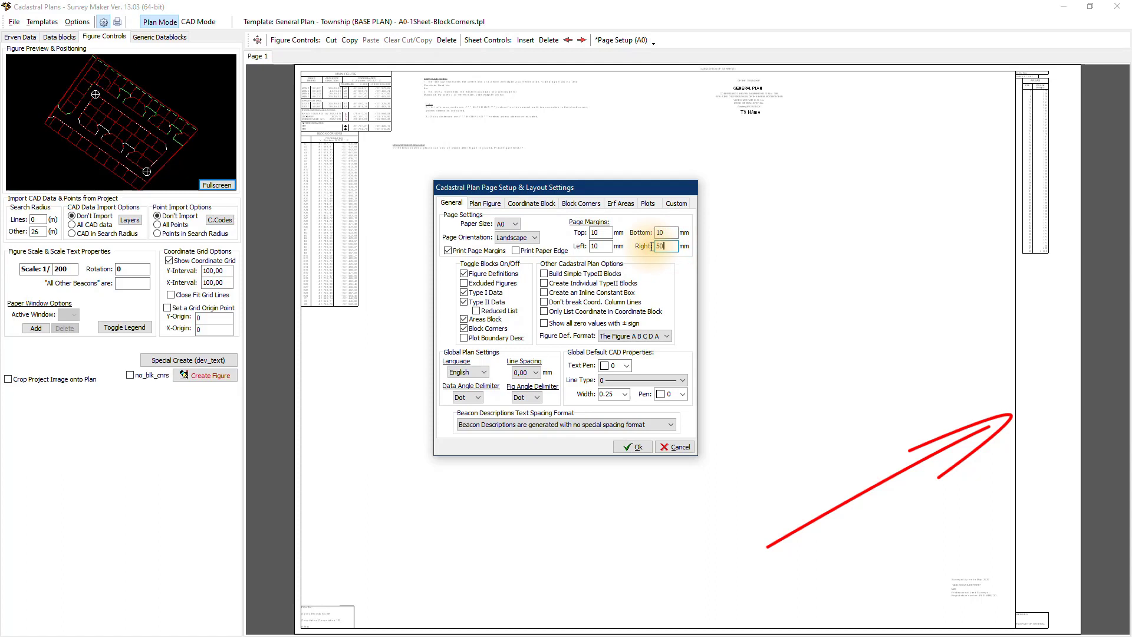
pyautogui.click(634, 447)
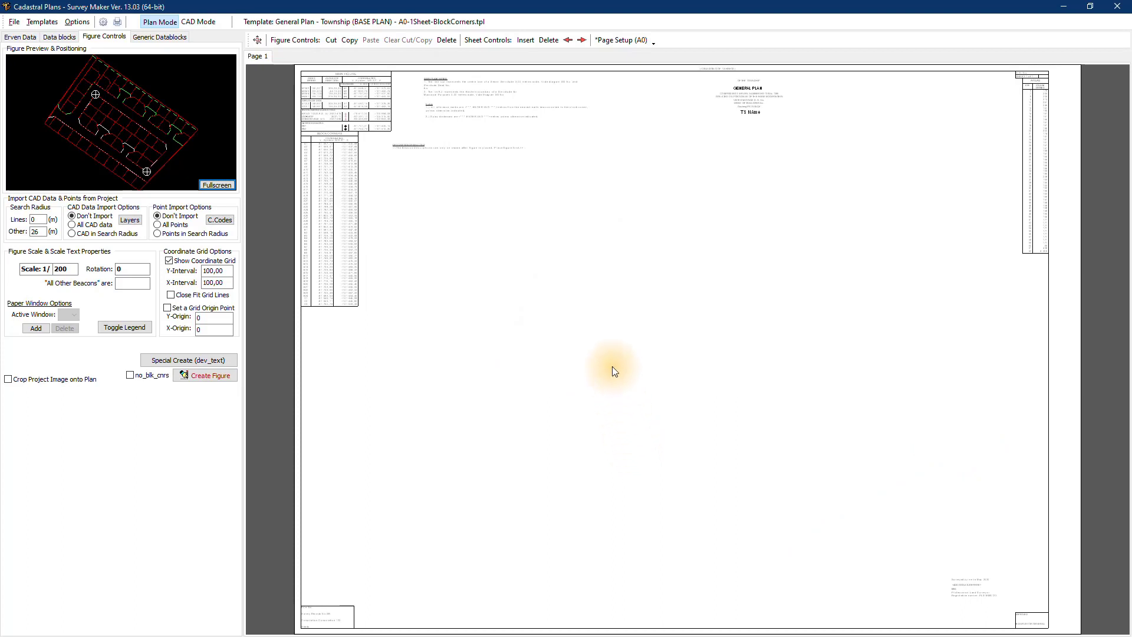
# - Switch off the Figure Definitions, Type I Data and Type II Data blocks on the plan
pyautogui.click(104, 22)
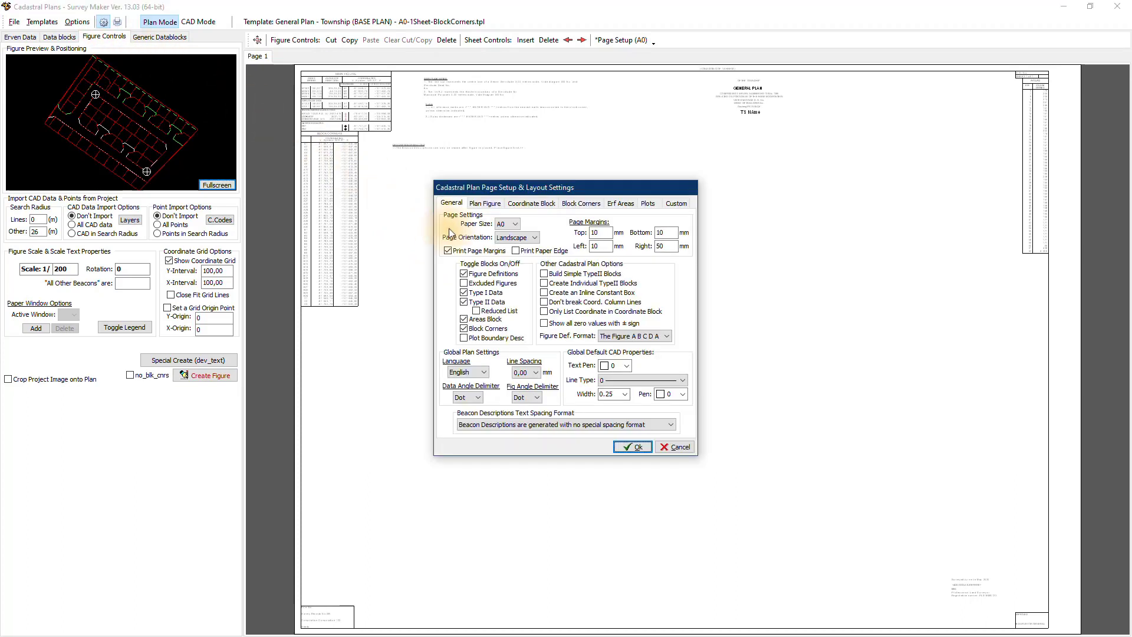
pyautogui.click(465, 274)
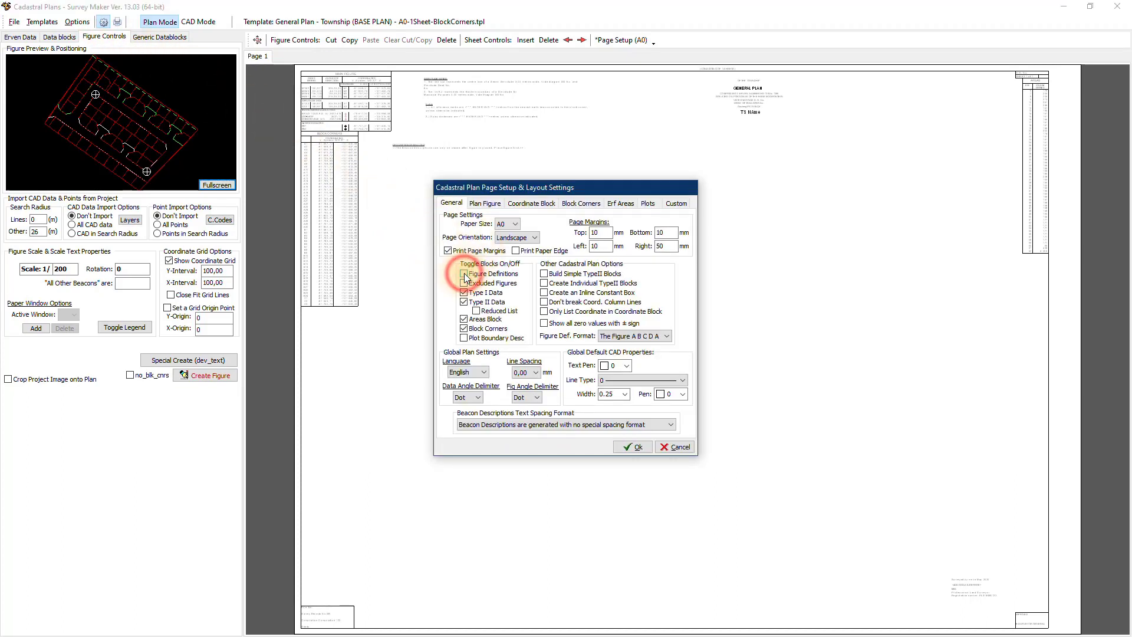
pyautogui.click(465, 293)
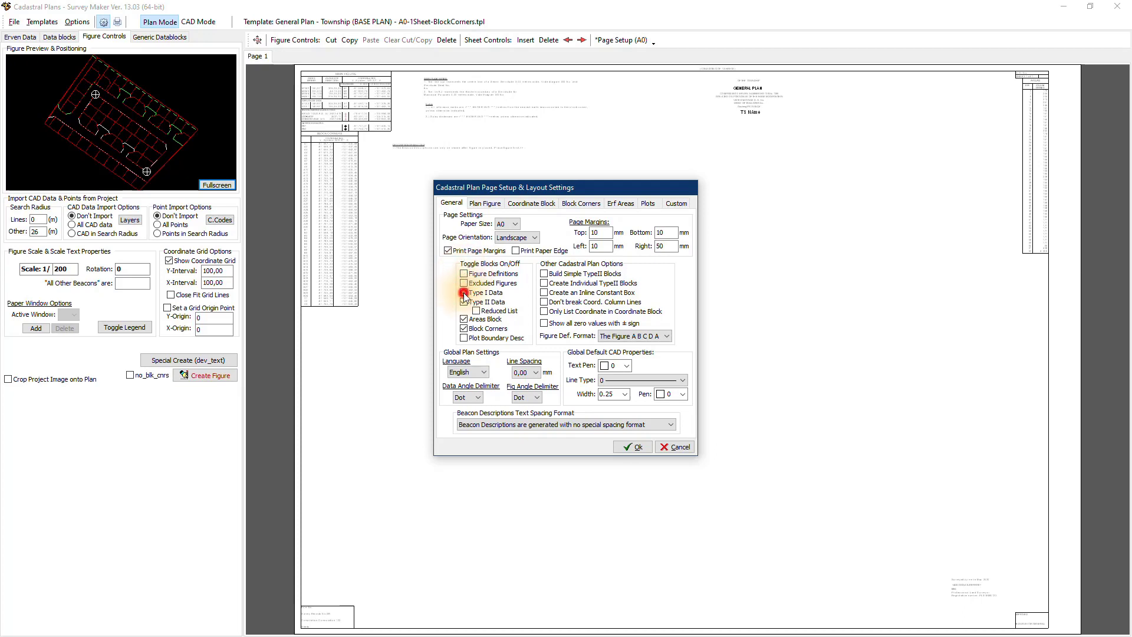
pyautogui.click(465, 303)
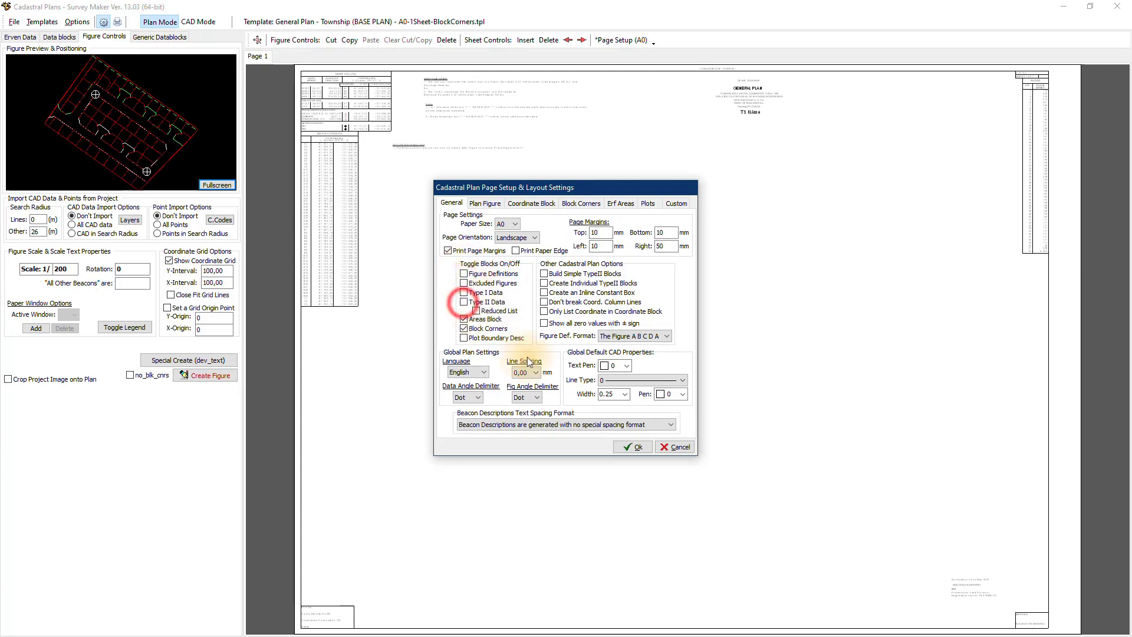
pyautogui.click(632, 447)
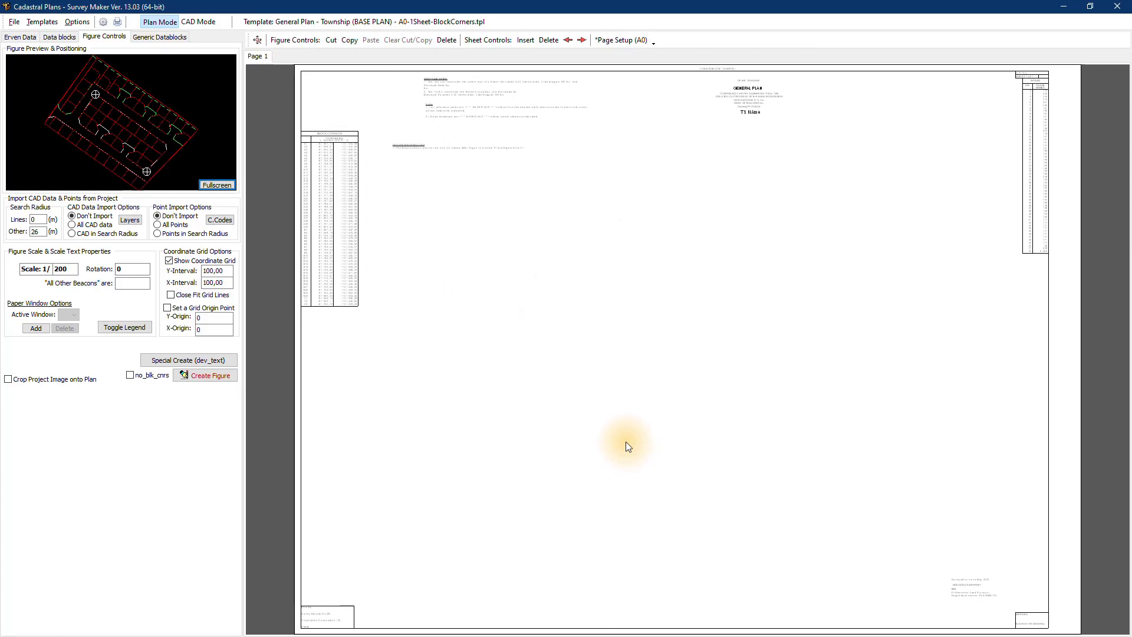
# - Switch the Figure Definitions, Type I Data and Type II Data blocks back on
pyautogui.click(104, 22)
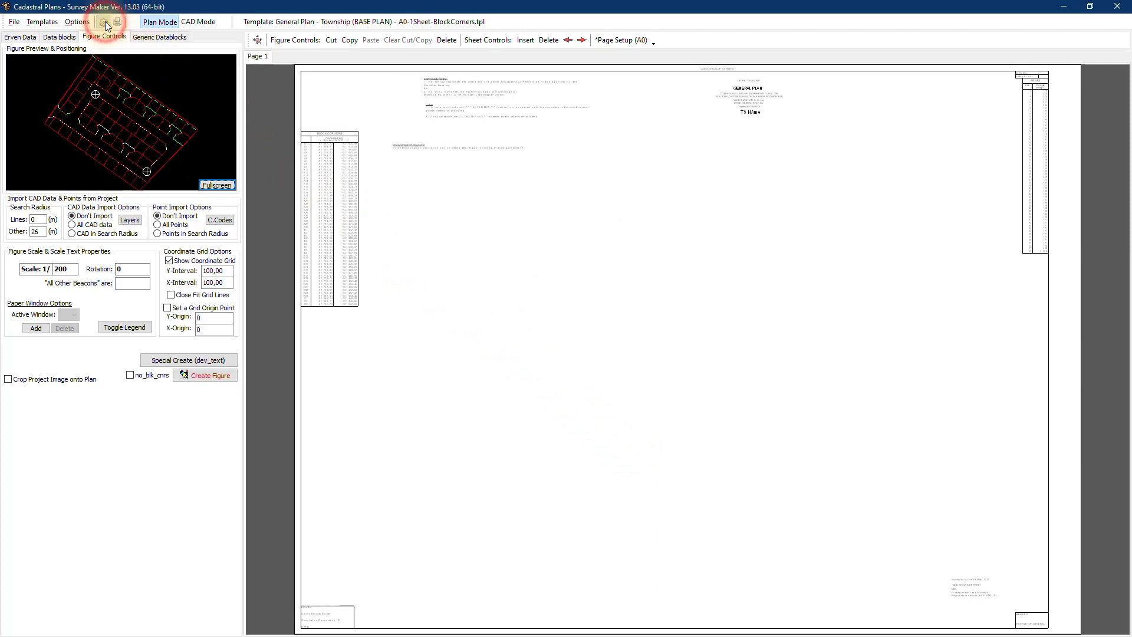
pyautogui.click(465, 274)
pyautogui.click(464, 292)
pyautogui.click(465, 302)
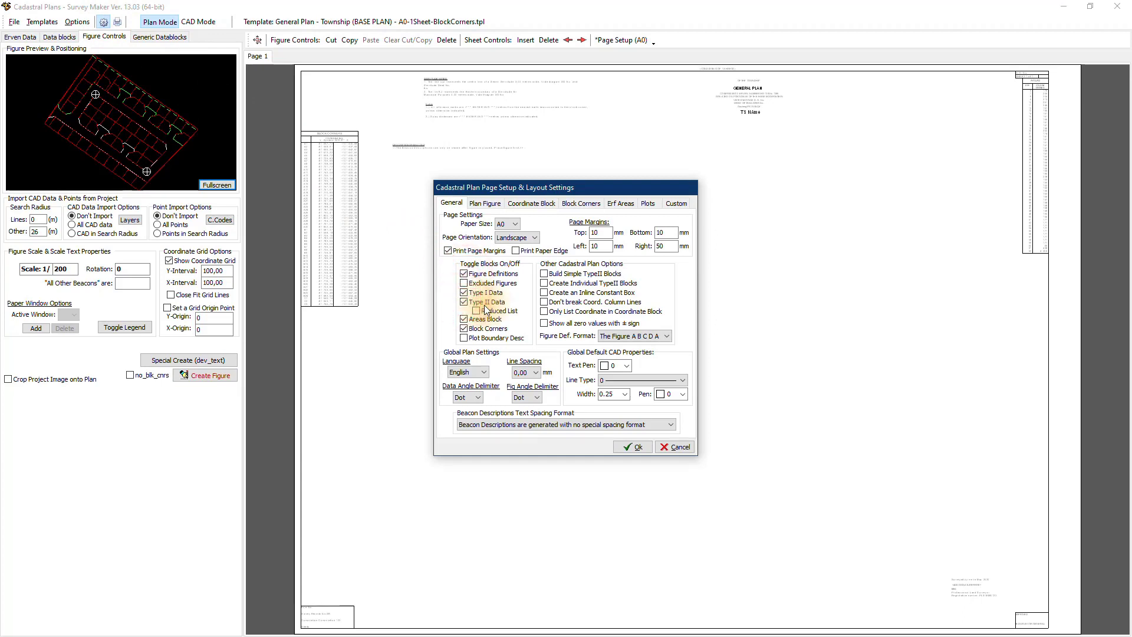
pyautogui.click(625, 448)
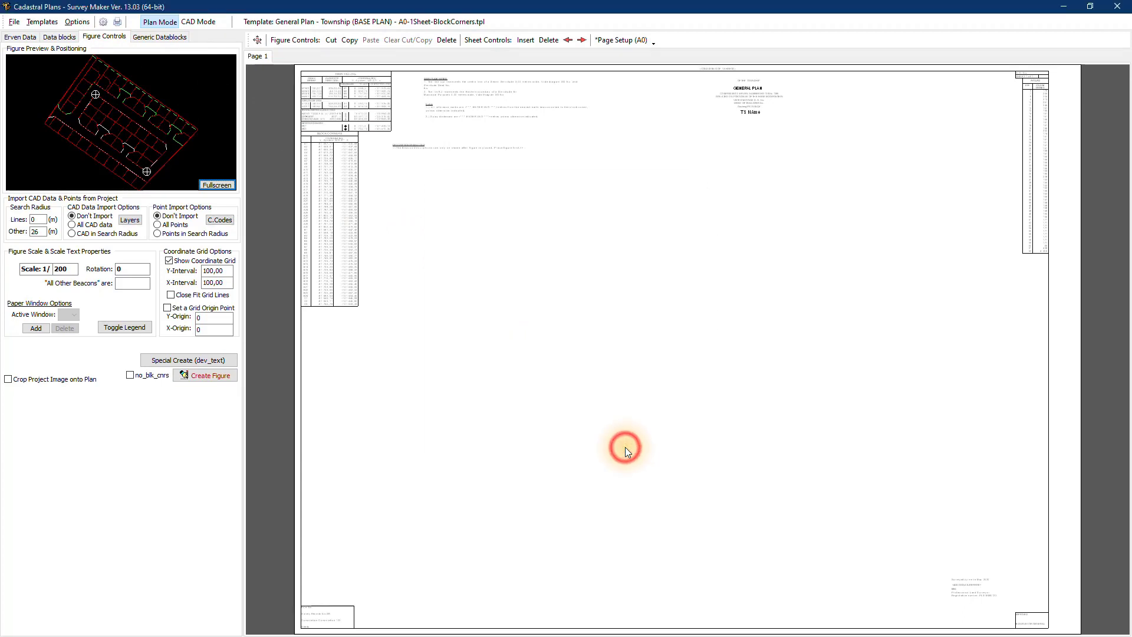
# - Accept the page setup and layout settings and save the current general plan template
pyautogui.click(105, 21)
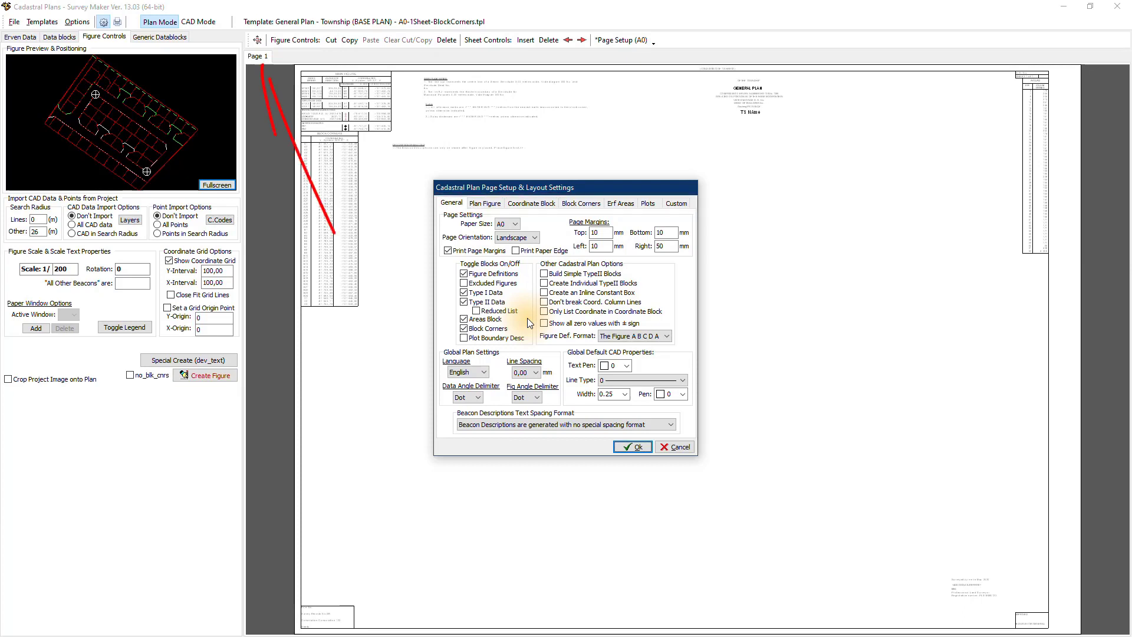
pyautogui.click(257, 58)
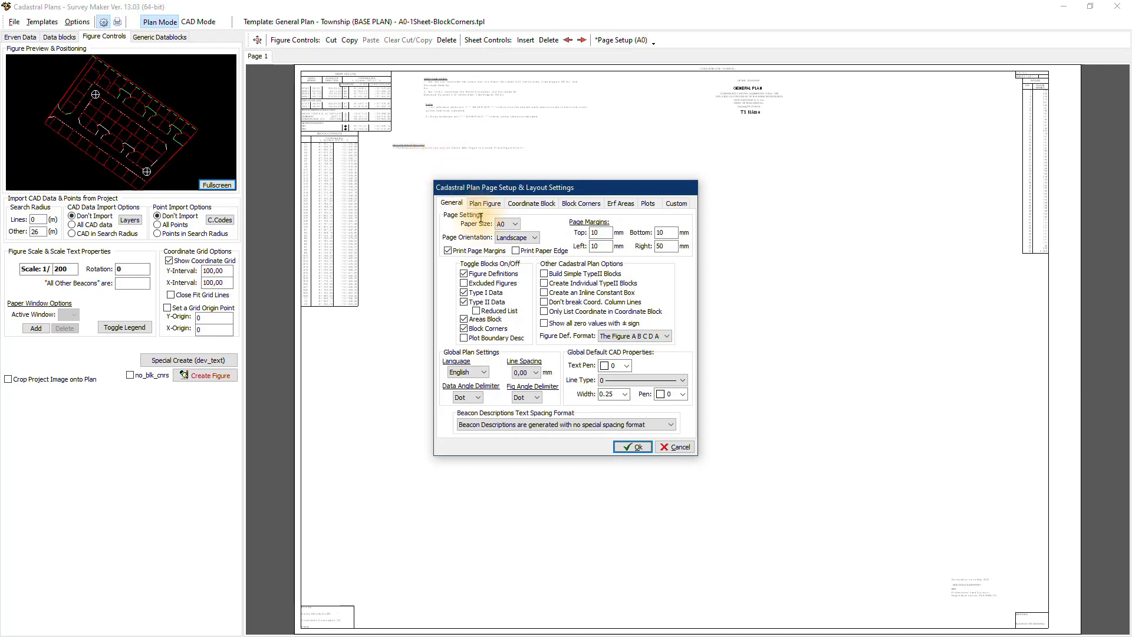
pyautogui.click(631, 445)
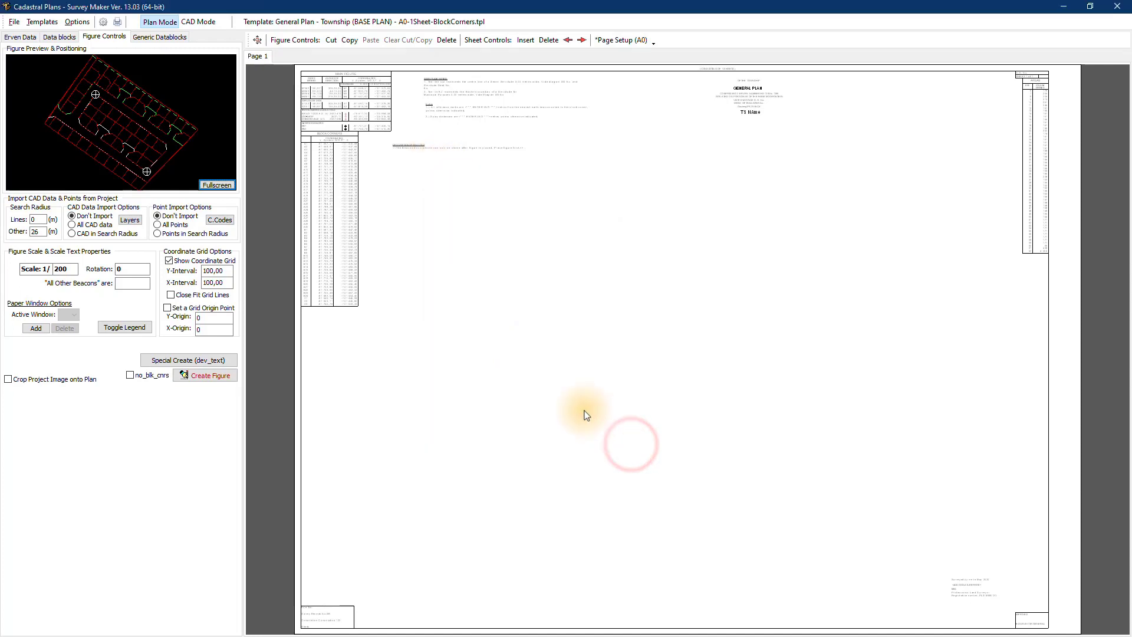
pyautogui.click(43, 22)
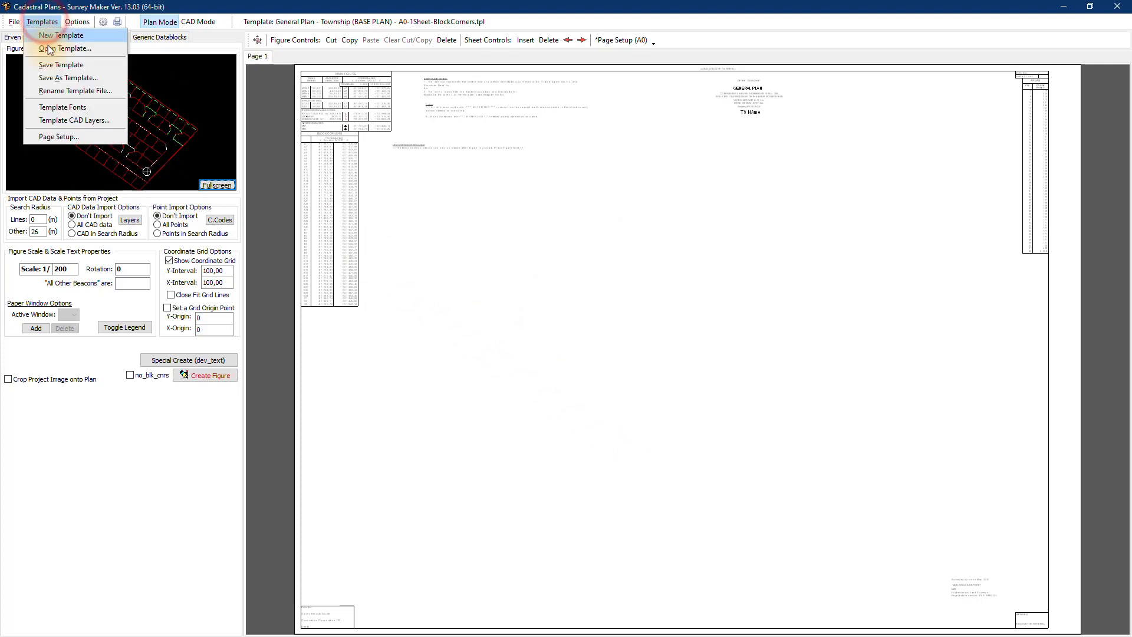
pyautogui.click(51, 65)
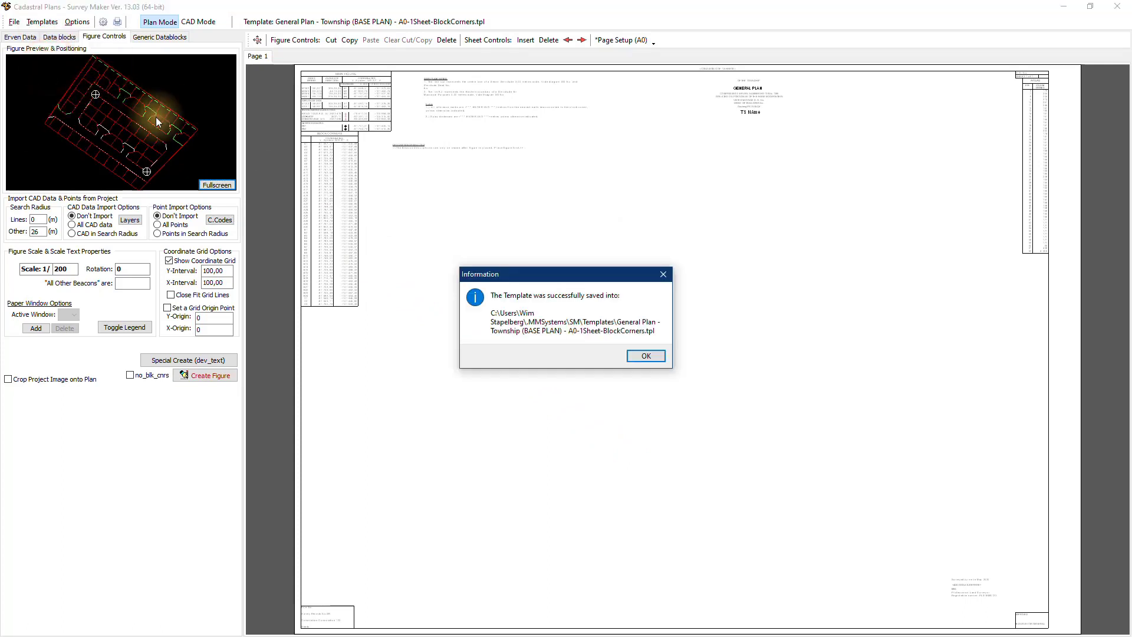
pyautogui.click(637, 356)
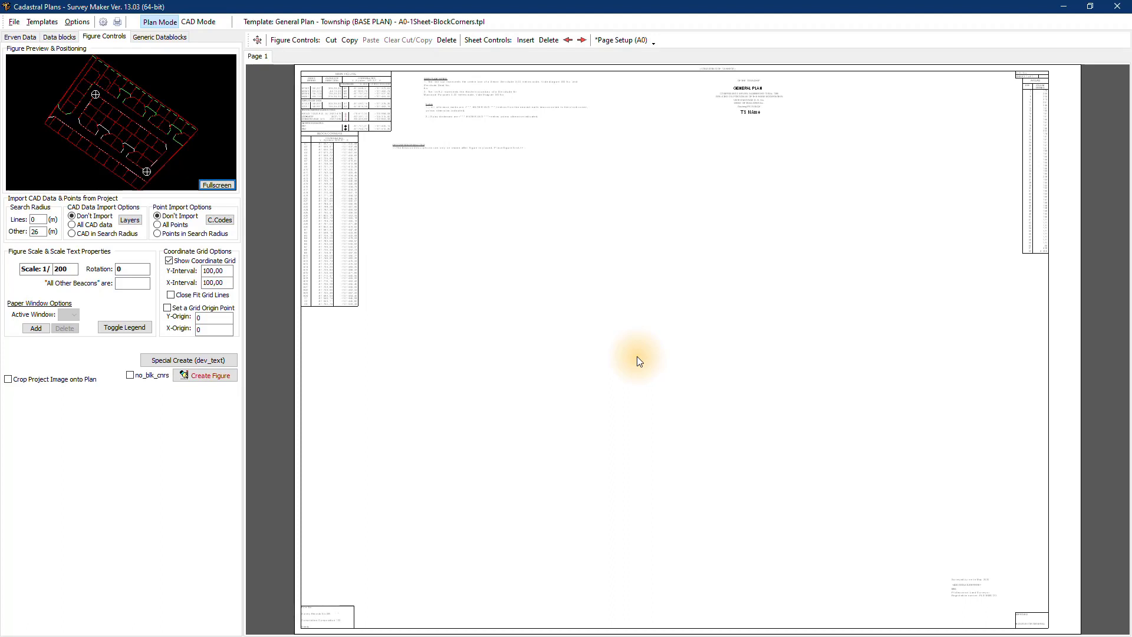
# - Move the block corners table slightly down the sheet and place it back directly beneath the main figure table
pyautogui.middleClick(637, 356)
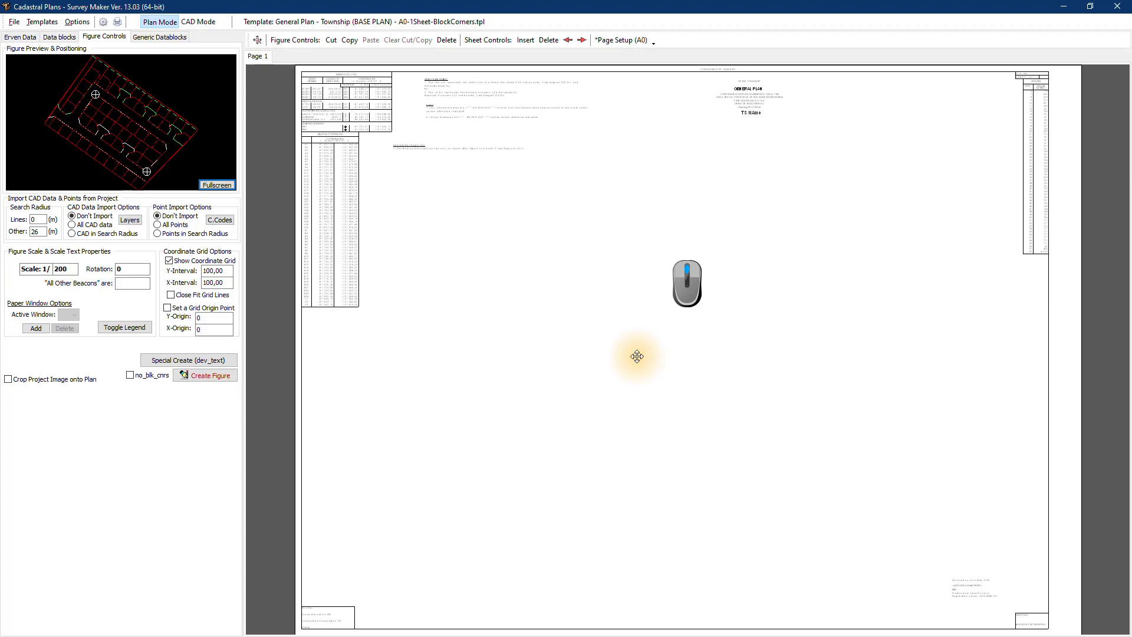
pyautogui.scroll(-3, 637, 356)
pyautogui.scroll(4, 586, 311)
pyautogui.scroll(3, 539, 266)
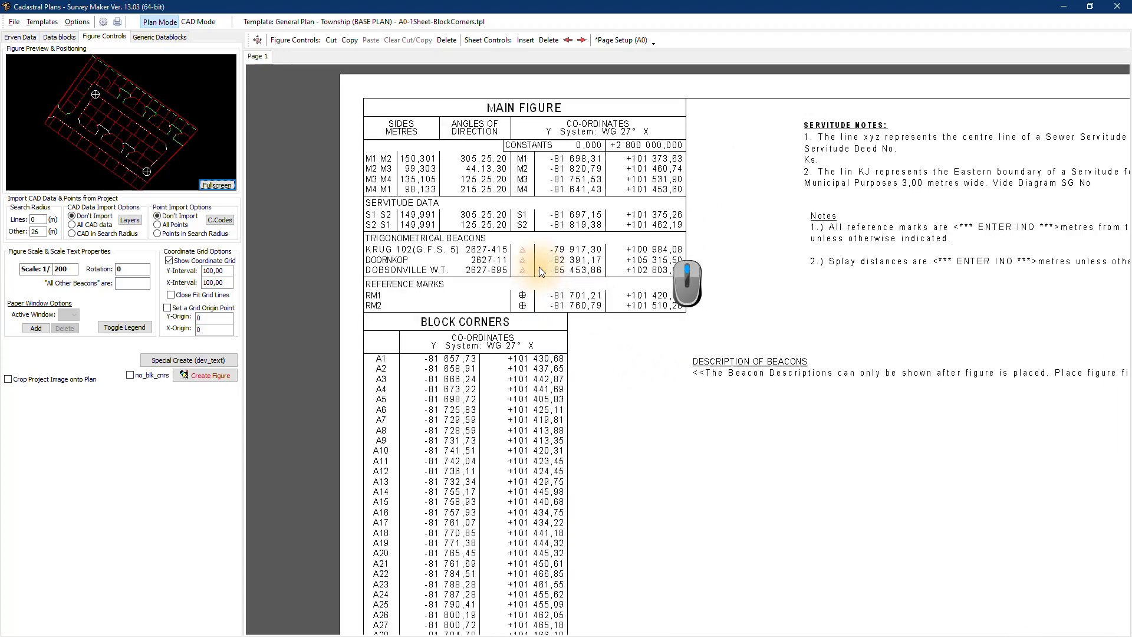
pyautogui.scroll(-1, 573, 285)
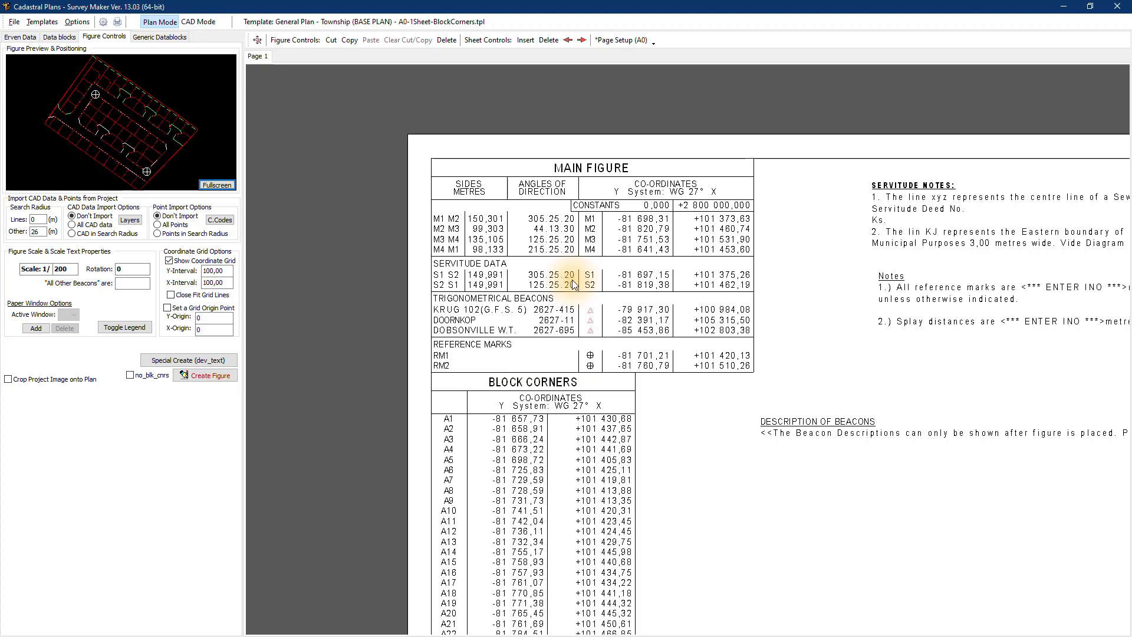
pyautogui.moveTo(467, 390); pyautogui.dragTo(487, 432)
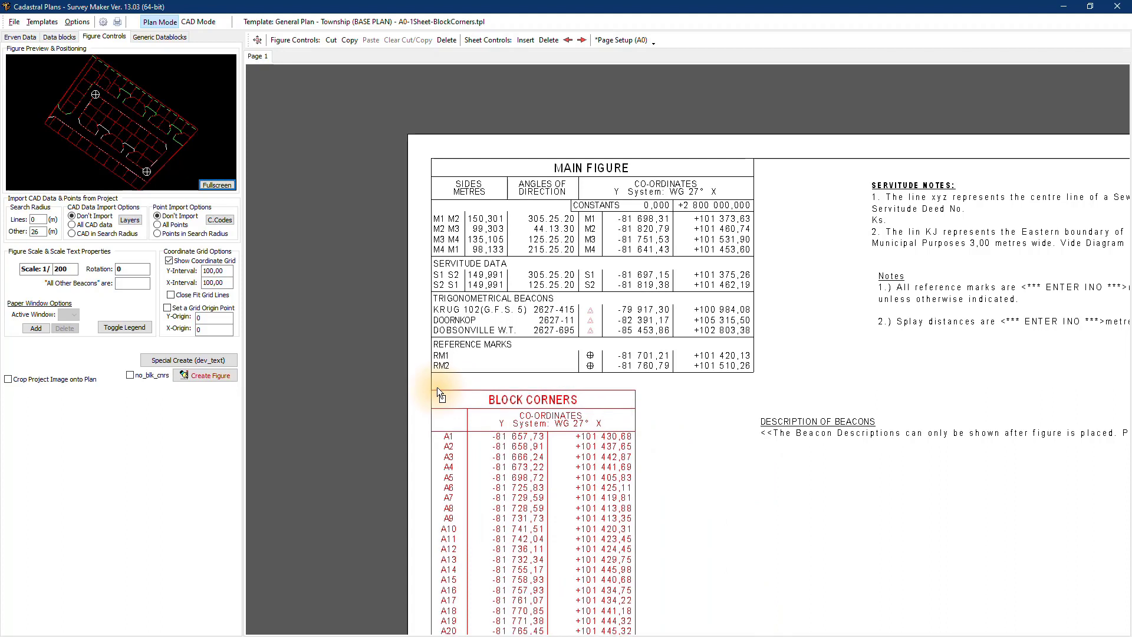
pyautogui.click(437, 377)
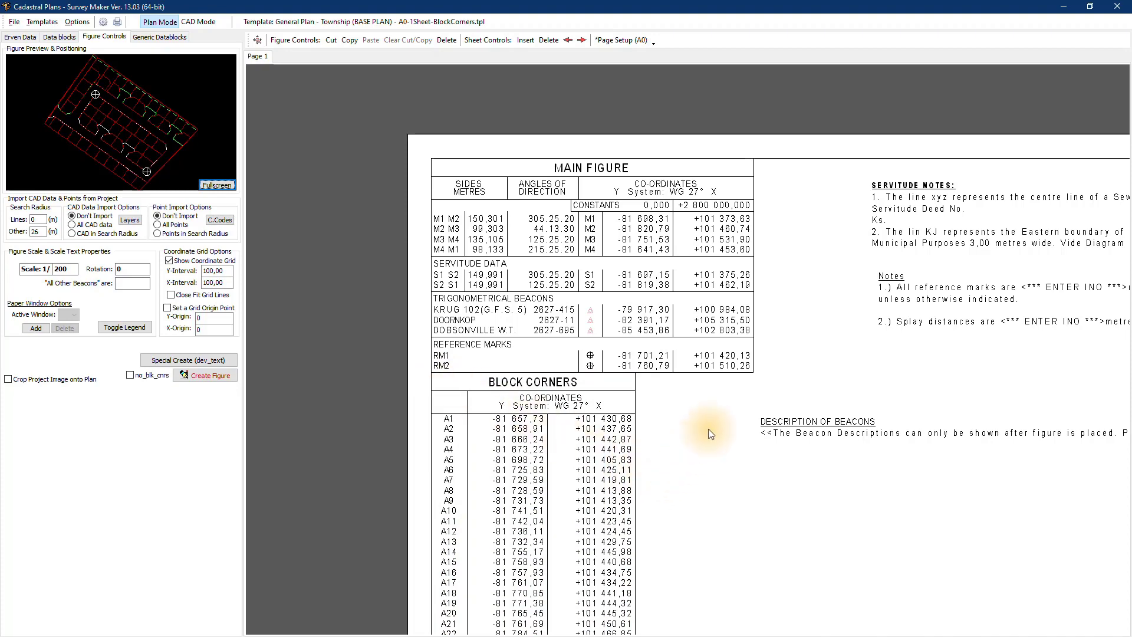
# - Move the Servitude Notes, Notes and Beacon Descriptions blocks closer to the main figure and block corners tables
pyautogui.click(892, 184)
pyautogui.moveTo(856, 191); pyautogui.dragTo(814, 183)
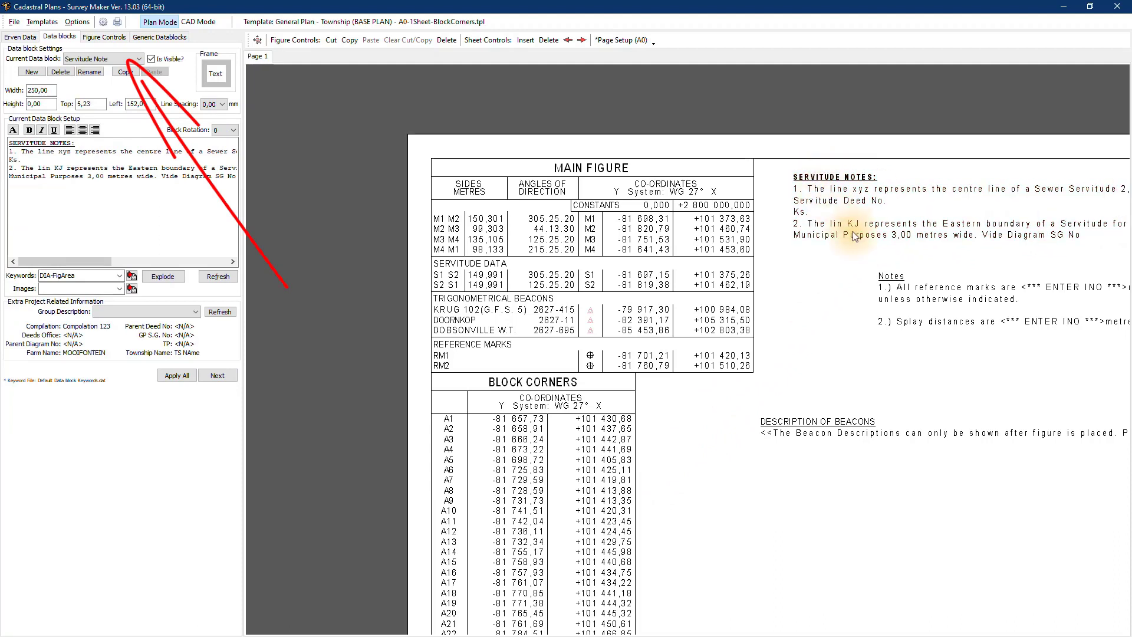
pyautogui.moveTo(886, 274); pyautogui.dragTo(802, 260)
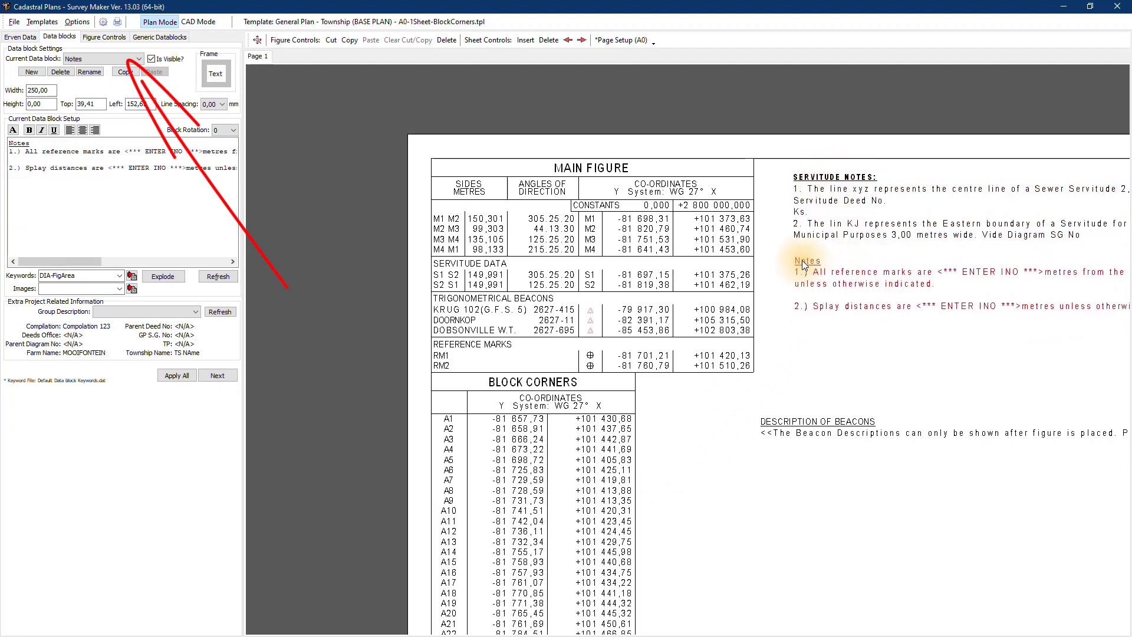
pyautogui.click(779, 425)
pyautogui.moveTo(779, 427); pyautogui.dragTo(809, 394)
pyautogui.scroll(-5, 787, 453)
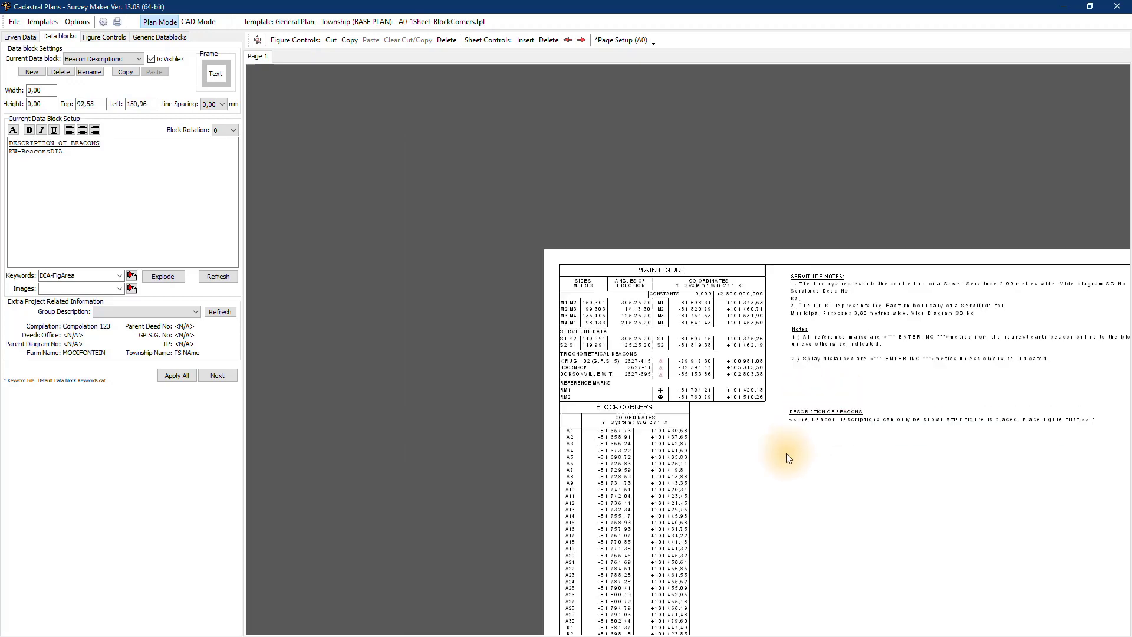
pyautogui.moveTo(787, 453); pyautogui.dragTo(518, 424, button='middle')
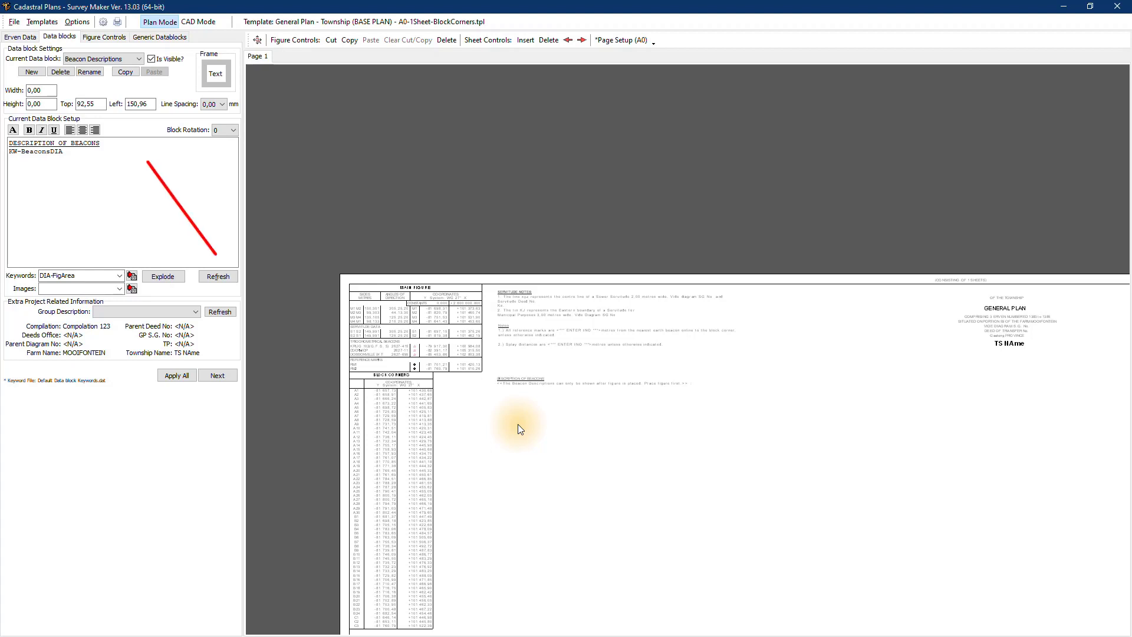
# - Review the template font settings for Coordinate Block Content and Main Figure Points, and accept them
pyautogui.click(40, 22)
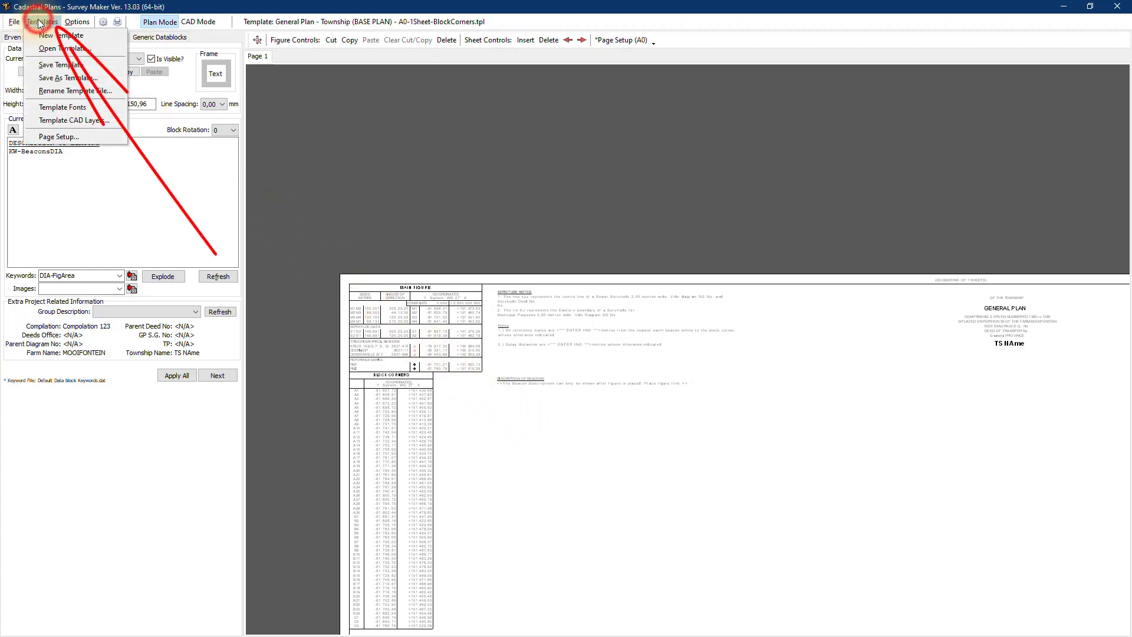
pyautogui.click(65, 106)
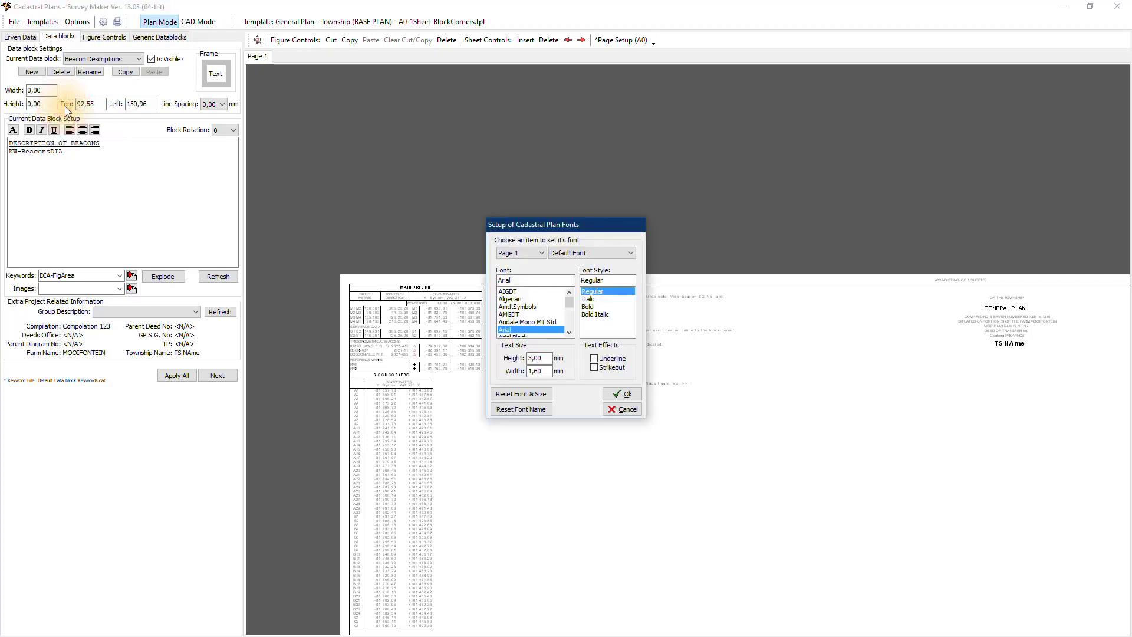
pyautogui.click(631, 253)
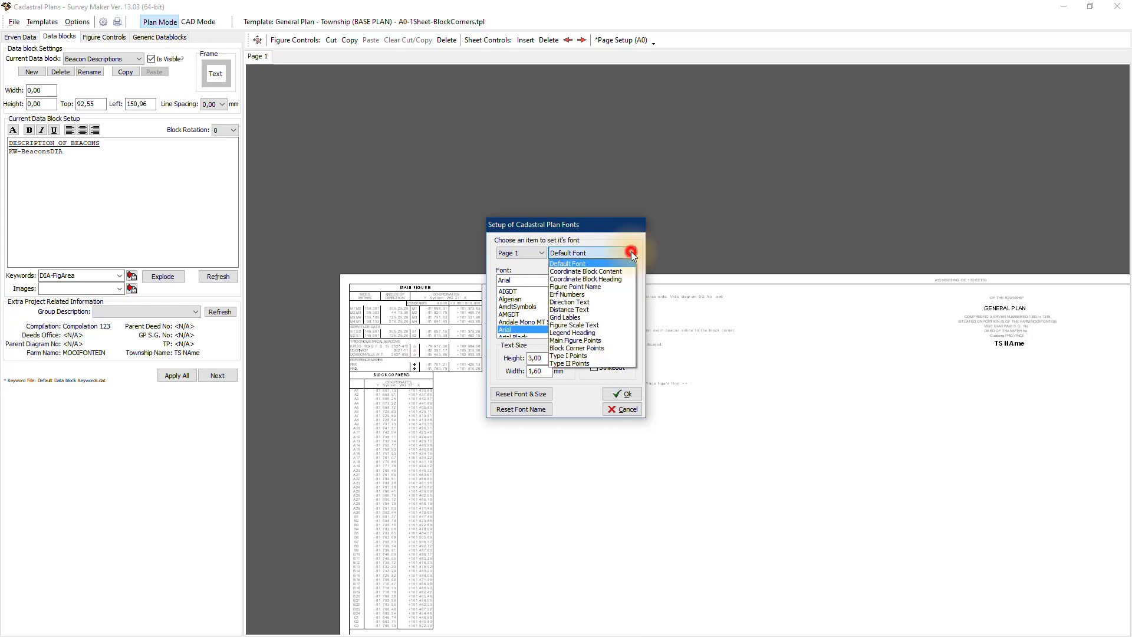
pyautogui.click(609, 272)
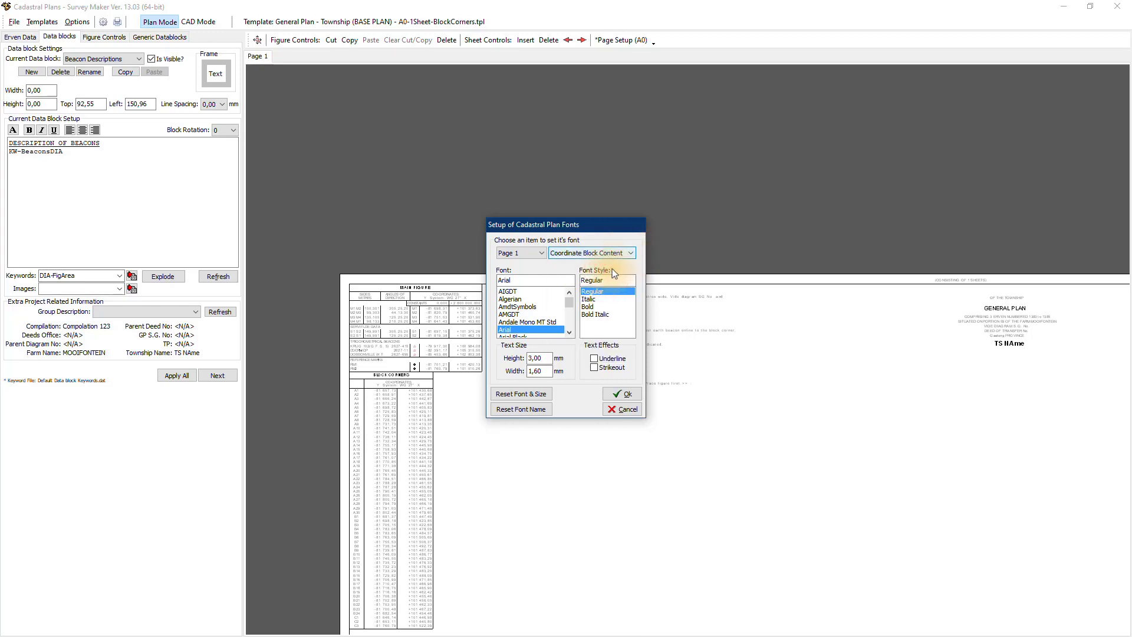
pyautogui.click(631, 252)
pyautogui.click(570, 287)
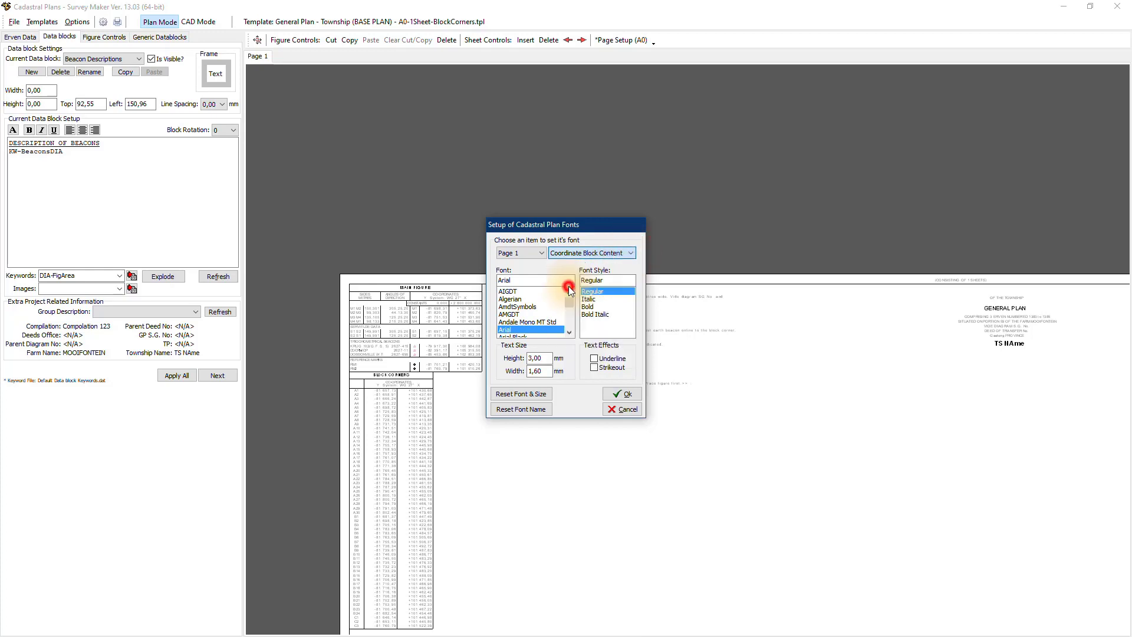
pyautogui.click(631, 253)
pyautogui.click(566, 342)
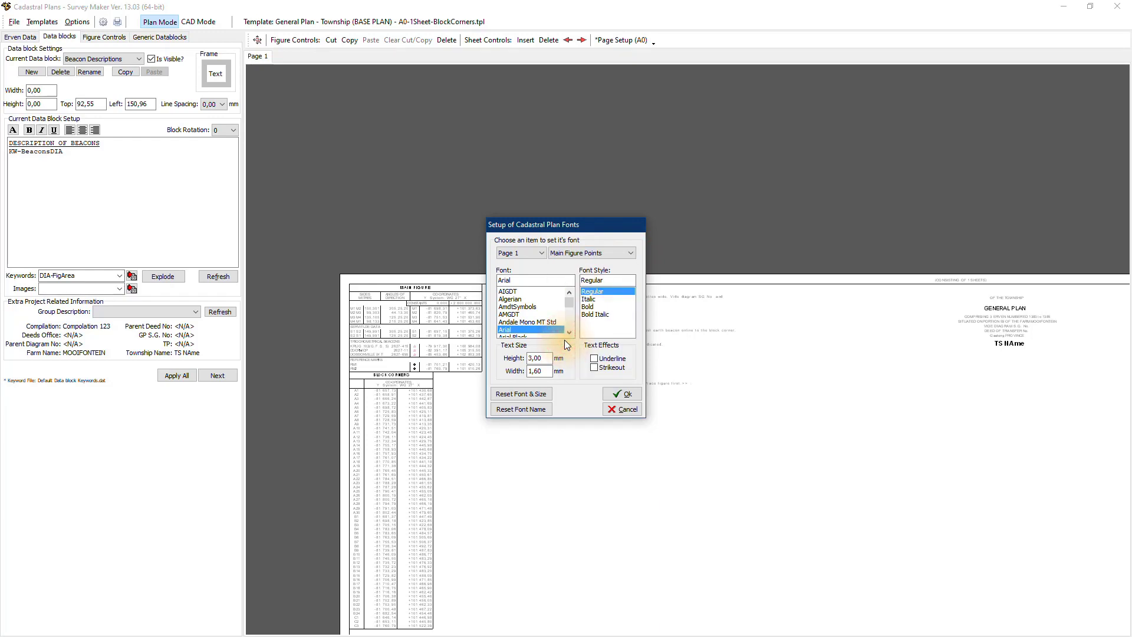
pyautogui.click(623, 396)
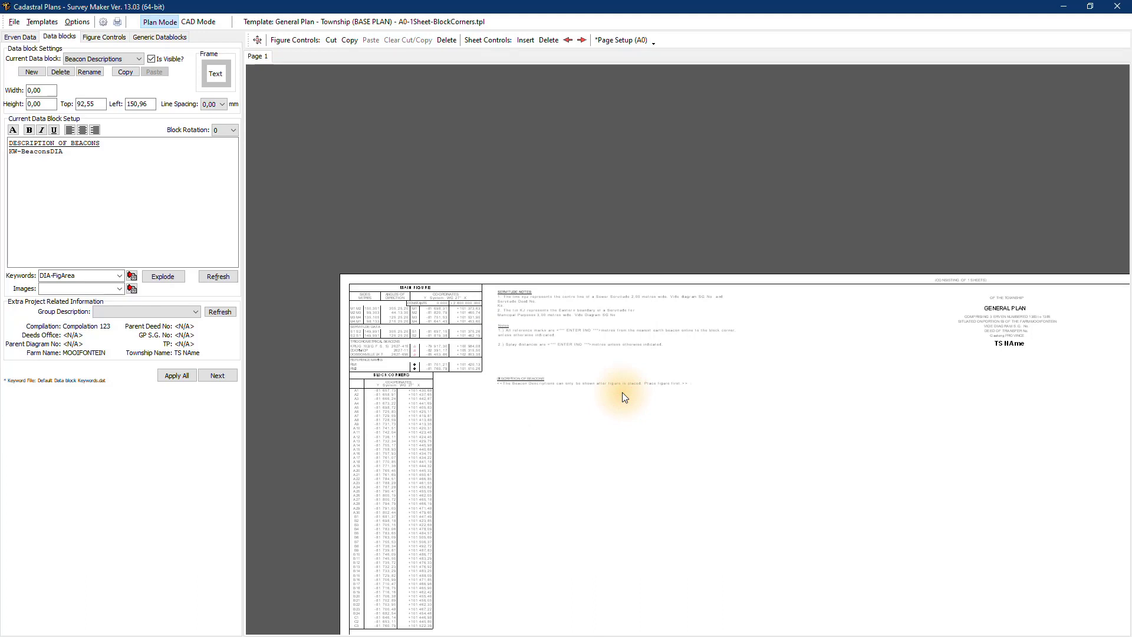
# - Set the number of erven in the general plan's Heading Body block to 62
pyautogui.click(257, 41)
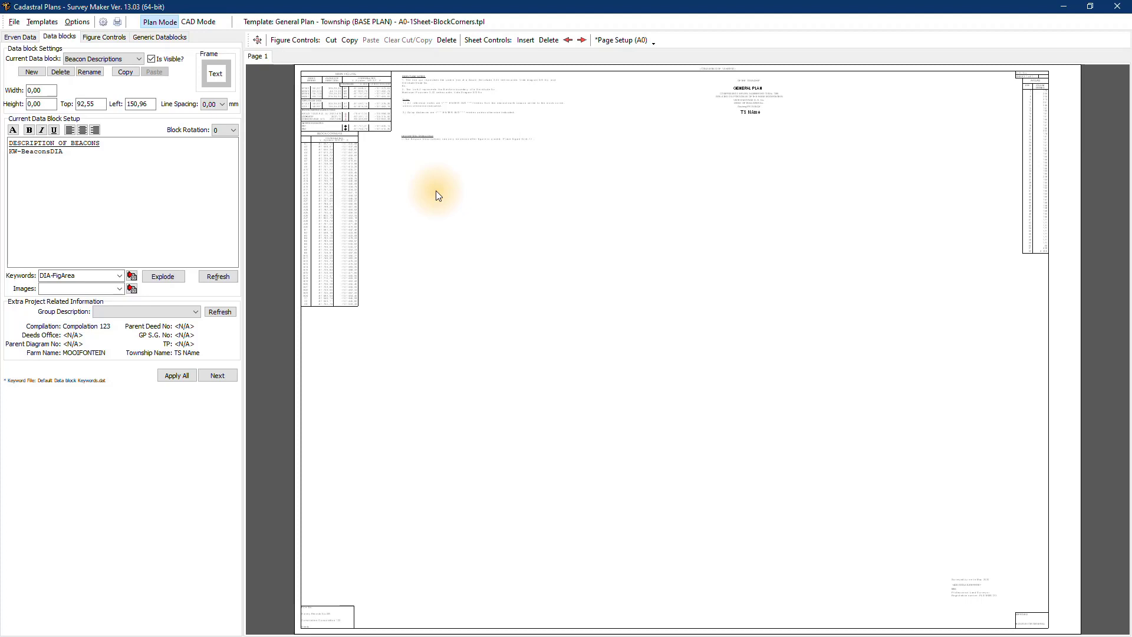
pyautogui.scroll(5, 516, 217)
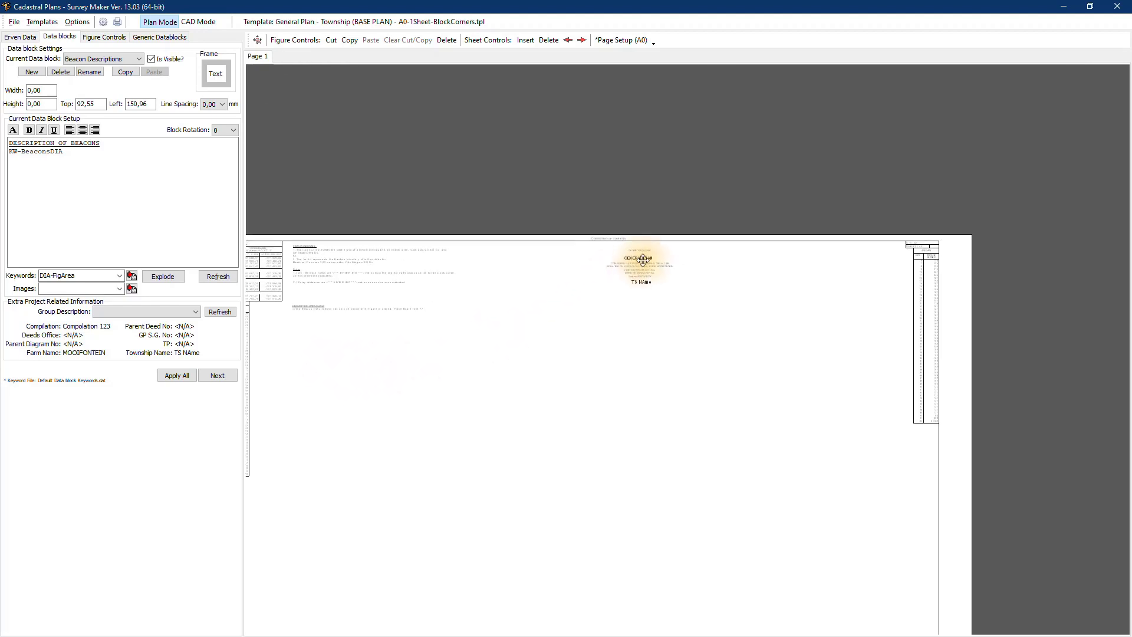
pyautogui.scroll(5, 645, 260)
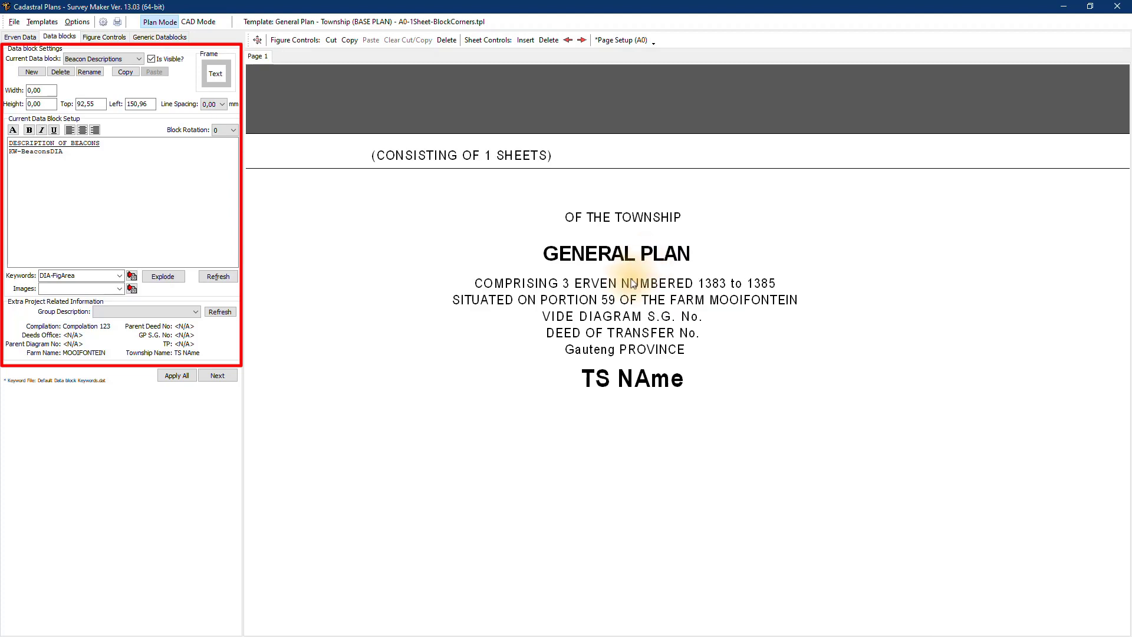
pyautogui.click(627, 283)
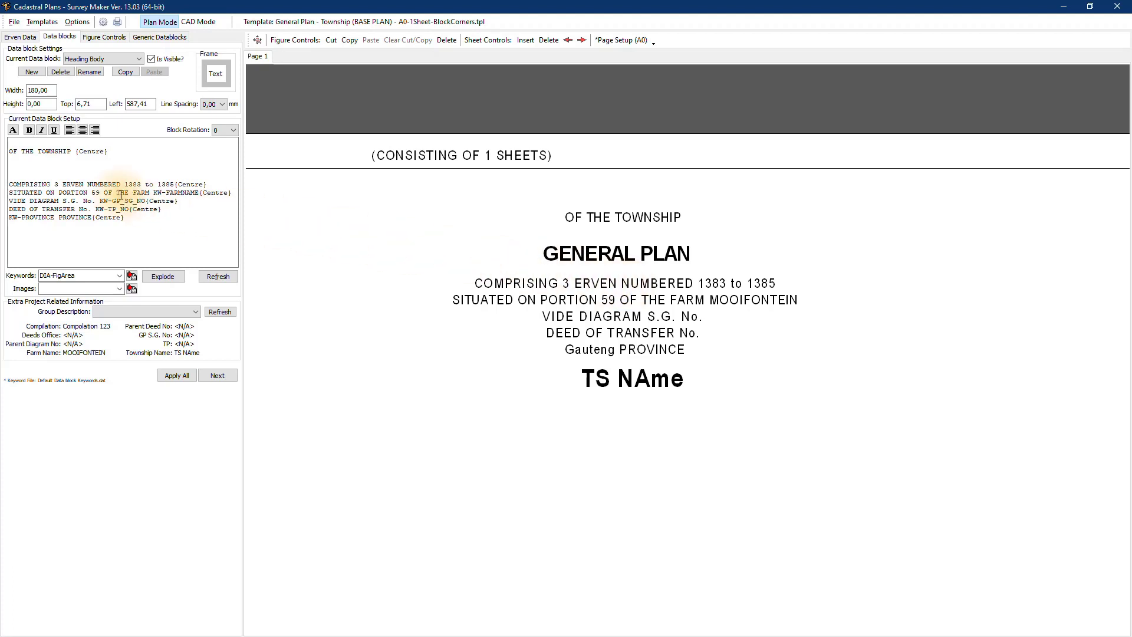
pyautogui.press('Delete')
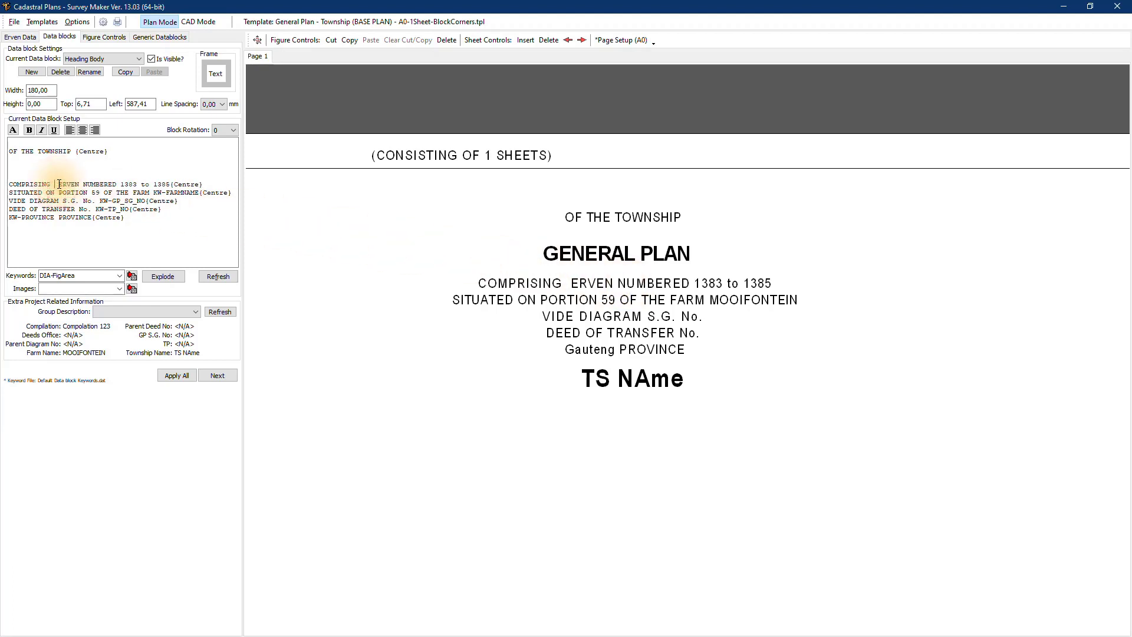
pyautogui.write('62')
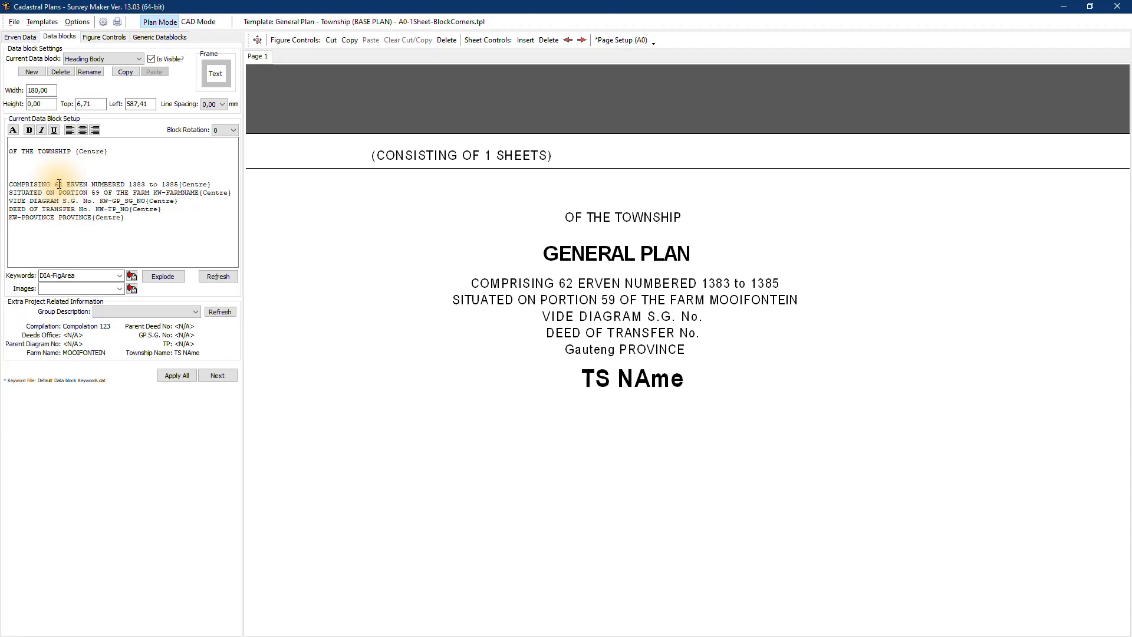
# - Set the erven numbering in the heading text to 1 to 62 and the farm portion number to 5
pyautogui.moveTo(144, 183); pyautogui.dragTo(131, 182)
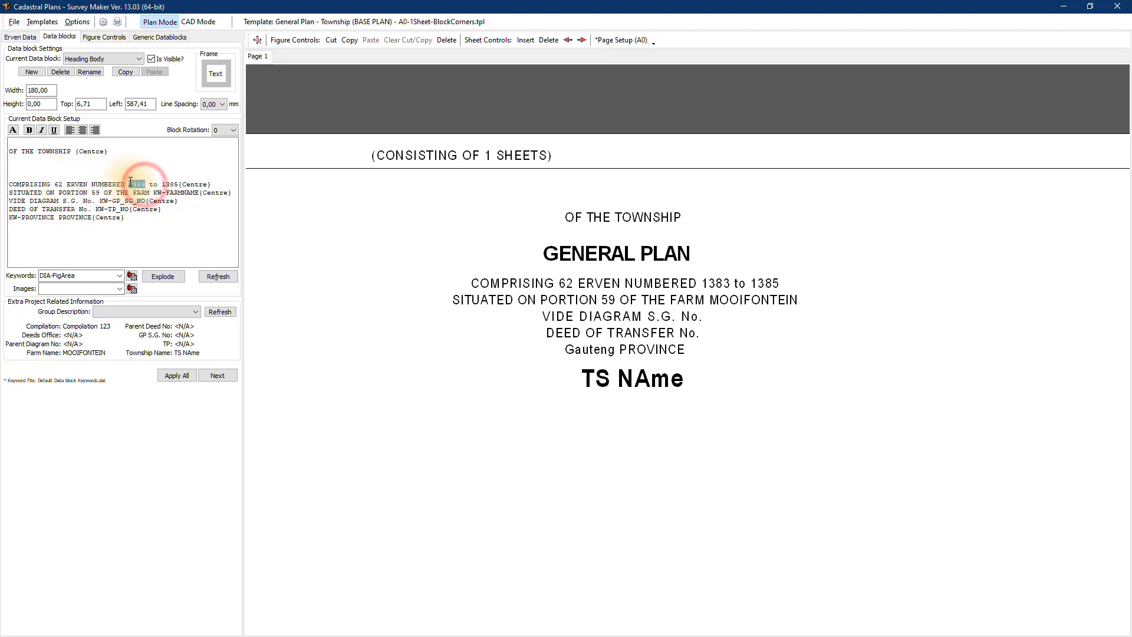
pyautogui.write('1')
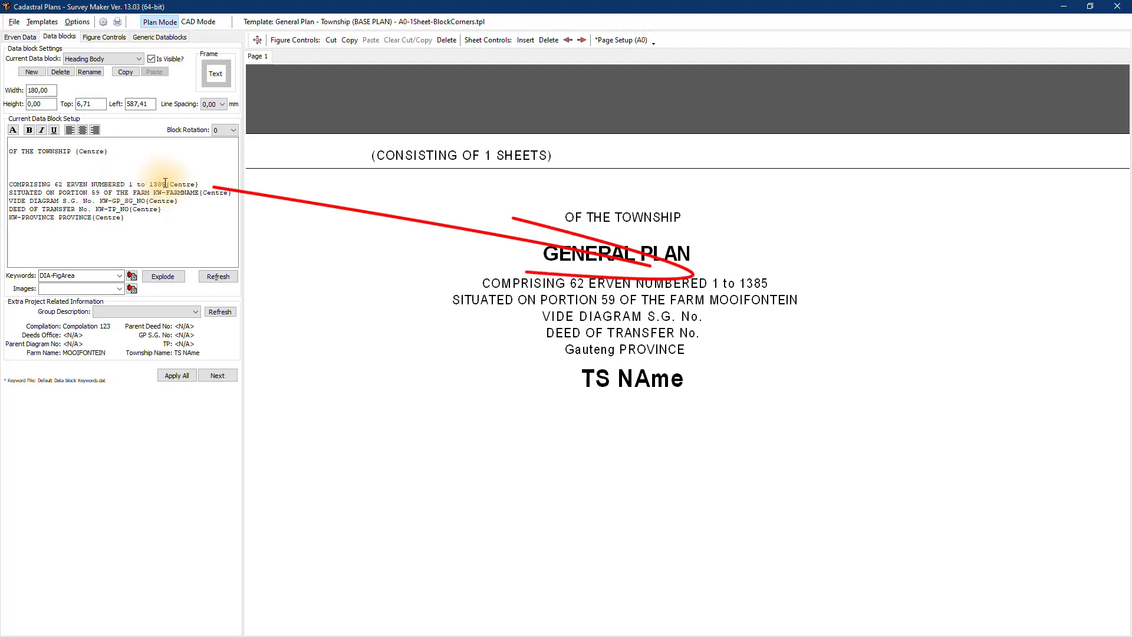
pyautogui.moveTo(166, 184); pyautogui.dragTo(150, 183)
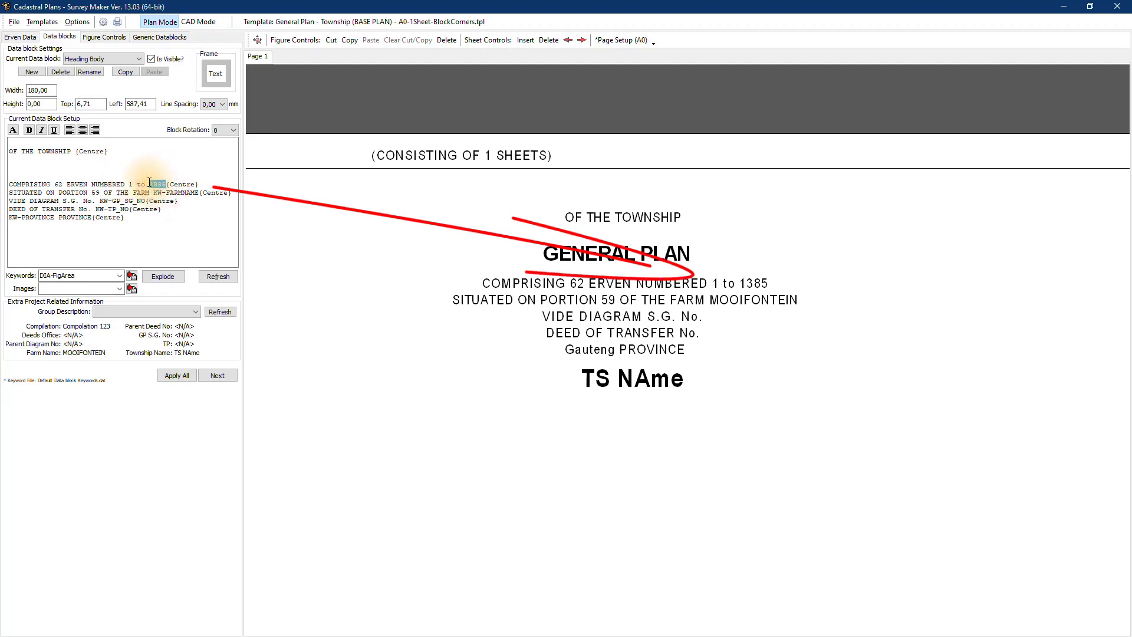
pyautogui.write('62')
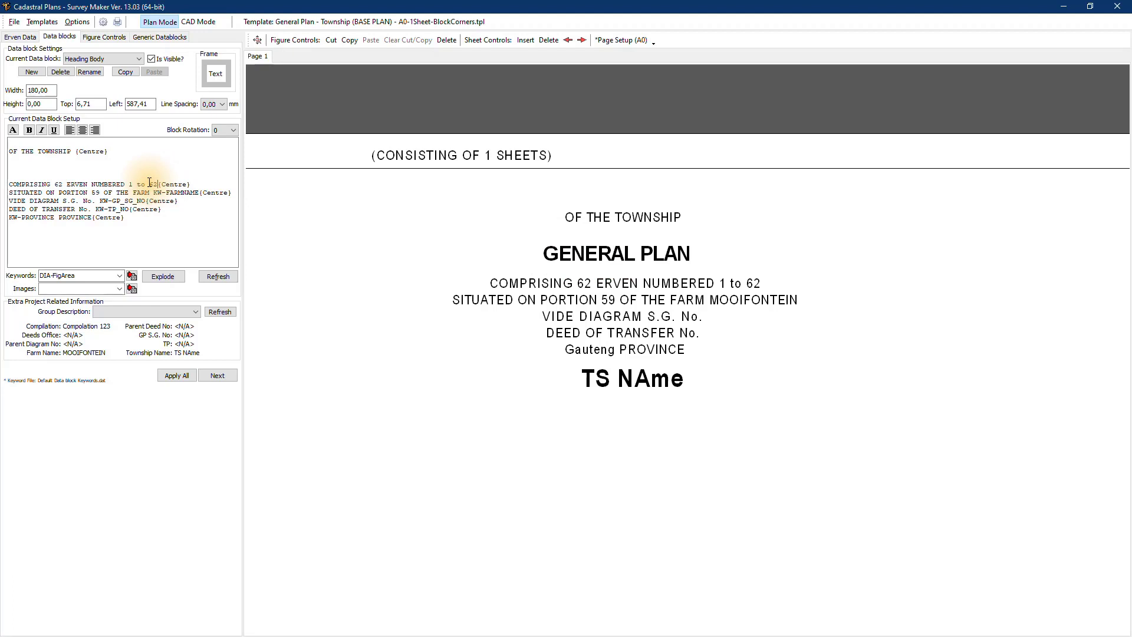
pyautogui.doubleClick(95, 193)
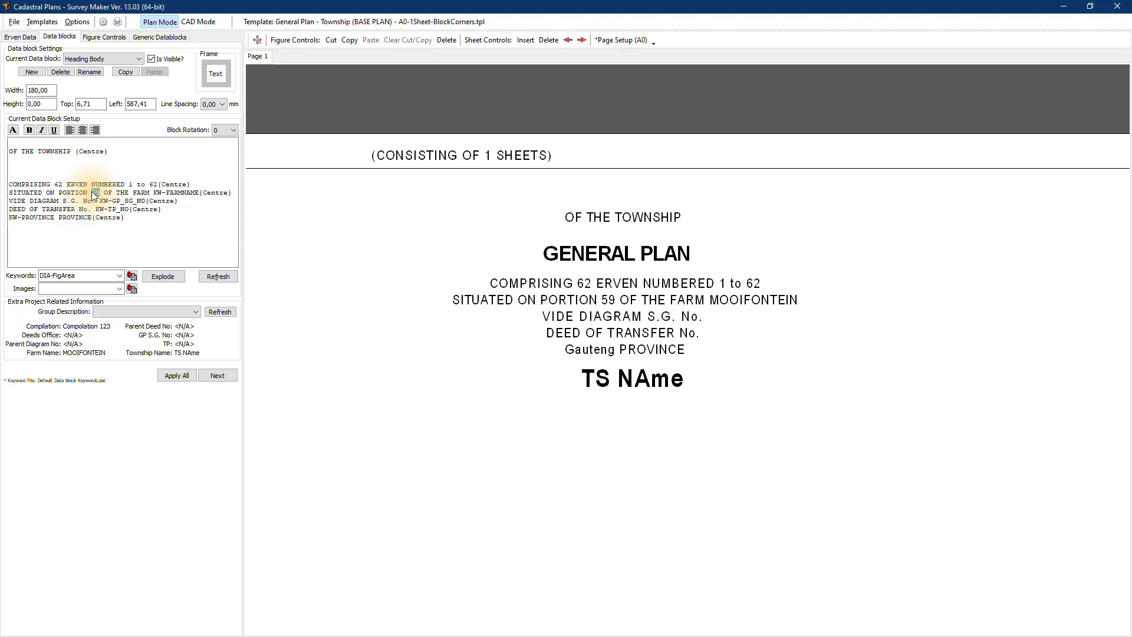
pyautogui.write('5')
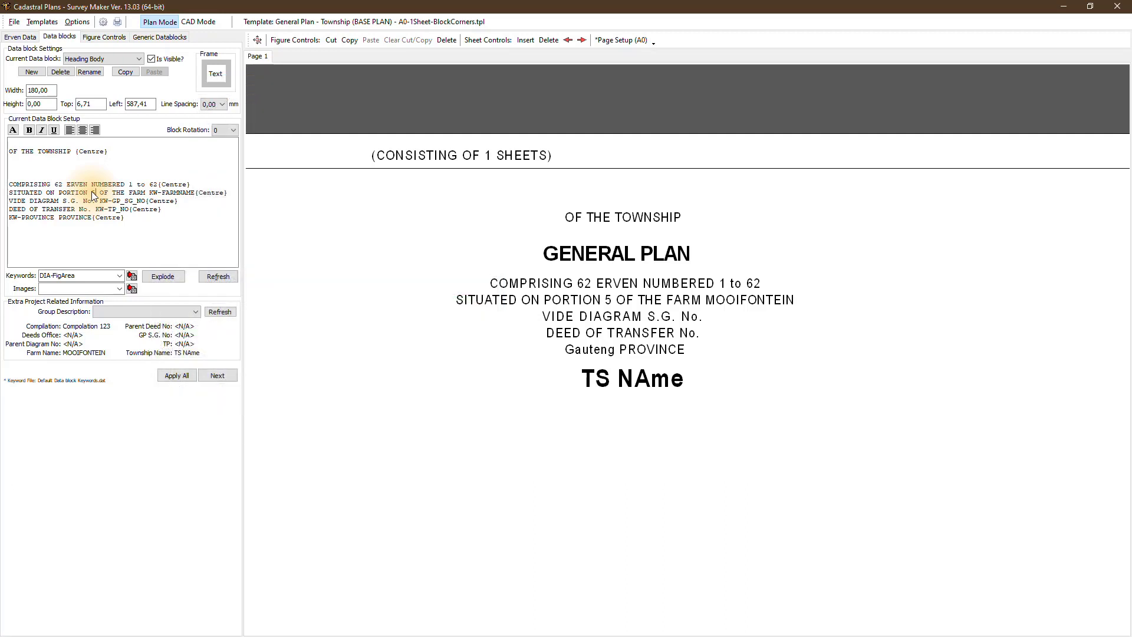
pyautogui.click(119, 276)
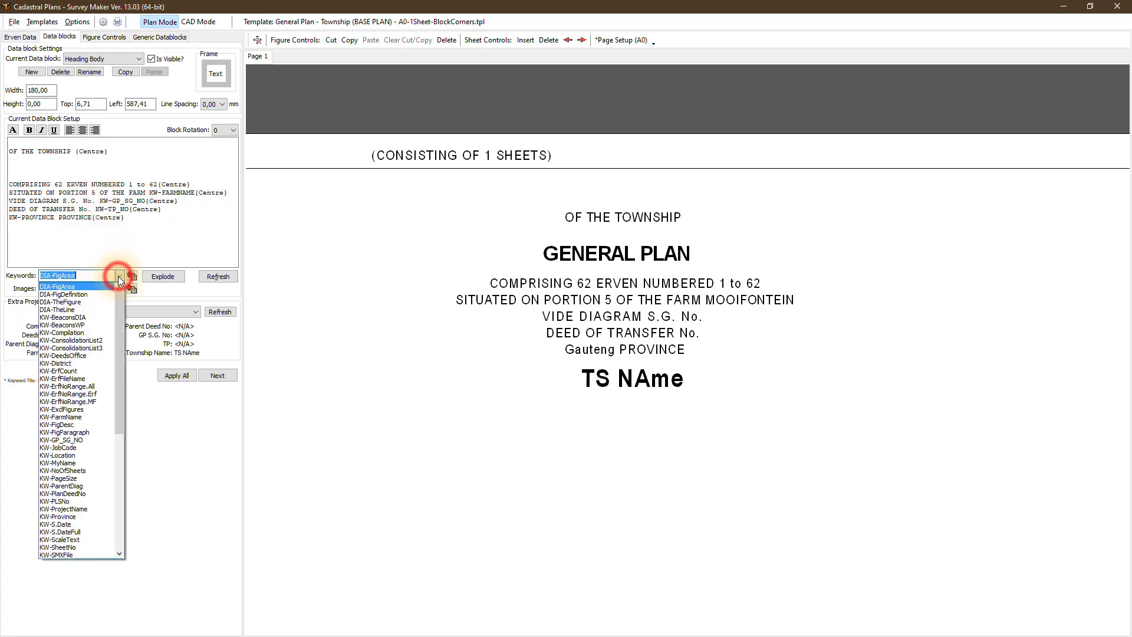
pyautogui.click(119, 280)
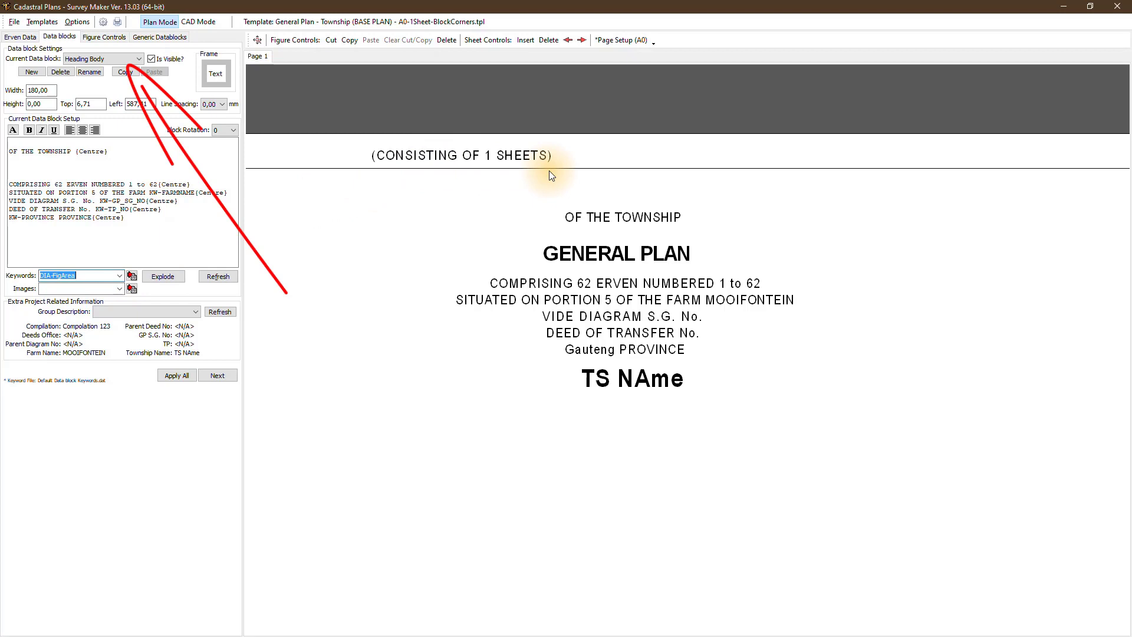
# - Select the TotalSheets block above the title and switch its visibility off and back on
pyautogui.click(518, 154)
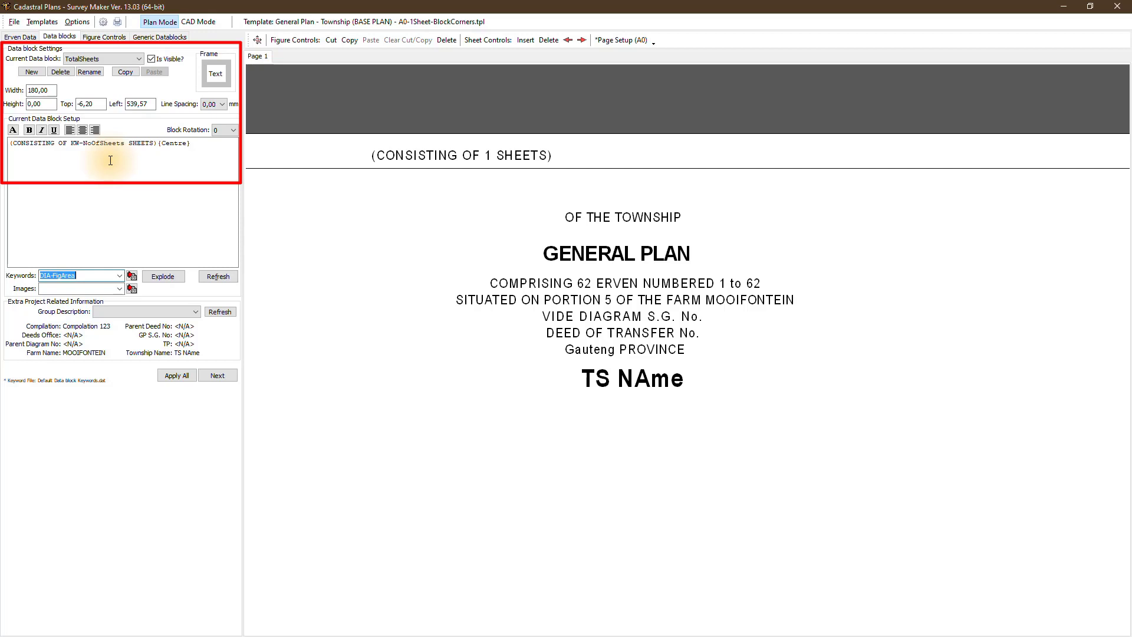
pyautogui.click(151, 59)
pyautogui.click(151, 59)
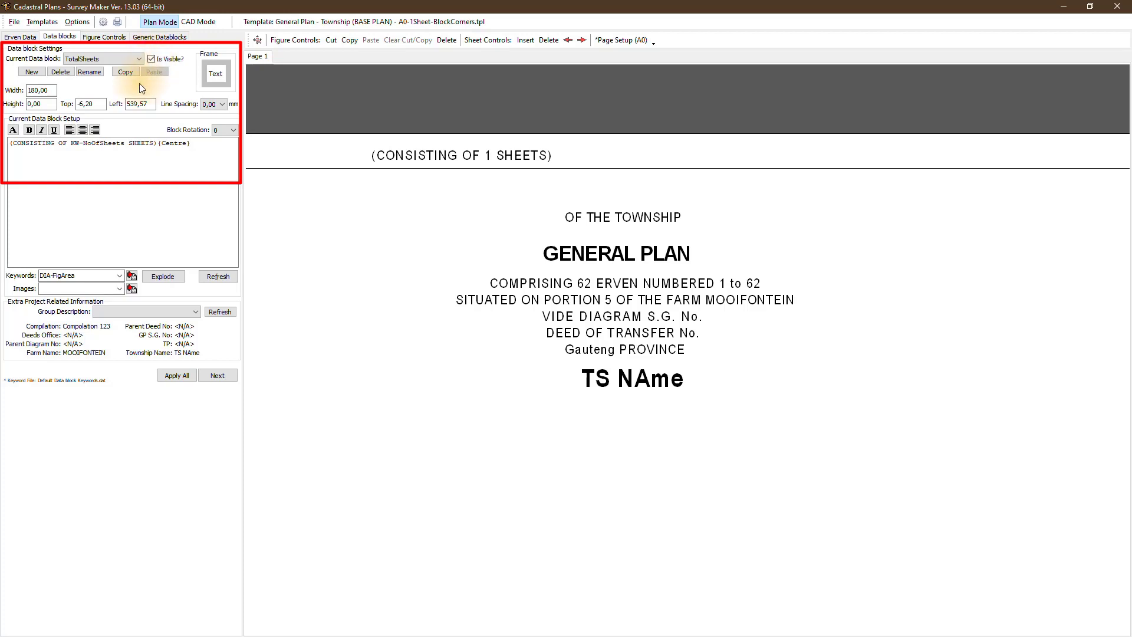
# - Set the TotalSheets block's width to 50 mm and its height to 20 mm
pyautogui.click(50, 90)
pyautogui.write('50')
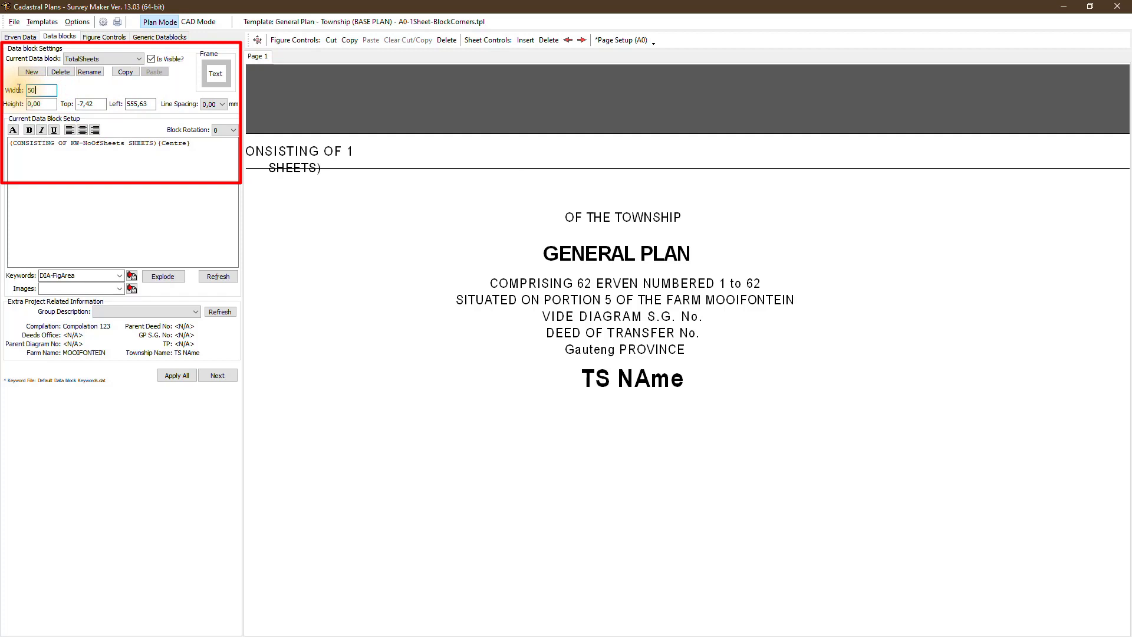
pyautogui.press('Tab')
pyautogui.write('20')
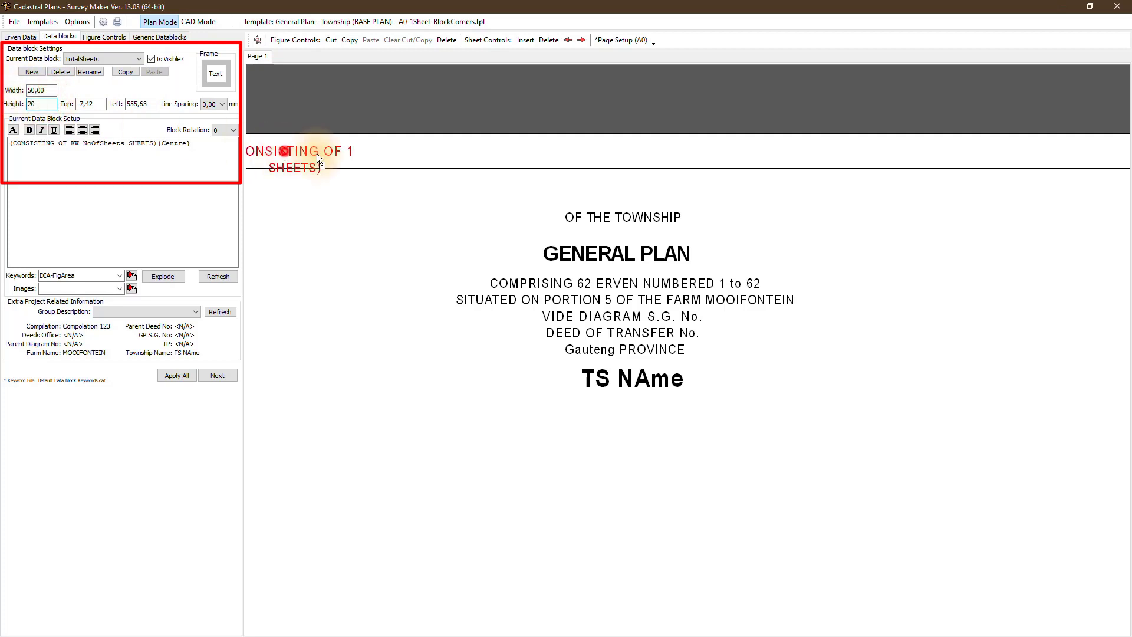
# - Move the TotalSheets block beside the township heading and set its width to 80 mm
pyautogui.moveTo(317, 153); pyautogui.dragTo(417, 217)
pyautogui.click(52, 88)
pyautogui.doubleClick(29, 89)
pyautogui.write('80')
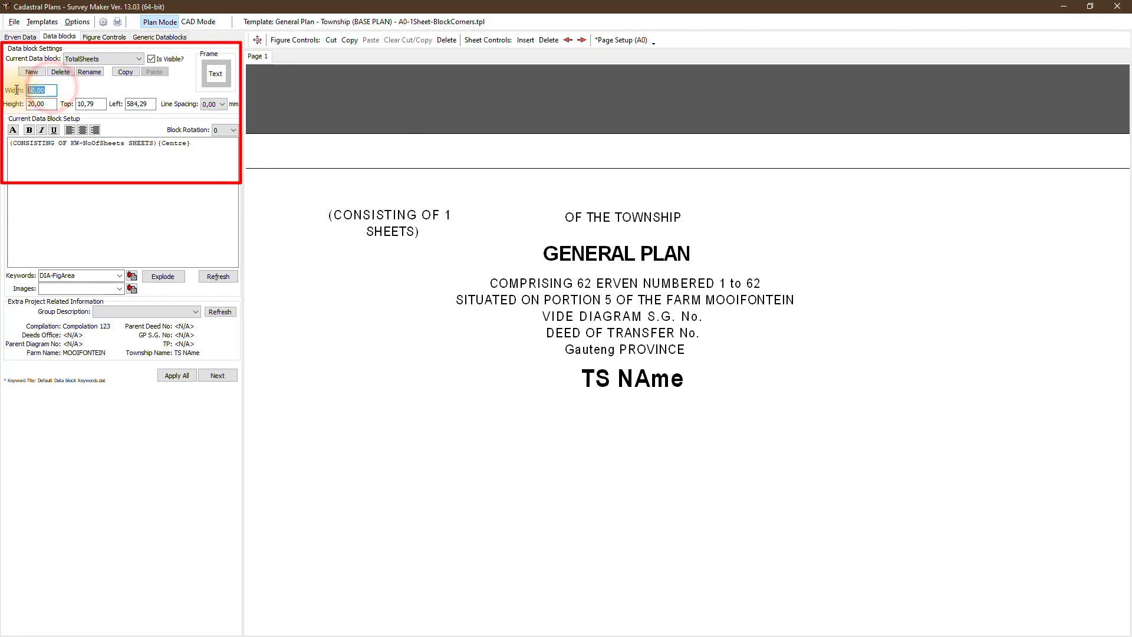
# - Add frame lines to all four sides of the TotalSheets block
pyautogui.click(204, 75)
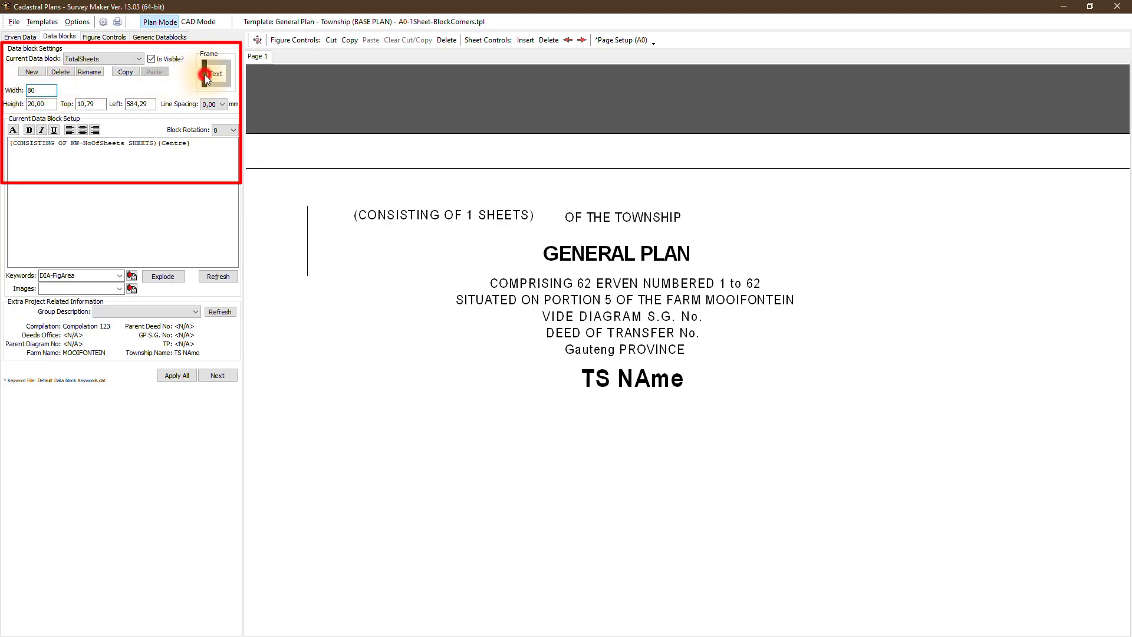
pyautogui.click(214, 59)
pyautogui.click(231, 75)
pyautogui.click(214, 86)
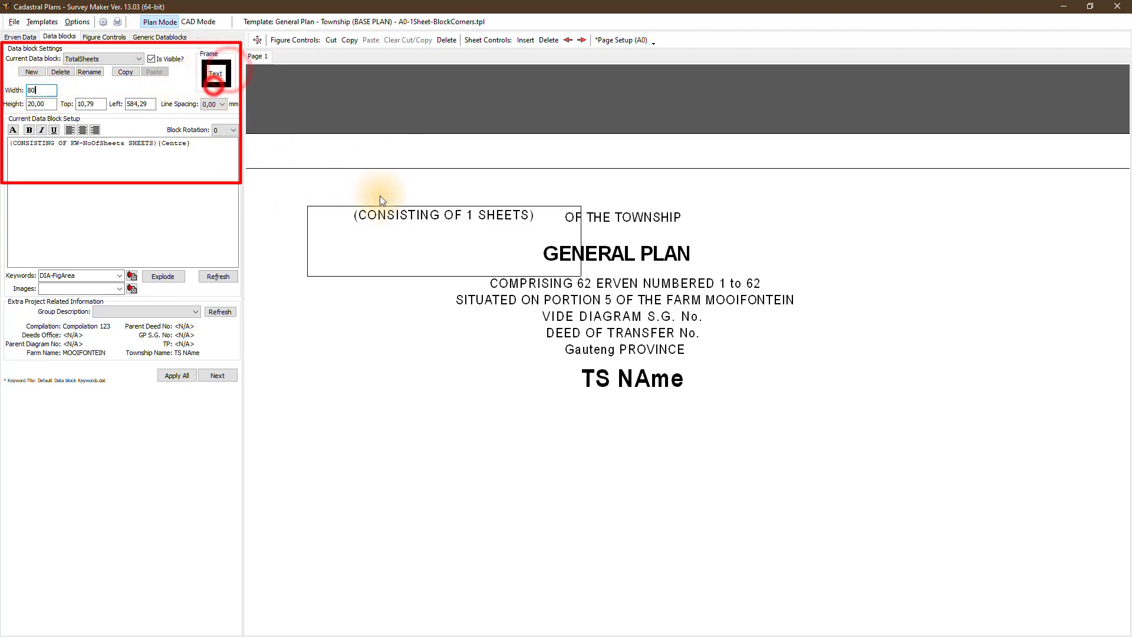
# - Move the TotalSheets block down beside the township name and set its height to 10 mm
pyautogui.moveTo(404, 212); pyautogui.dragTo(369, 373)
pyautogui.click(48, 104)
pyautogui.moveTo(48, 104); pyautogui.dragTo(26, 105)
pyautogui.write('10')
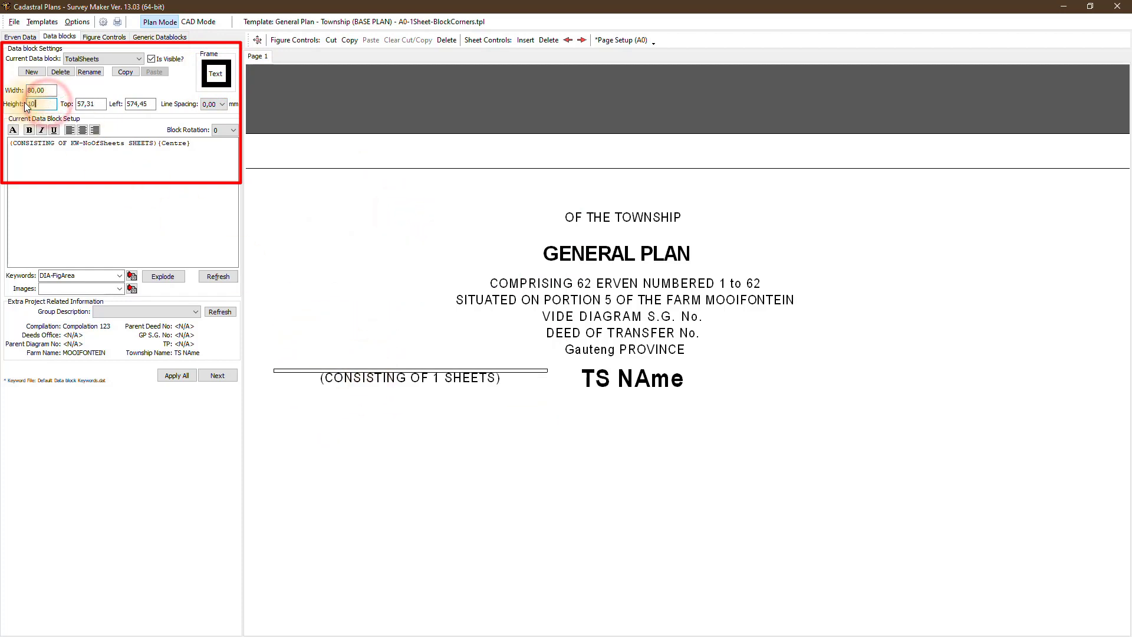
# - Remove all four frame lines from the TotalSheets block and move it back above the sheet's border line
pyautogui.click(216, 87)
pyautogui.click(204, 73)
pyautogui.click(229, 71)
pyautogui.click(221, 60)
pyautogui.moveTo(393, 378); pyautogui.dragTo(493, 153)
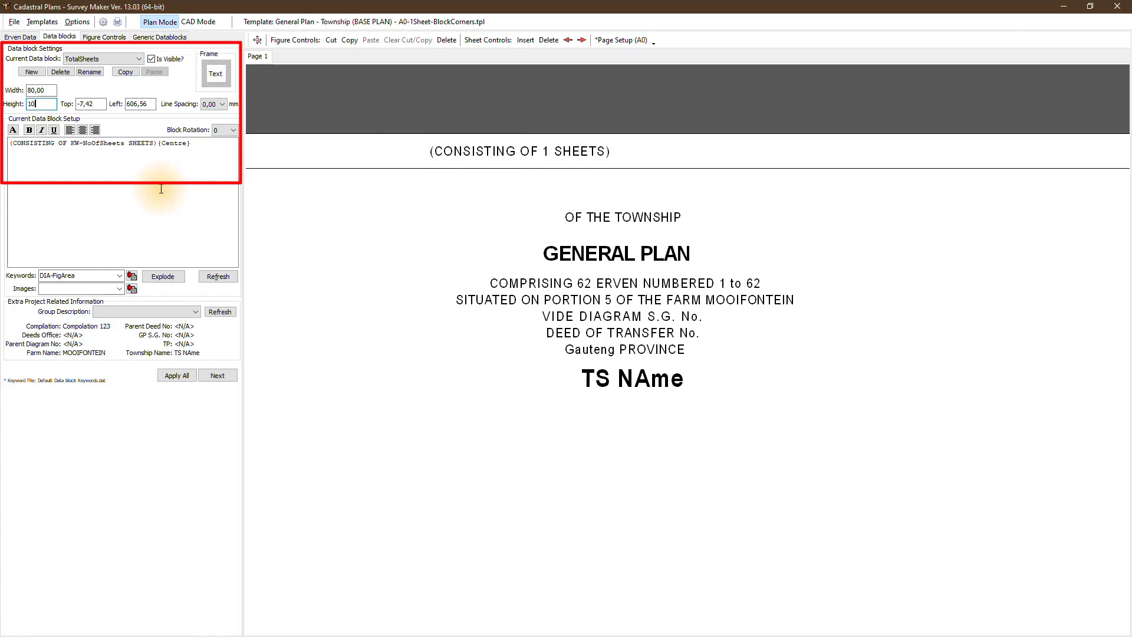
pyautogui.click(13, 130)
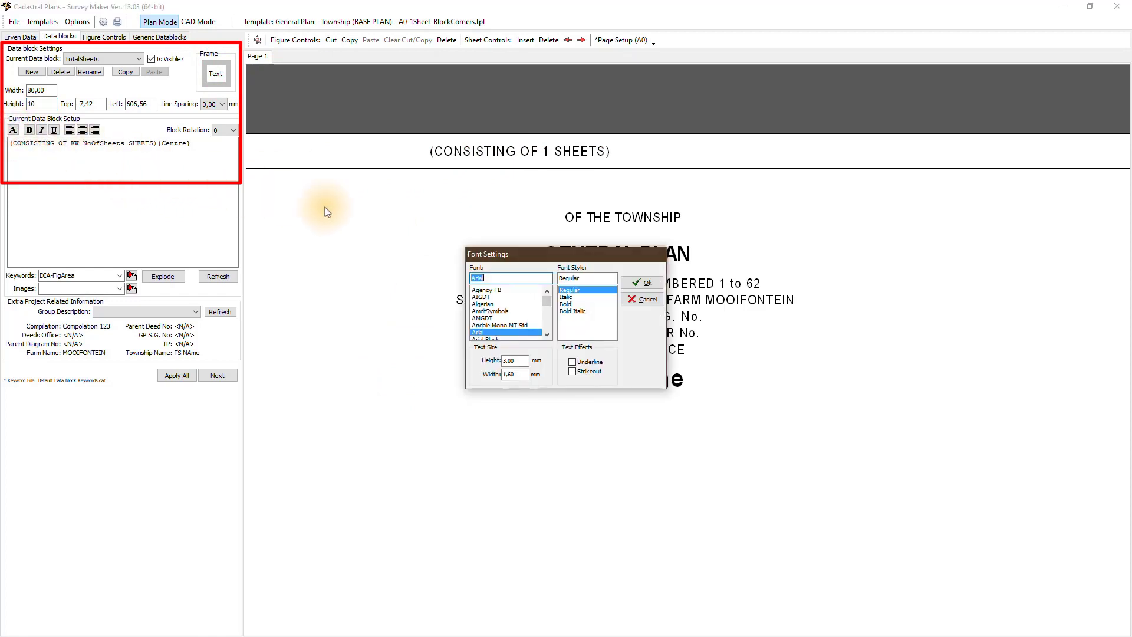
pyautogui.click(637, 283)
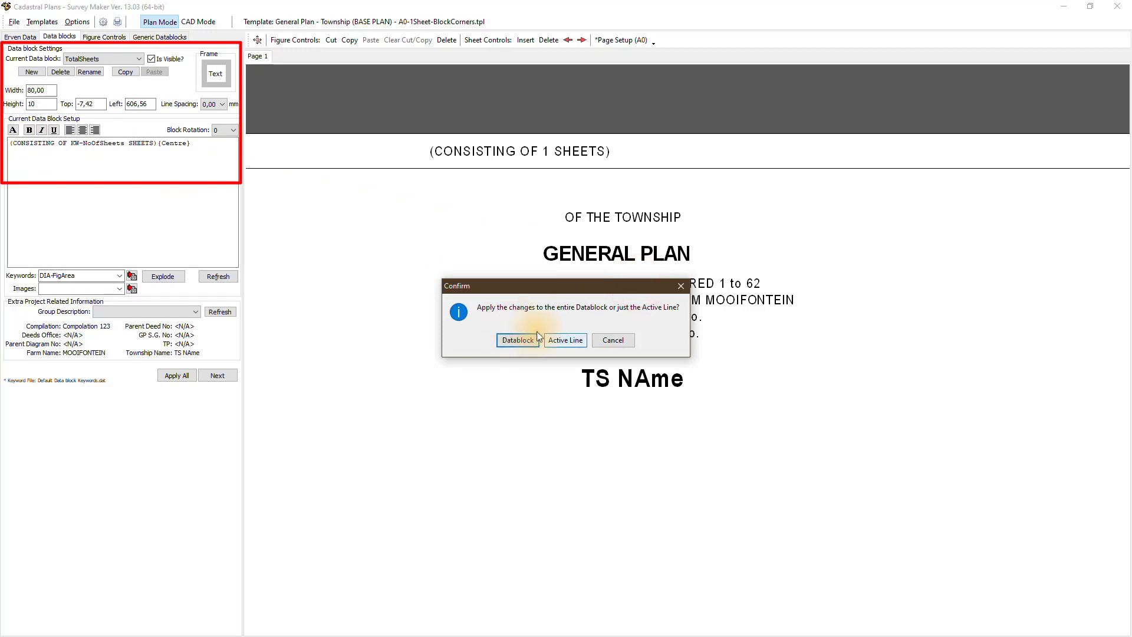
pyautogui.click(612, 341)
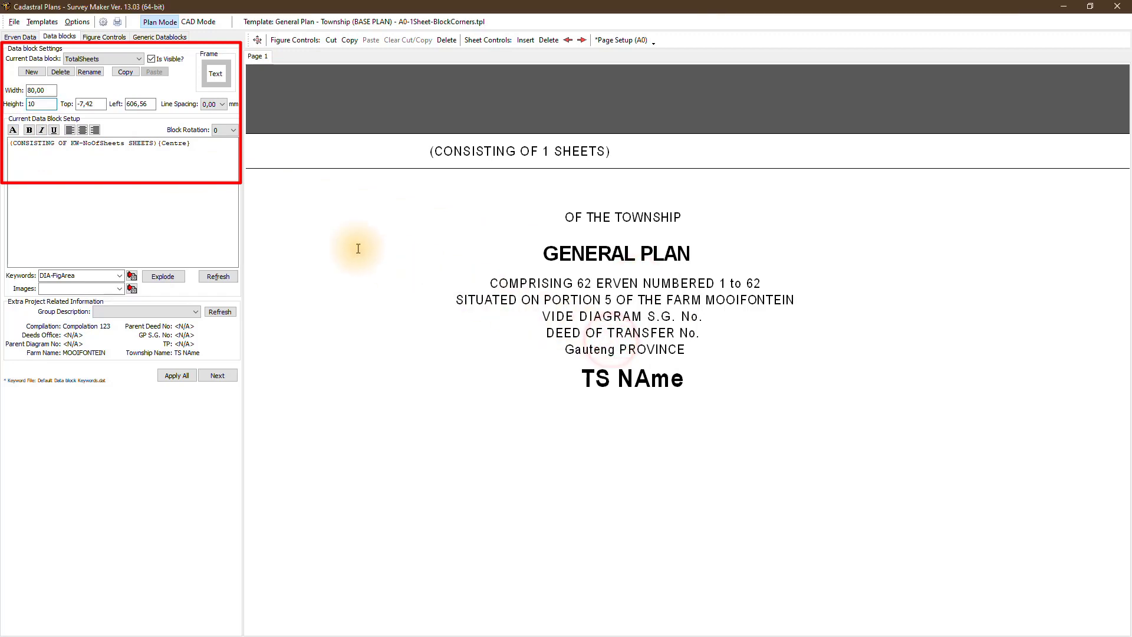
# - Try italic, underline, left and right alignment on the TotalSheets text, then restore its centre alignment
pyautogui.click(42, 131)
pyautogui.click(41, 130)
pyautogui.click(52, 129)
pyautogui.click(53, 130)
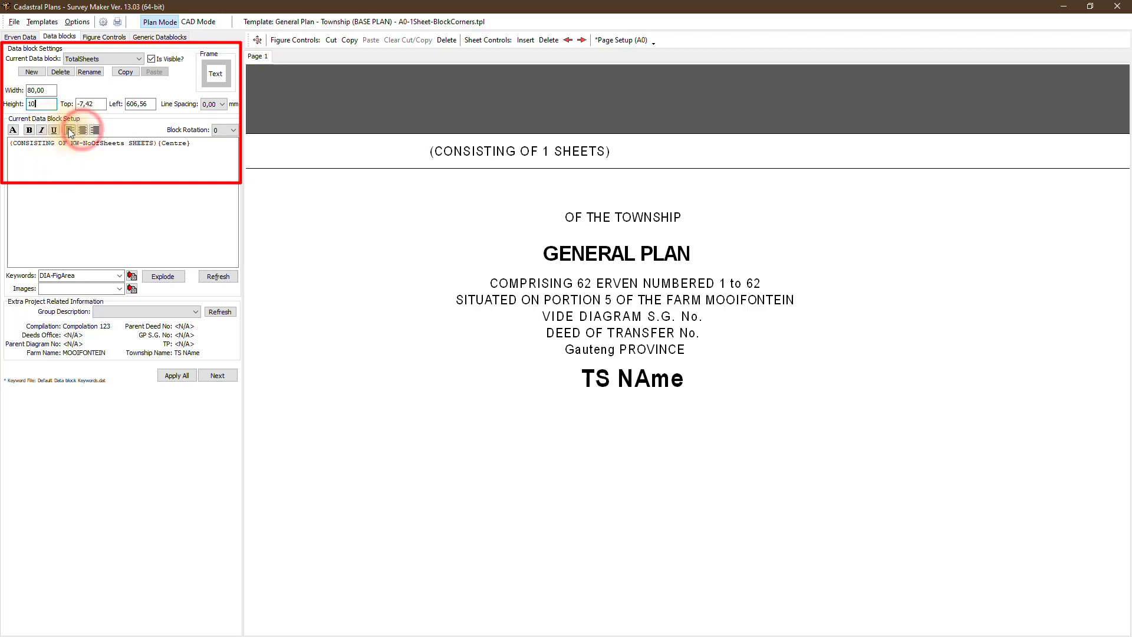
pyautogui.click(69, 130)
pyautogui.click(95, 129)
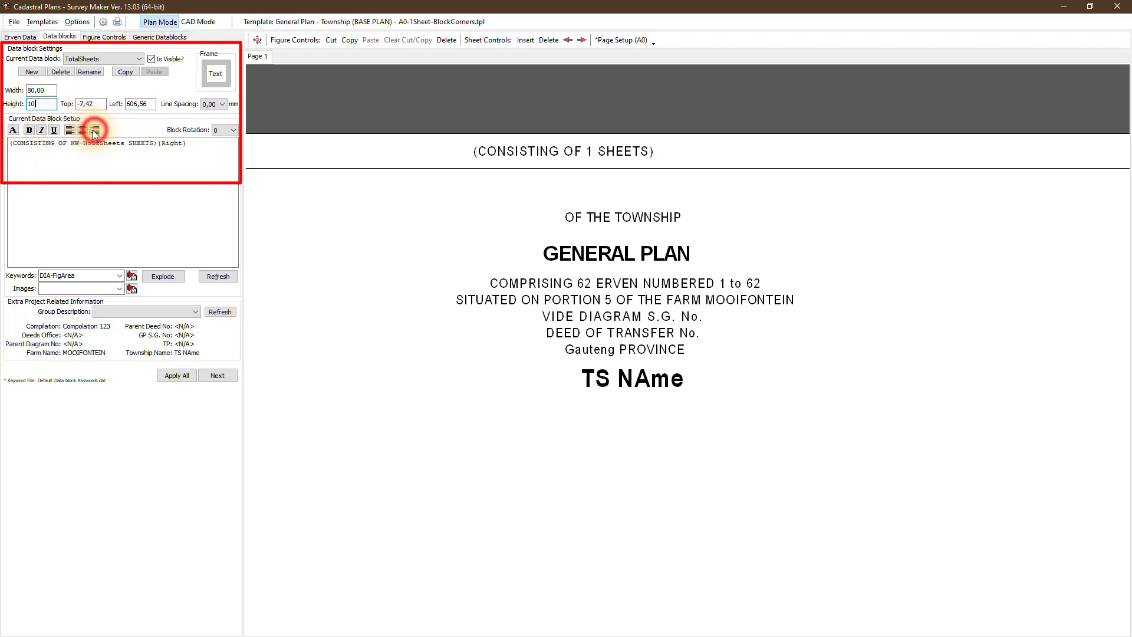
pyautogui.click(82, 129)
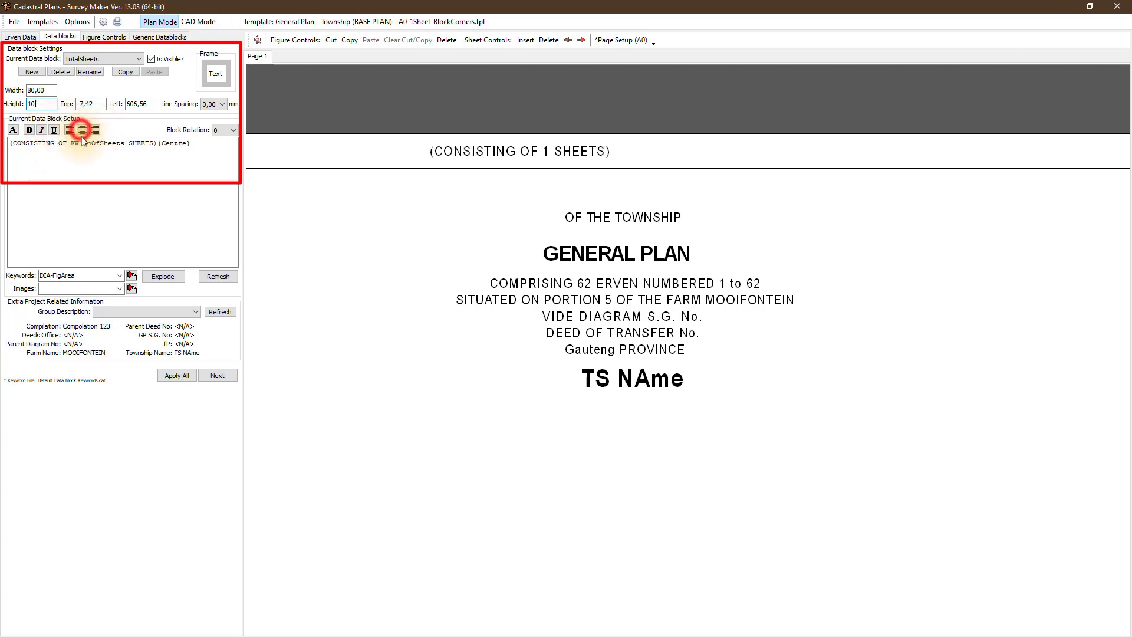
pyautogui.click(88, 178)
# - Hide the Servitude Note and Notes data blocks on the plan
pyautogui.scroll(-3, 370, 246)
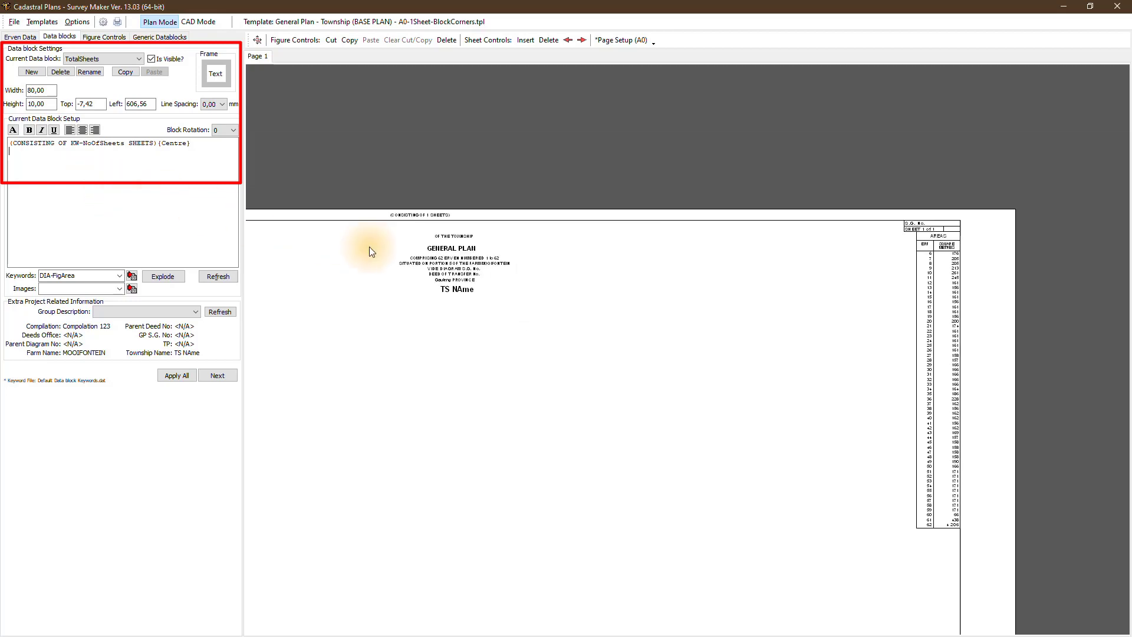
pyautogui.scroll(3, 370, 247)
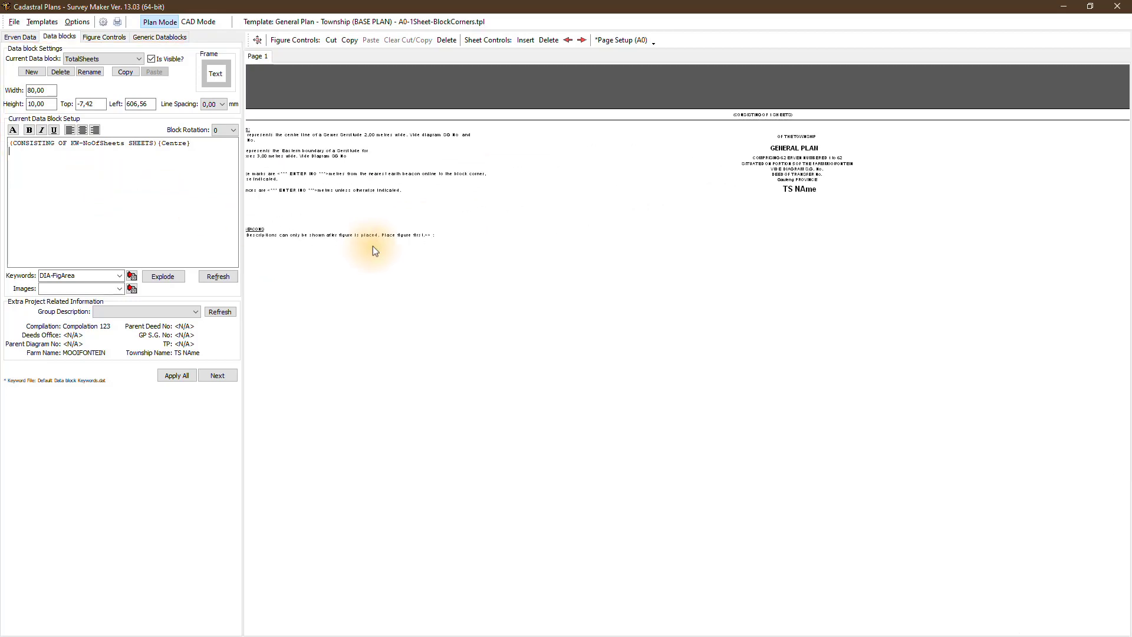
pyautogui.scroll(-2, 536, 204)
pyautogui.scroll(2, 536, 204)
pyautogui.scroll(1, 536, 204)
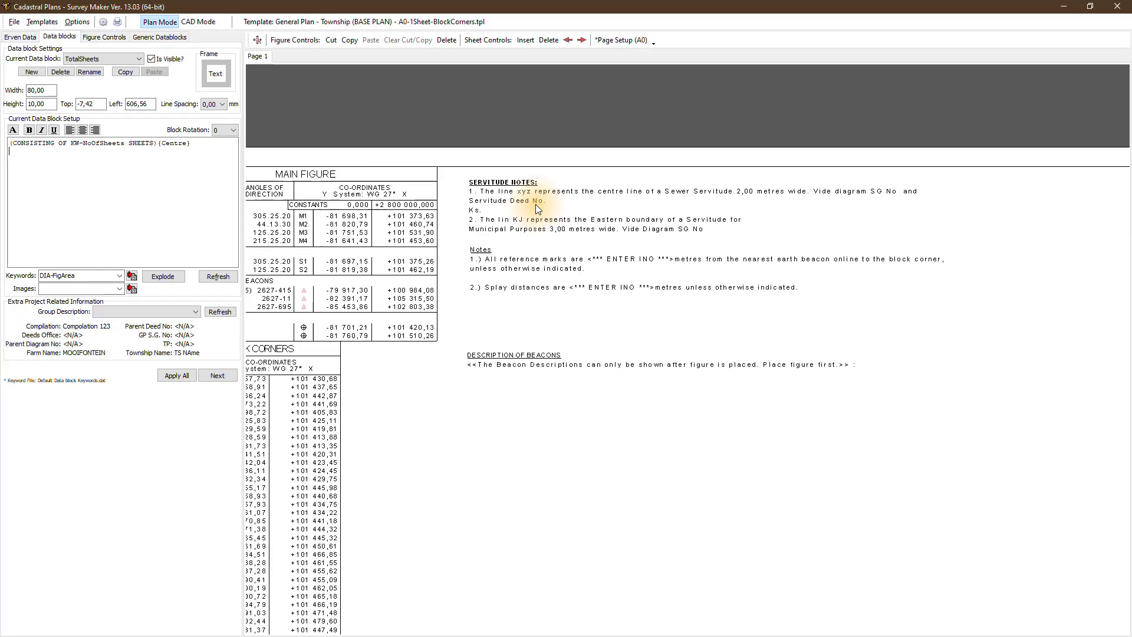
pyautogui.click(524, 184)
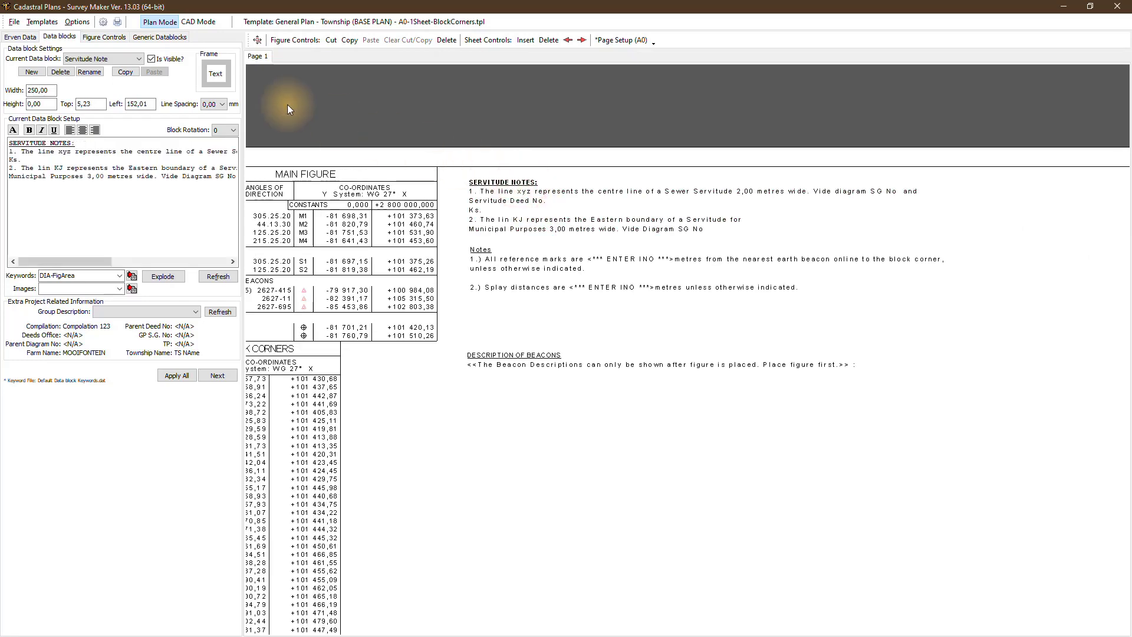
pyautogui.click(152, 60)
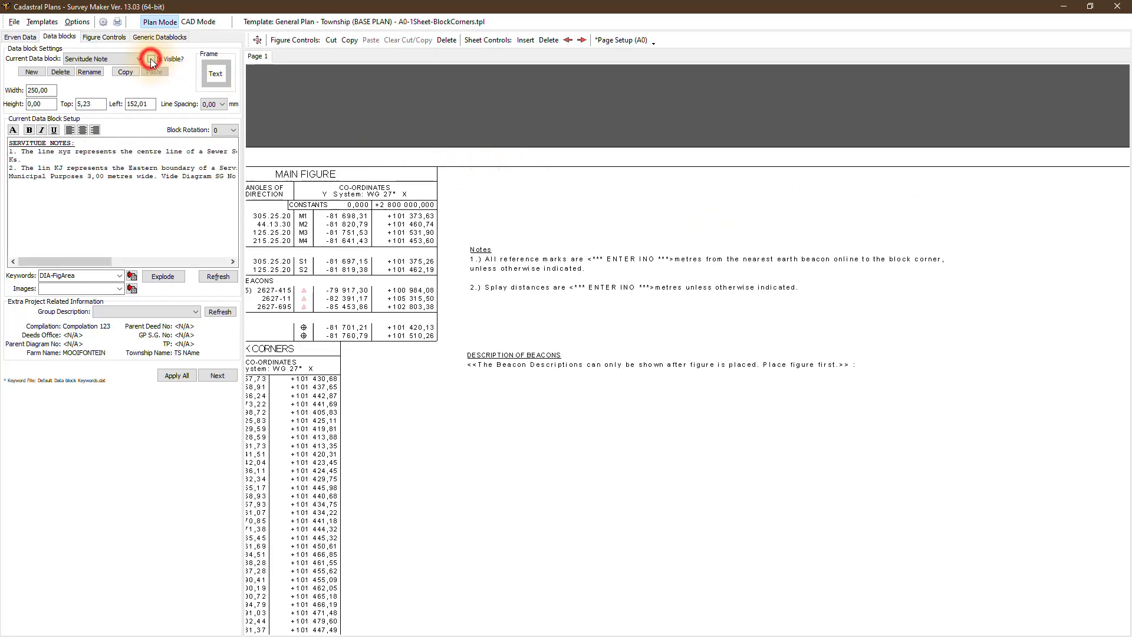
pyautogui.click(473, 250)
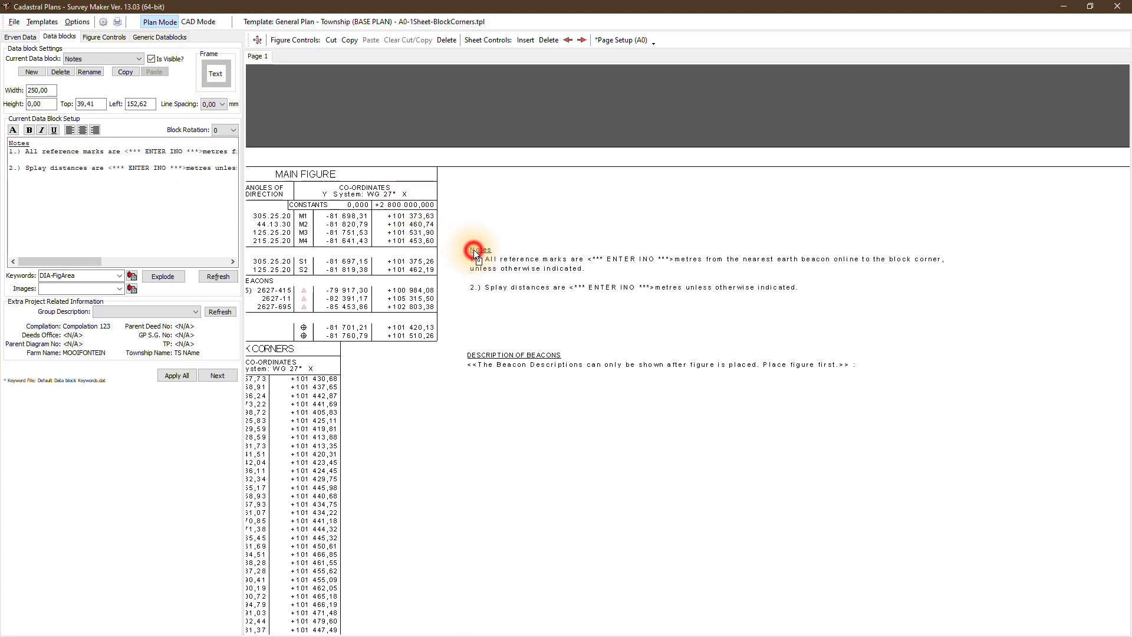
pyautogui.click(153, 59)
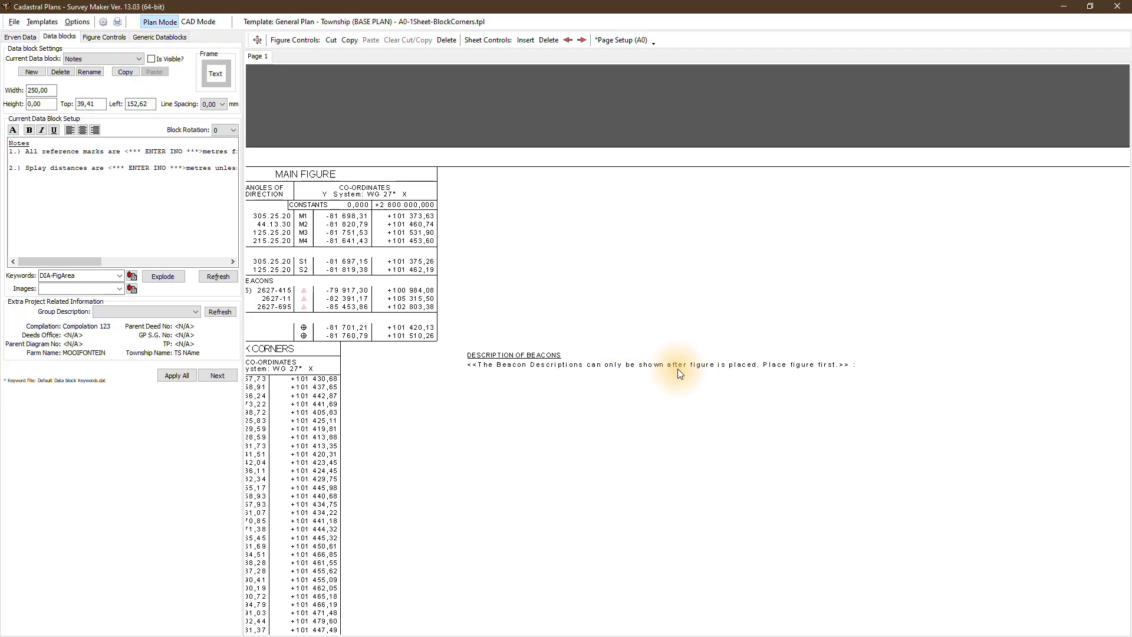
# - Delete the <ADD SIGNATURE HERE> placeholder text from the MySignature block in the surveyor's certificate
pyautogui.scroll(-3, 643, 122)
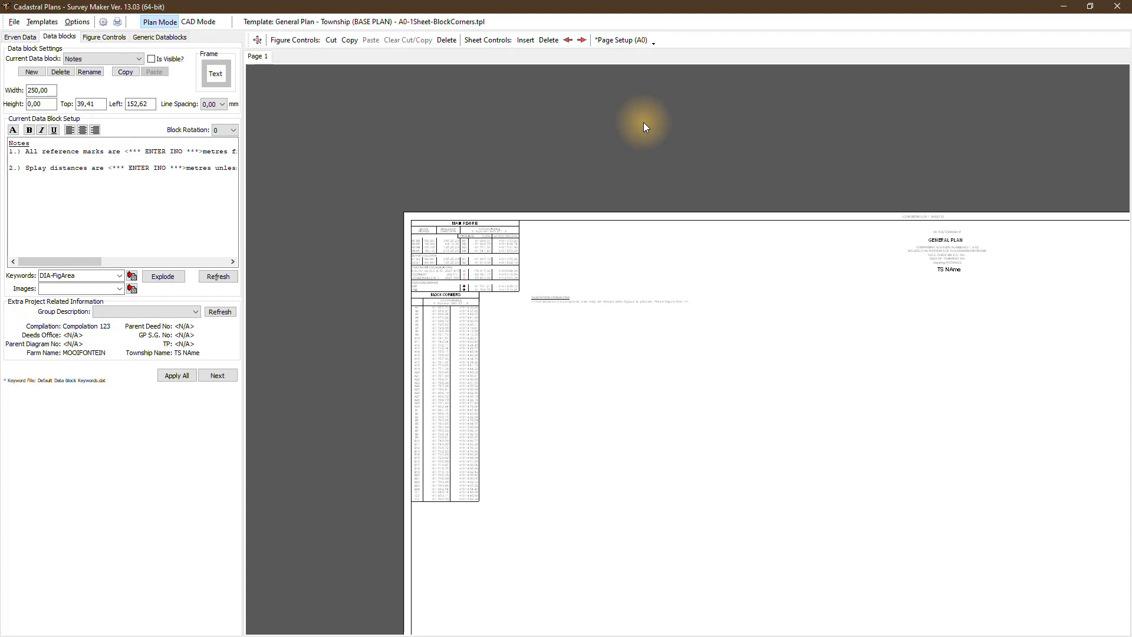
pyautogui.scroll(3, 839, 509)
pyautogui.scroll(2, 840, 512)
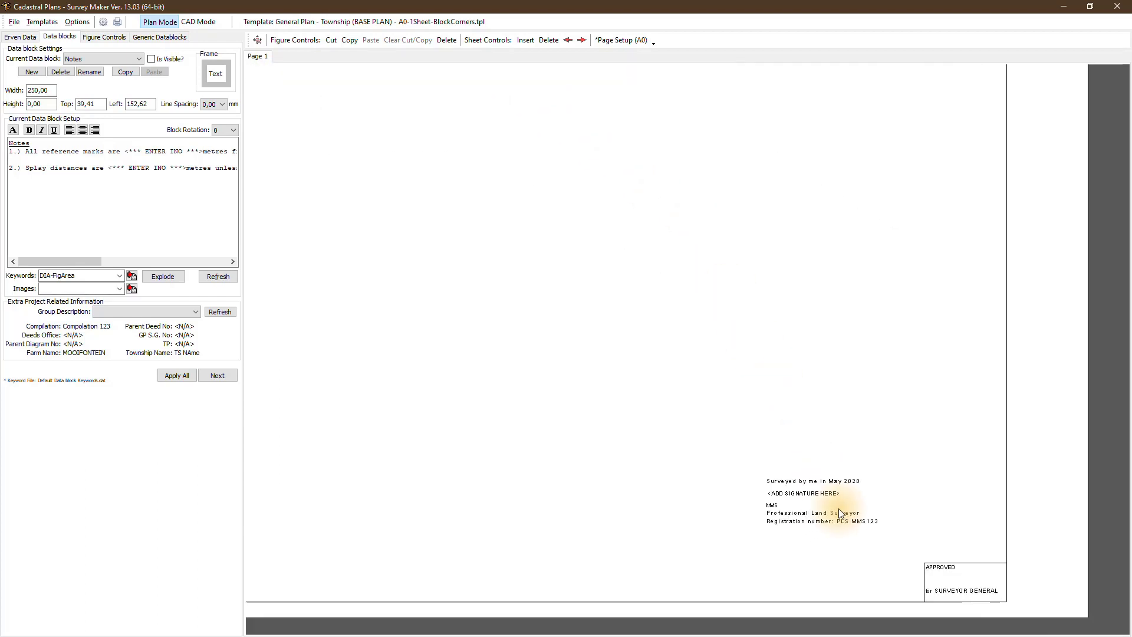
pyautogui.scroll(2, 840, 512)
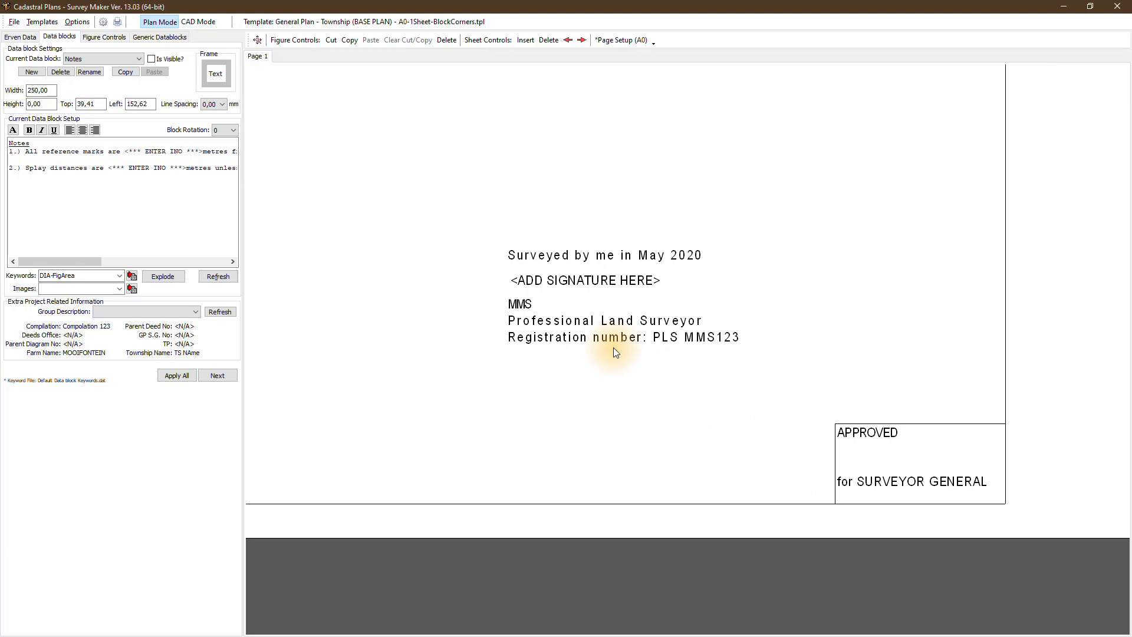
pyautogui.click(609, 257)
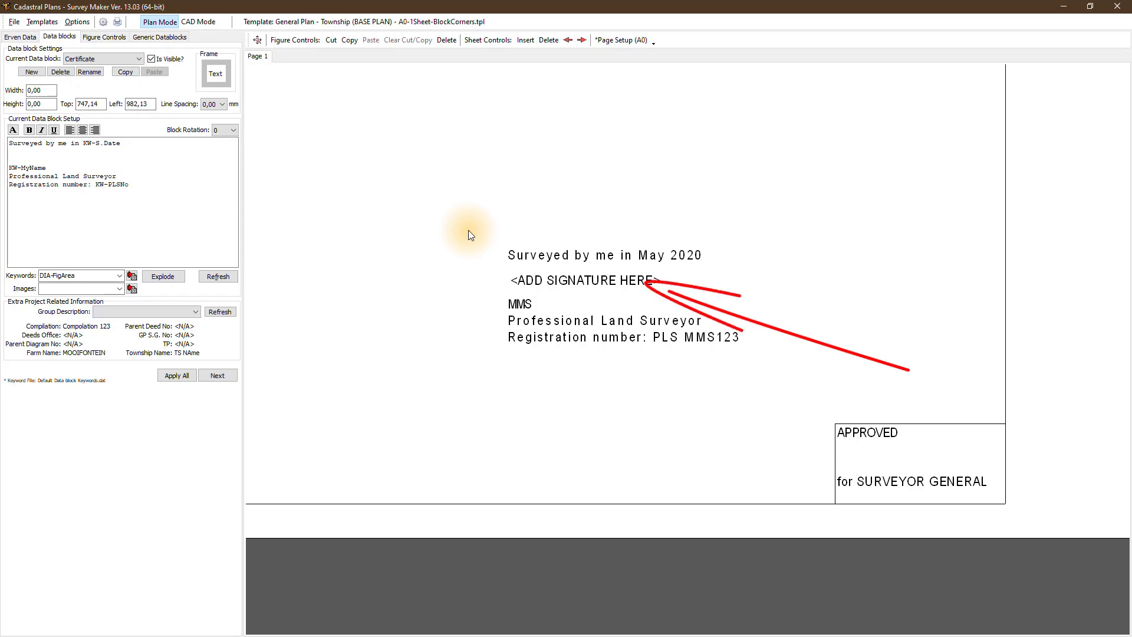
pyautogui.click(558, 282)
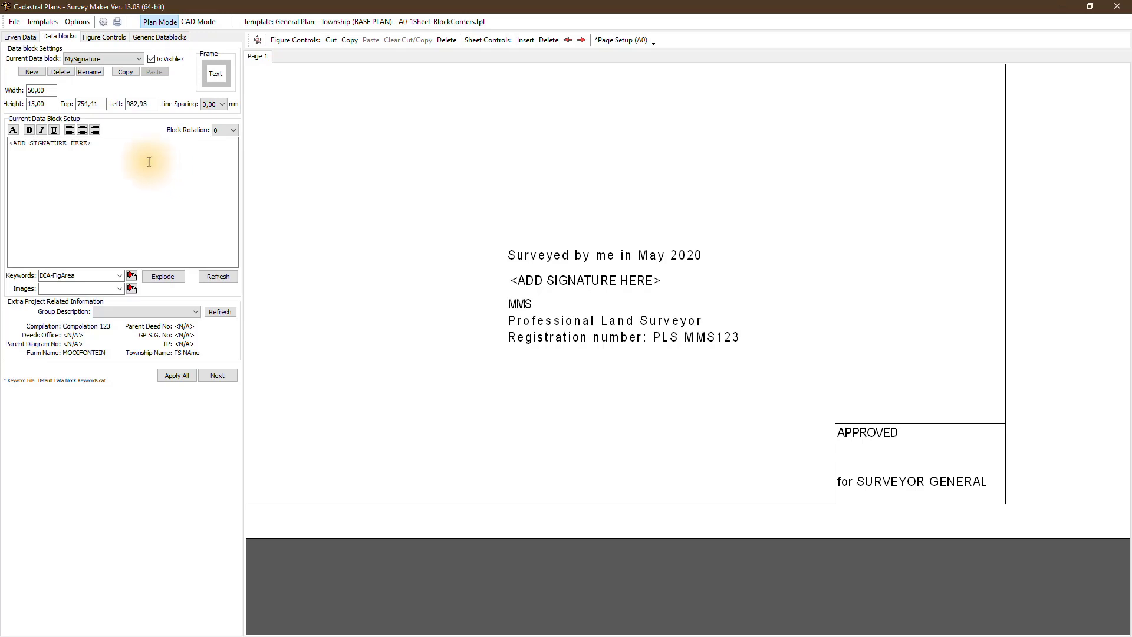
pyautogui.click(111, 144)
pyautogui.moveTo(111, 143); pyautogui.dragTo(5, 142)
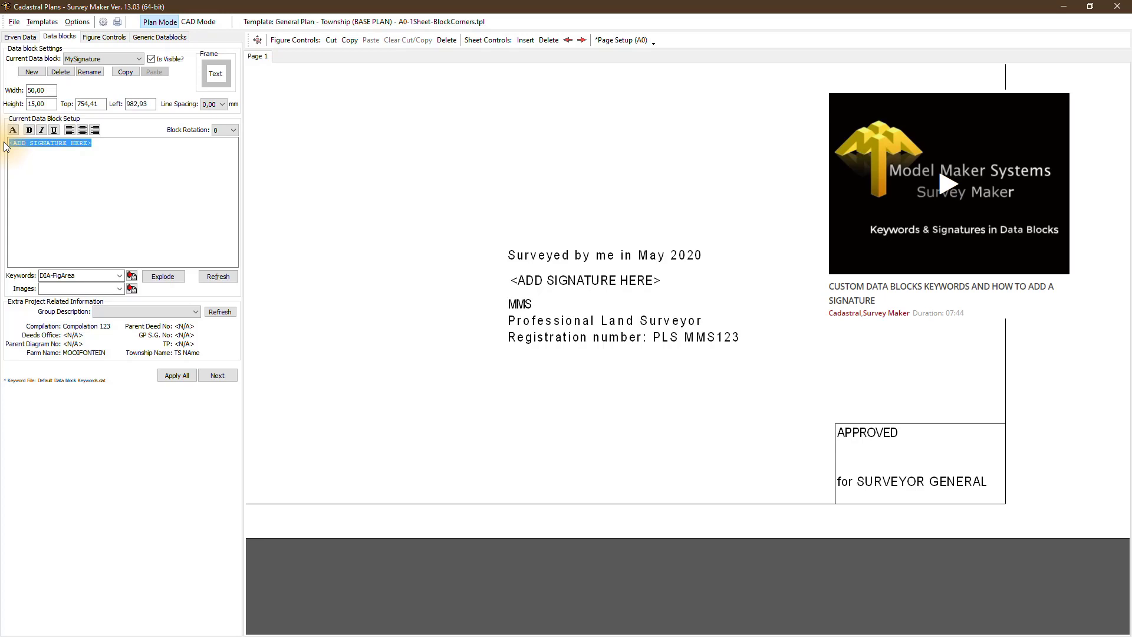
pyautogui.press('Delete')
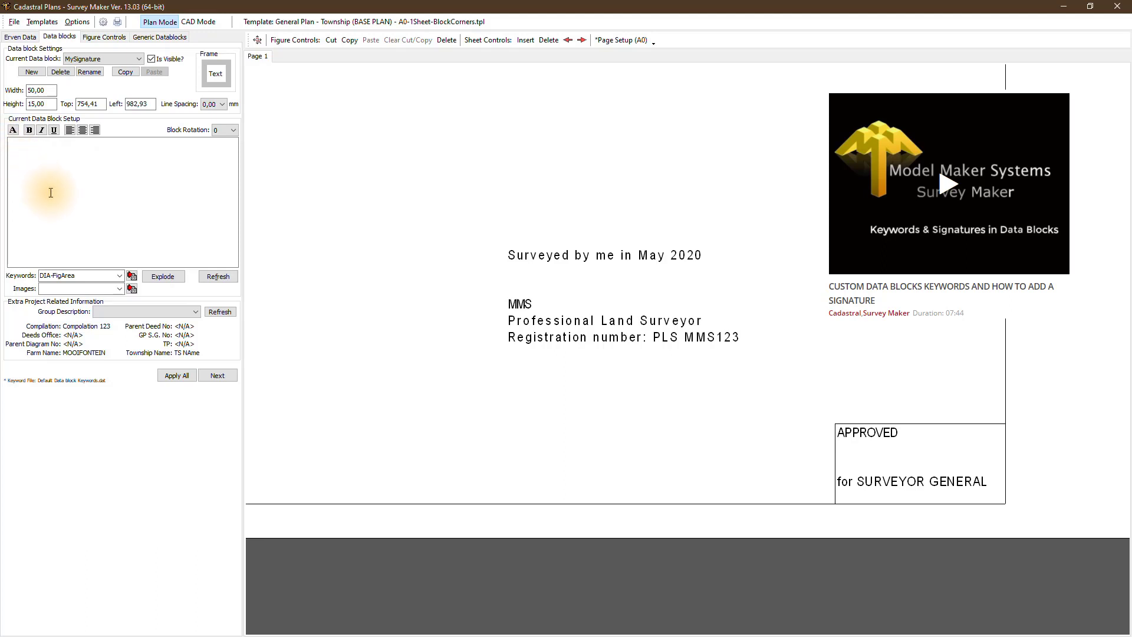
# - Insert the Signature image into the MySignature block and move it just below the "Surveyed by me" line, clear of the surveyor's name
pyautogui.click(118, 288)
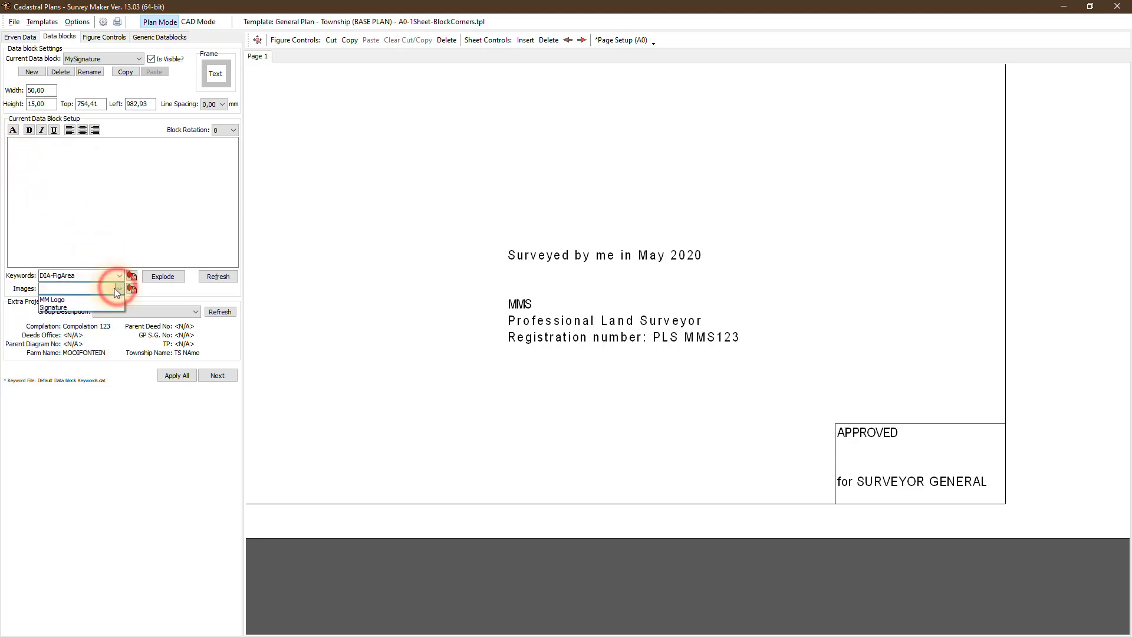
pyautogui.click(58, 307)
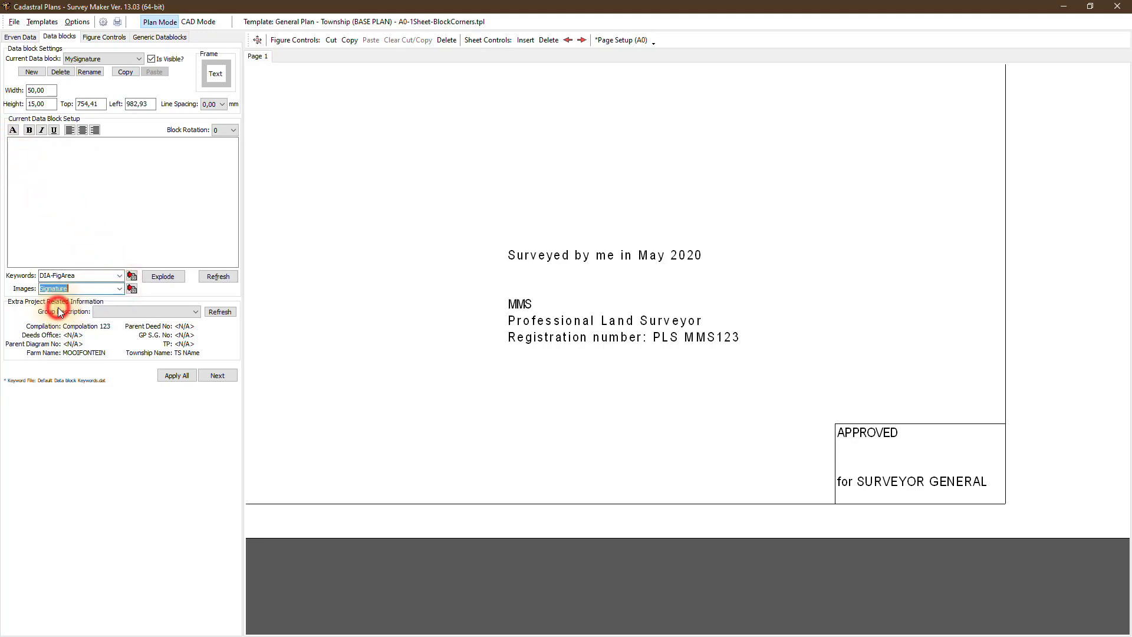
pyautogui.click(131, 288)
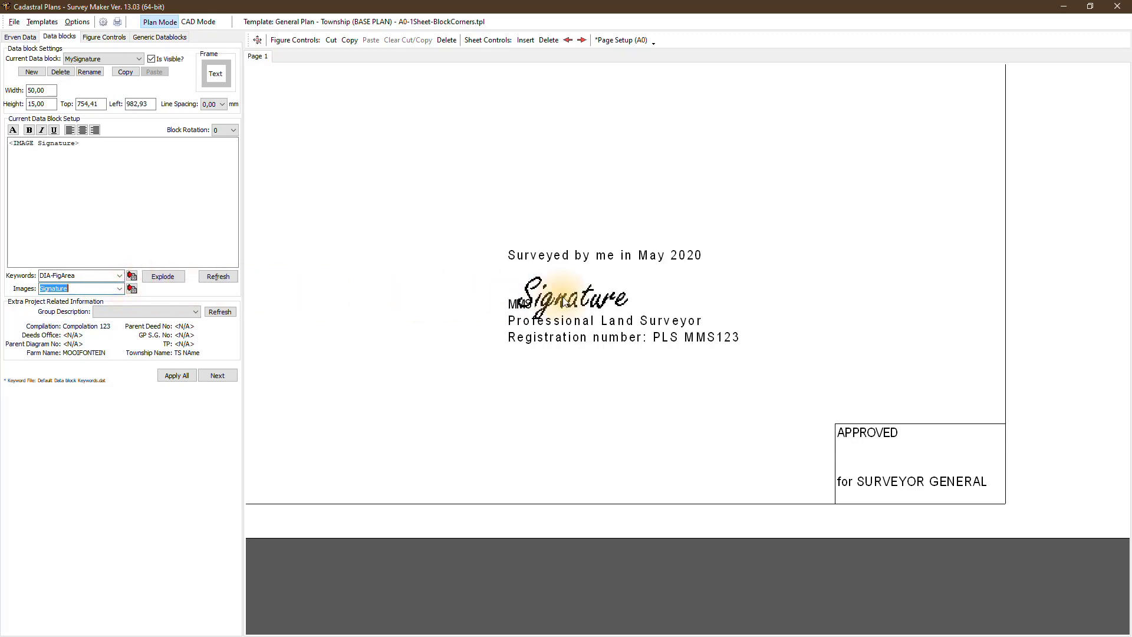
pyautogui.moveTo(564, 304); pyautogui.dragTo(576, 289)
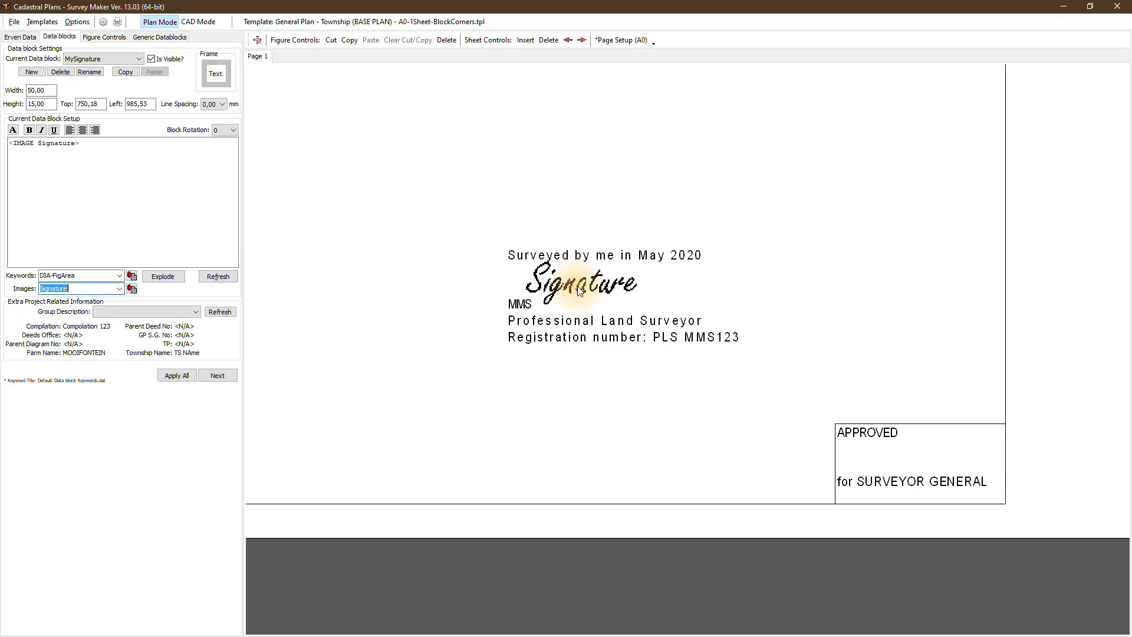
pyautogui.moveTo(579, 291); pyautogui.dragTo(621, 295)
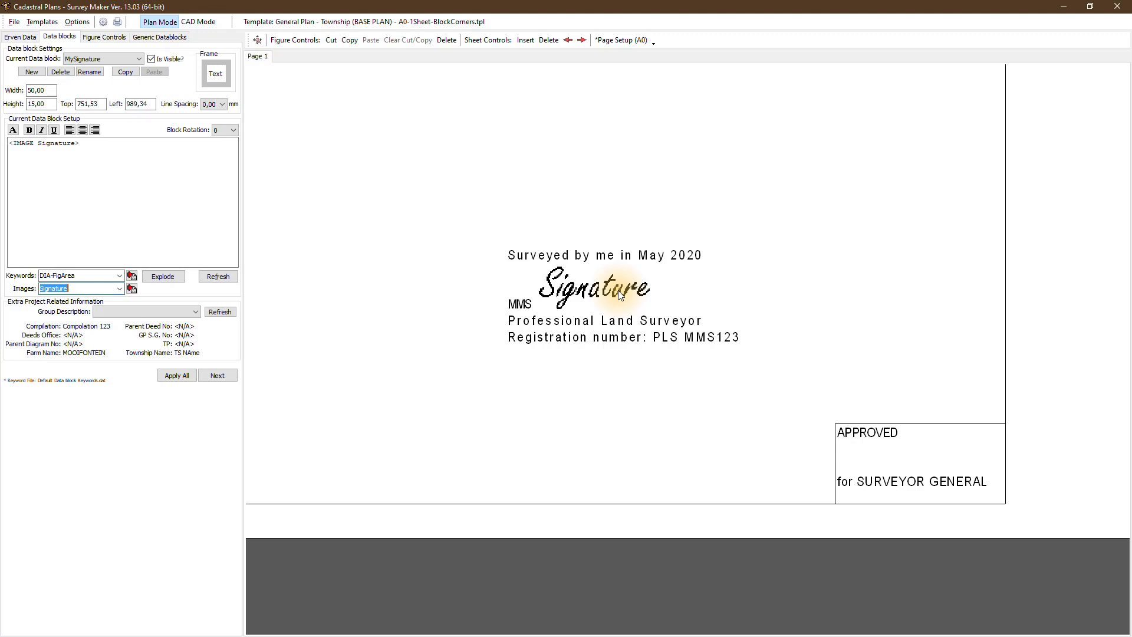
# - Set the figure's CAD import to all CAD data, with only the SURROUNDING_DATA layer included
pyautogui.click(256, 41)
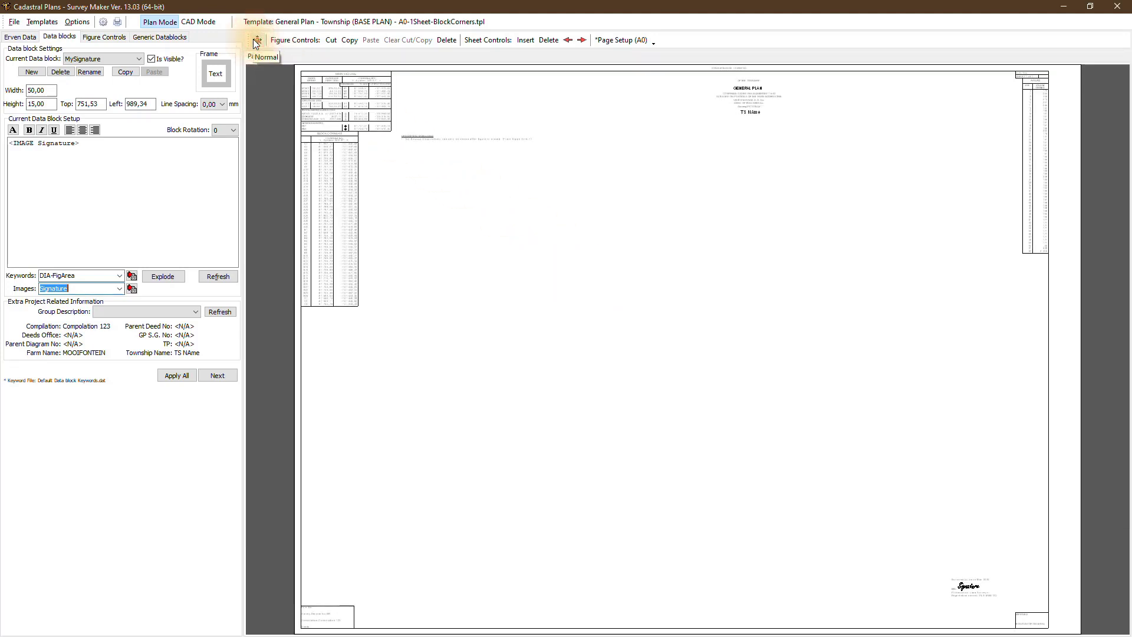
pyautogui.click(116, 37)
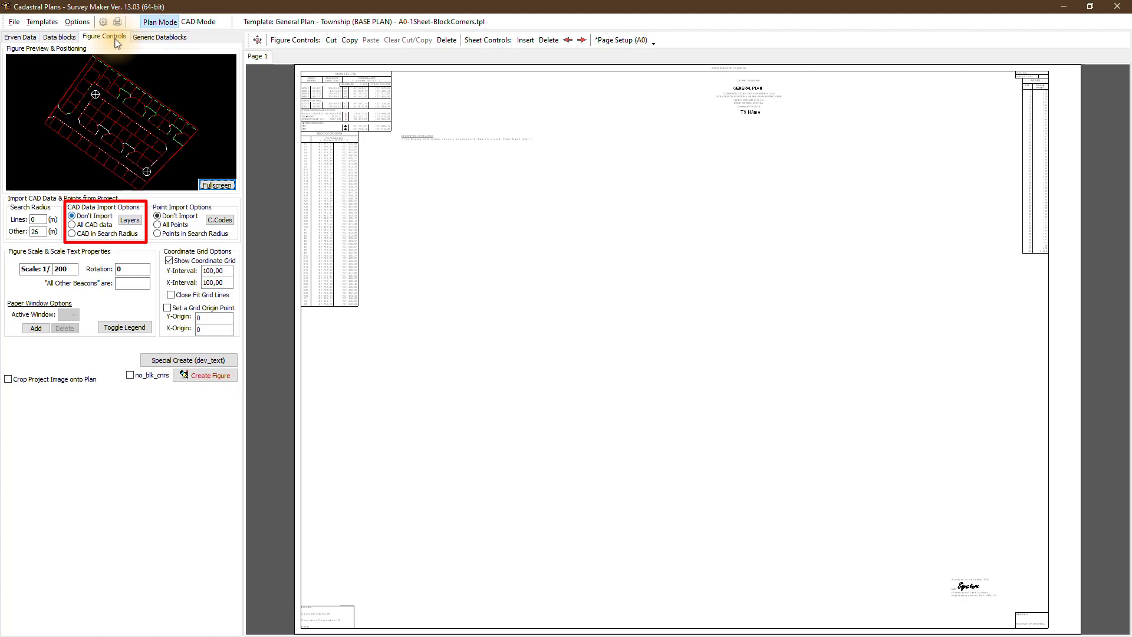
pyautogui.click(71, 225)
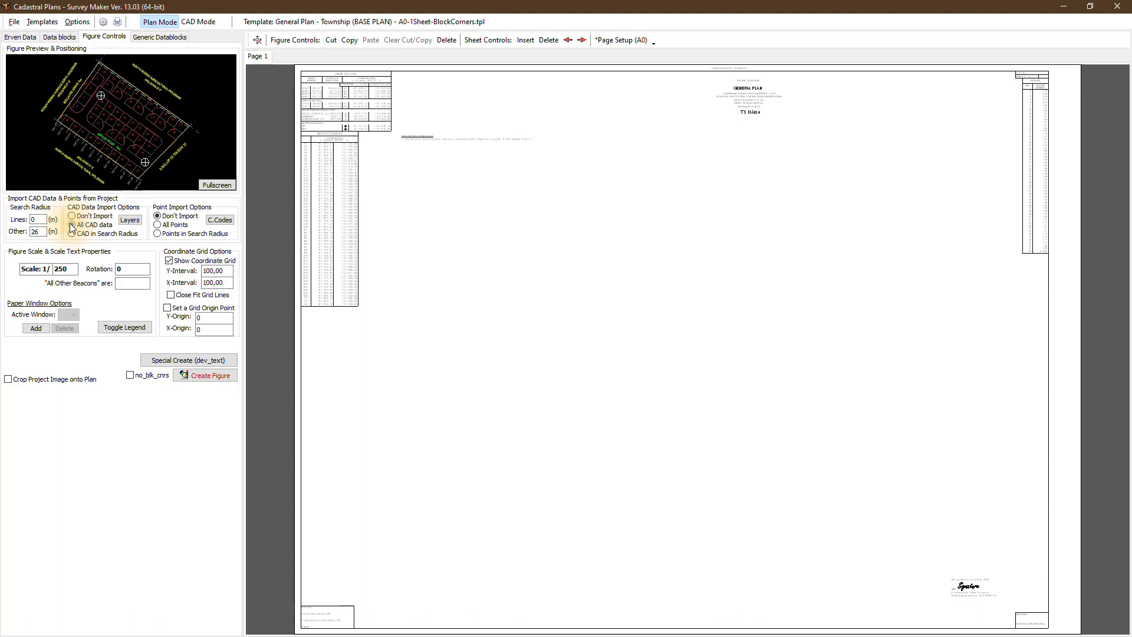
pyautogui.click(72, 225)
pyautogui.click(126, 222)
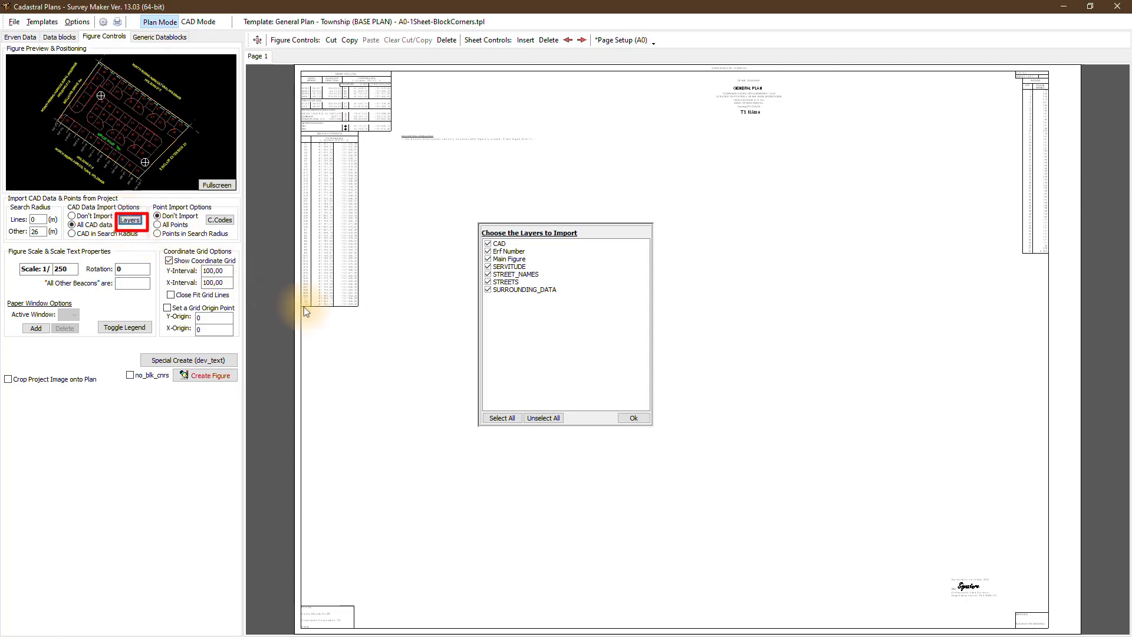
pyautogui.click(538, 418)
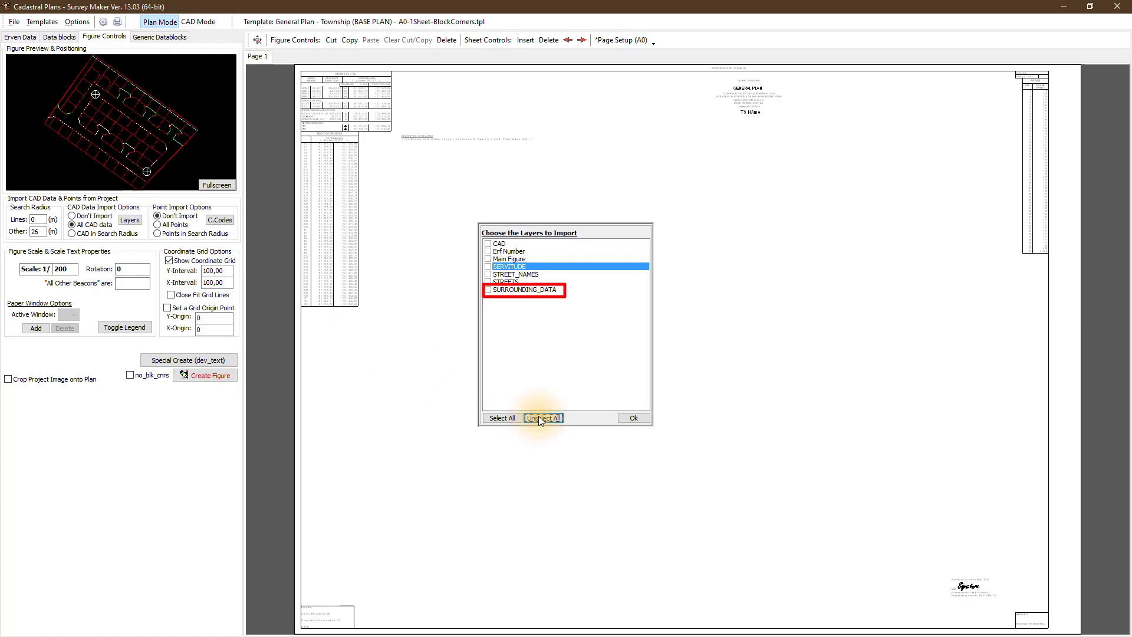
pyautogui.click(489, 290)
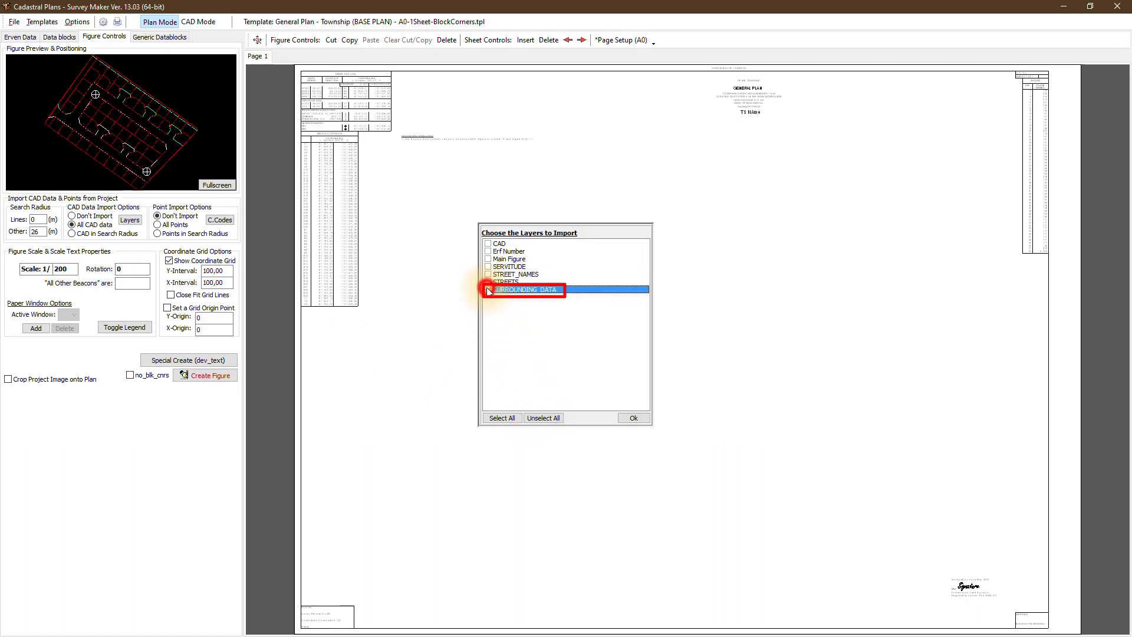
pyautogui.click(623, 419)
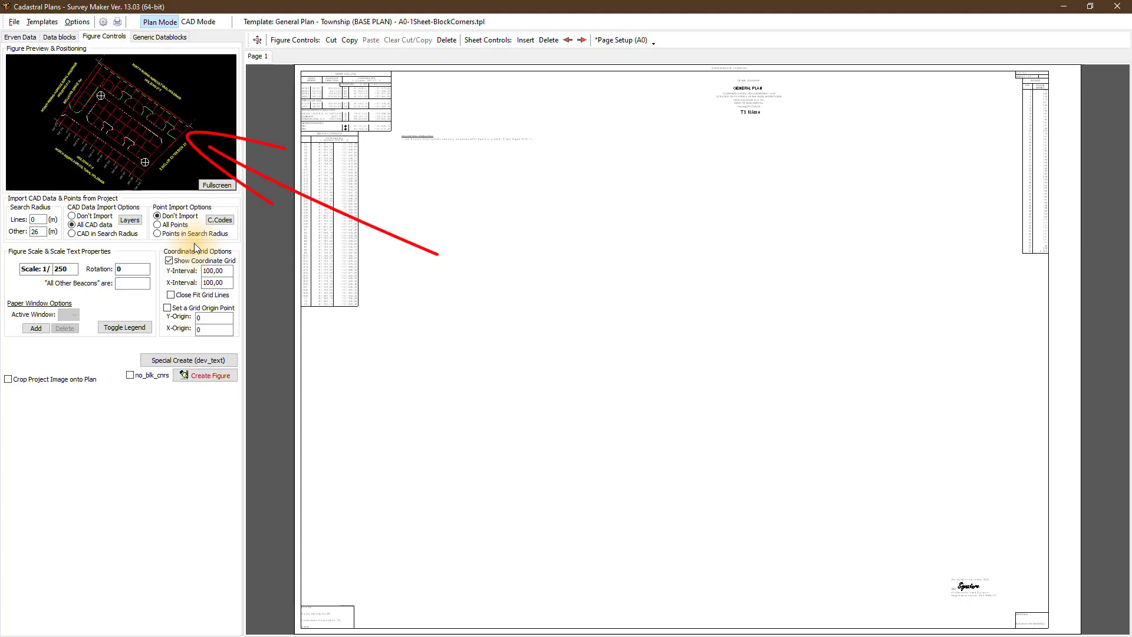
# - Create the township figure on the sheet and set its scale to 1/300
pyautogui.click(208, 377)
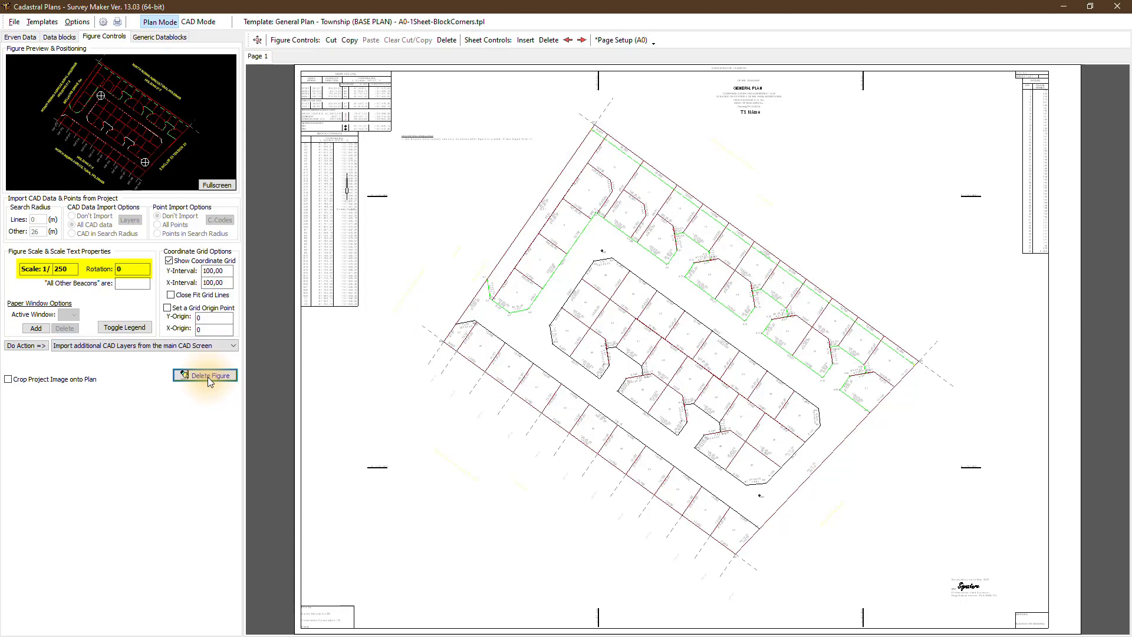
pyautogui.doubleClick(78, 270)
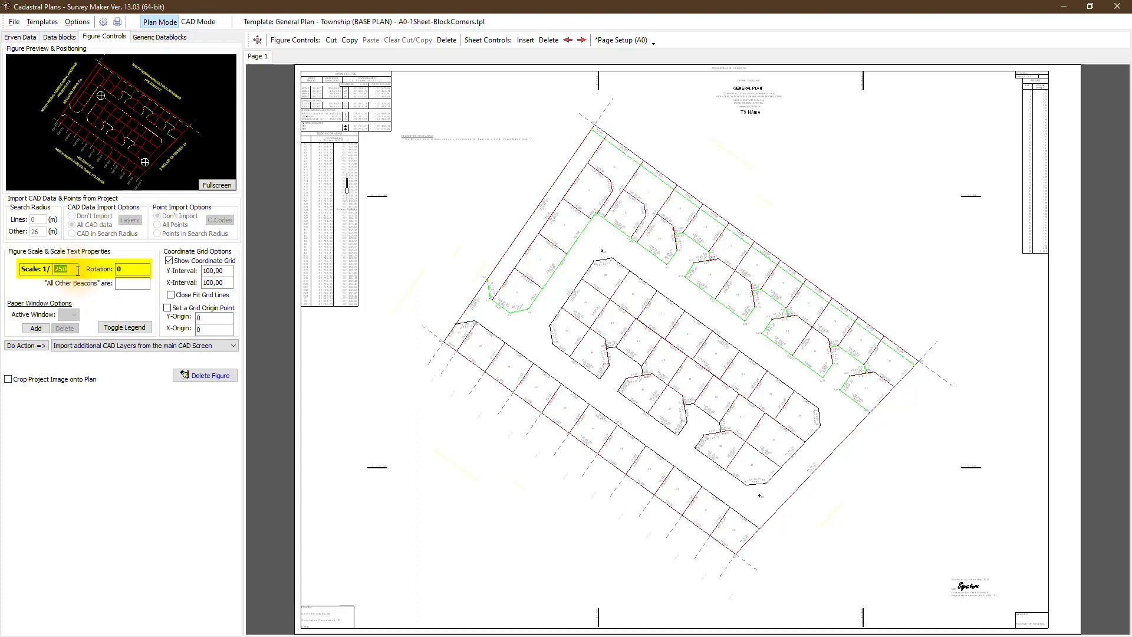
pyautogui.write('300')
pyautogui.press('Return')
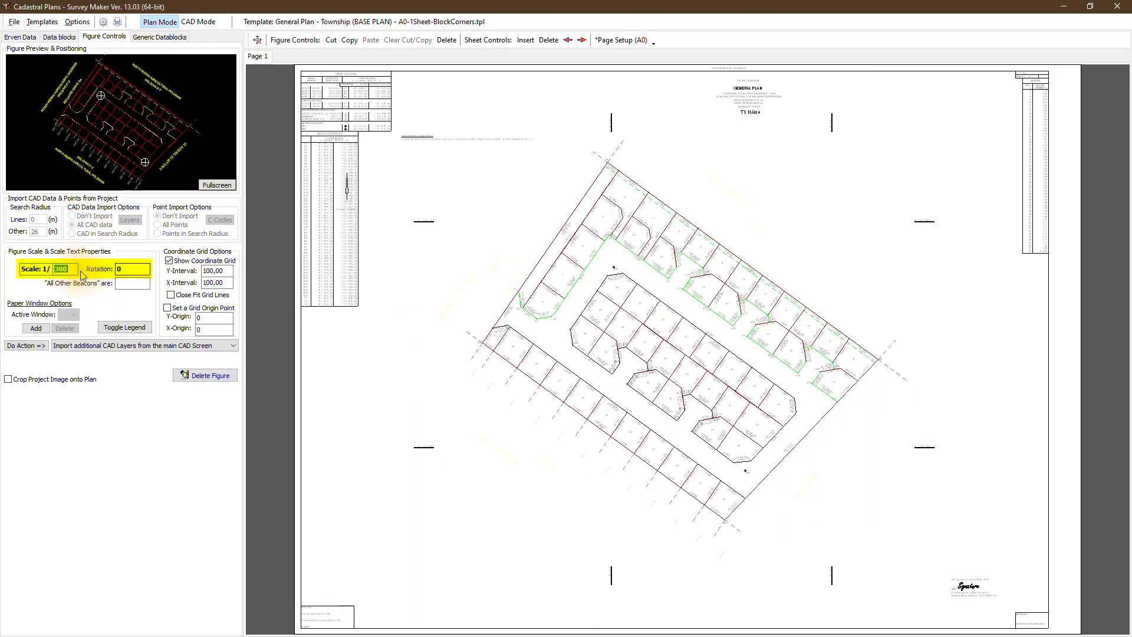
# - Set the figure's rotation to 110 and inspect the orientation of the erf distance and direction text
pyautogui.doubleClick(135, 269)
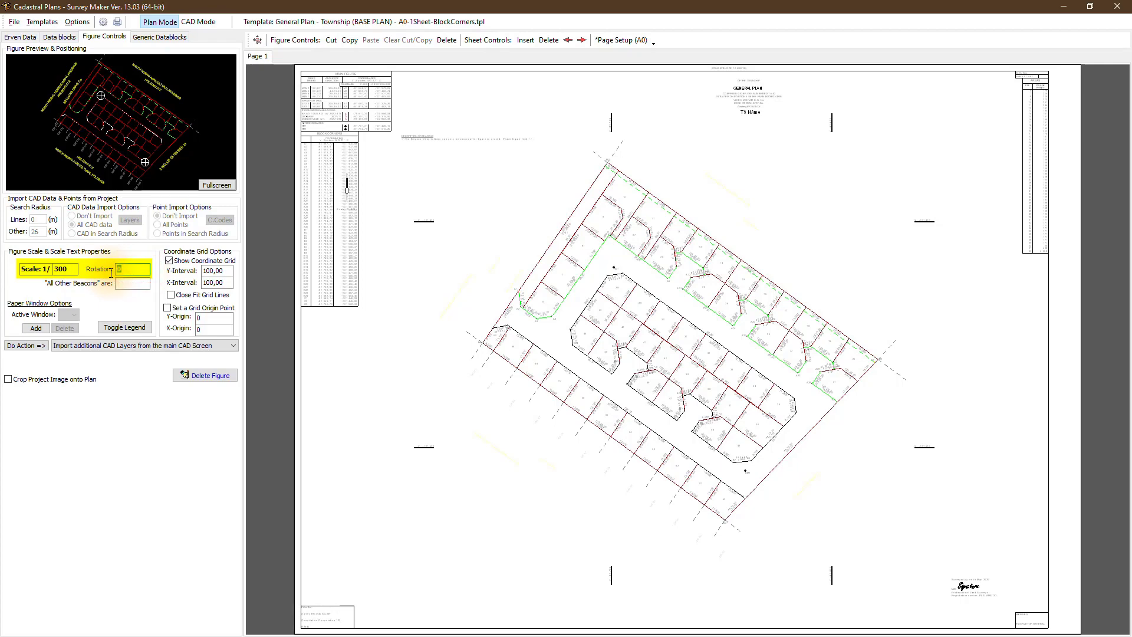
pyautogui.click(111, 274)
pyautogui.write('110')
pyautogui.press('Return')
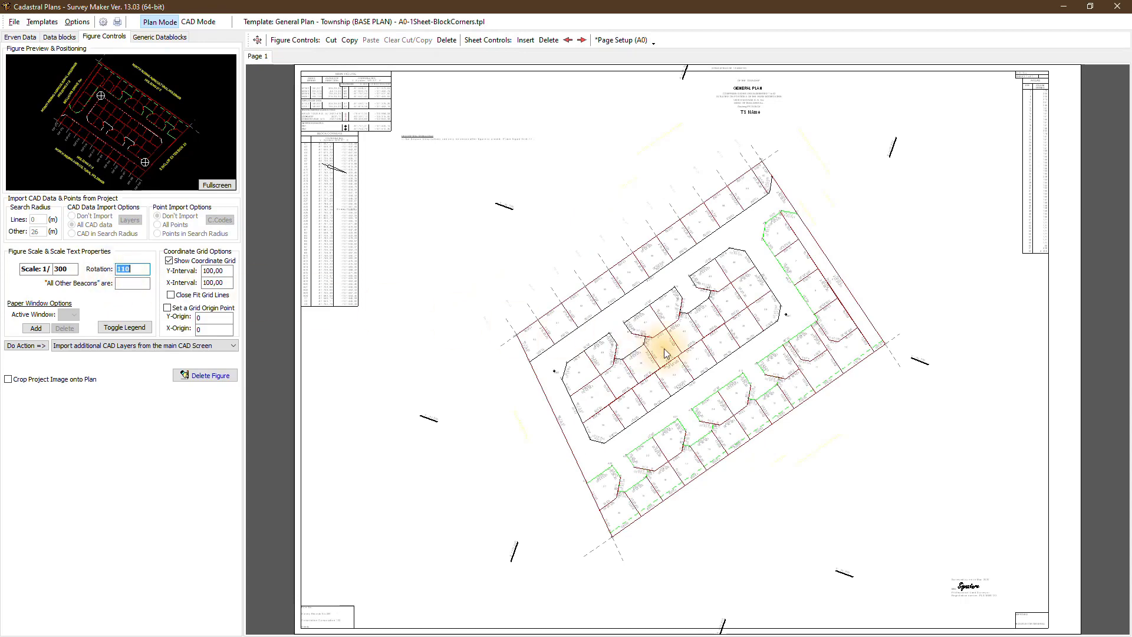
pyautogui.scroll(3, 667, 353)
pyautogui.scroll(4, 665, 350)
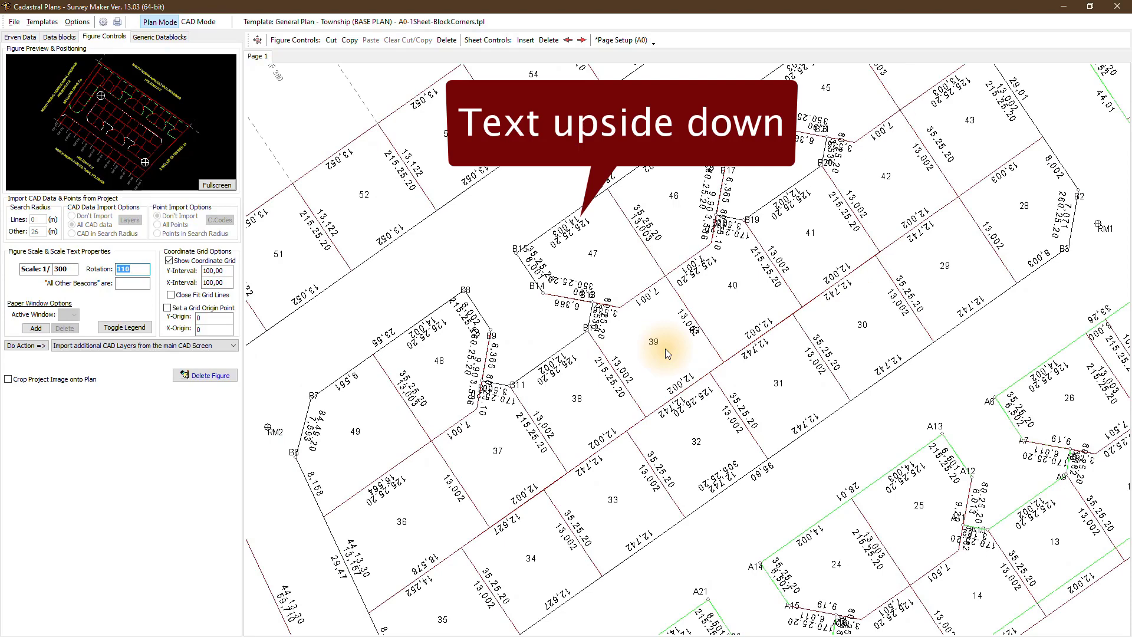
pyautogui.scroll(-3, 666, 352)
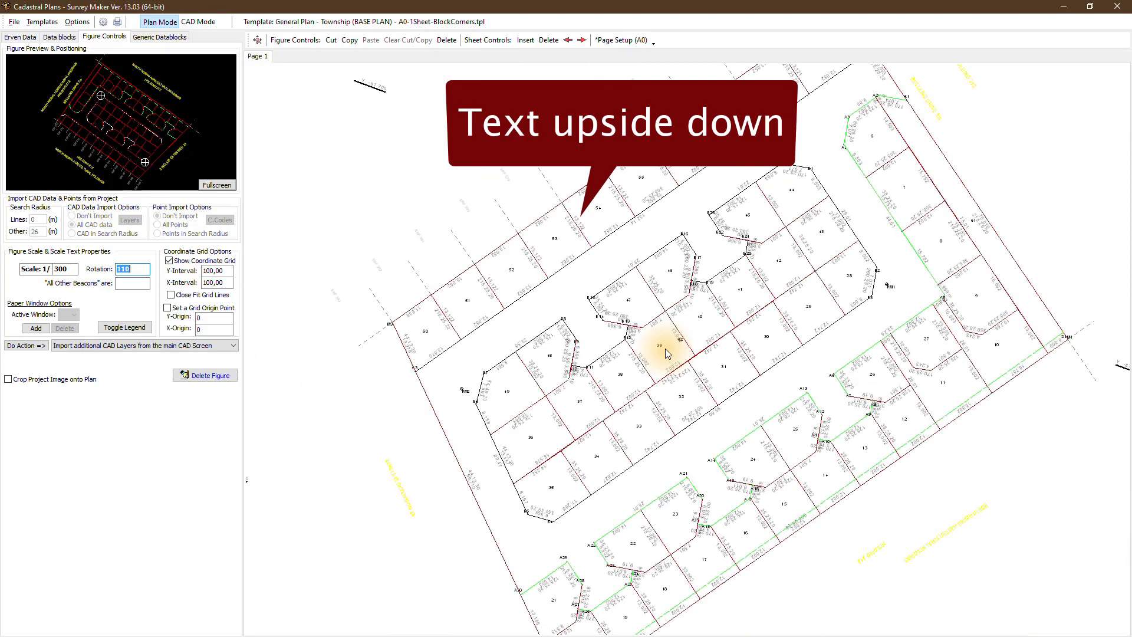
pyautogui.scroll(2, 667, 353)
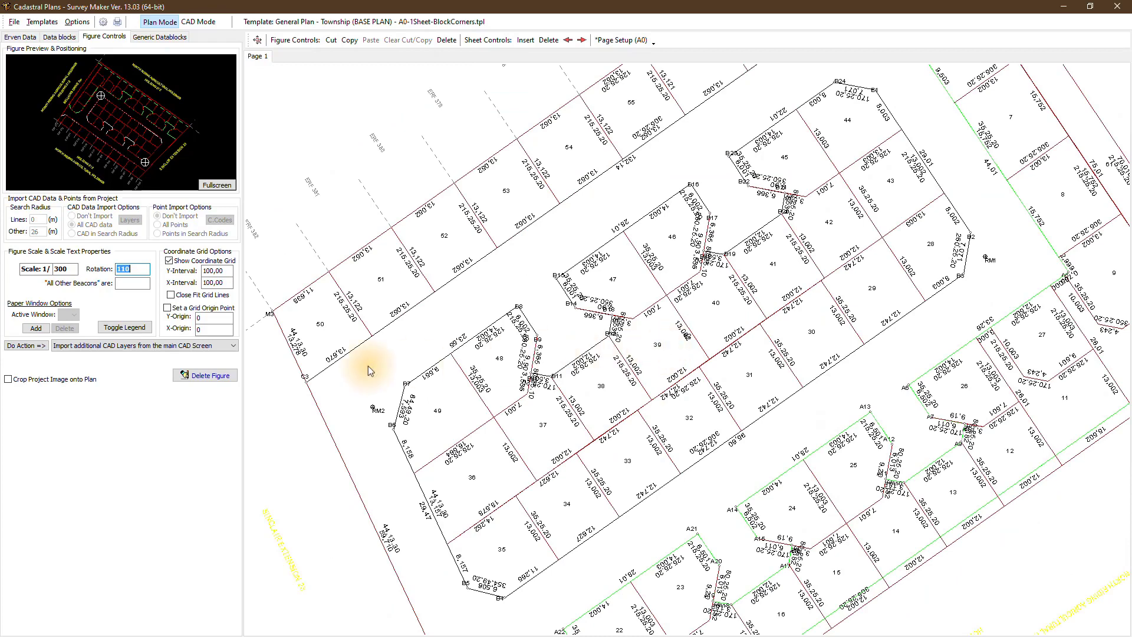
# - Delete the rotated figure from the page and recreate it so its text reads upright
pyautogui.click(216, 377)
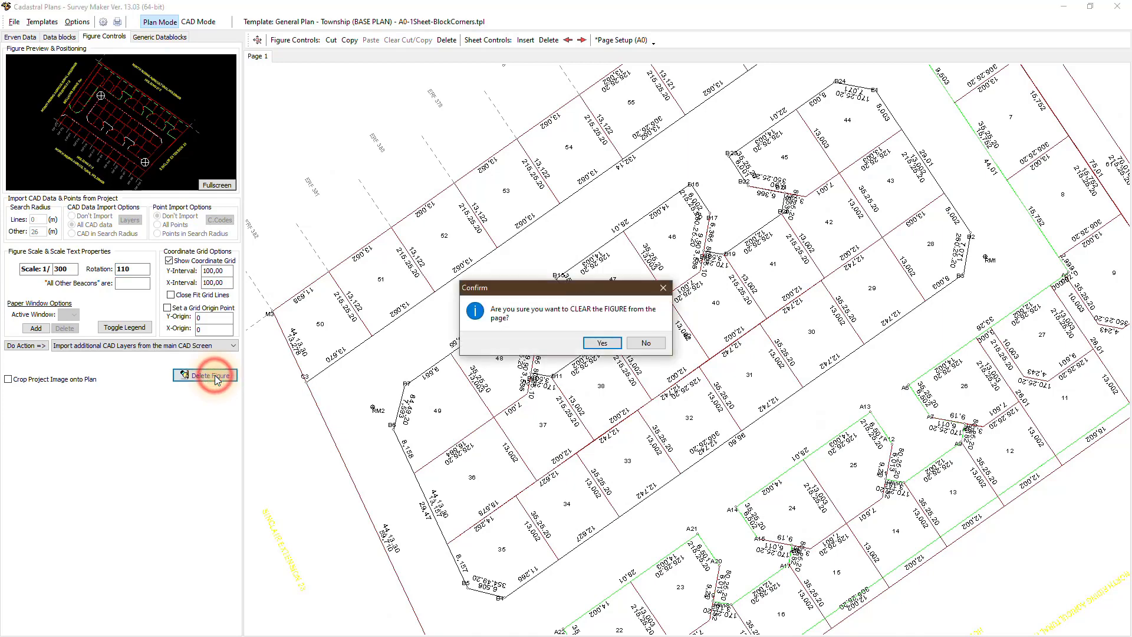
pyautogui.click(598, 342)
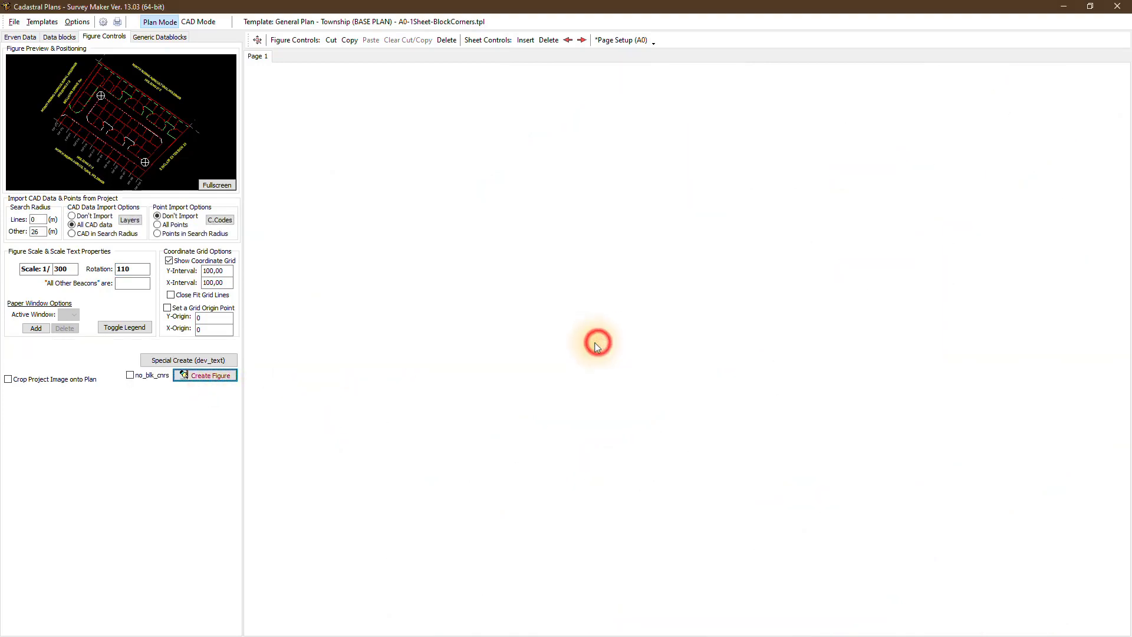
pyautogui.click(219, 374)
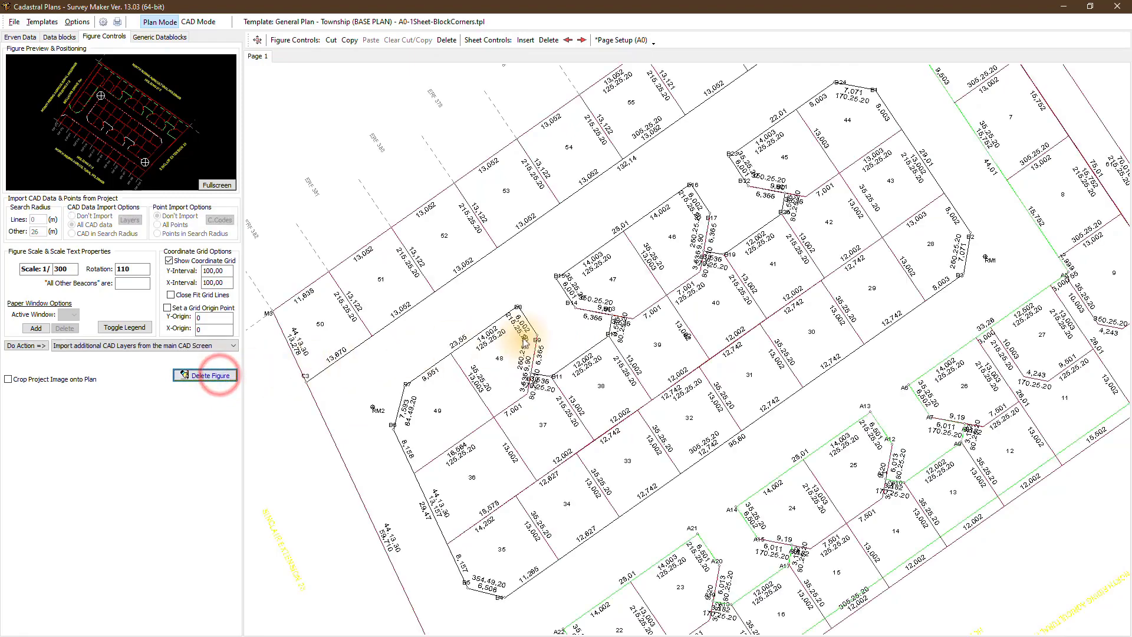
pyautogui.scroll(3, 648, 328)
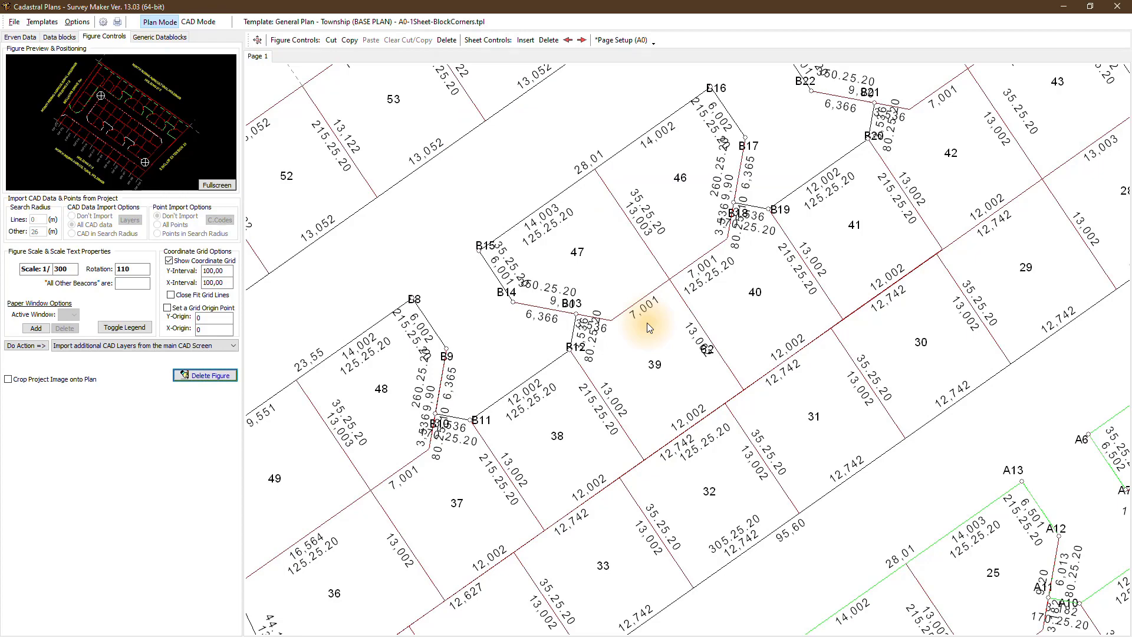
# - Set the figure's scale to 1/250 and its rotation to 0
pyautogui.moveTo(72, 269); pyautogui.dragTo(50, 269)
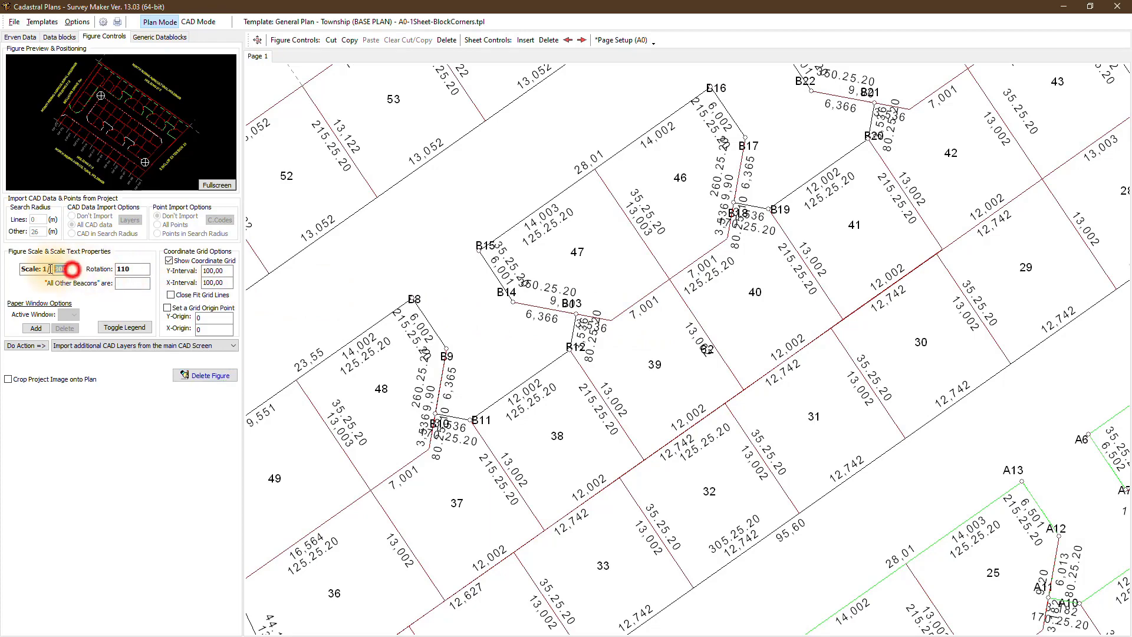
pyautogui.write('250')
pyautogui.moveTo(139, 269); pyautogui.dragTo(108, 269)
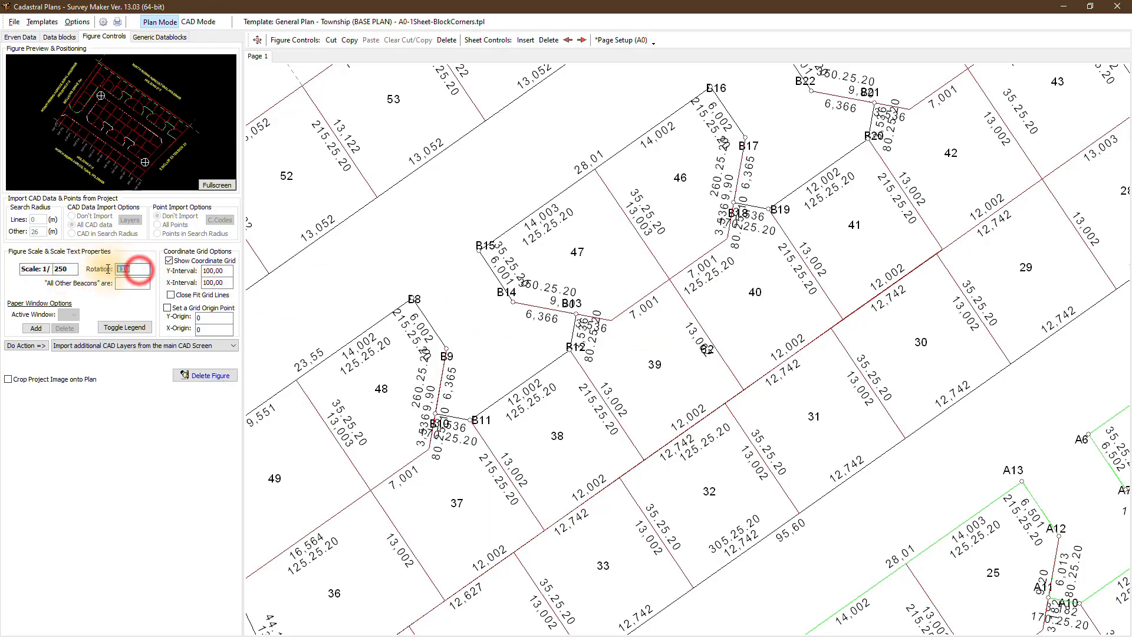
pyautogui.write('0')
pyautogui.click(129, 266)
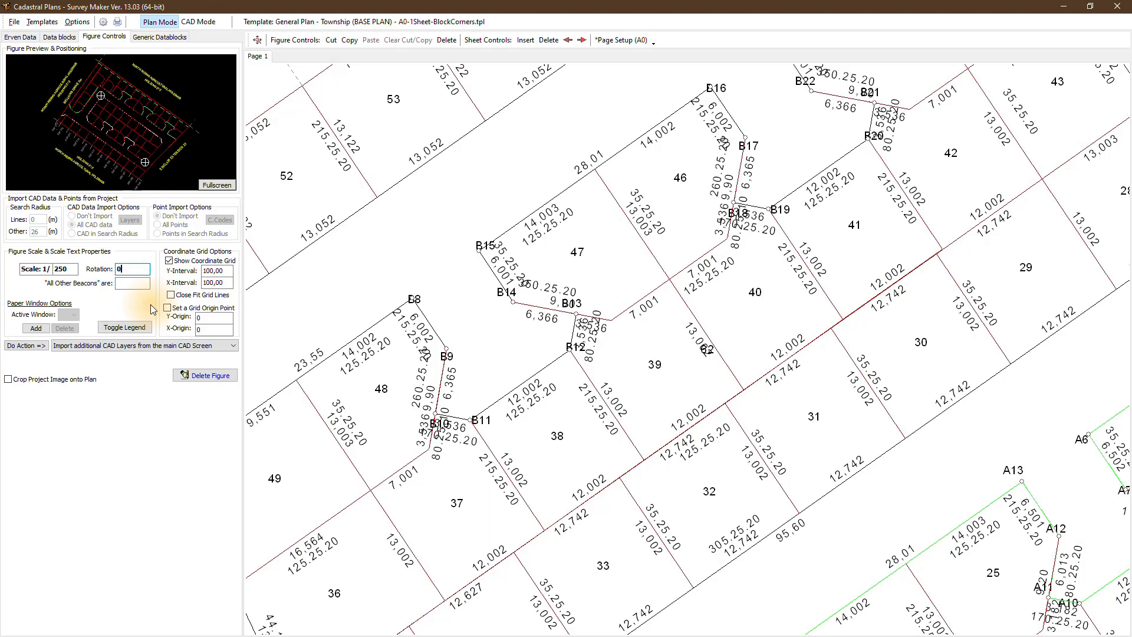
pyautogui.press('Return')
# - Clear the township figure from the page and create it again at the 1/250 scale
pyautogui.click(195, 375)
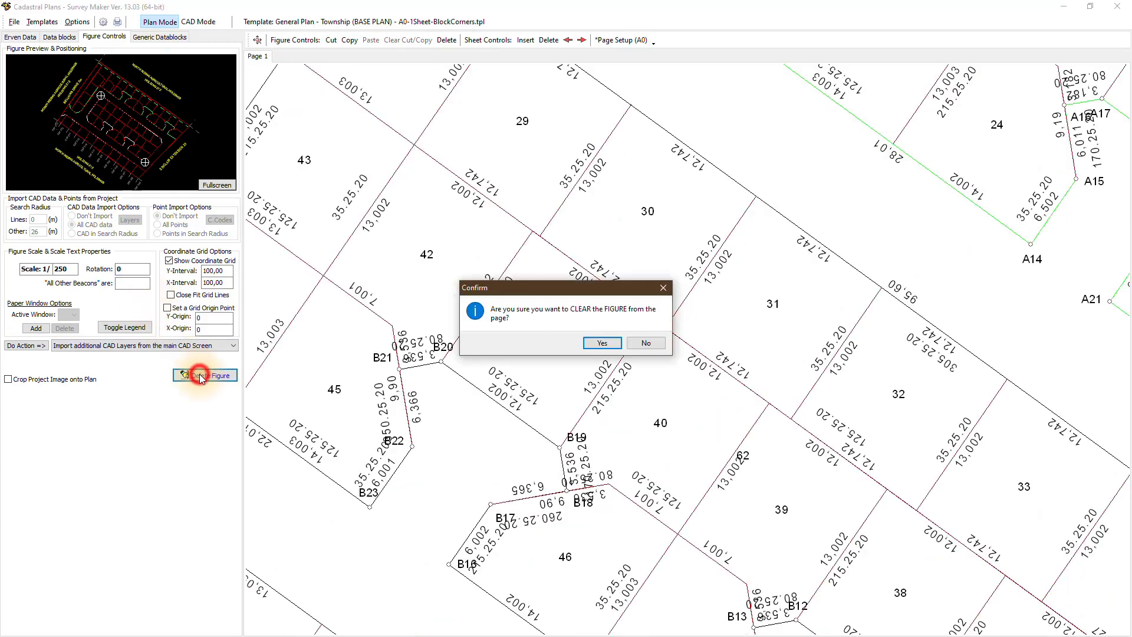
pyautogui.click(599, 343)
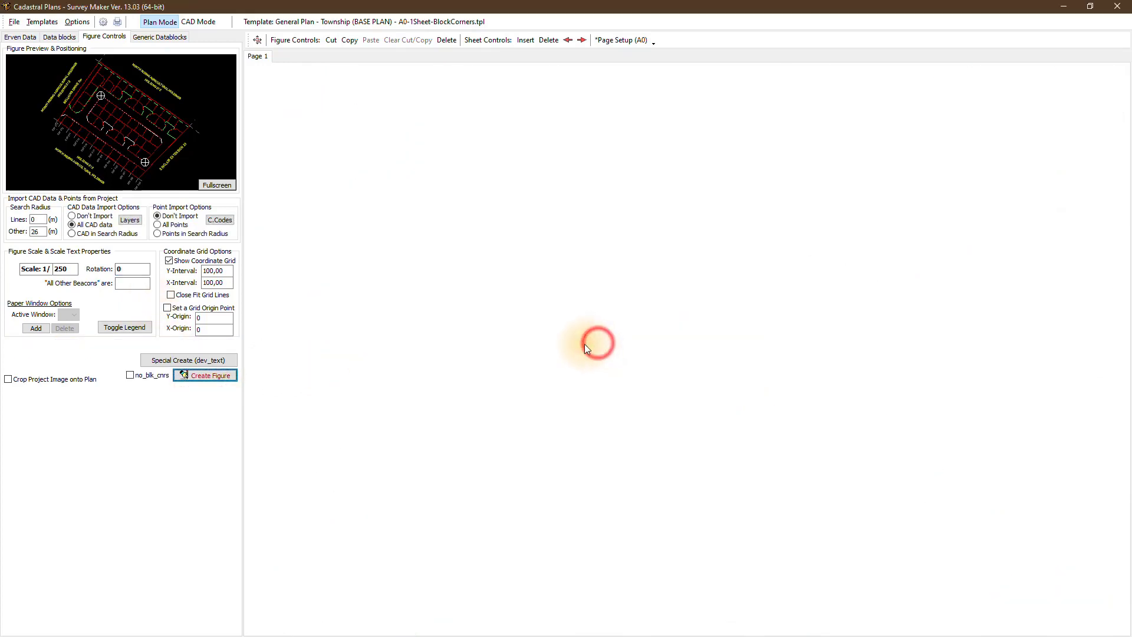
pyautogui.click(200, 376)
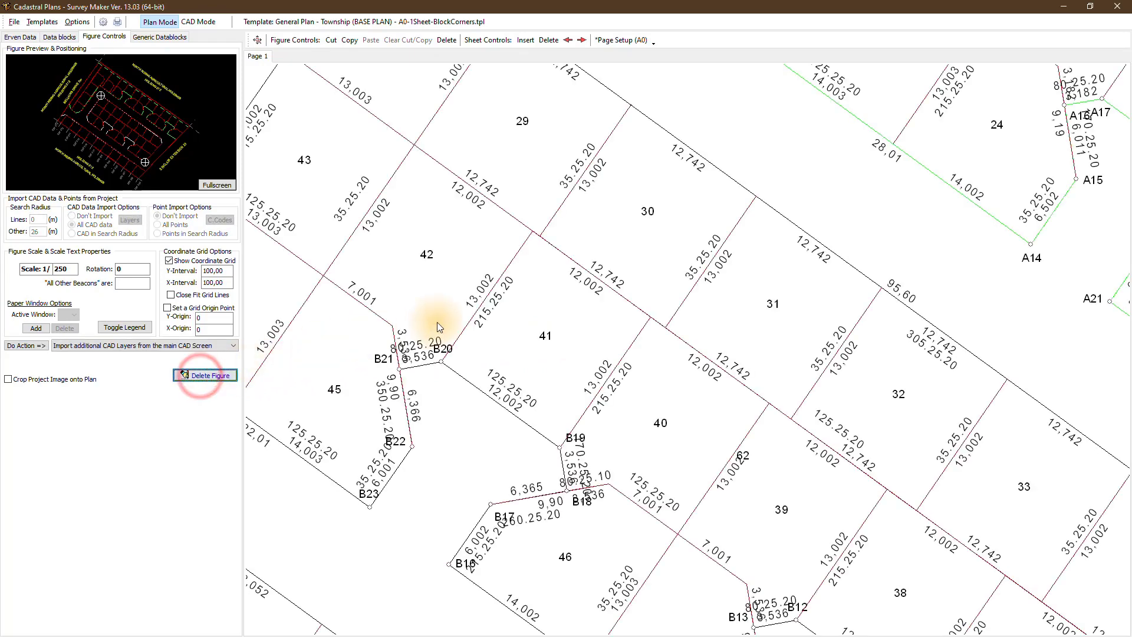
# - Move the scale text off the Block Corners table into the open space between the table and the figure
pyautogui.moveTo(454, 324); pyautogui.dragTo(570, 338)
pyautogui.scroll(2, 567, 331)
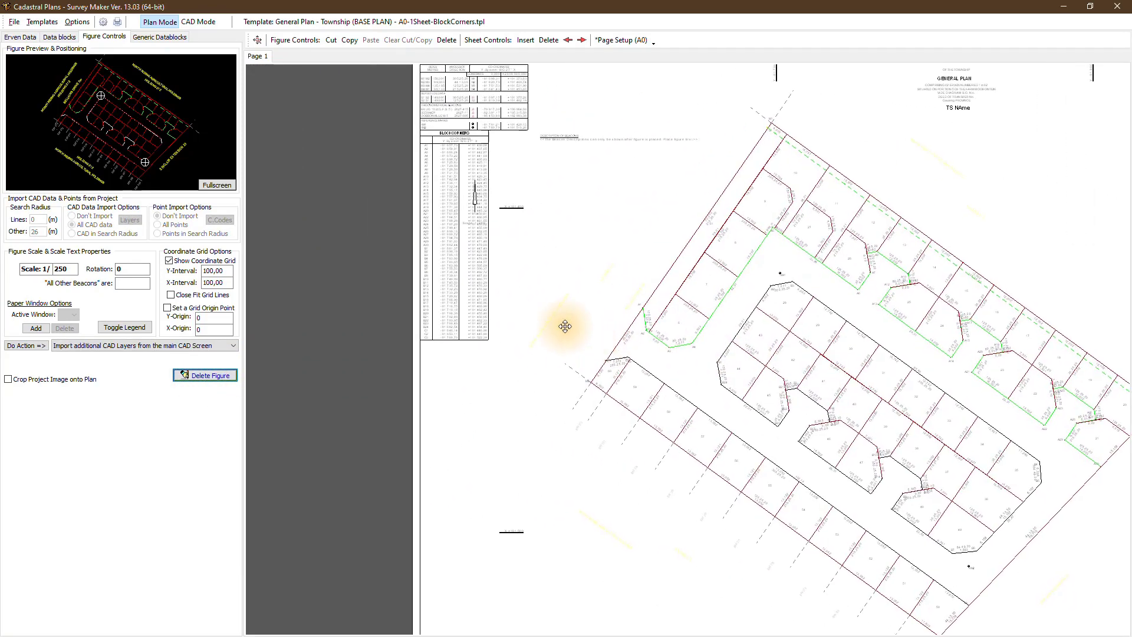
pyautogui.scroll(1, 453, 137)
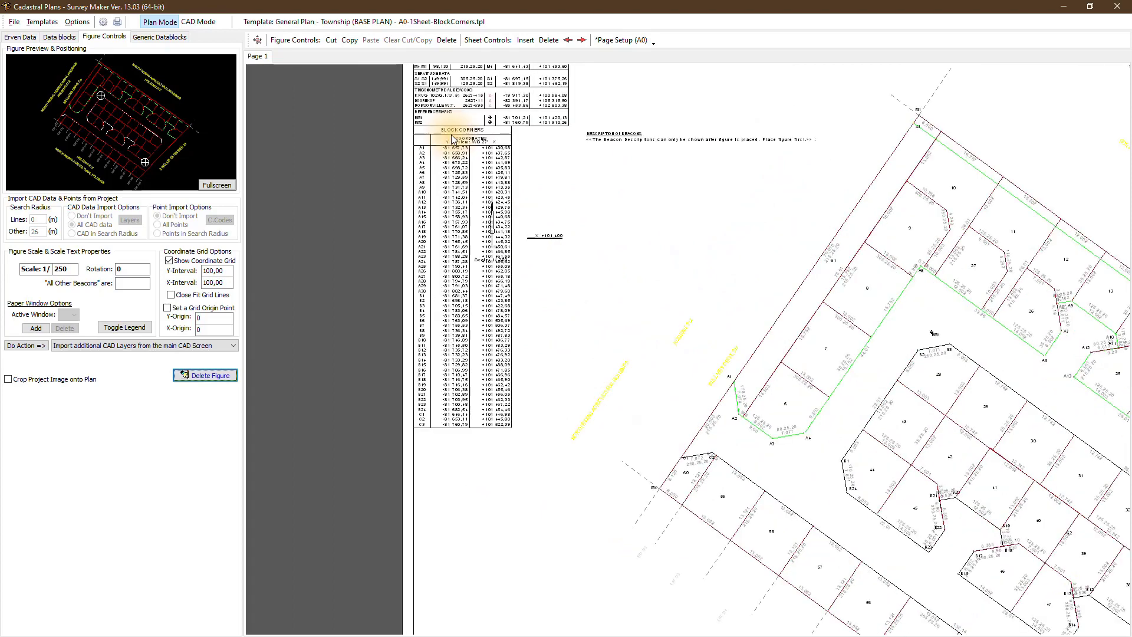
pyautogui.scroll(1, 448, 139)
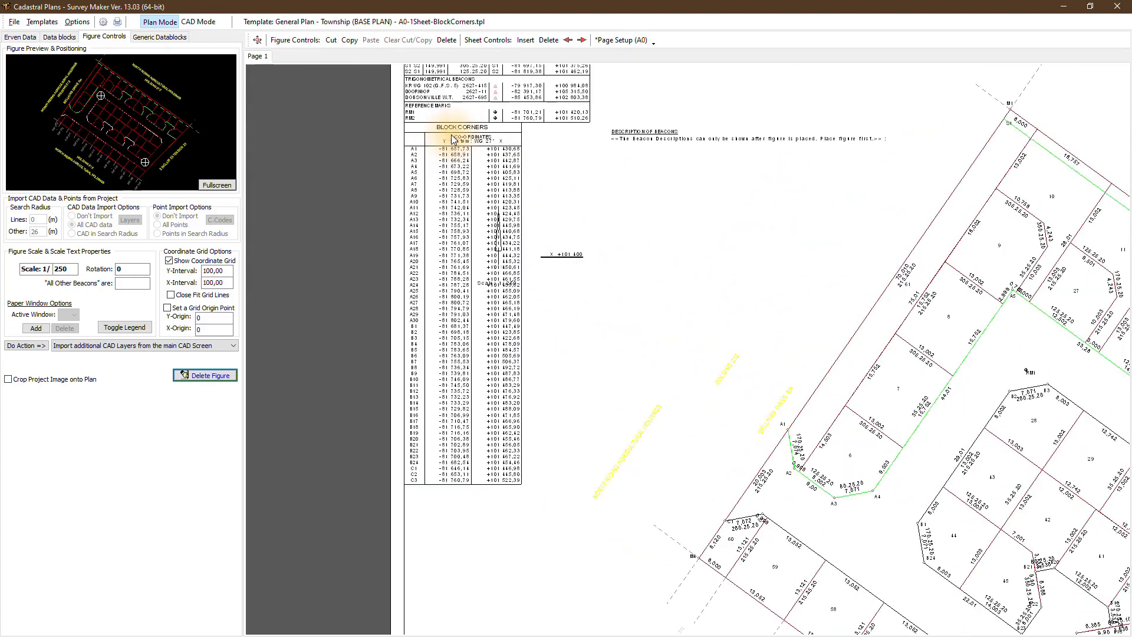
pyautogui.click(479, 285)
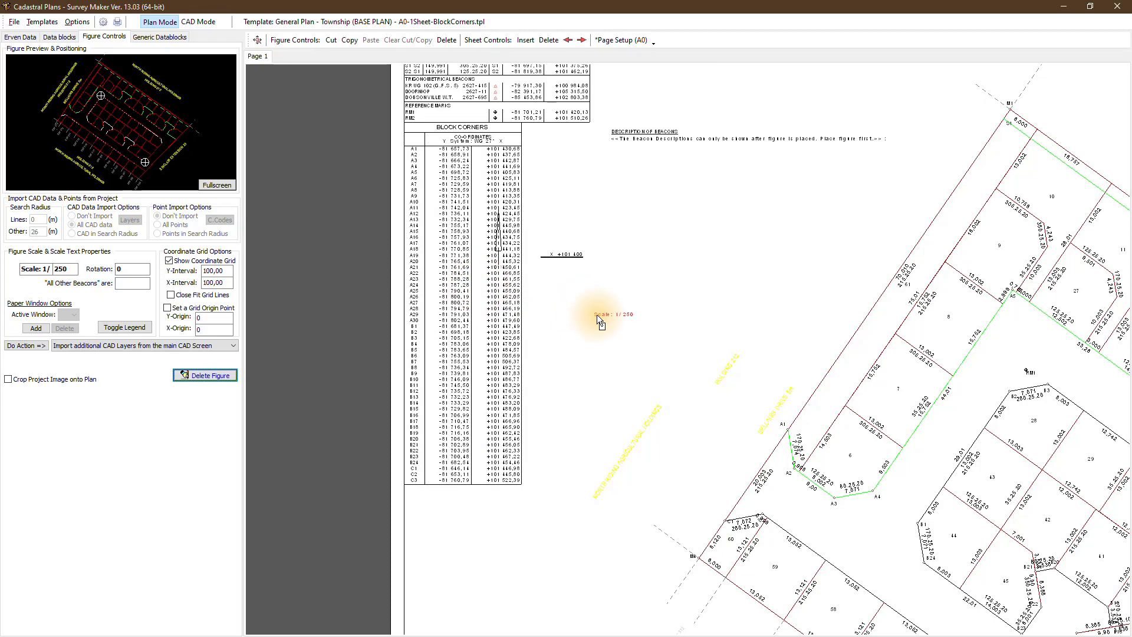
pyautogui.click(600, 314)
# - Move the north arrow to just above the scale text, shifting the Block Corners table aside and back under the Reference Marks
pyautogui.click(498, 250)
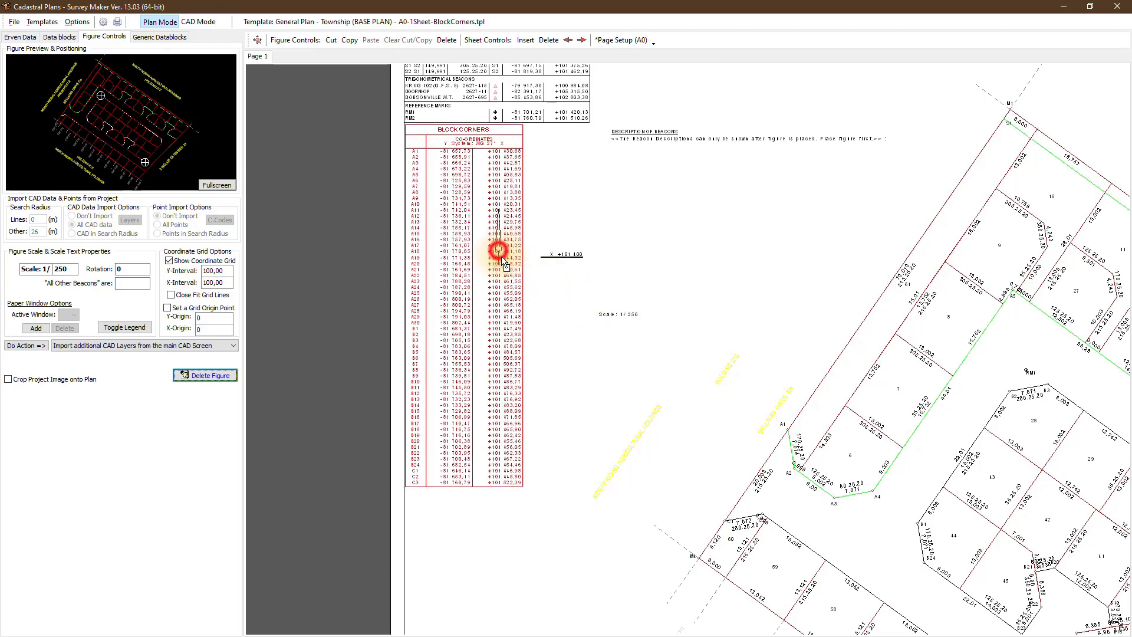
pyautogui.click(508, 267)
pyautogui.click(501, 248)
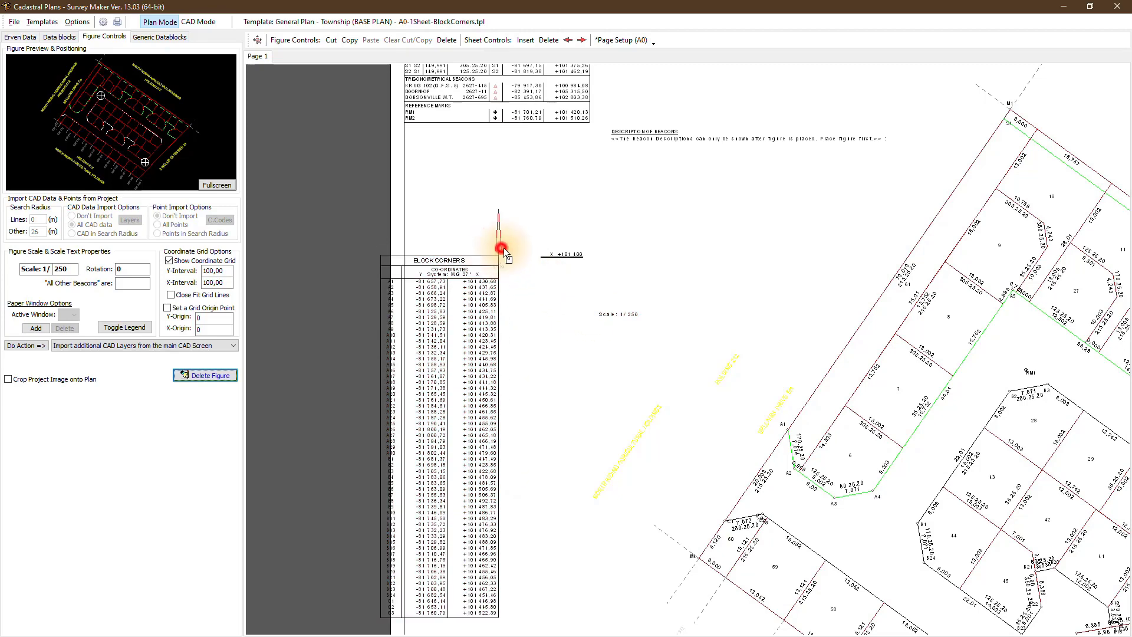
pyautogui.click(396, 261)
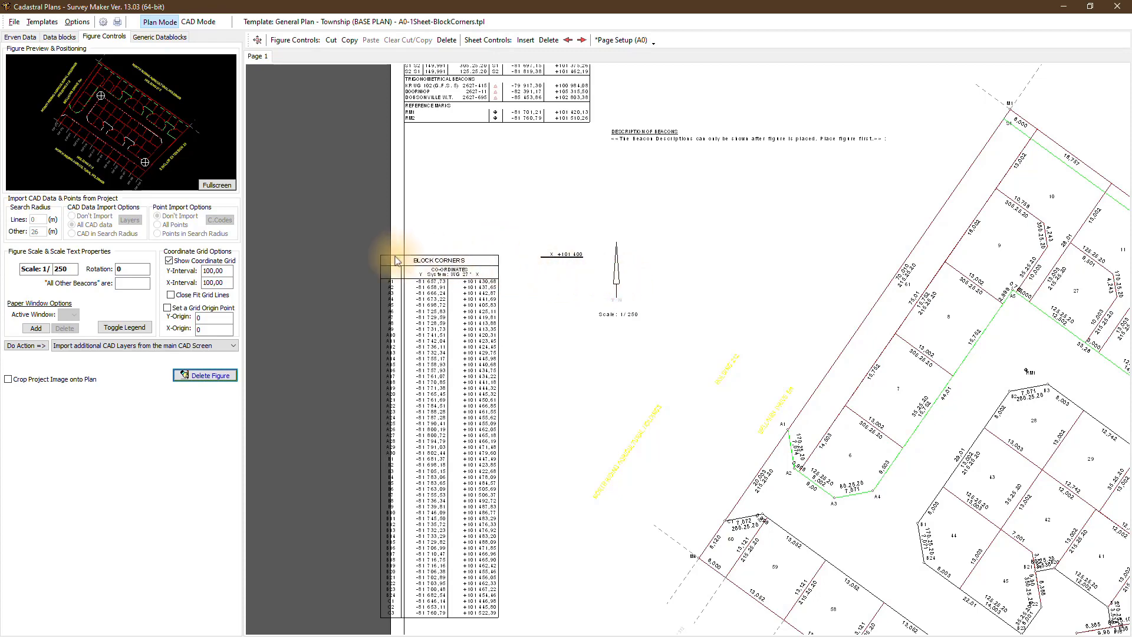
pyautogui.click(417, 135)
pyautogui.click(632, 336)
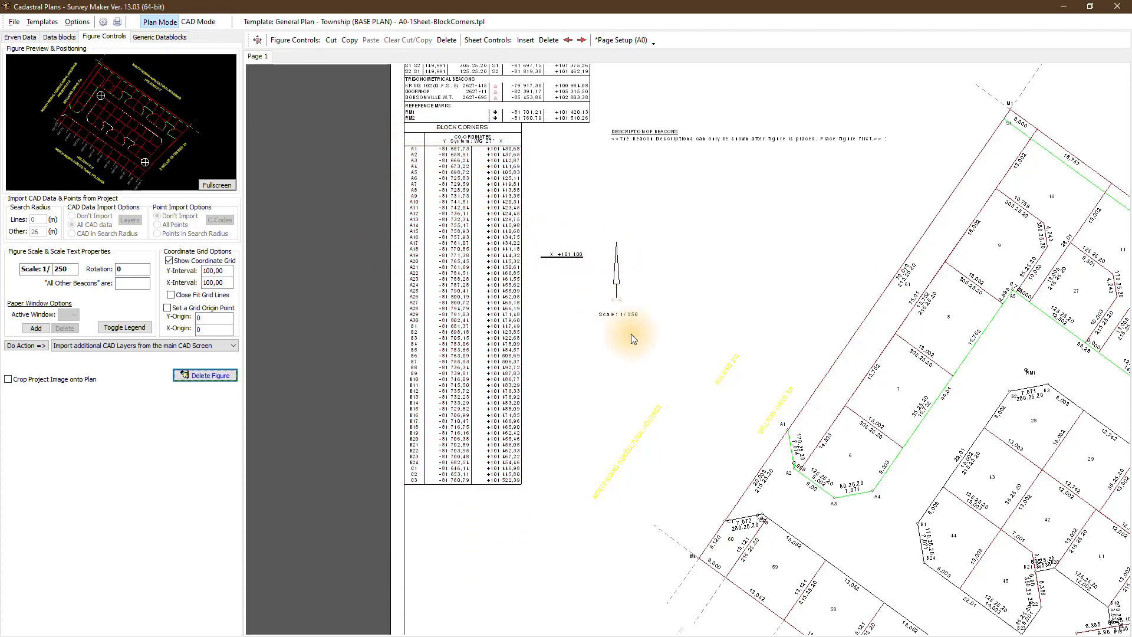
# - Examine the figure's fit on the sheet and the placement of the north arrow, scale text and data blocks
pyautogui.scroll(2, 631, 333)
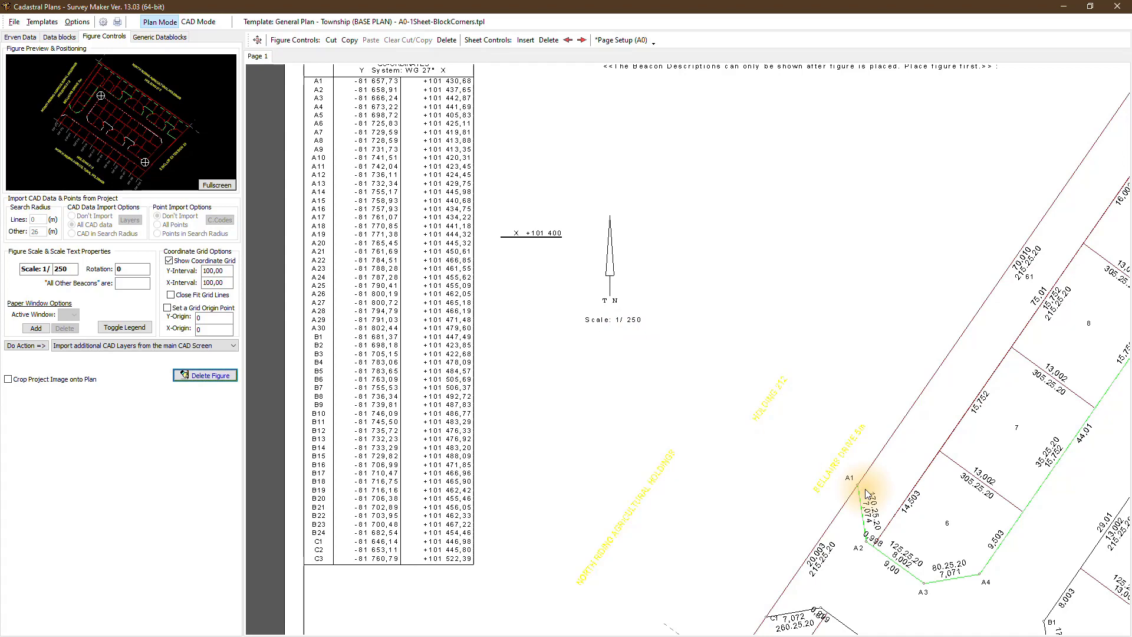
pyautogui.moveTo(866, 505); pyautogui.dragTo(834, 409)
pyautogui.scroll(-3, 834, 408)
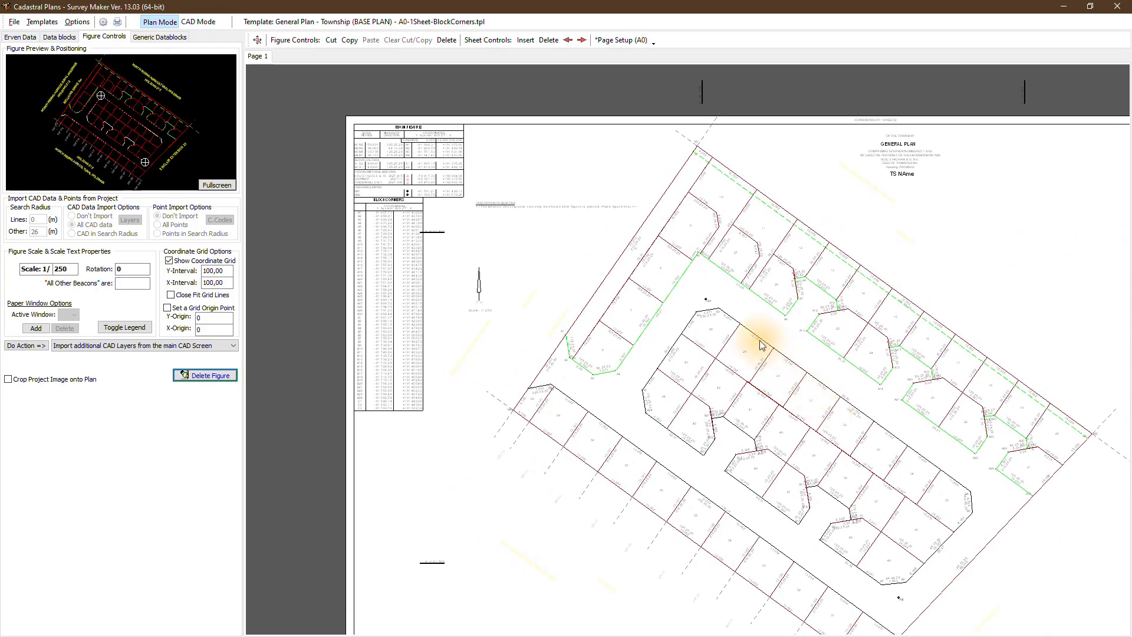
pyautogui.moveTo(739, 323); pyautogui.dragTo(757, 369)
pyautogui.scroll(-2, 758, 371)
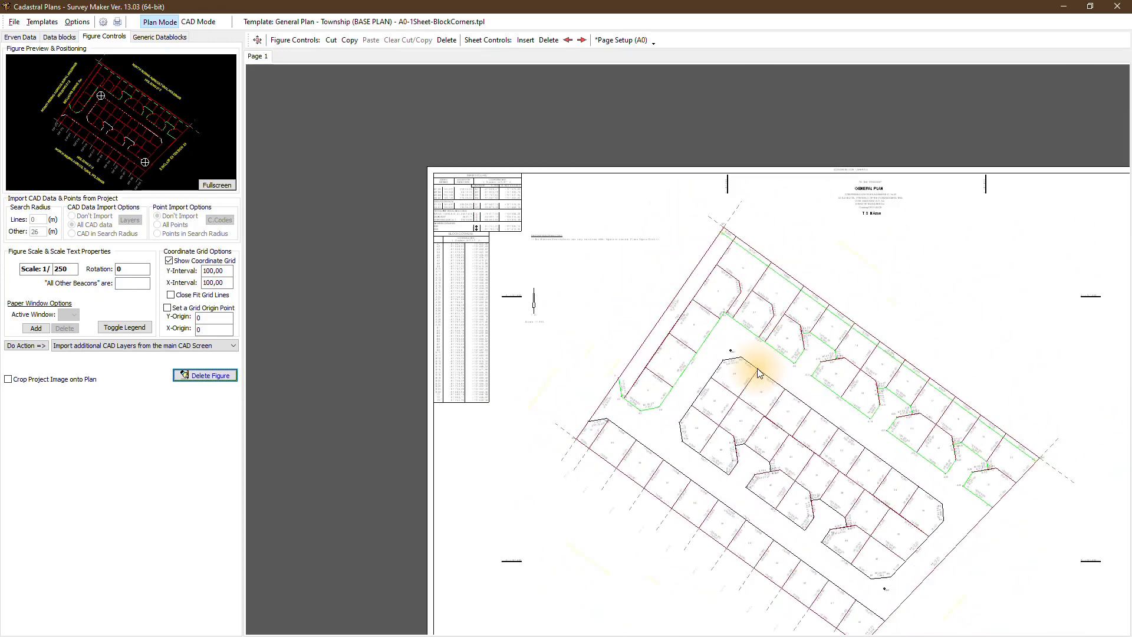
pyautogui.scroll(-2, 754, 371)
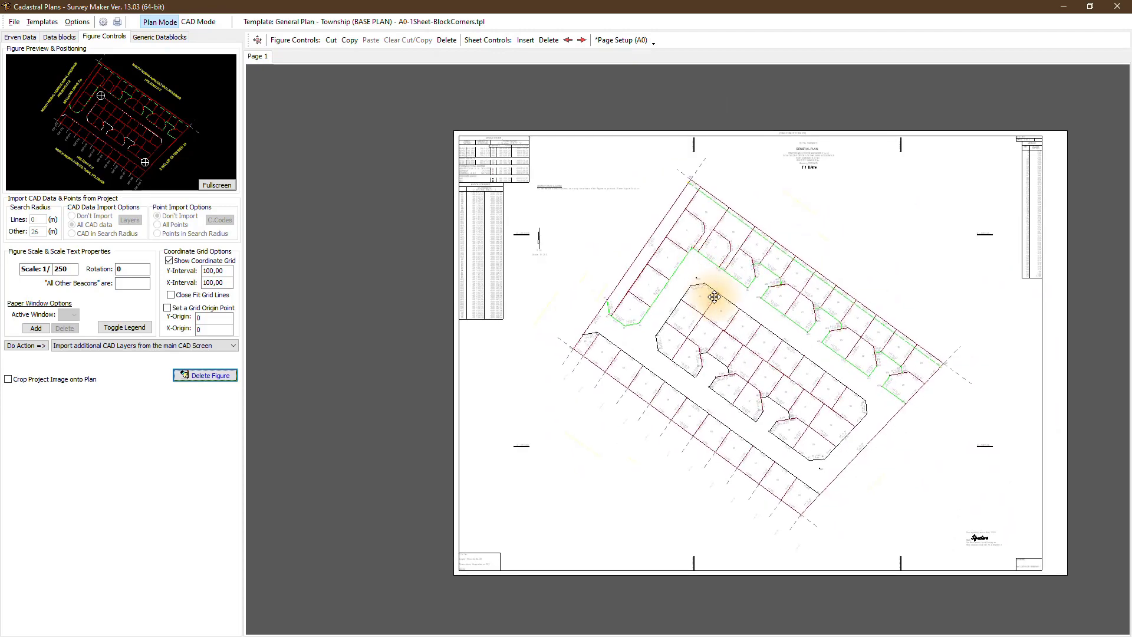
pyautogui.scroll(3, 532, 242)
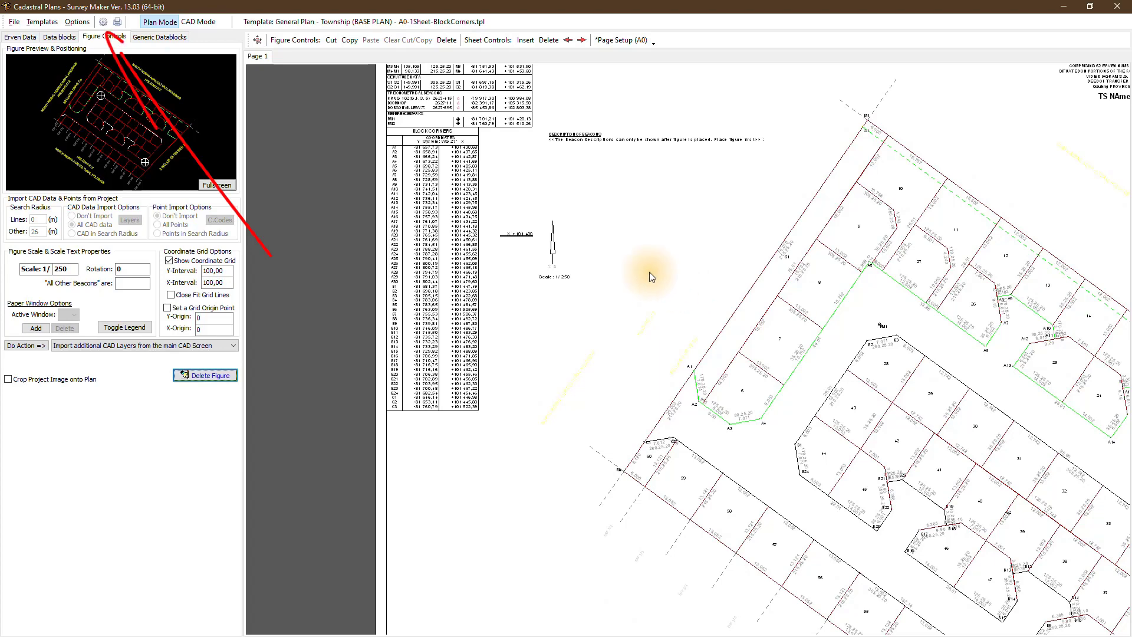
# - Review the plan figure's scale text position and north arrow pattern options in the layout settings, then accept the settings
pyautogui.click(104, 23)
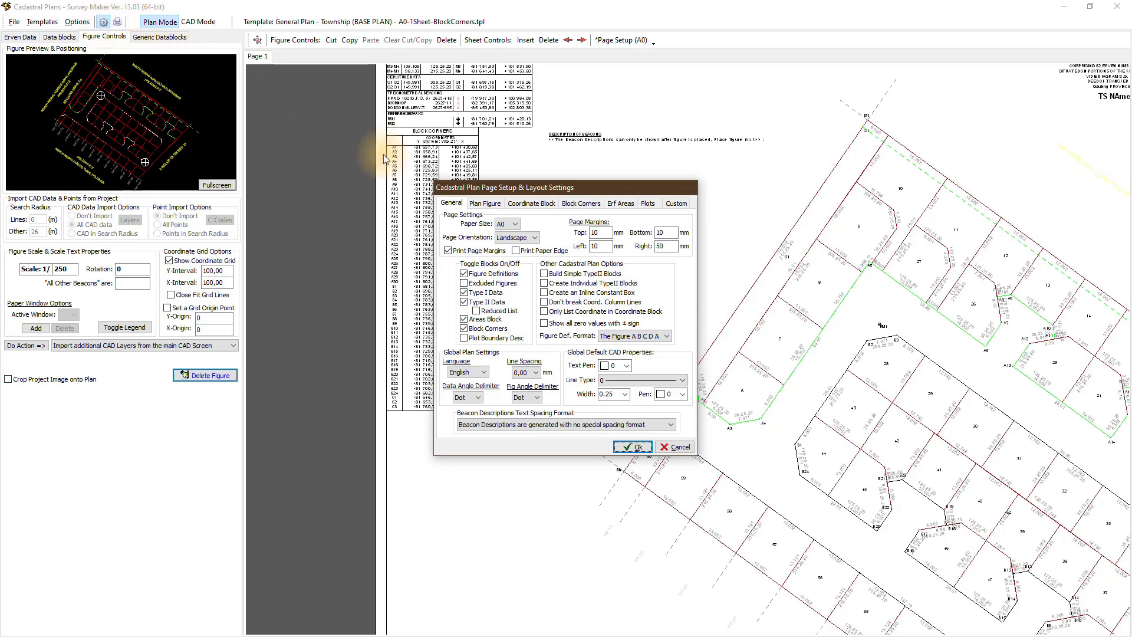
pyautogui.click(486, 203)
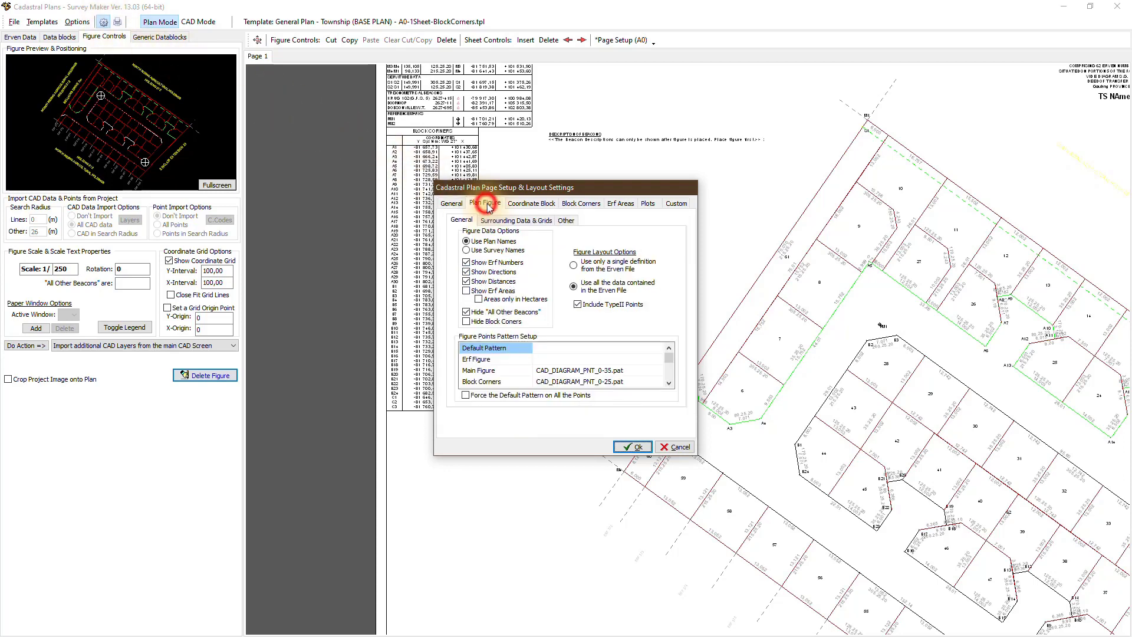
pyautogui.click(569, 221)
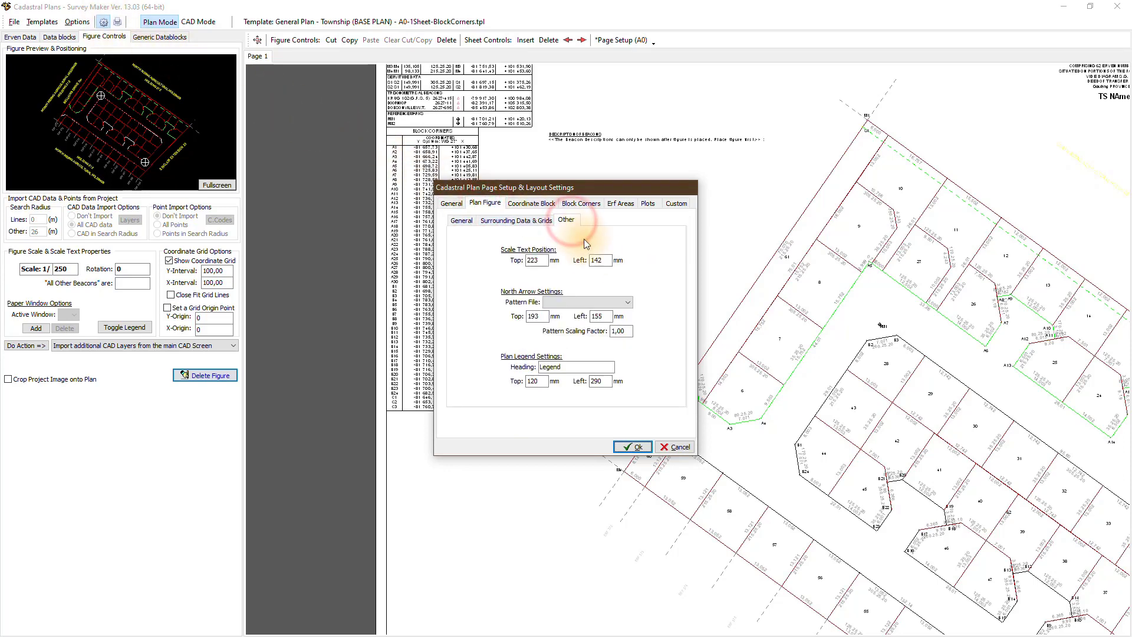
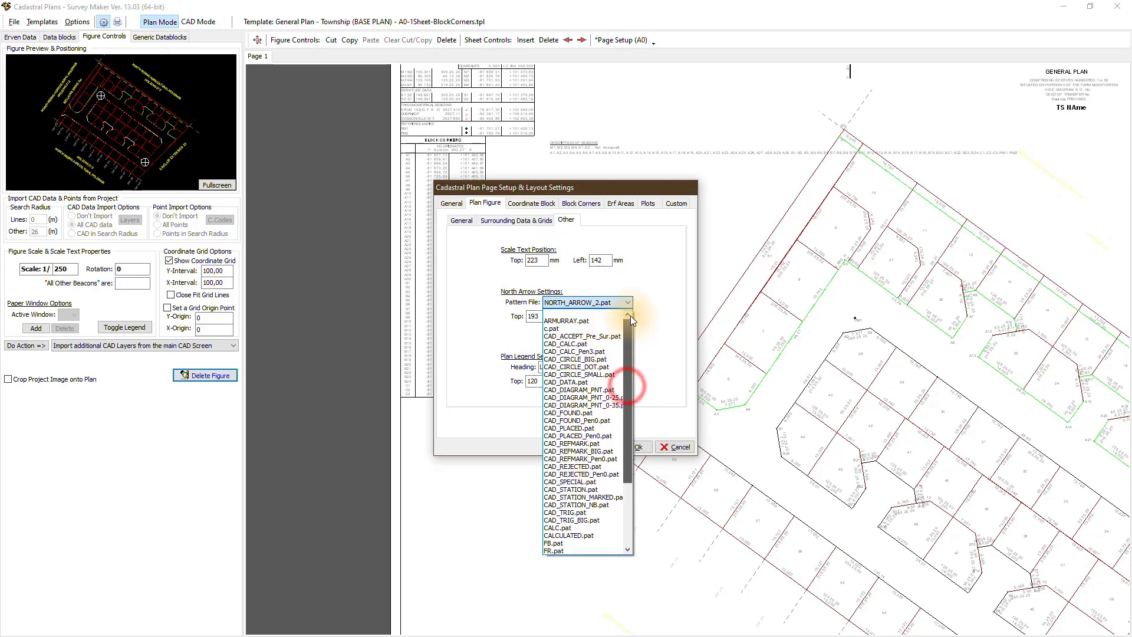
pyautogui.click(593, 314)
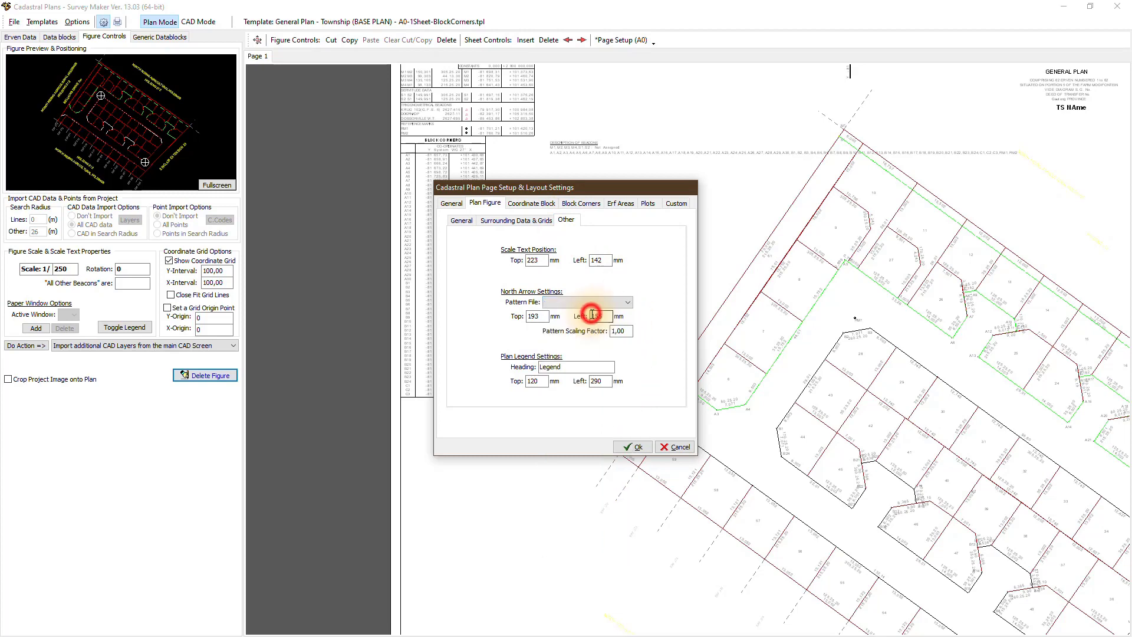
pyautogui.click(633, 447)
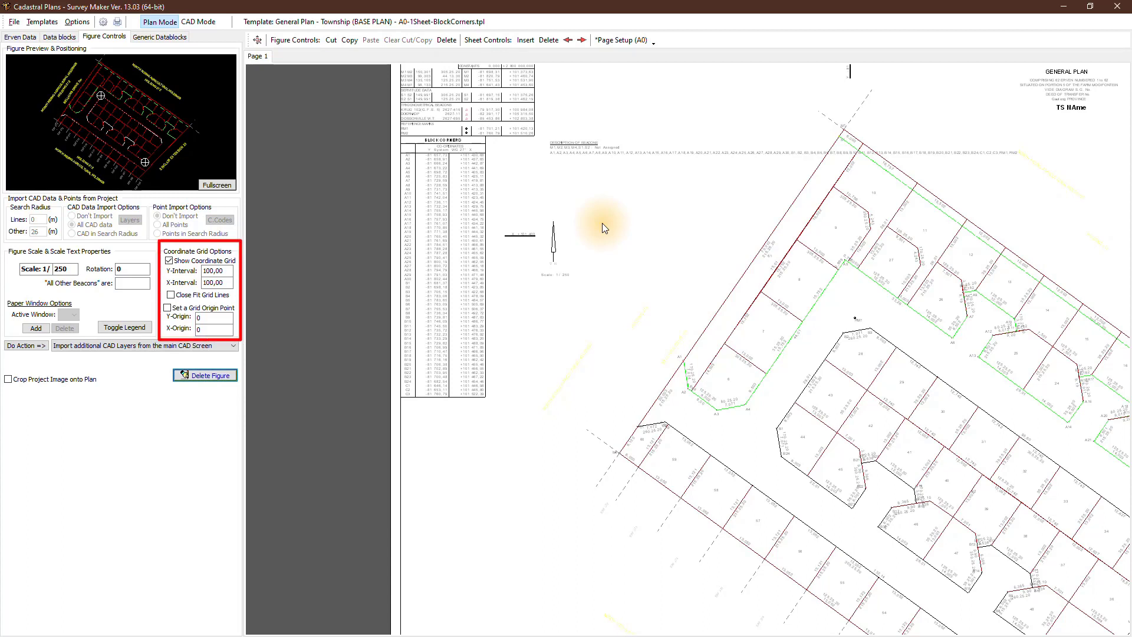
# - Set the coordinate grid's Y and X intervals to 50 and refresh the grid on the plan
pyautogui.moveTo(225, 271); pyautogui.dragTo(191, 272)
pyautogui.write('50')
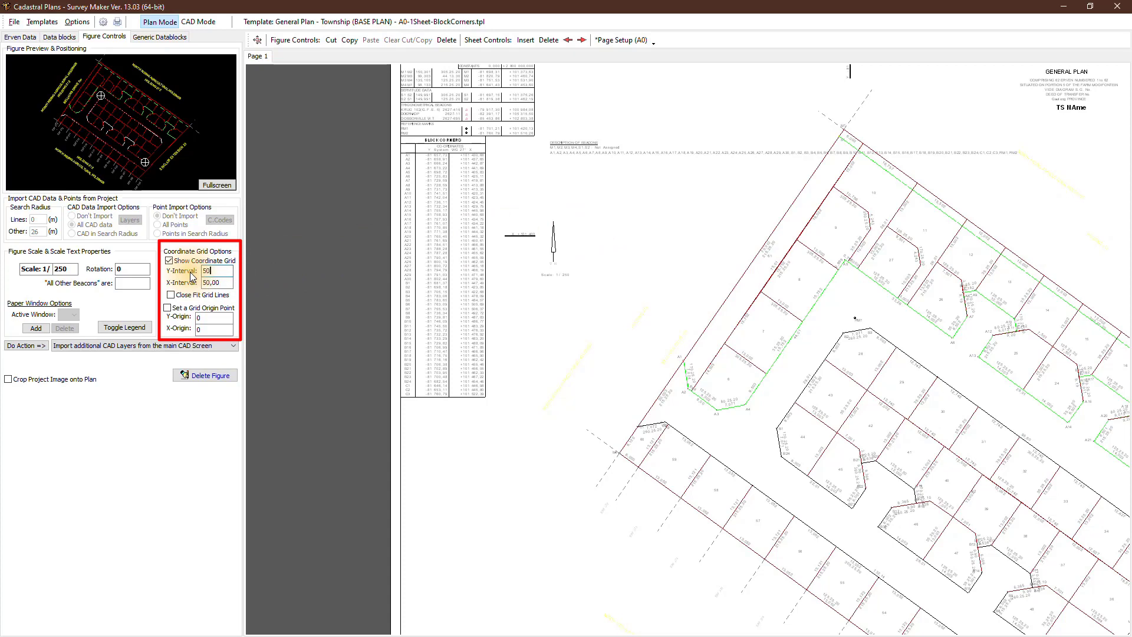
pyautogui.press('Tab')
pyautogui.click(169, 261)
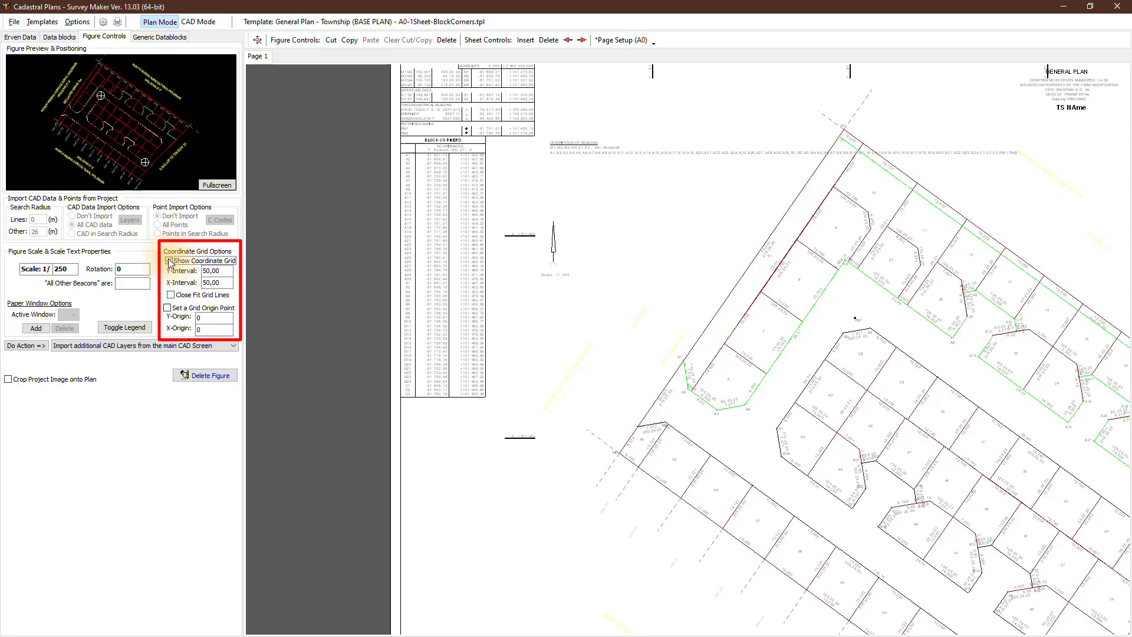
# - Enable close-fit grid lines and redraw the coordinate grid tightly around the figure
pyautogui.click(170, 295)
pyautogui.click(170, 261)
pyautogui.click(170, 261)
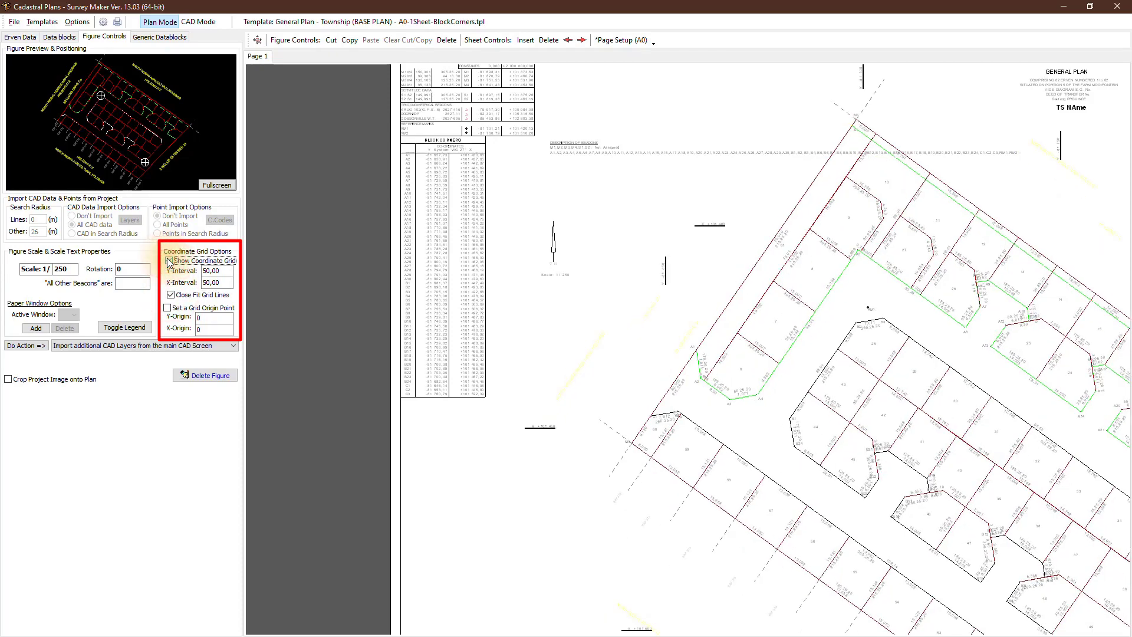
pyautogui.click(258, 40)
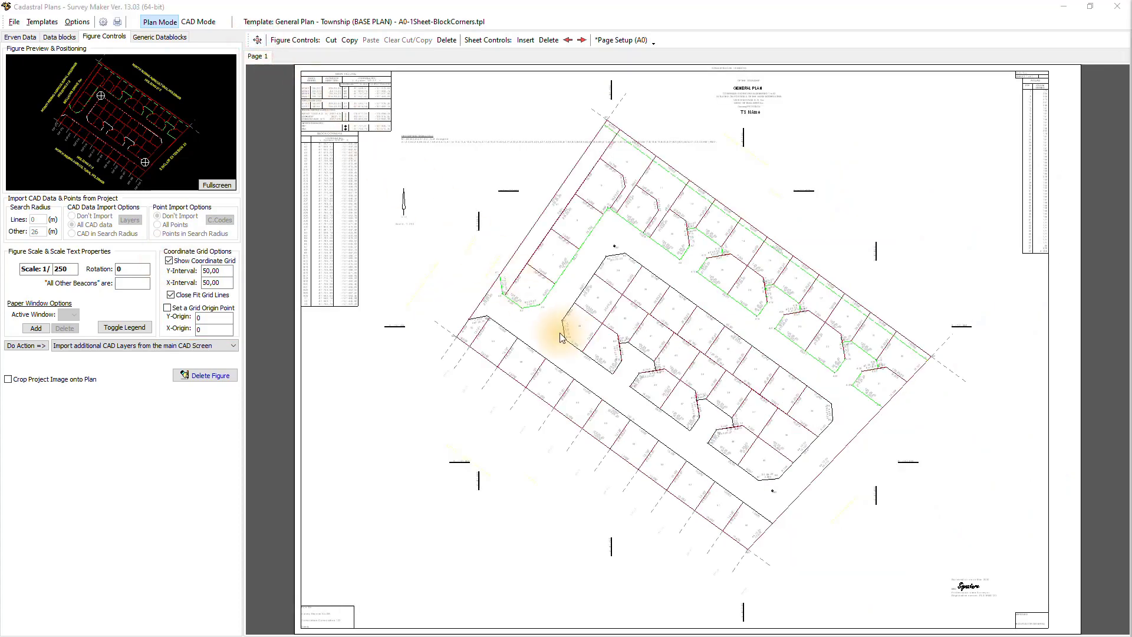
# - Clear the figure from the page and add a paper window
pyautogui.click(207, 375)
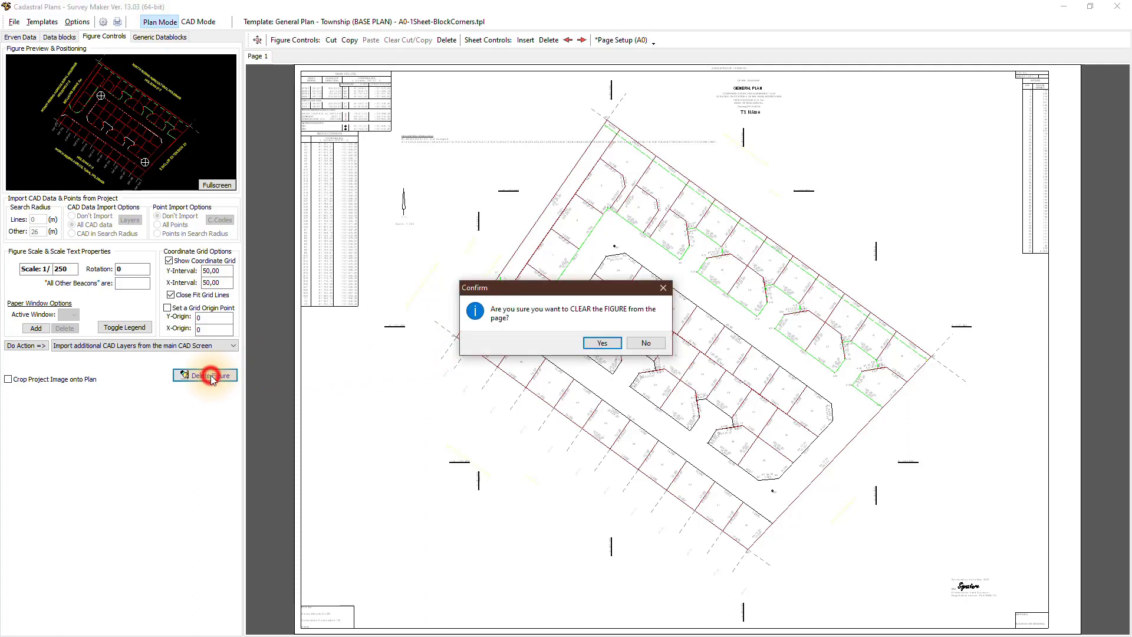
pyautogui.click(606, 342)
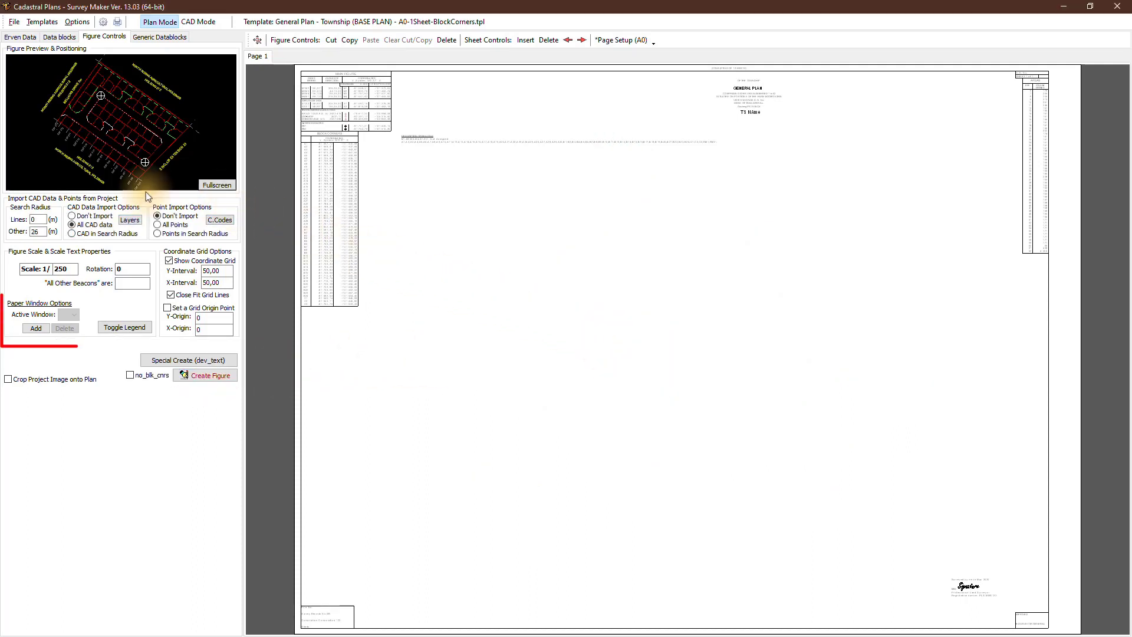
pyautogui.click(36, 328)
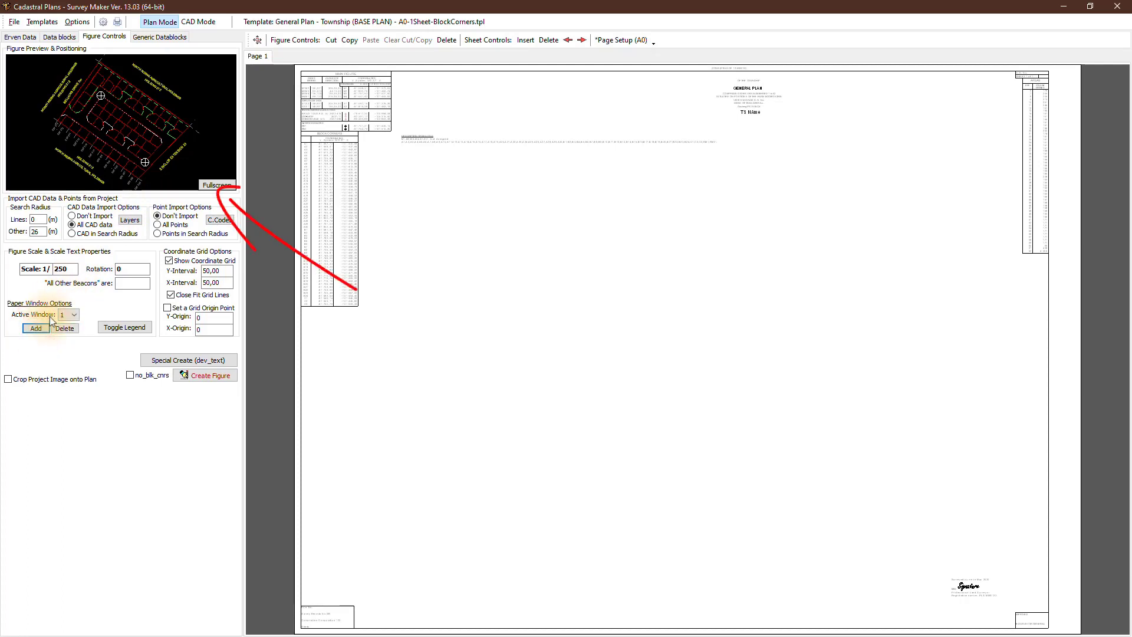
# - Outline the paper window as a four-cornered area around the erven at the figure's northwestern corner near Bellairs Drive
pyautogui.click(210, 185)
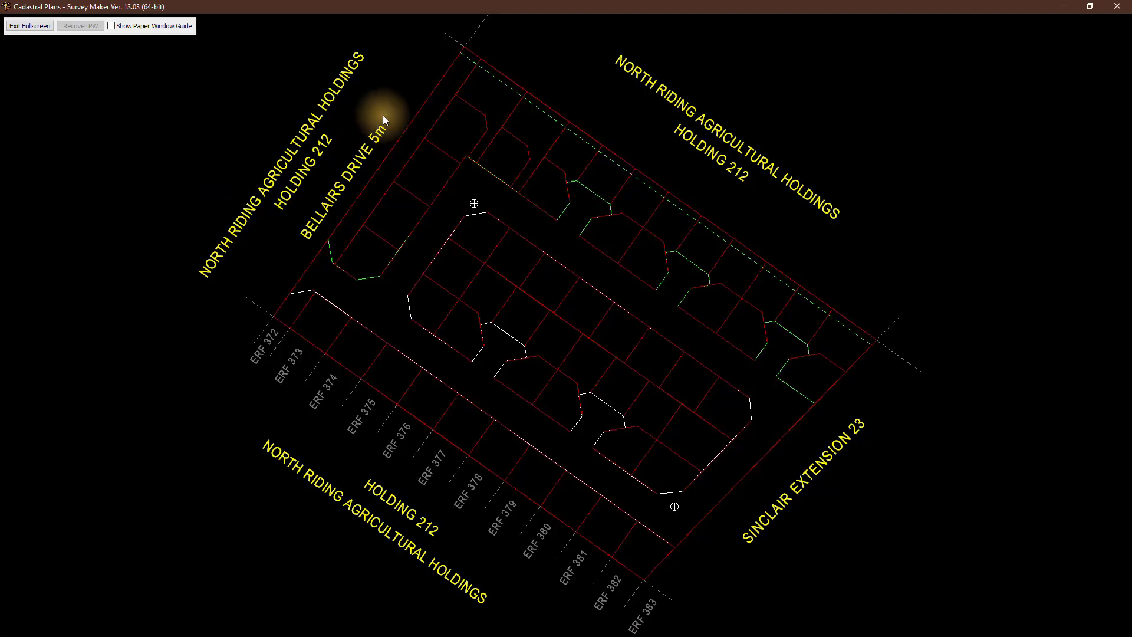
pyautogui.keyDown('shift'); pyautogui.click(463, 23); pyautogui.keyUp('shift')
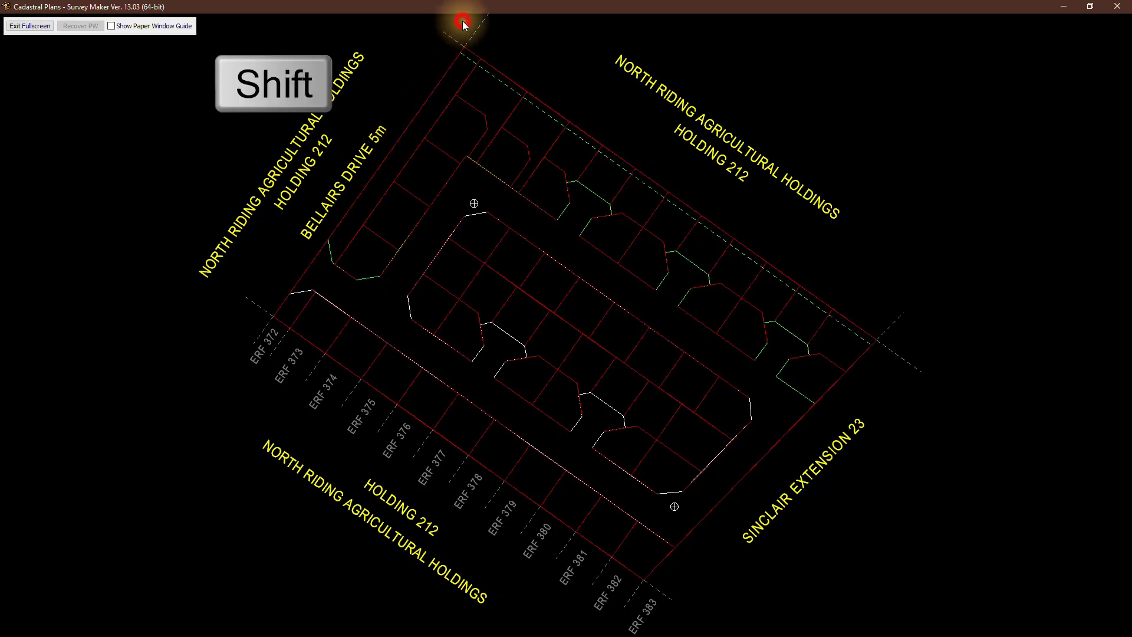
pyautogui.keyDown('shift'); pyautogui.click(635, 137); pyautogui.keyUp('shift')
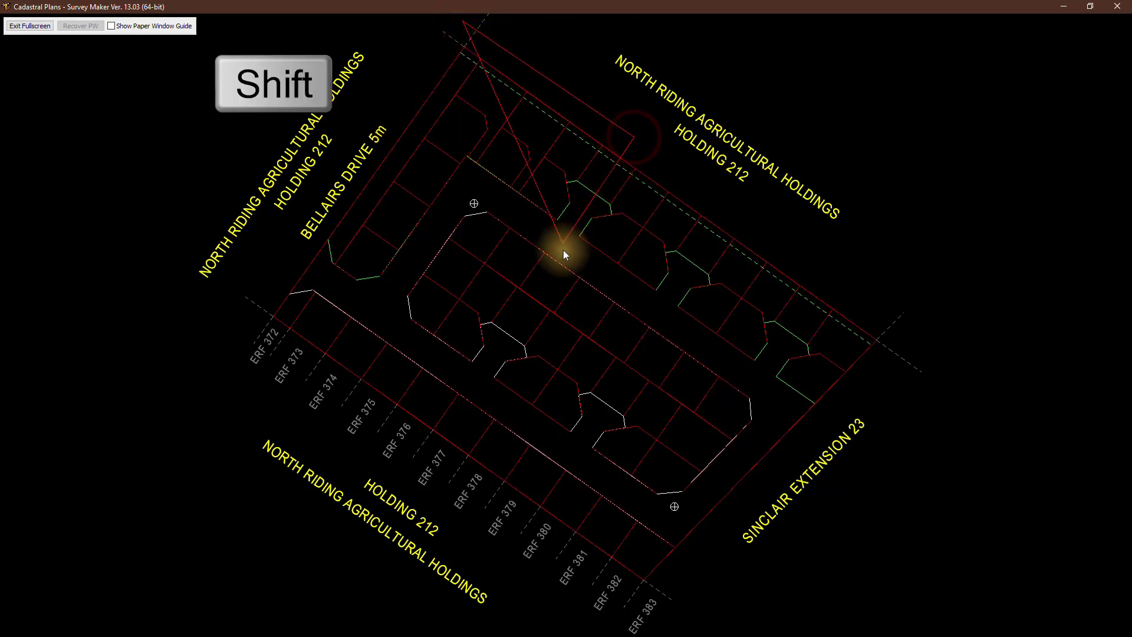
pyautogui.keyDown('shift'); pyautogui.click(543, 282); pyautogui.keyUp('shift')
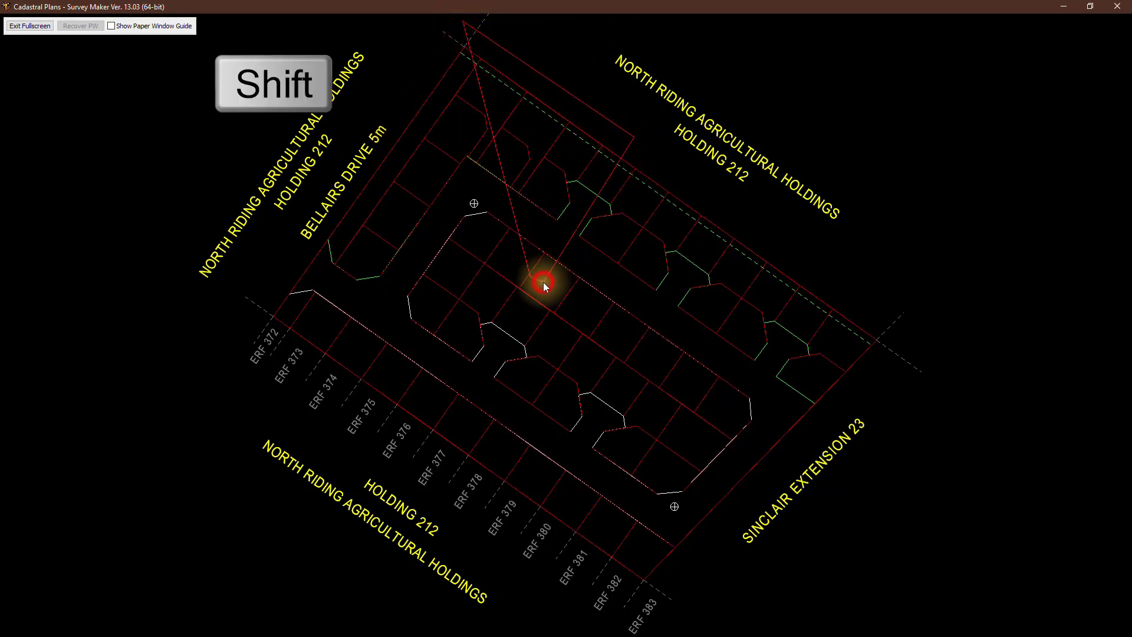
pyautogui.click(349, 161)
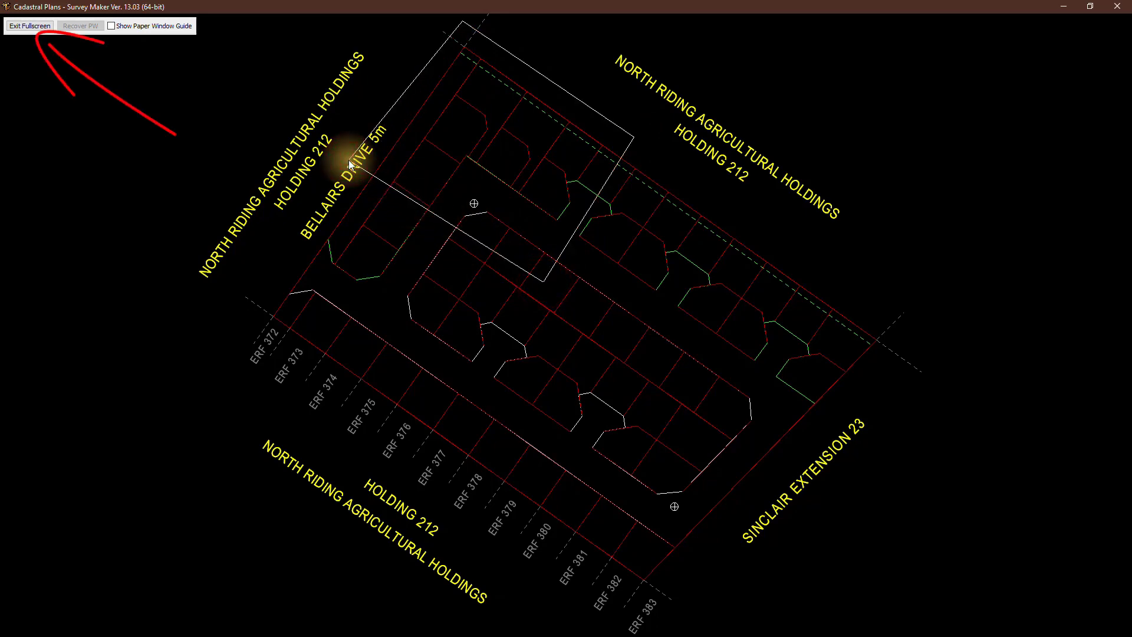
pyautogui.click(29, 26)
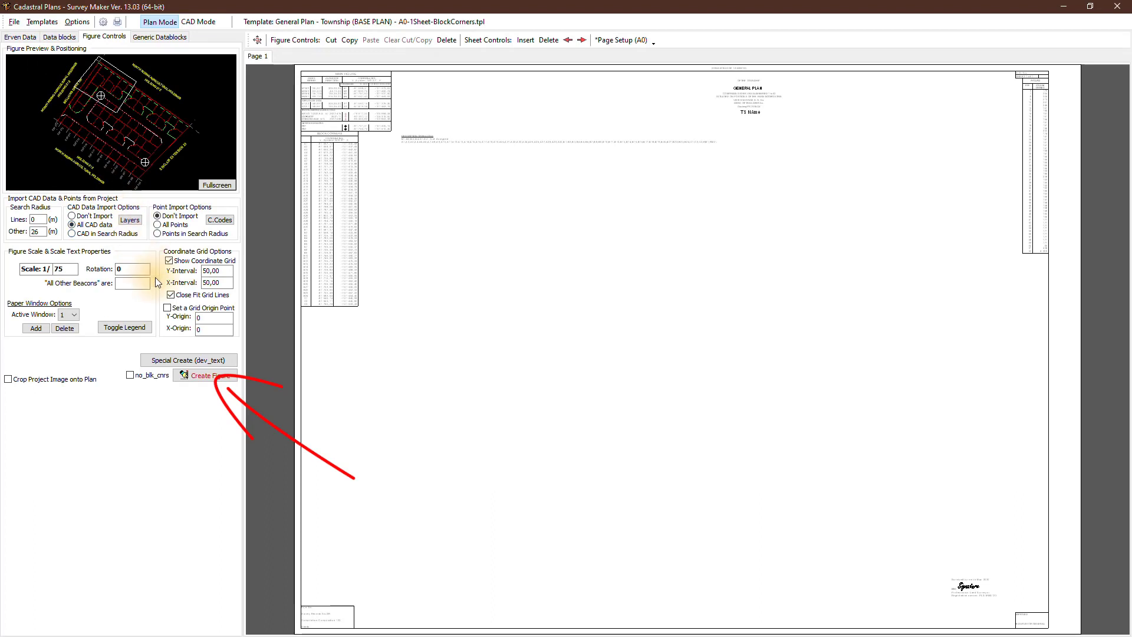
# - Create the figure from the paper window's area and shift it slightly down the sheet
pyautogui.click(212, 375)
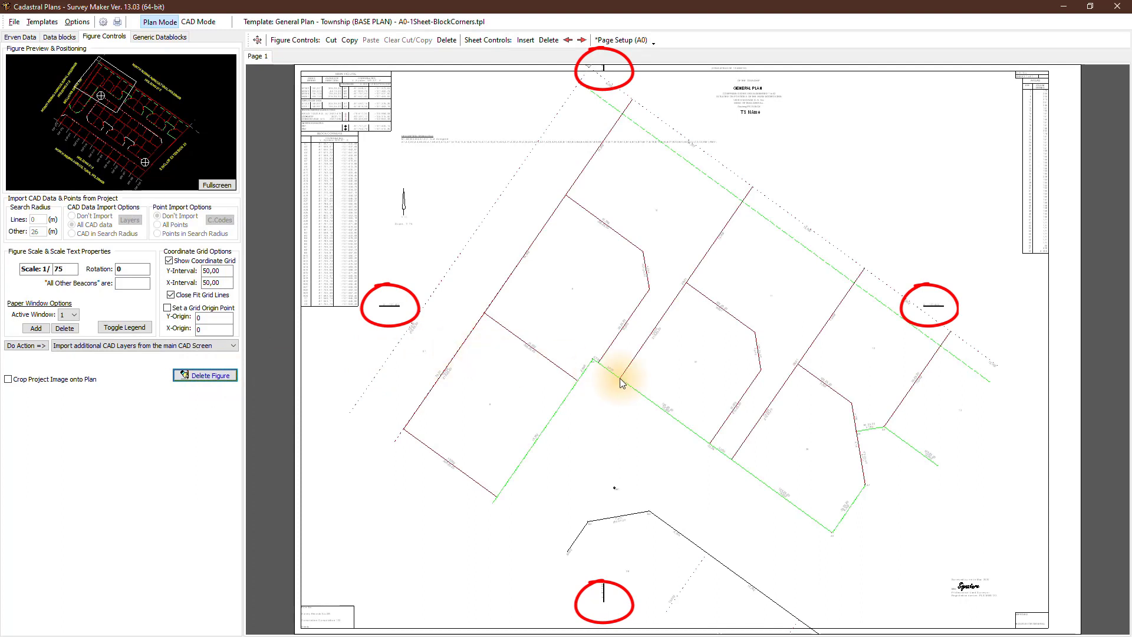
pyautogui.moveTo(620, 382); pyautogui.dragTo(641, 415)
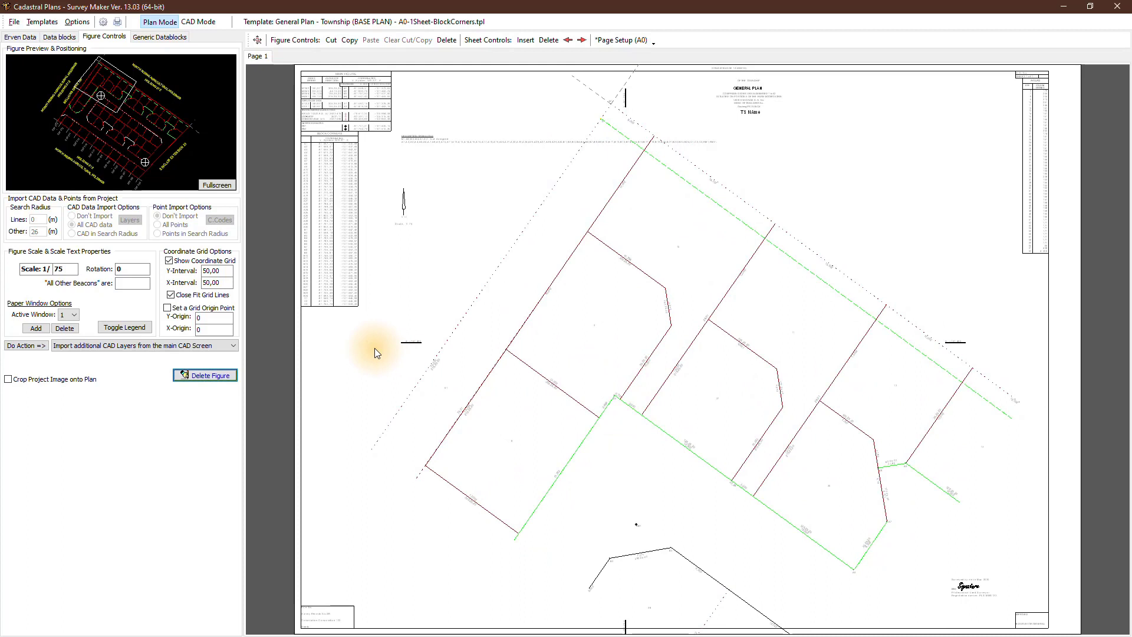
# - Clear the partial figure from the page and delete the paper window
pyautogui.click(204, 375)
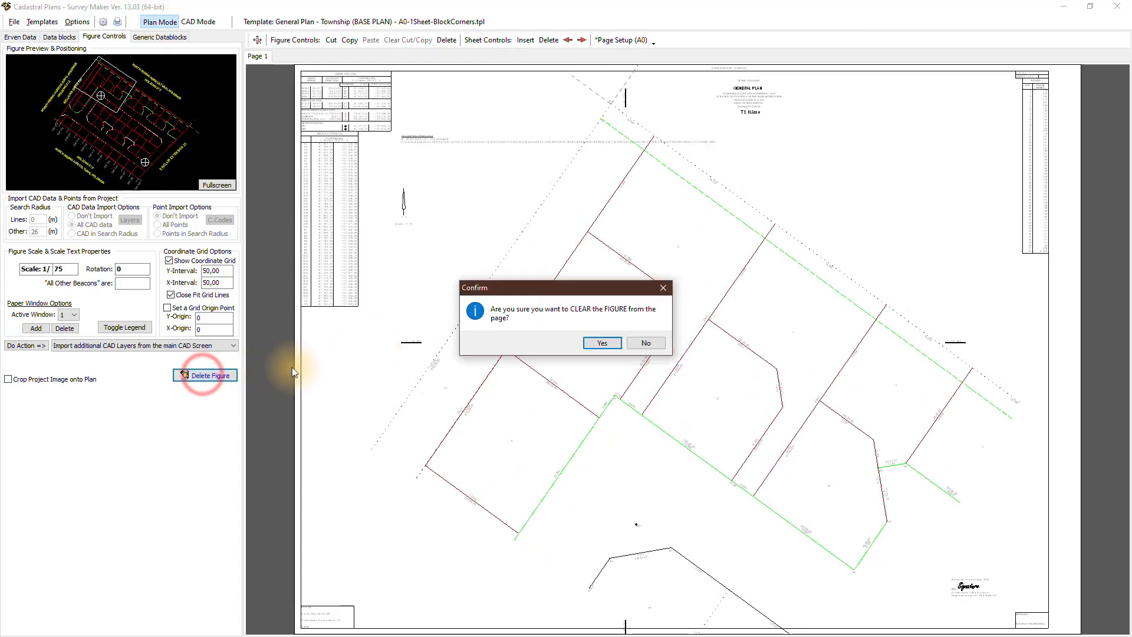
pyautogui.click(603, 344)
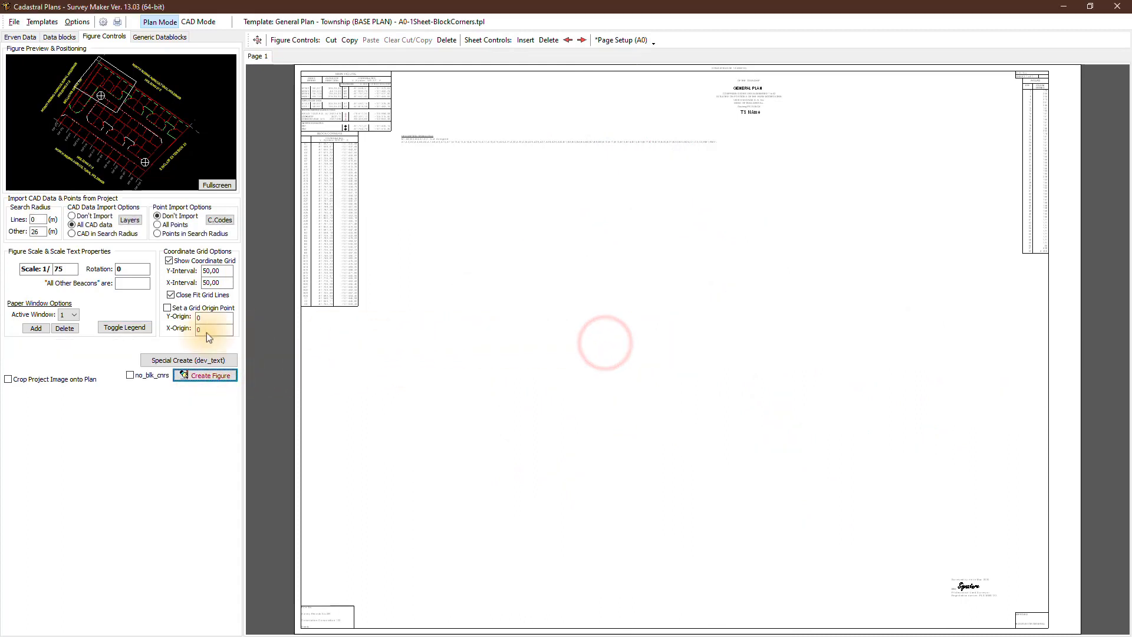
pyautogui.click(61, 328)
pyautogui.click(601, 342)
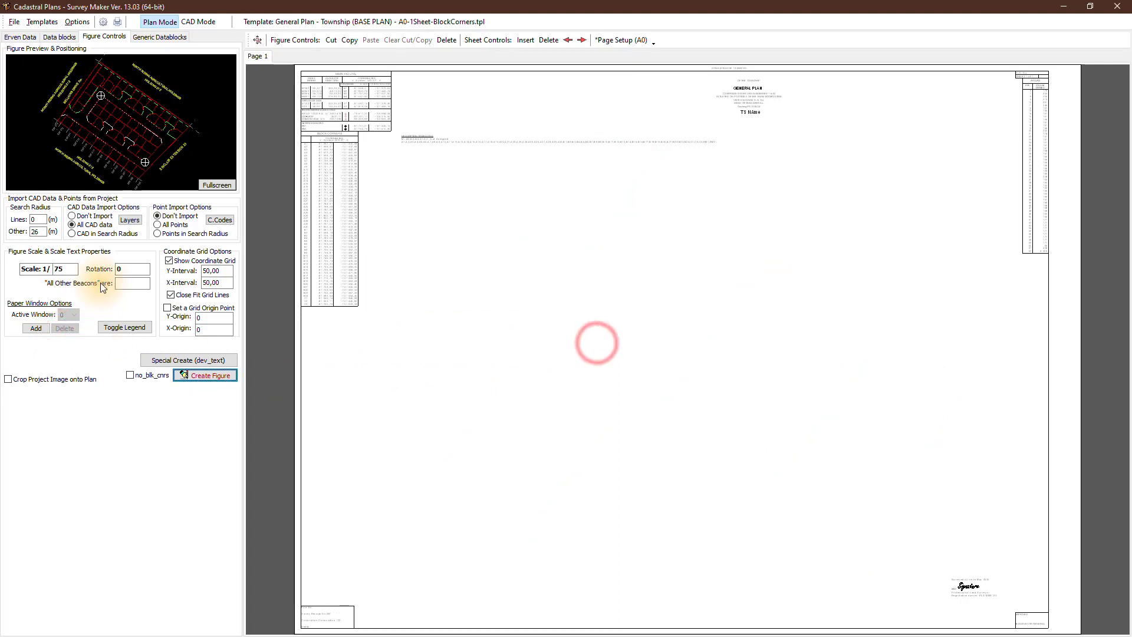
# - Recreate the full township figure at scale 1/250 and move it lower on the sheet, away from the title and data blocks
pyautogui.doubleClick(63, 269)
pyautogui.write('250')
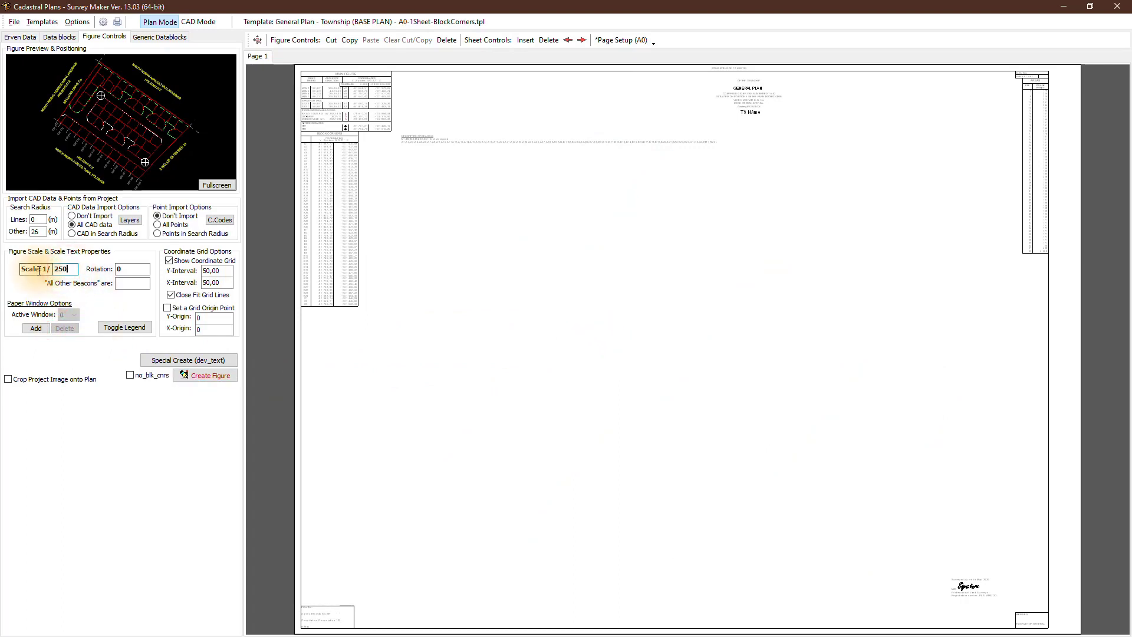
pyautogui.click(205, 376)
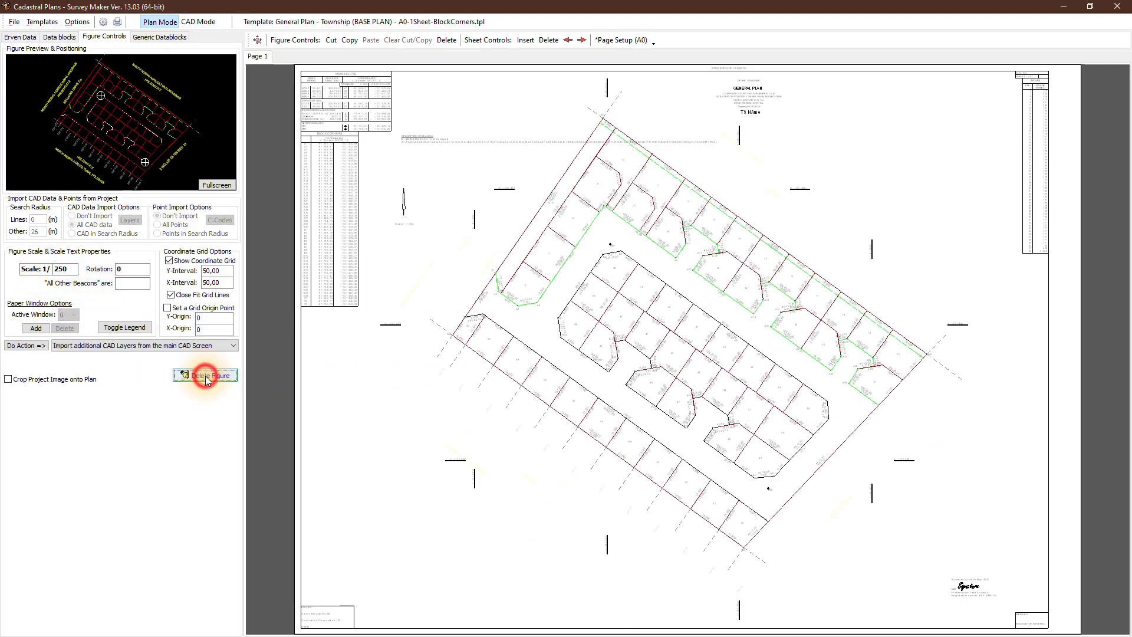
pyautogui.moveTo(538, 253); pyautogui.dragTo(649, 300)
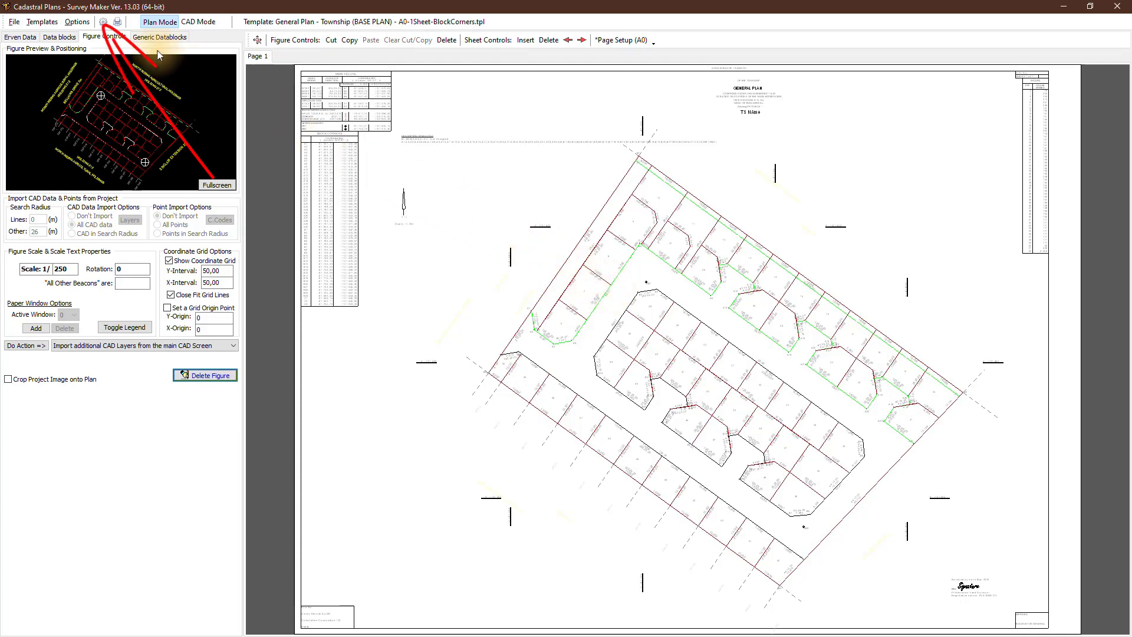
# - Set the Main Figure point pattern to FB.pat in the layout settings and inspect the symbol at beacon M1
pyautogui.click(103, 22)
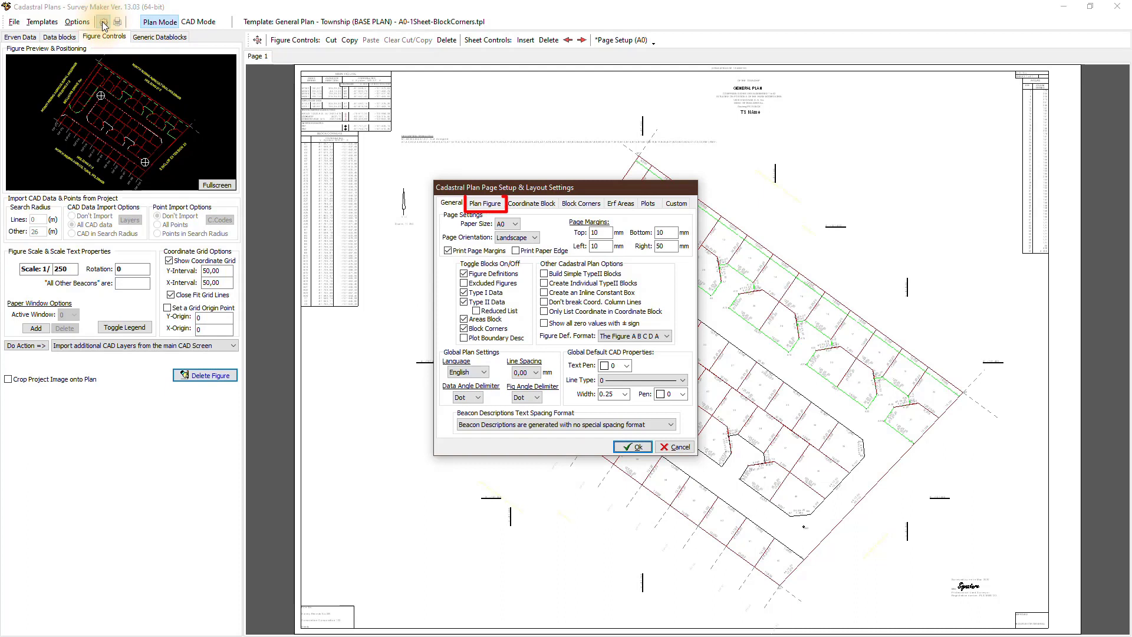
pyautogui.click(495, 204)
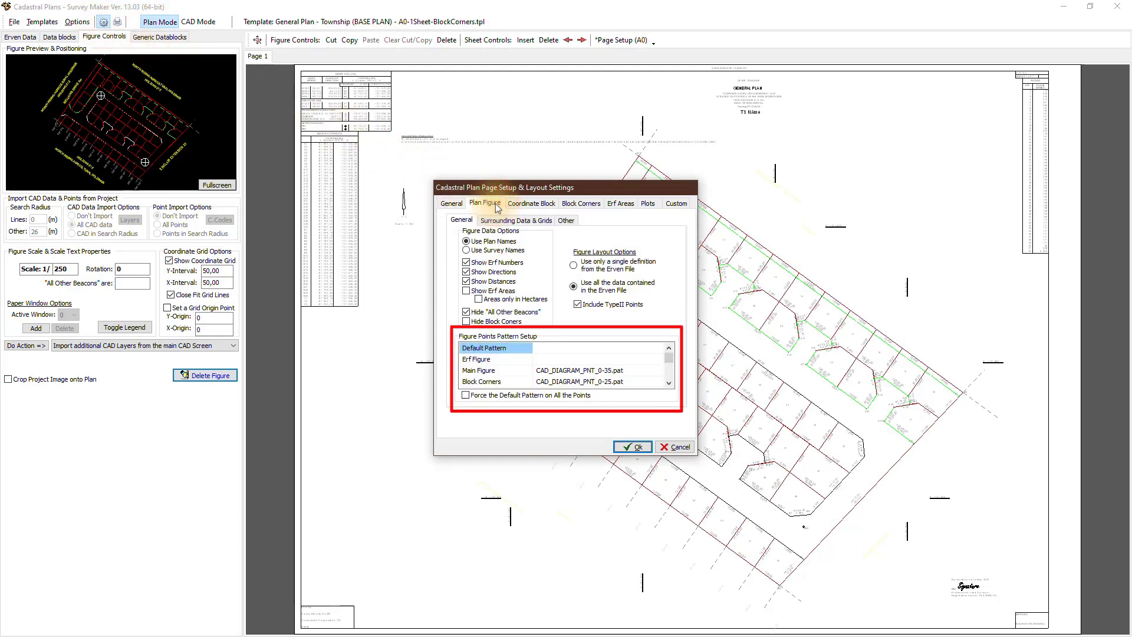
pyautogui.click(670, 359)
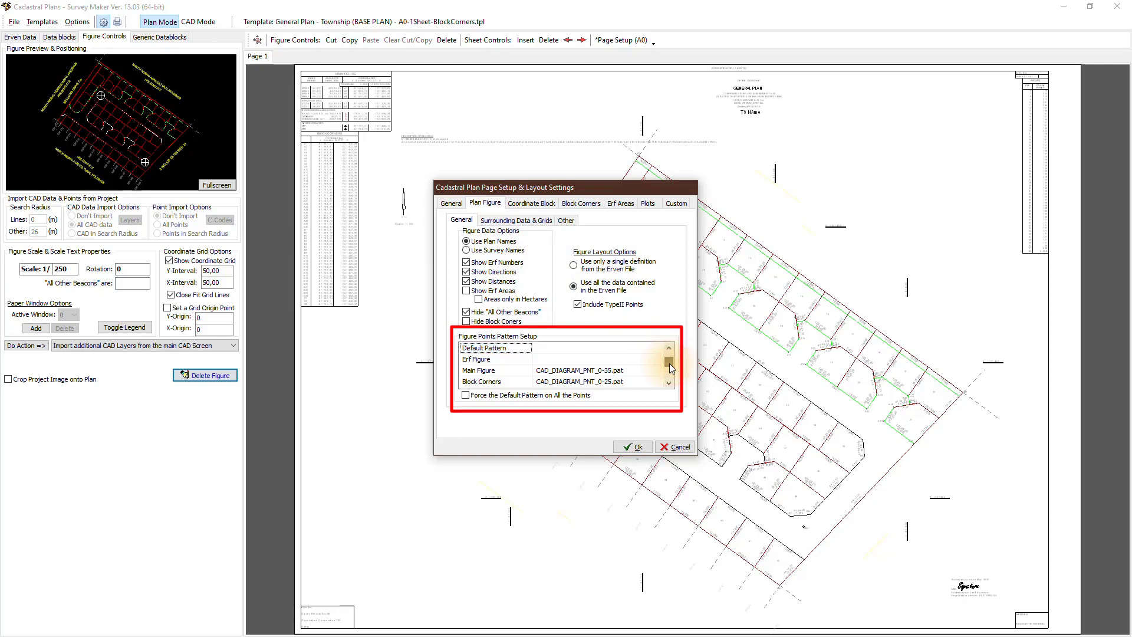
pyautogui.click(670, 363)
pyautogui.click(625, 361)
pyautogui.click(659, 361)
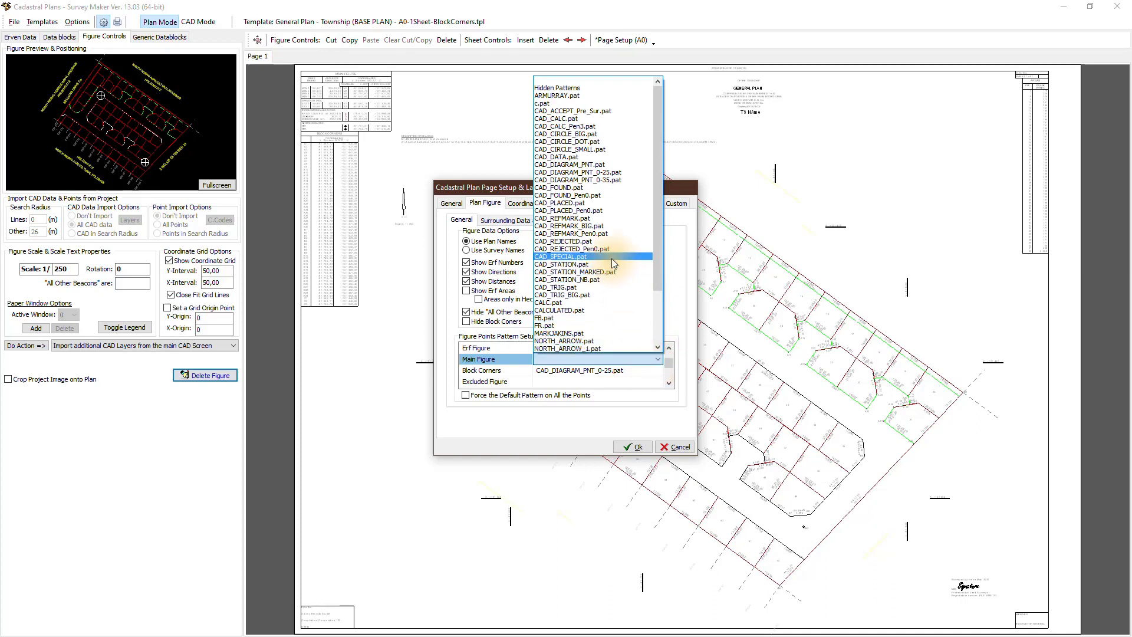
pyautogui.press('Up')
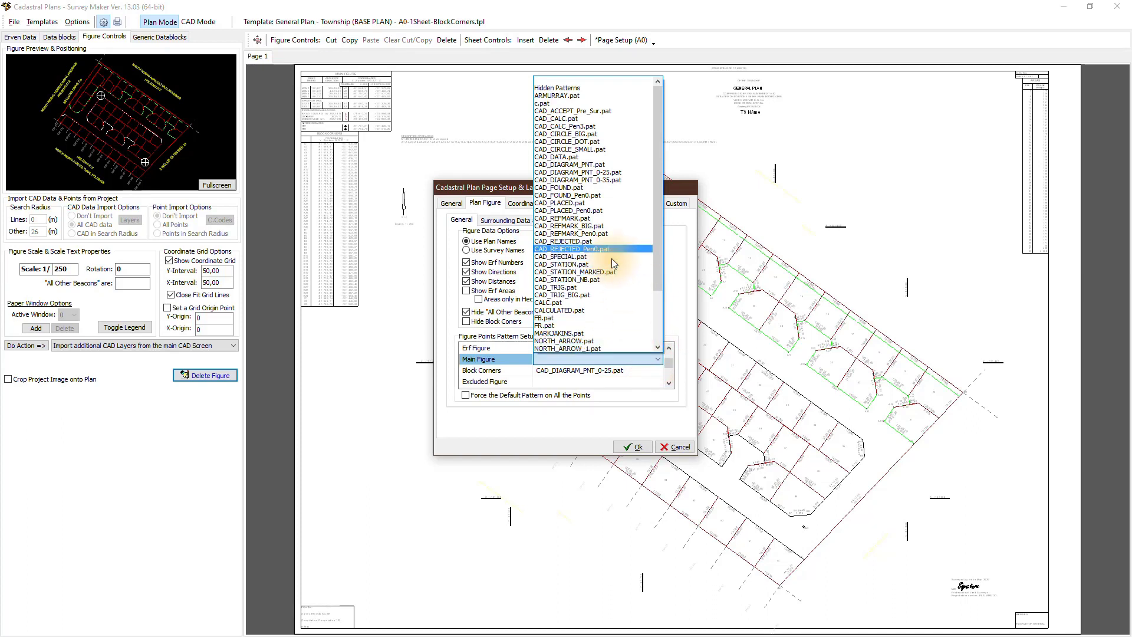
pyautogui.click(540, 317)
pyautogui.click(633, 447)
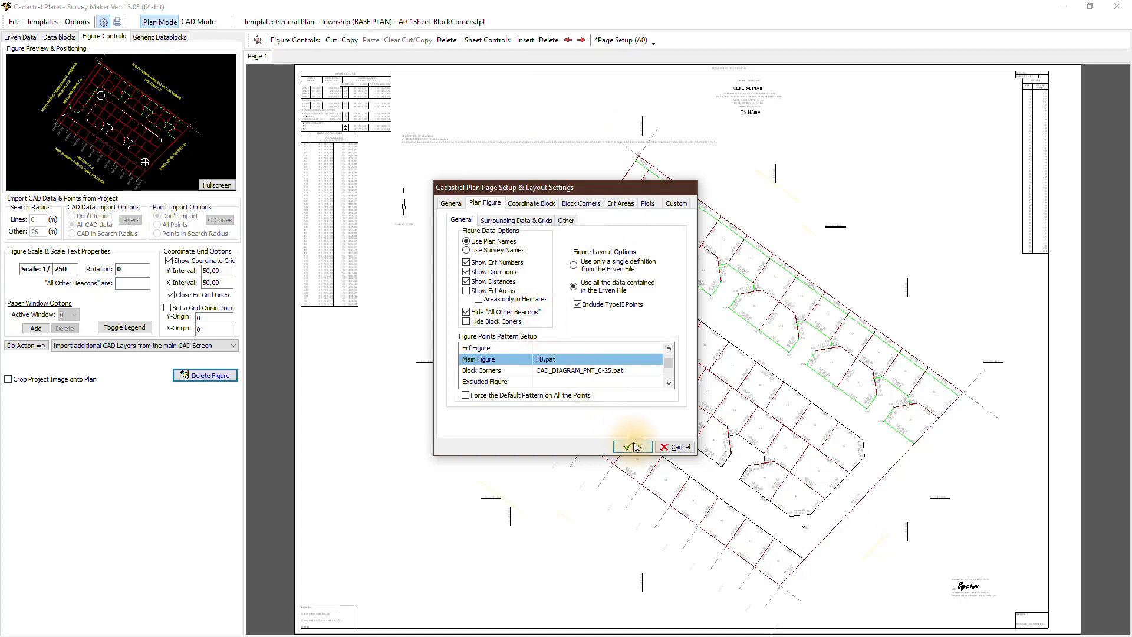
pyautogui.moveTo(639, 164); pyautogui.dragTo(670, 256)
pyautogui.scroll(5, 670, 256)
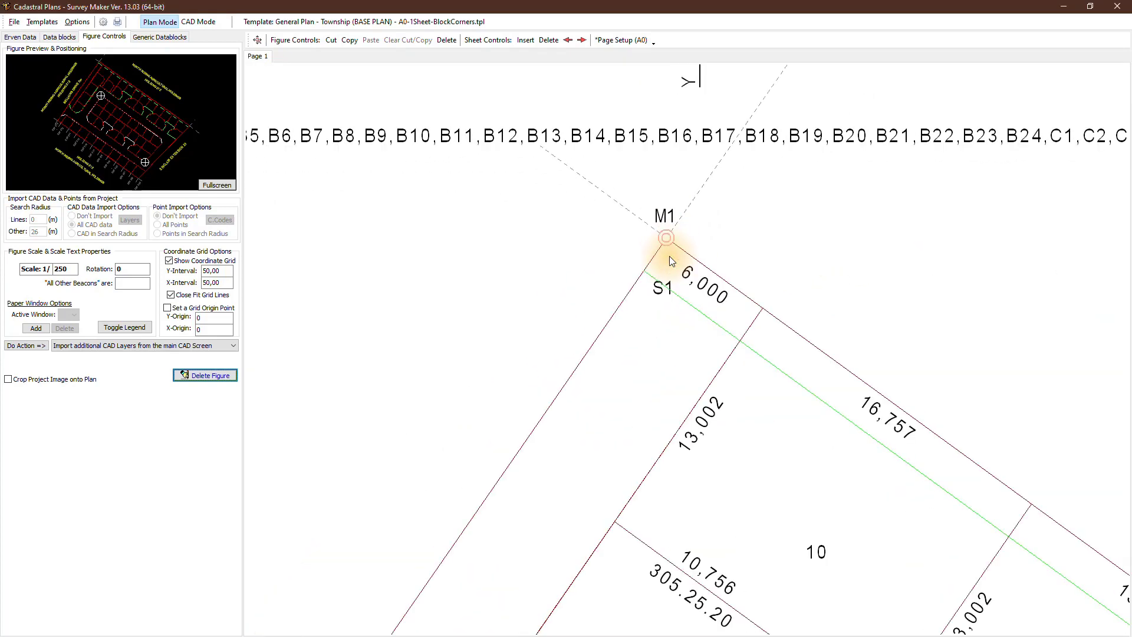
# - Set the Main Figure point pattern back to CAD_DIAGRAM_PNT_0-35.pat in the layout settings
pyautogui.click(103, 22)
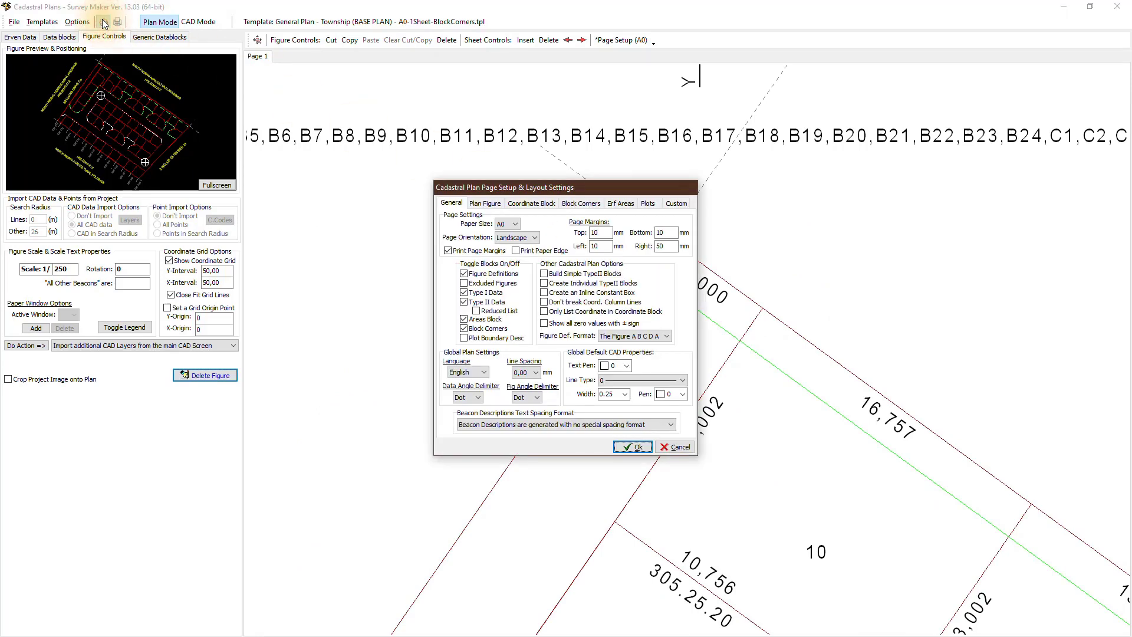
pyautogui.click(485, 202)
pyautogui.click(567, 370)
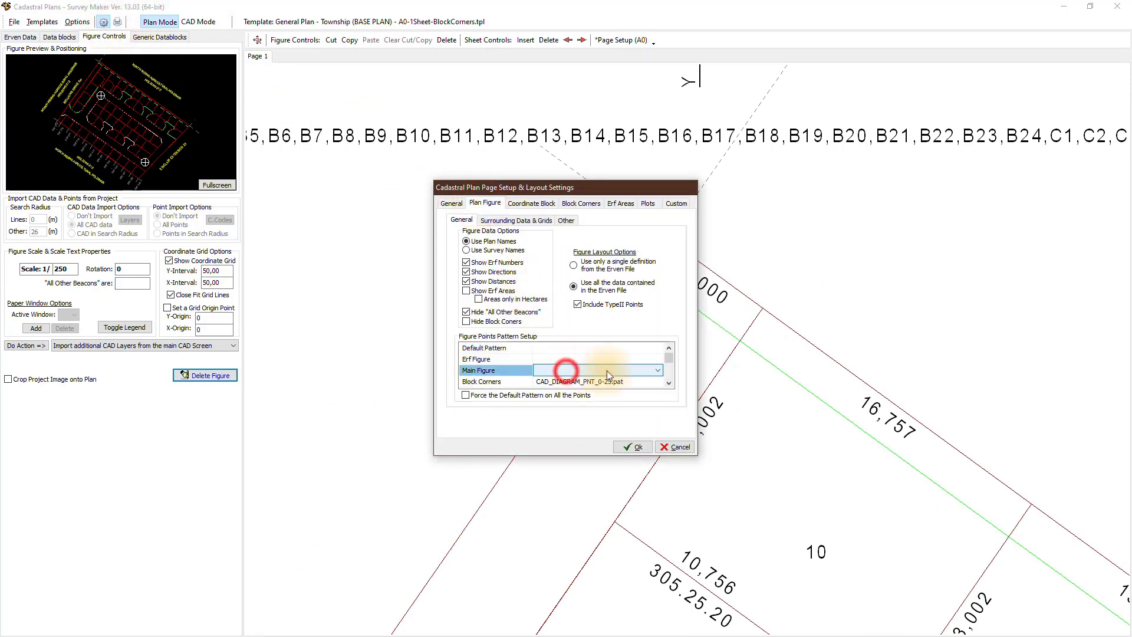
pyautogui.click(657, 369)
pyautogui.click(596, 189)
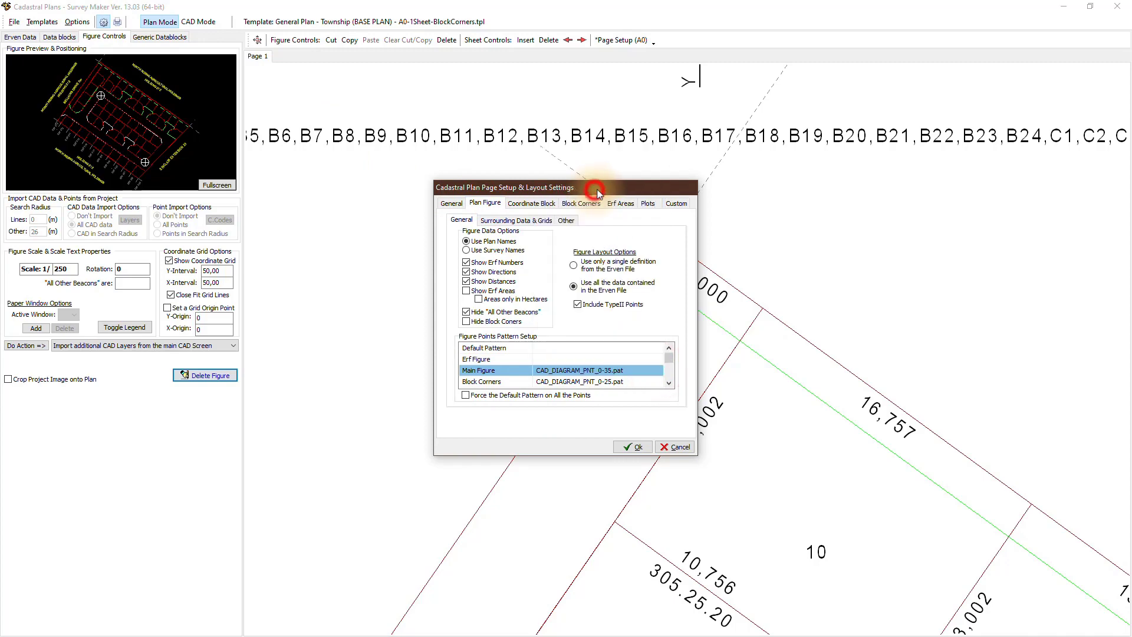
pyautogui.click(501, 437)
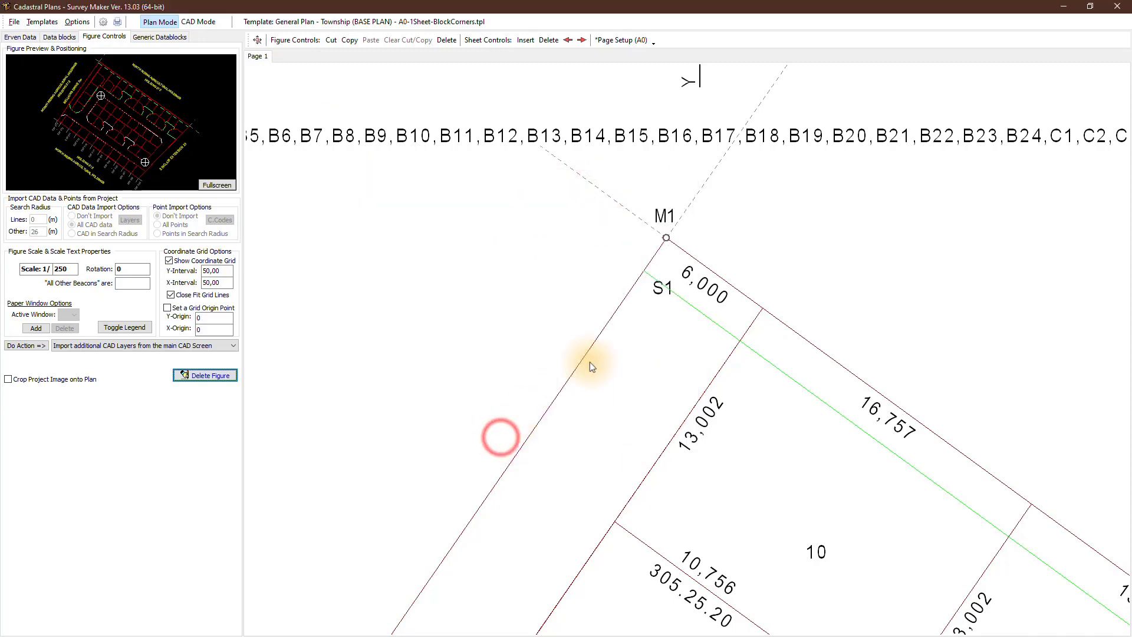
# - Select the Beacon Descriptions data block on the sheet, then switch the plan to CAD mode
pyautogui.click(258, 40)
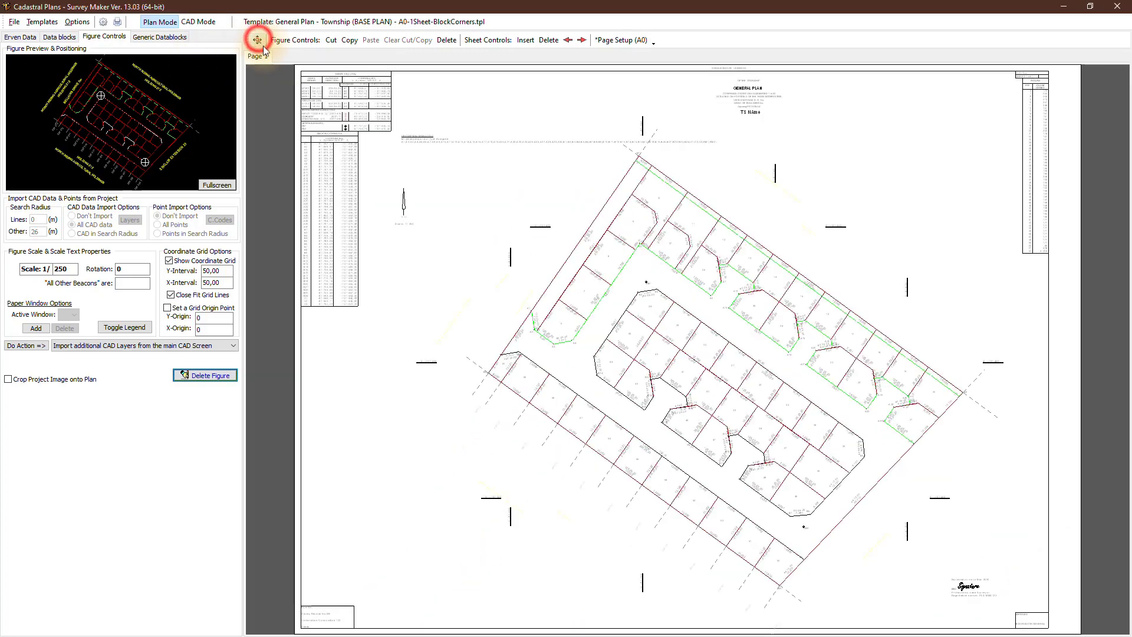
pyautogui.click(380, 136)
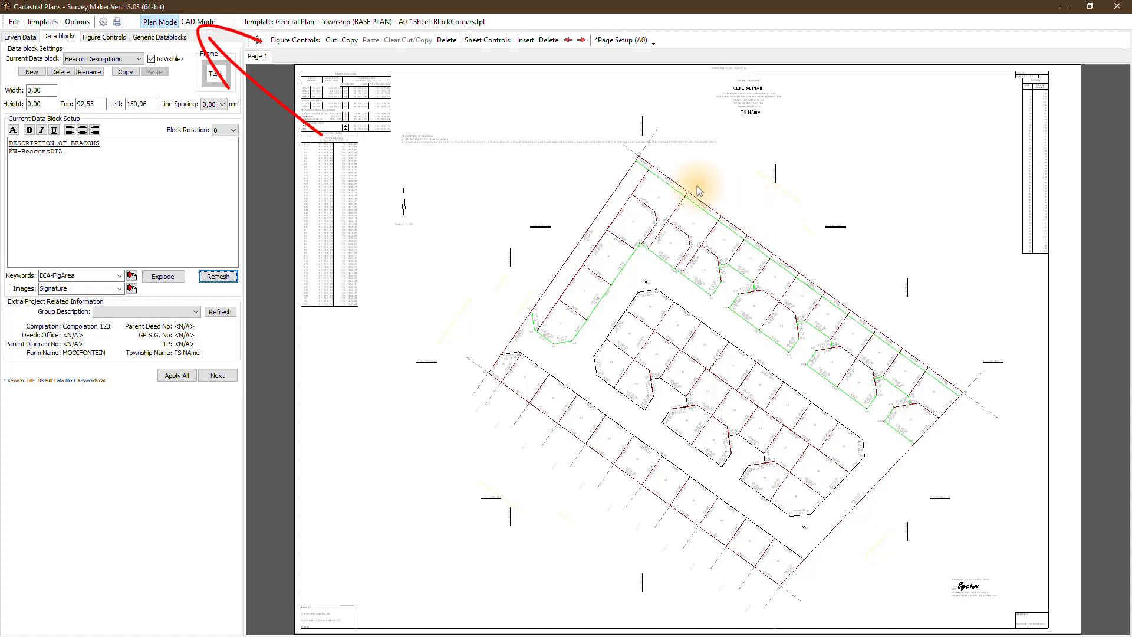
pyautogui.click(210, 25)
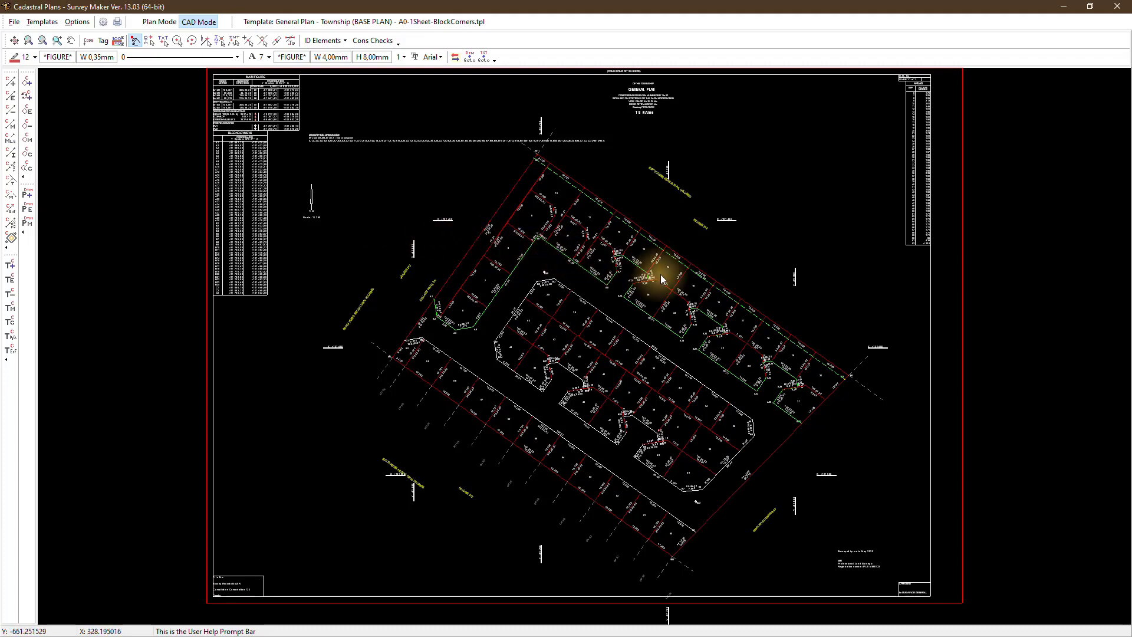
# - Use Move CAD Text to shift direction 170.25.20 and distance 3,182 beside beacon A11 clear of the overlapping labels
pyautogui.scroll(2, 662, 279)
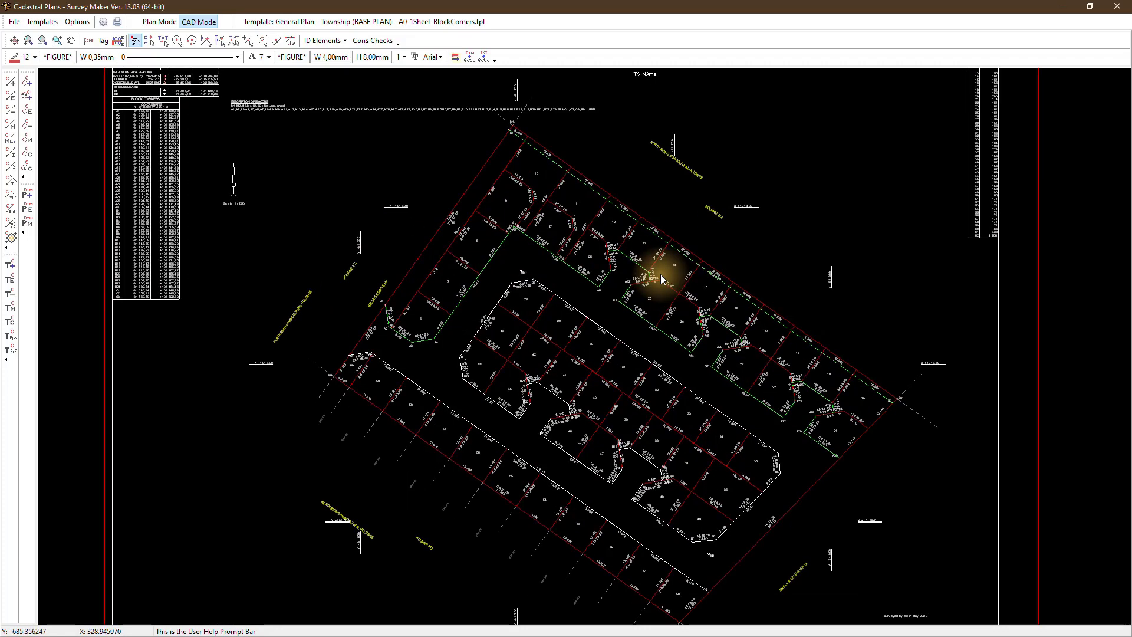
pyautogui.scroll(2, 662, 279)
pyautogui.scroll(3, 662, 279)
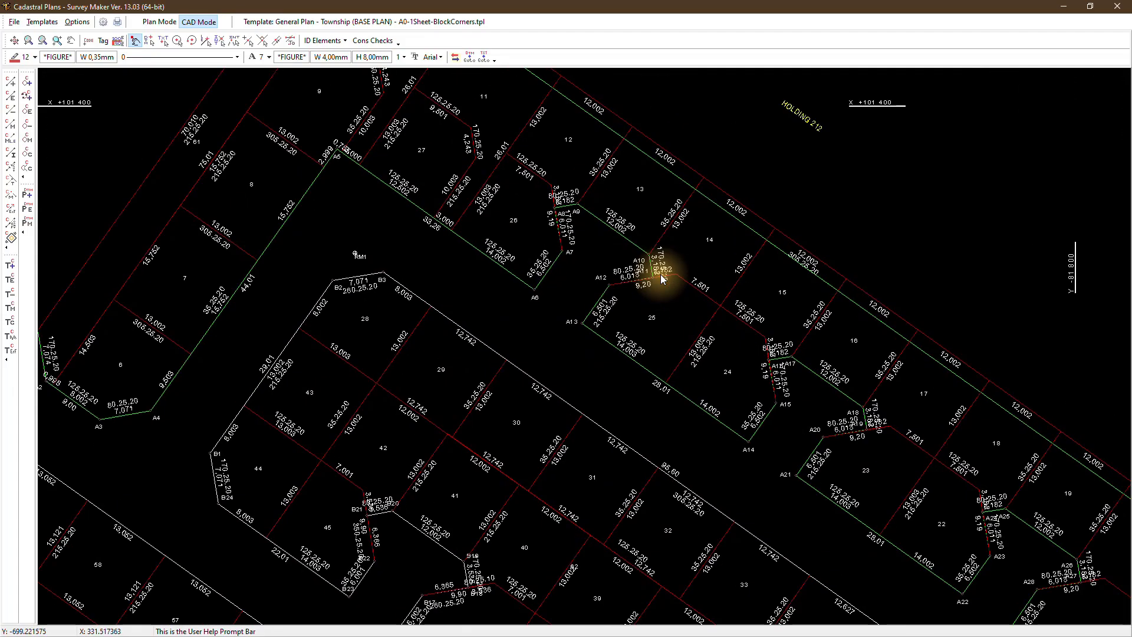
pyautogui.scroll(2, 662, 279)
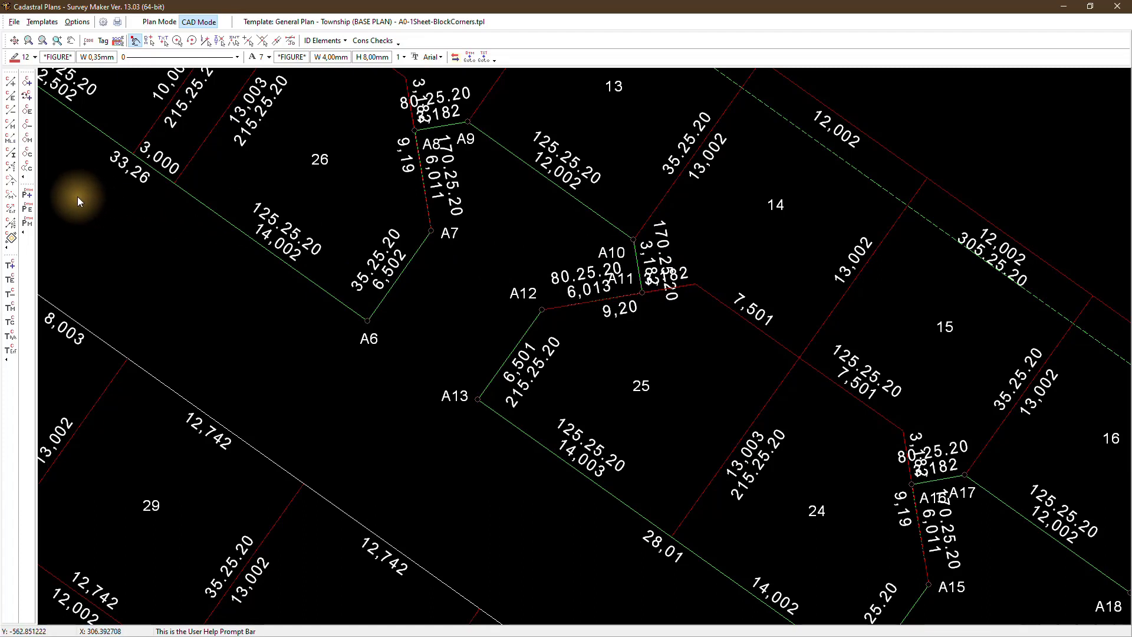
pyautogui.click(11, 308)
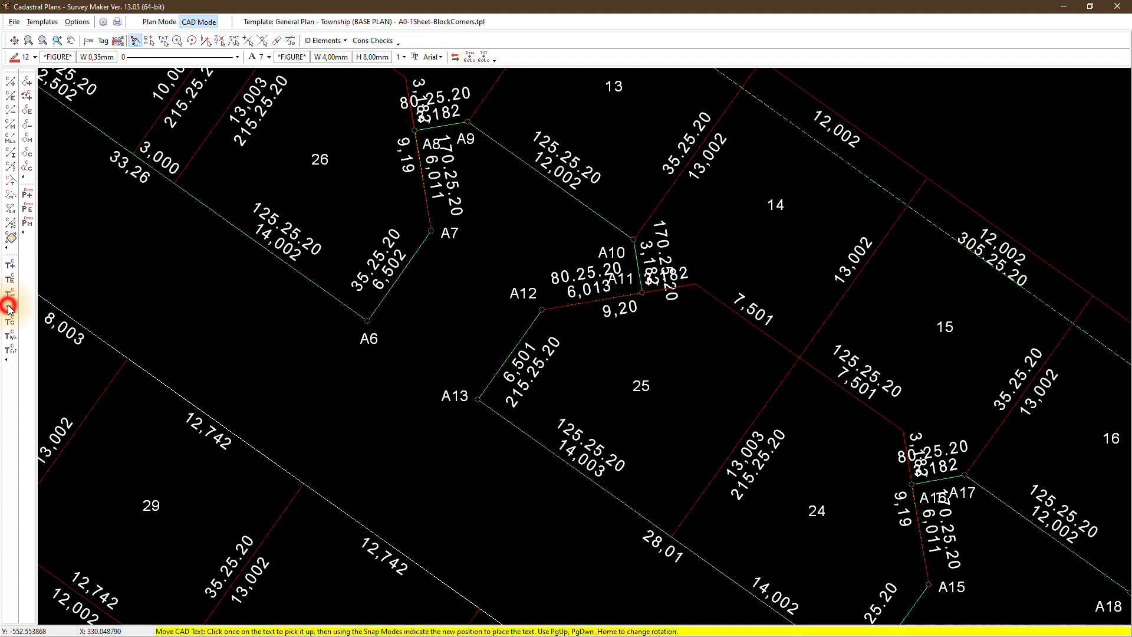
pyautogui.click(665, 257)
pyautogui.click(674, 235)
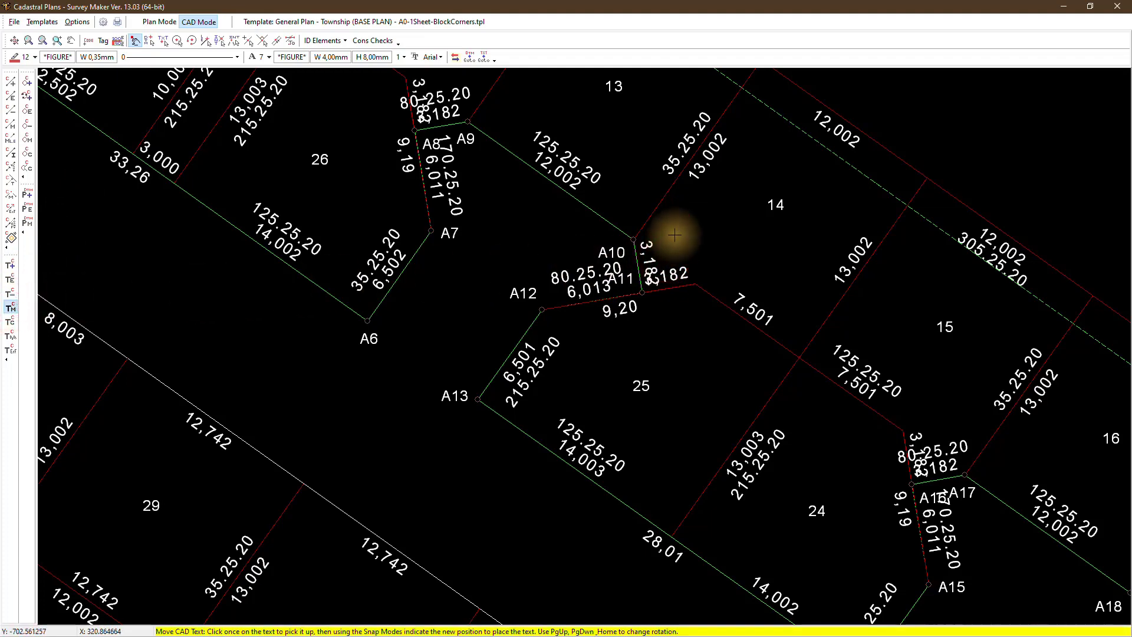
pyautogui.click(673, 277)
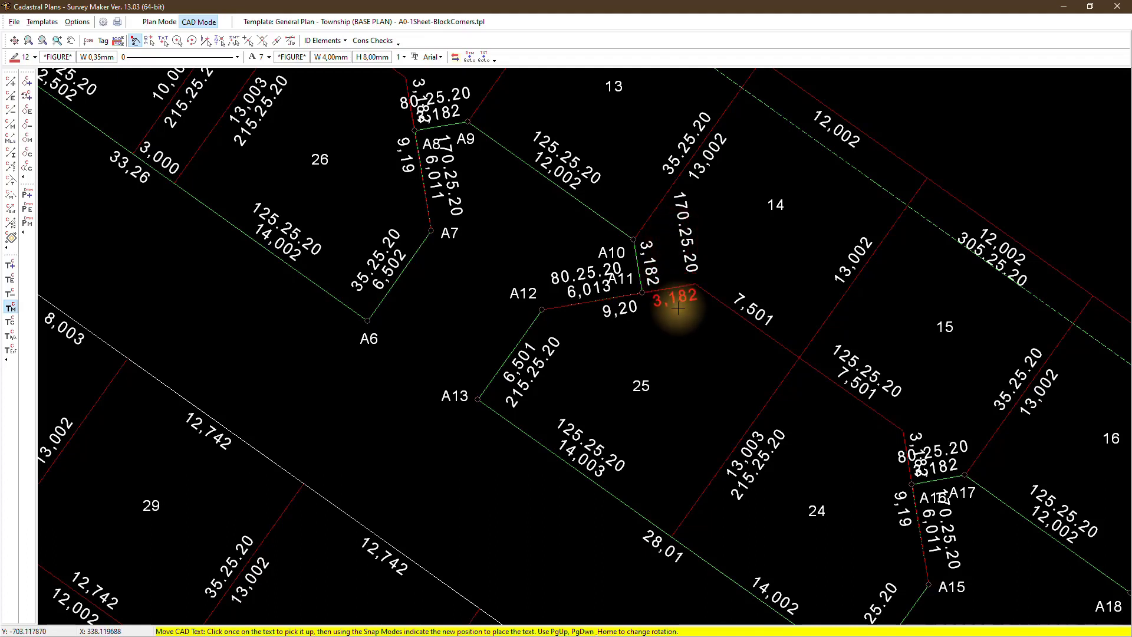
pyautogui.click(679, 308)
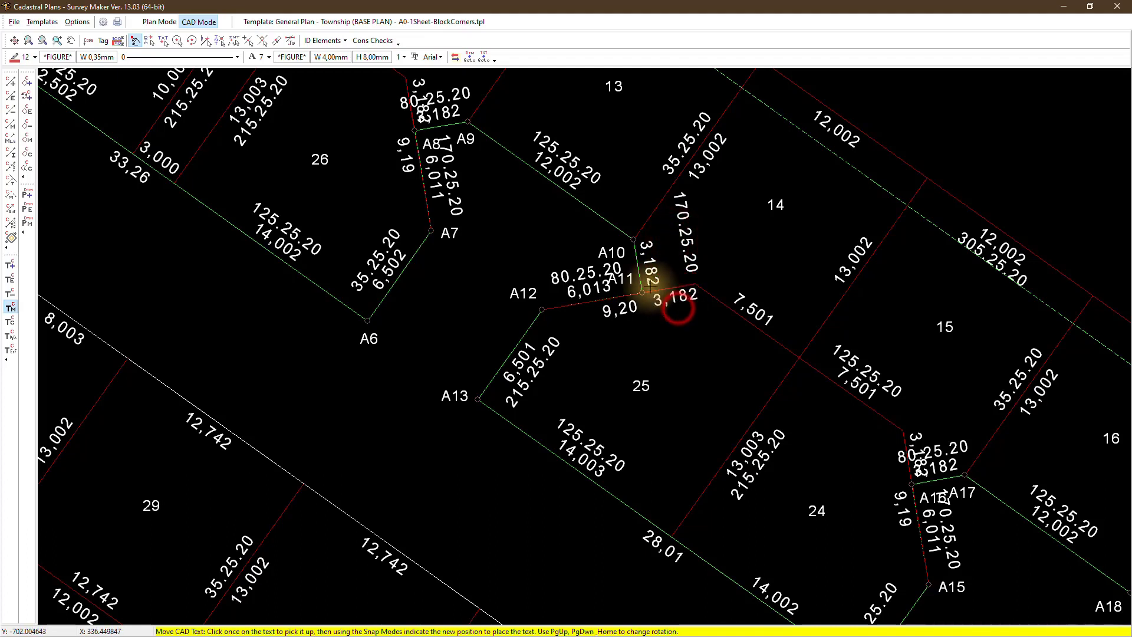
# - Reposition beacon labels A10 and A11 beside their beacons and bring direction 170.25.20 closer to the A10–A11 line
pyautogui.click(613, 253)
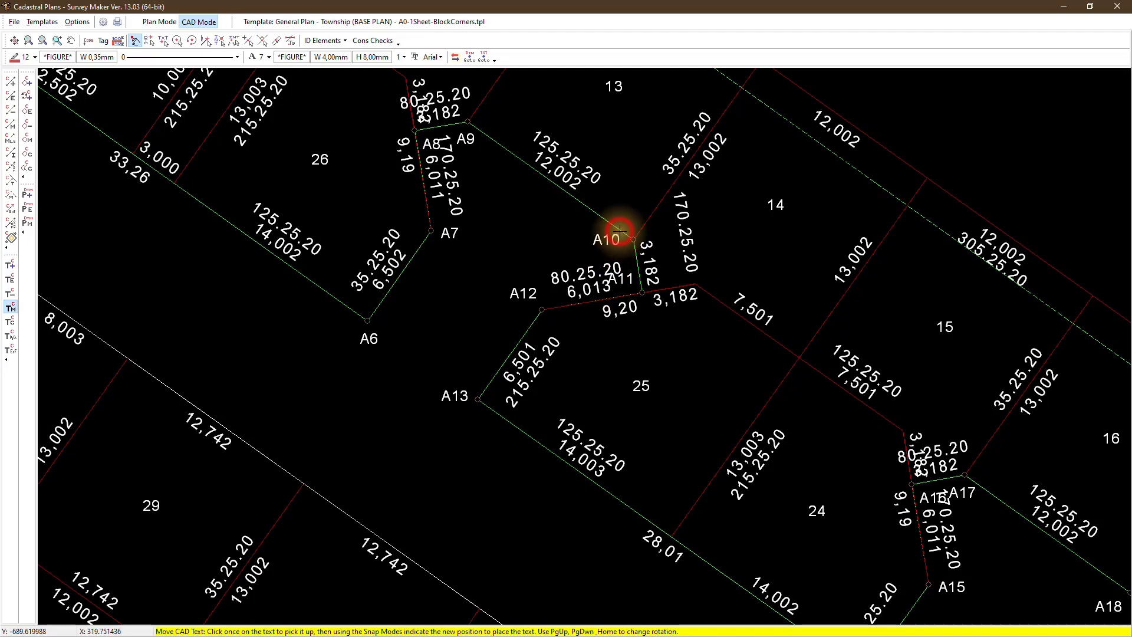
pyautogui.click(624, 278)
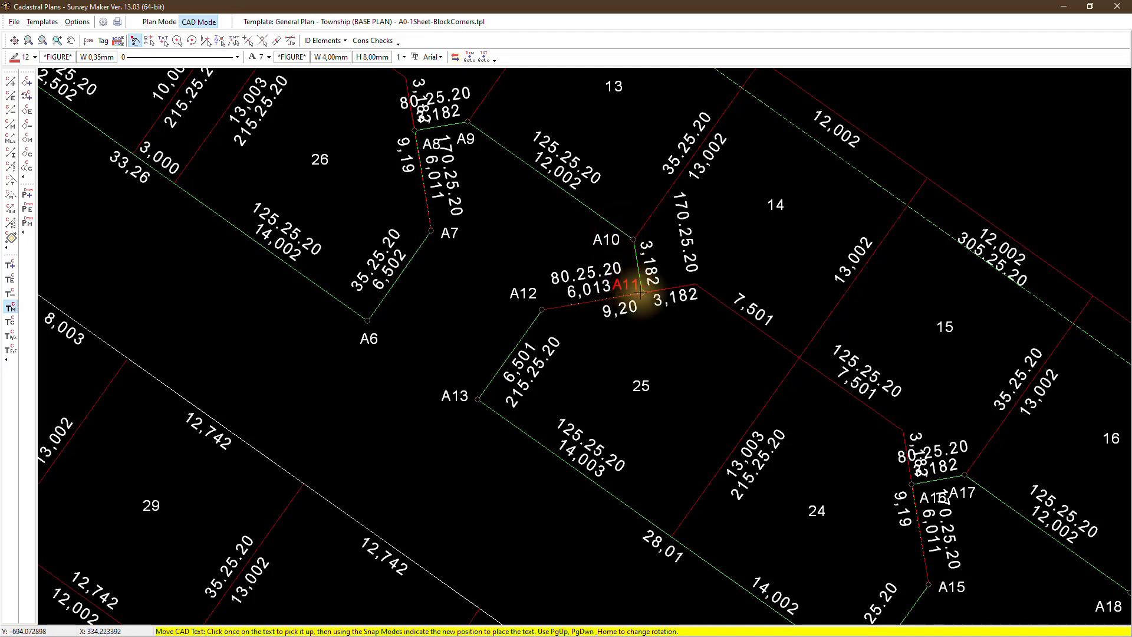
pyautogui.click(641, 295)
pyautogui.click(685, 232)
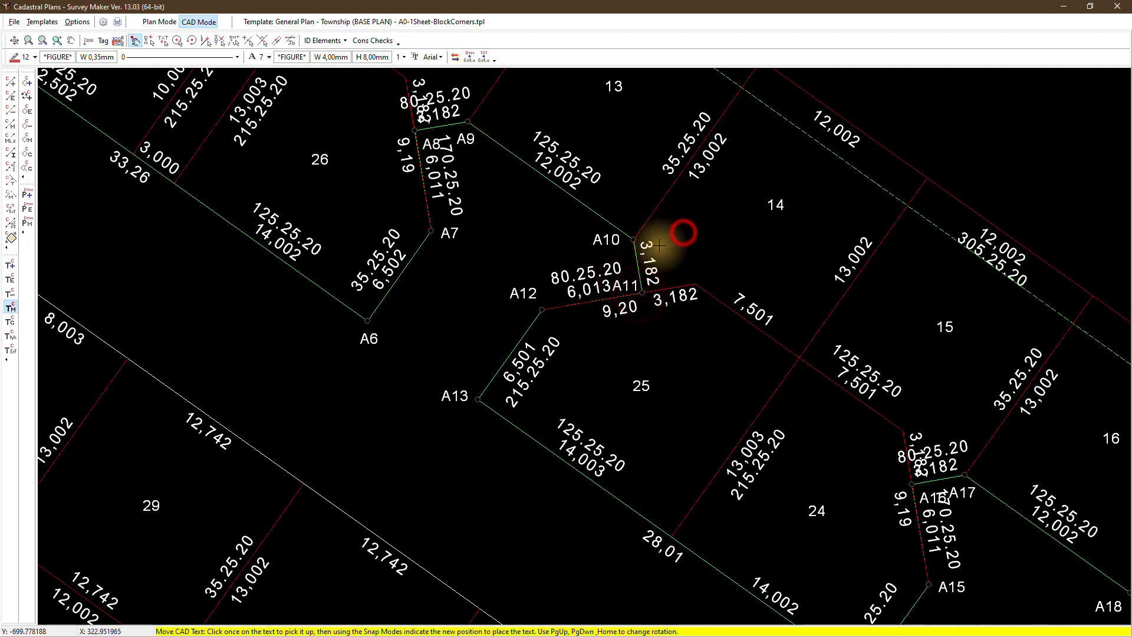
pyautogui.click(661, 251)
pyautogui.press('Escape')
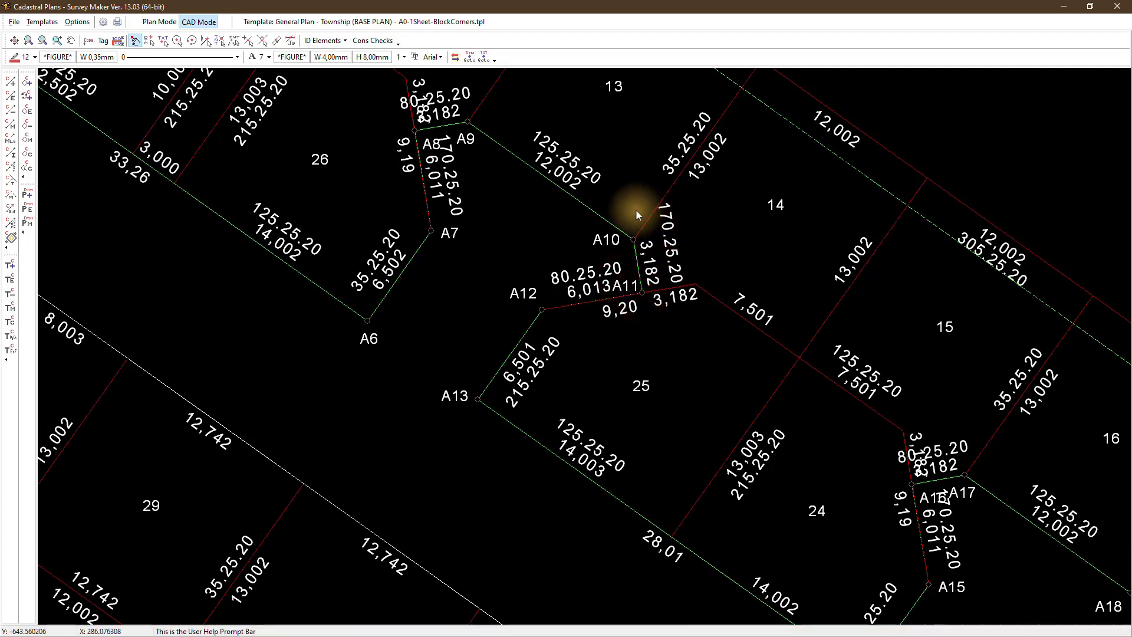
# - Switch the plan to Plan Mode and inspect the moved labels around beacons A10 and A11
pyautogui.click(156, 21)
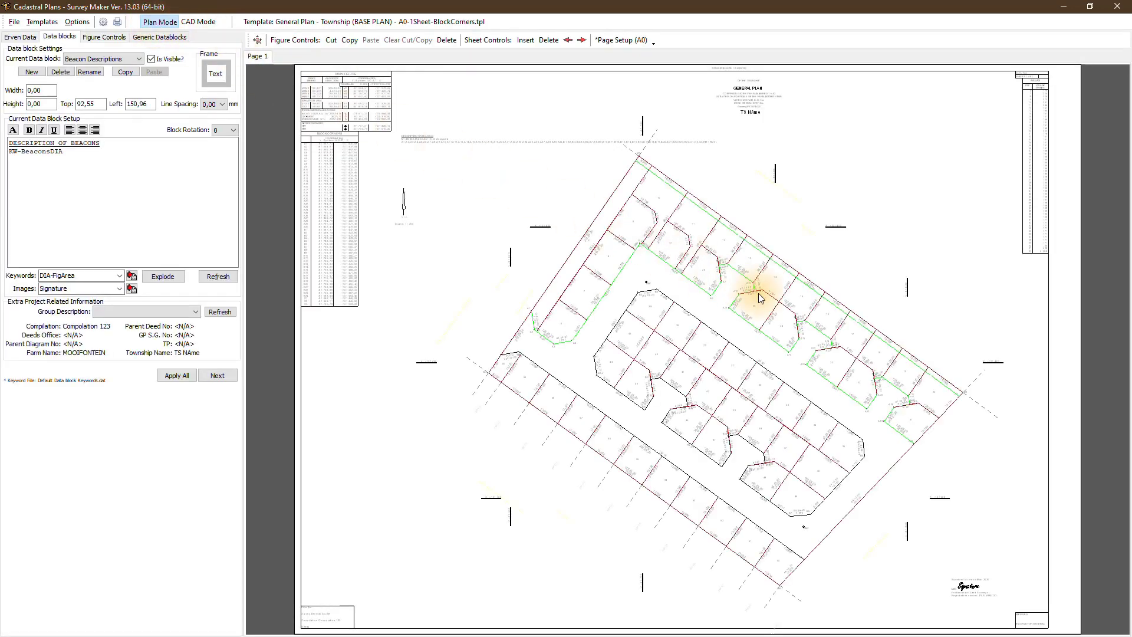
pyautogui.scroll(5, 758, 293)
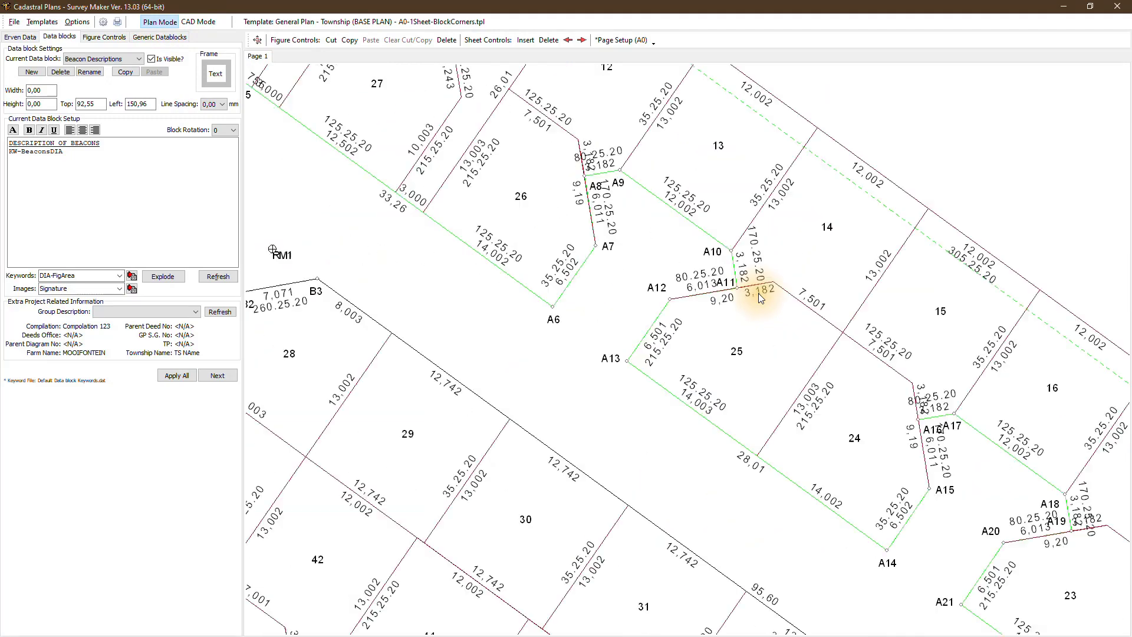
pyautogui.scroll(1, 758, 292)
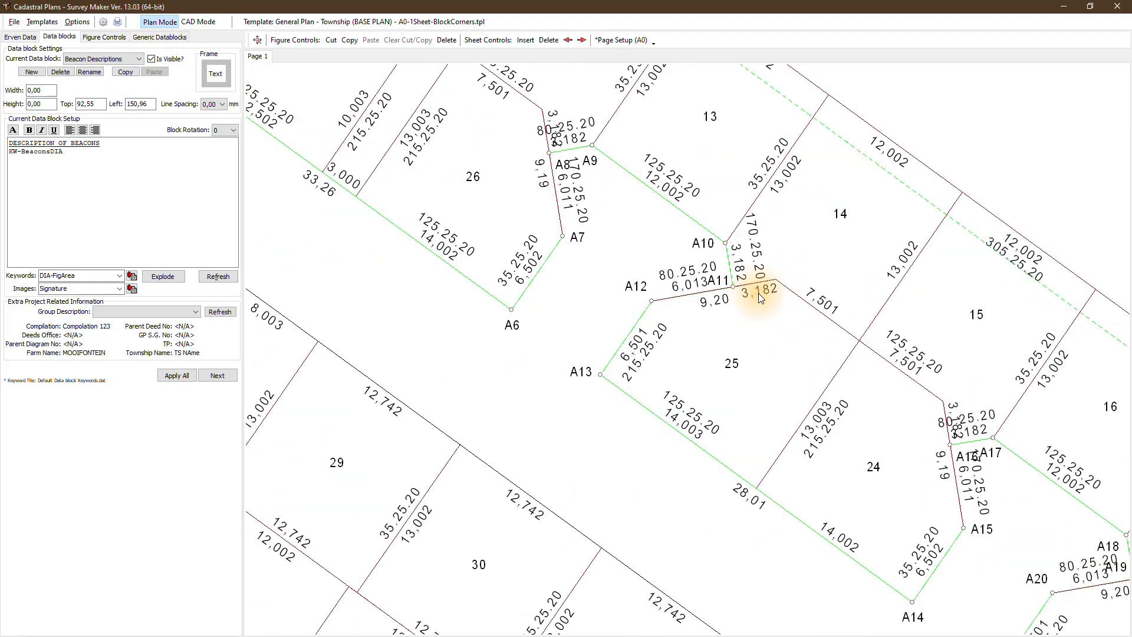
pyautogui.scroll(-2, 759, 295)
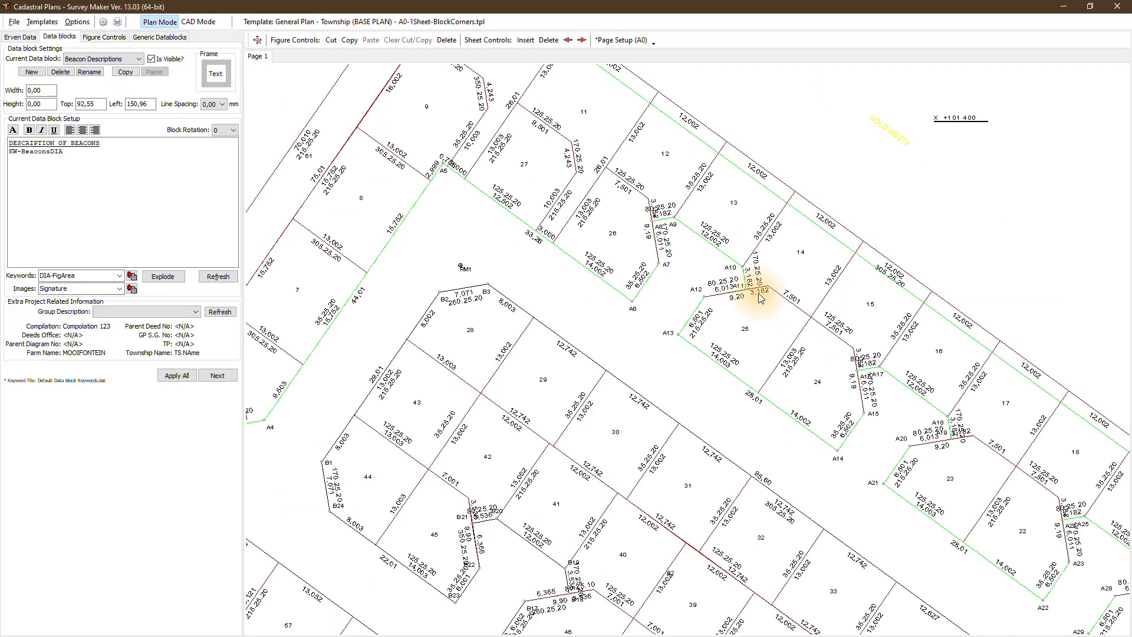
pyautogui.click(258, 41)
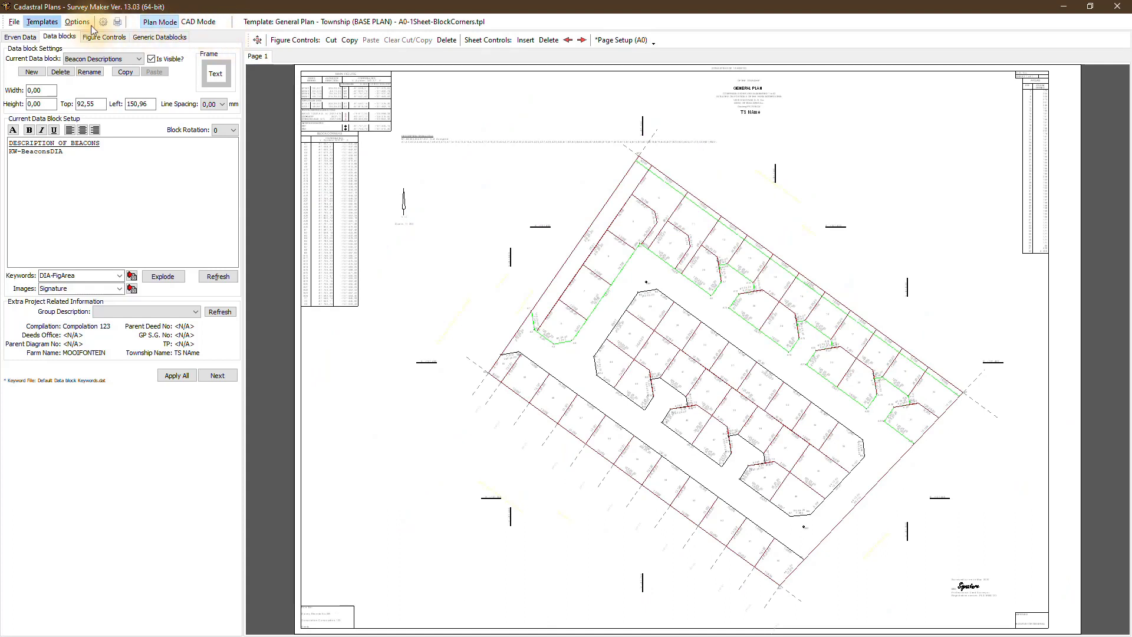
# - Save the cadastral plan as General Plan in the CAD Cleaning project folder
pyautogui.click(13, 22)
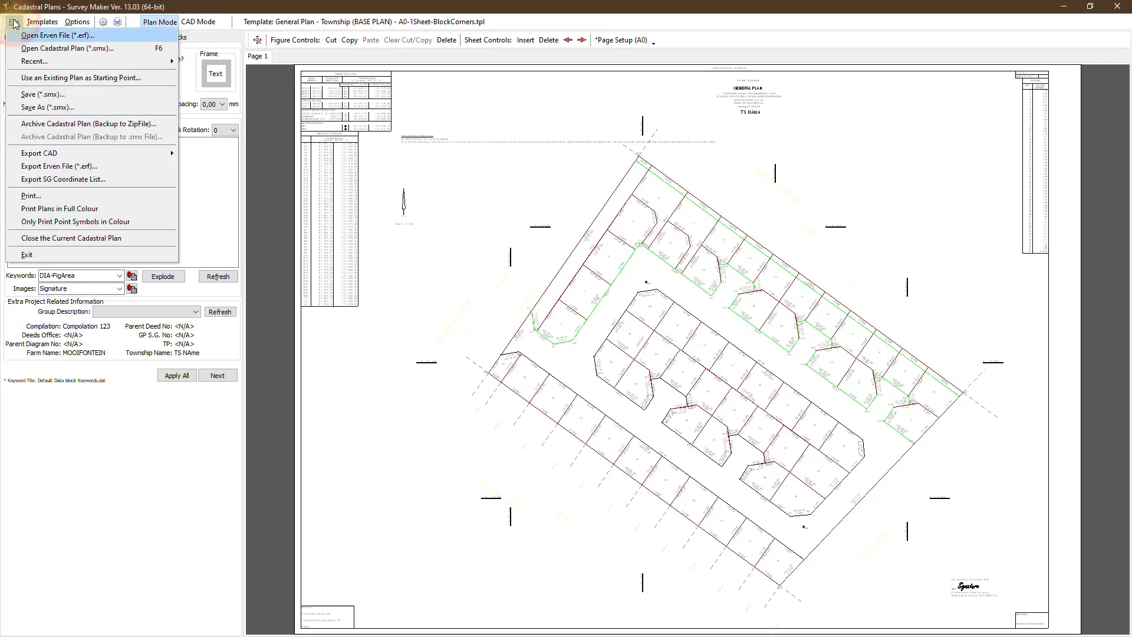
pyautogui.click(29, 94)
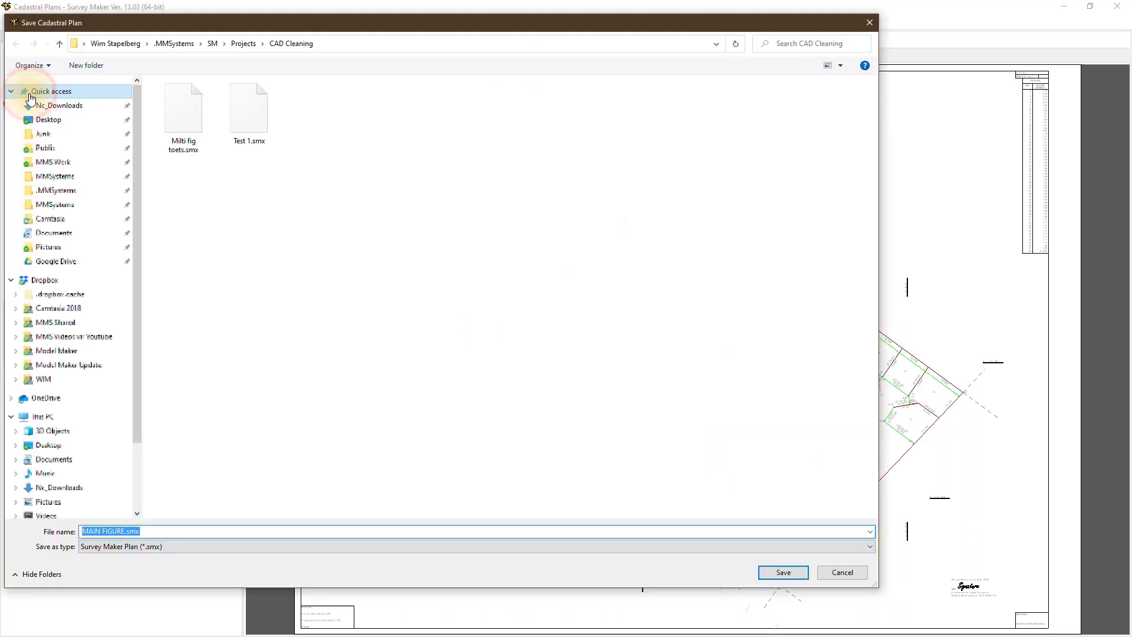
pyautogui.moveTo(146, 531); pyautogui.dragTo(53, 532)
pyautogui.write('General Plan')
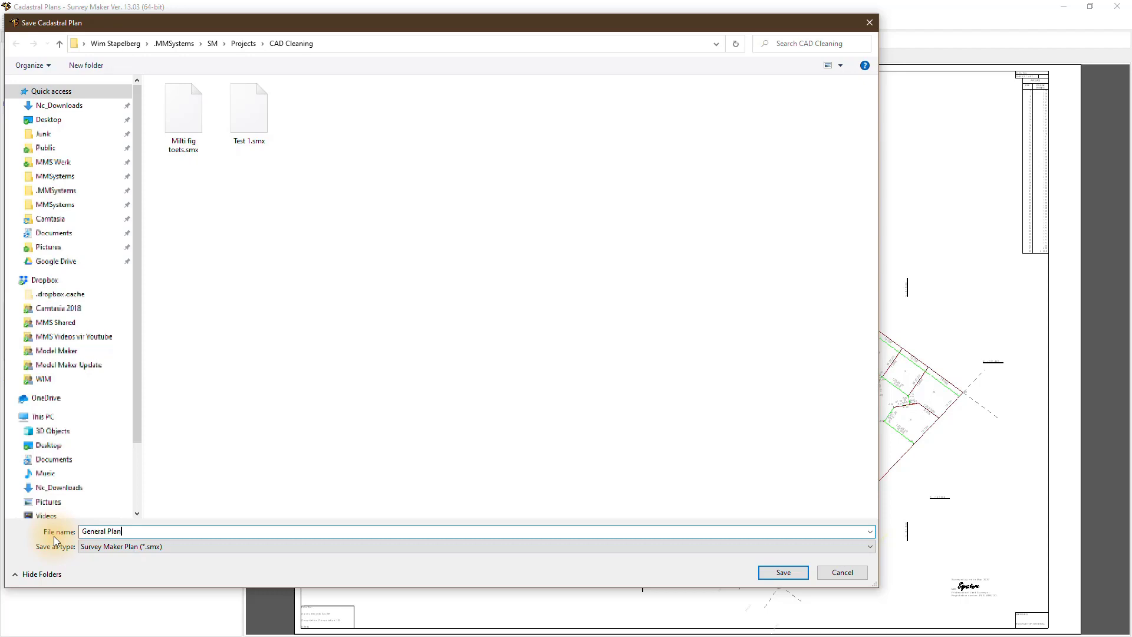
pyautogui.click(783, 572)
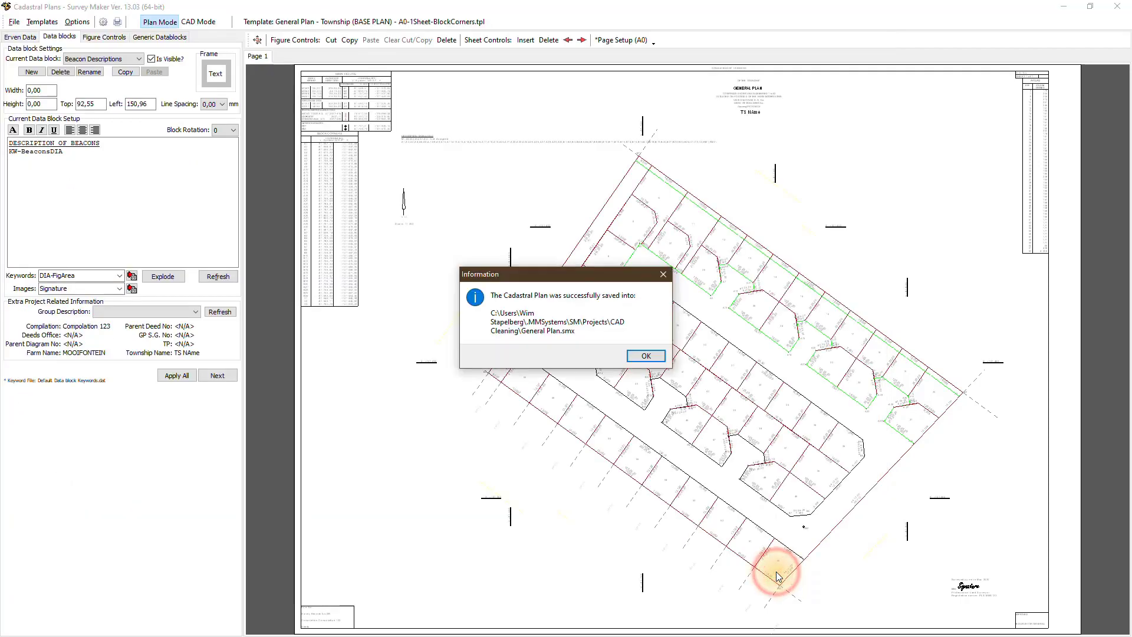
pyautogui.click(647, 356)
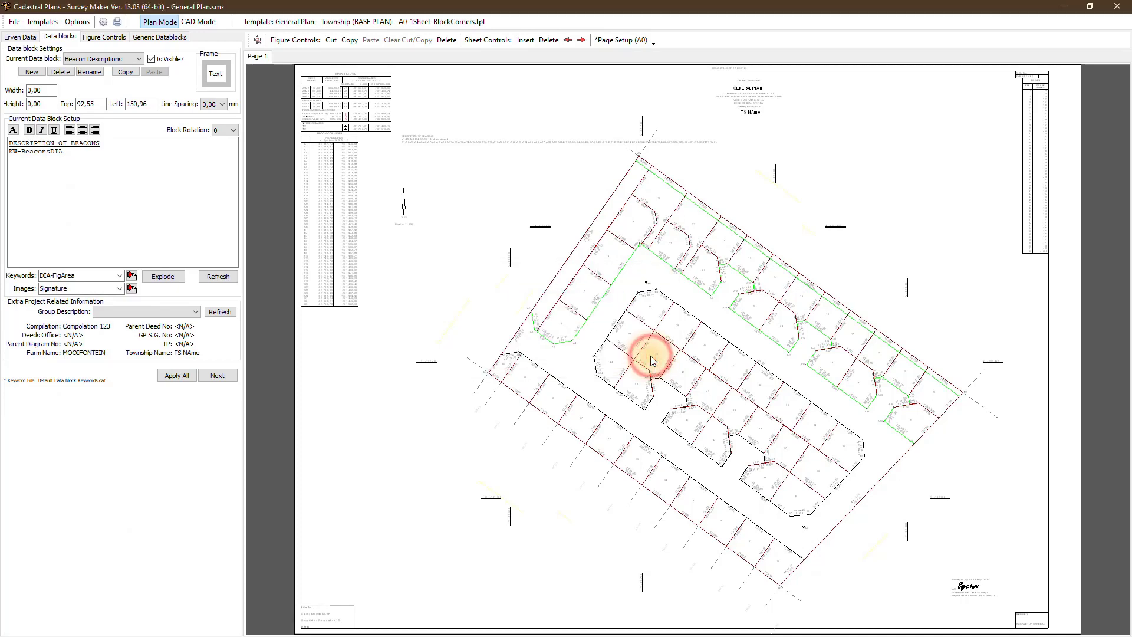
# - Close the Cadastral Plans window and start Cadastral Plans again from Survey Maker
pyautogui.click(1118, 7)
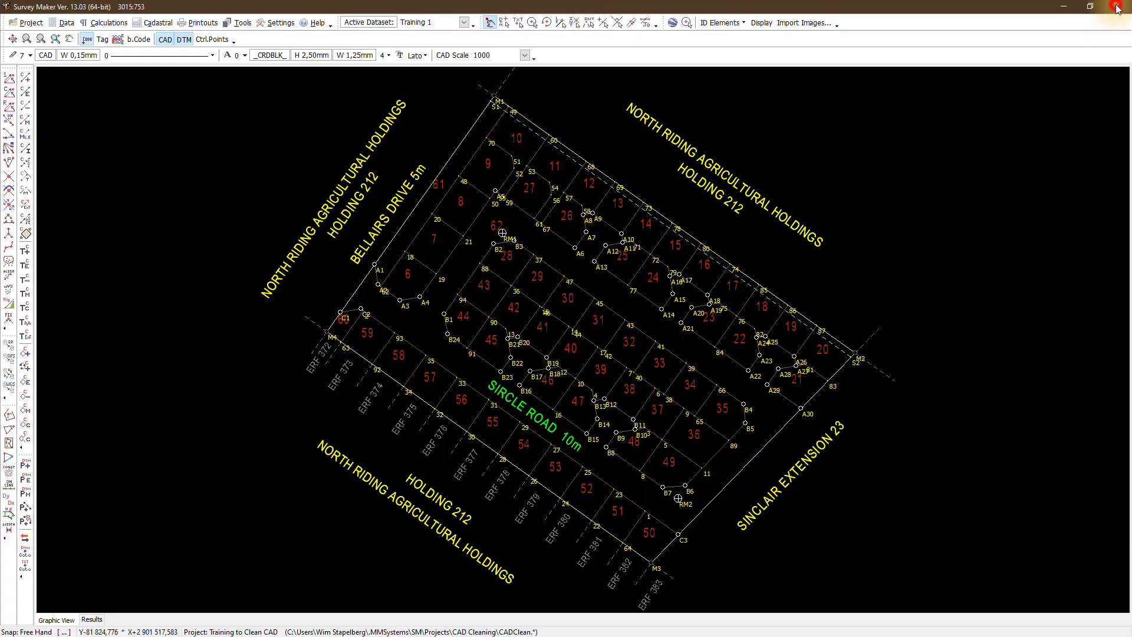
pyautogui.click(153, 23)
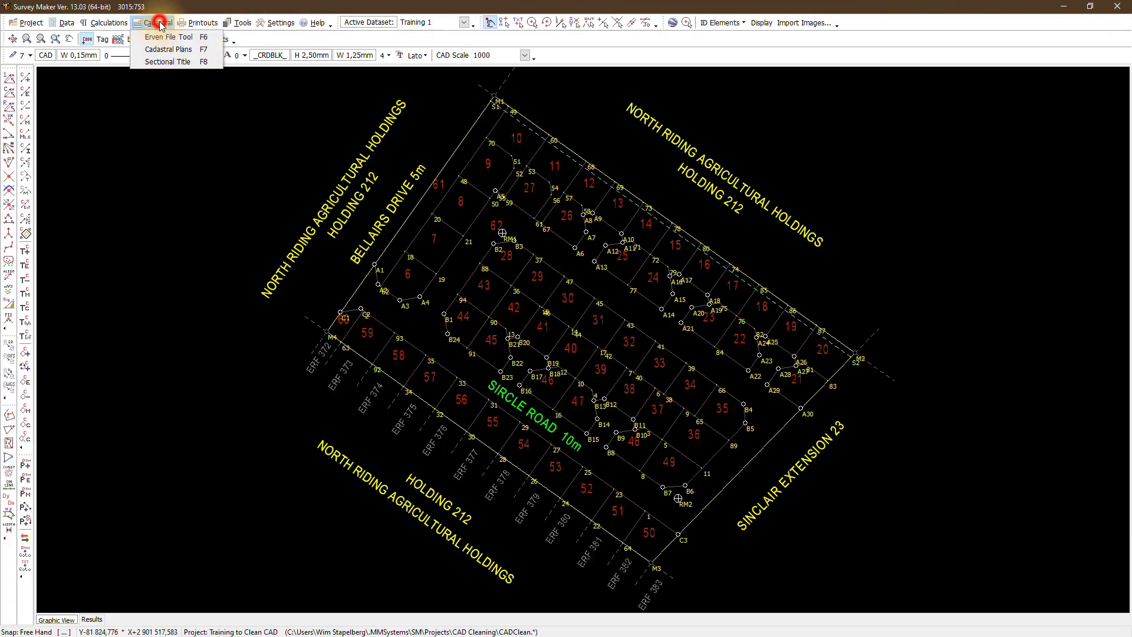
pyautogui.click(158, 50)
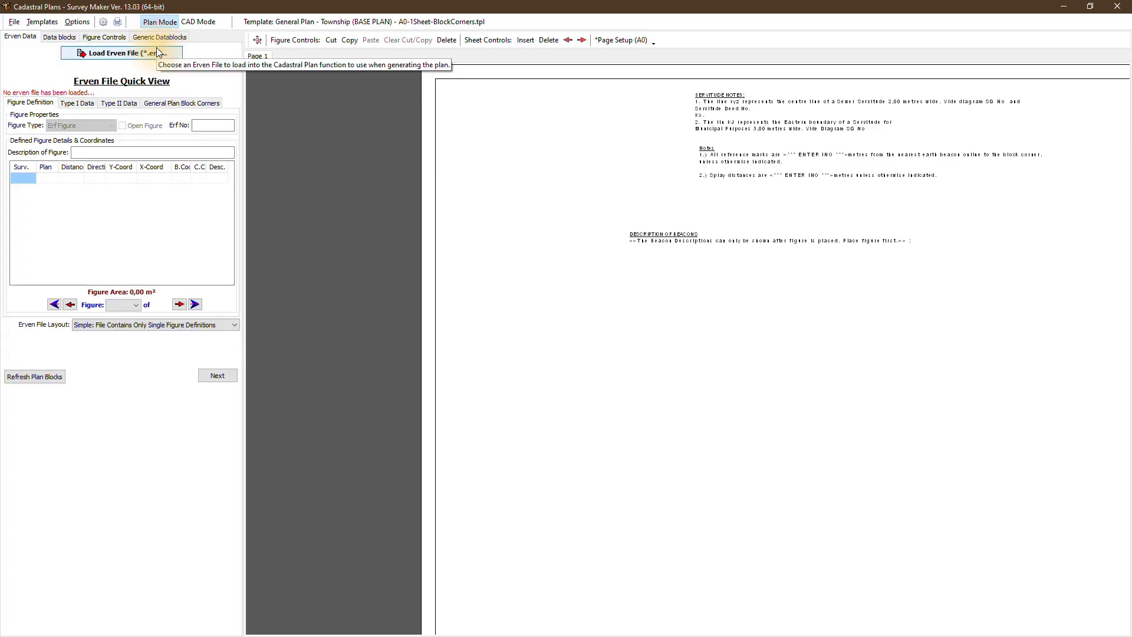
# - Open the saved cadastral plan General Plan.smx from the CAD Cleaning folder
pyautogui.click(14, 22)
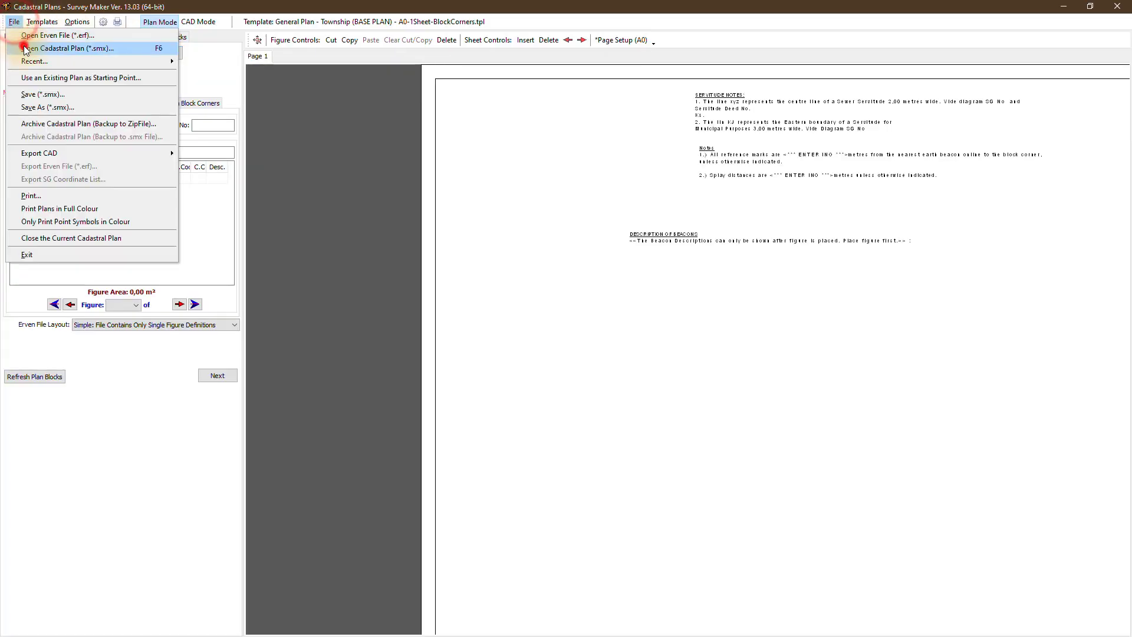
pyautogui.click(24, 47)
pyautogui.click(225, 112)
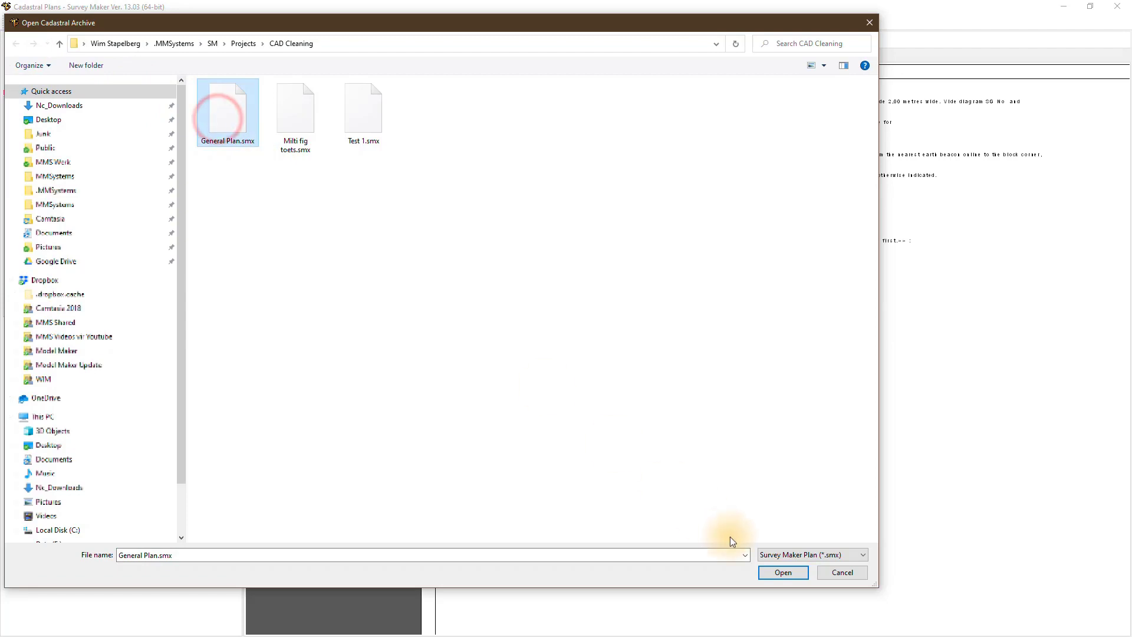
pyautogui.click(774, 573)
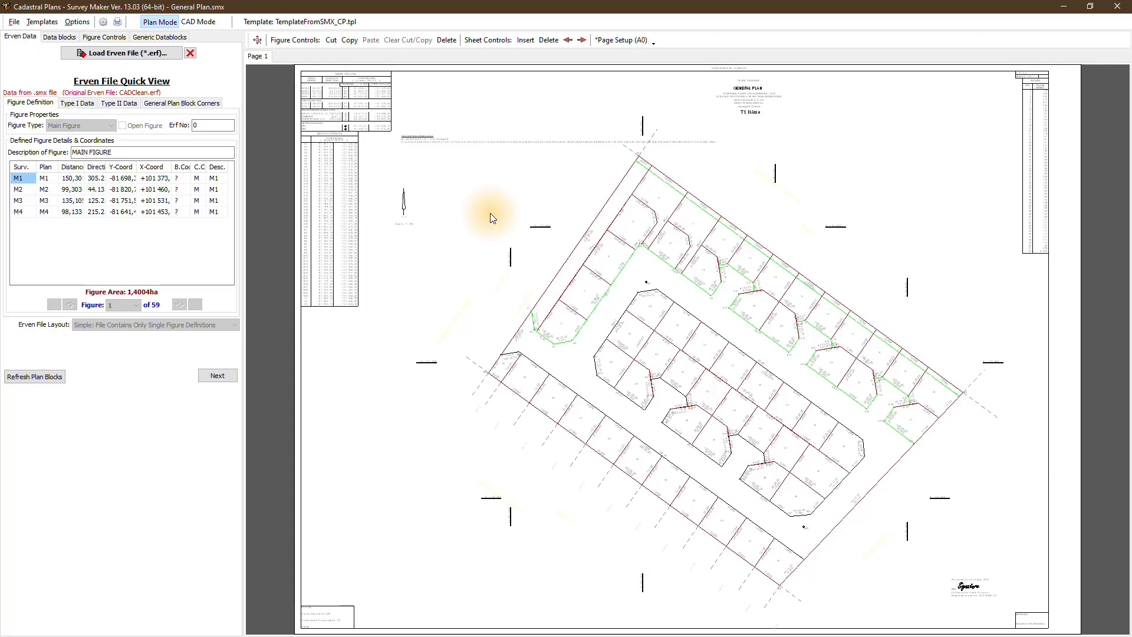
# - Export the plan as a DWG 2018 drawing named General Plan, checking the title-side coordinate tables in the transfer preview
pyautogui.click(14, 22)
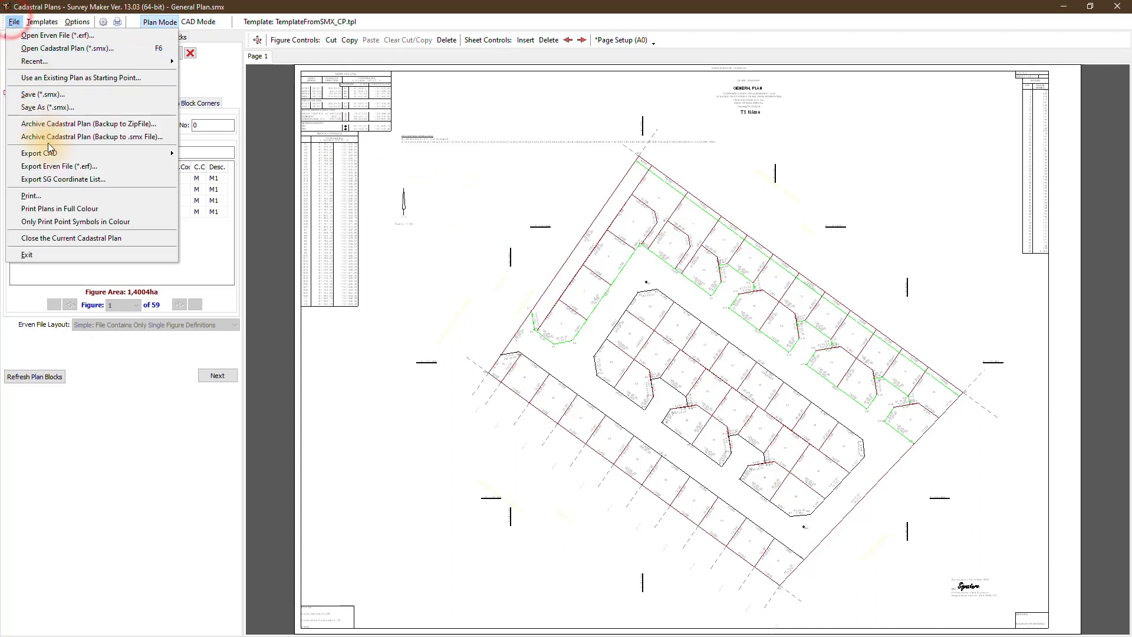
pyautogui.moveTo(49, 148)
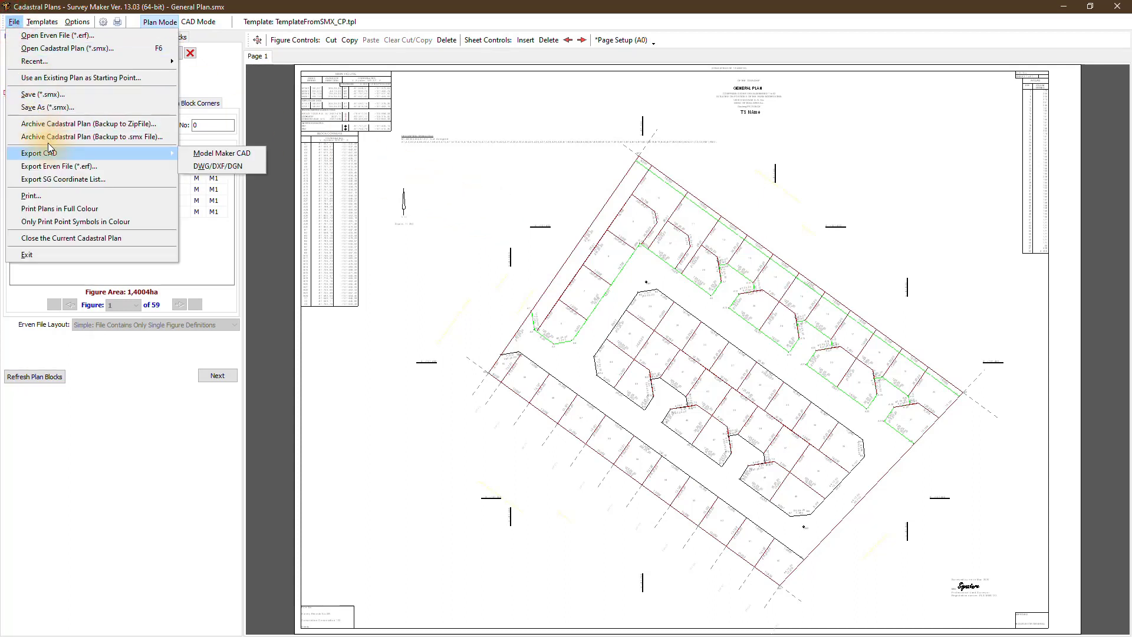
pyautogui.click(231, 167)
pyautogui.click(612, 340)
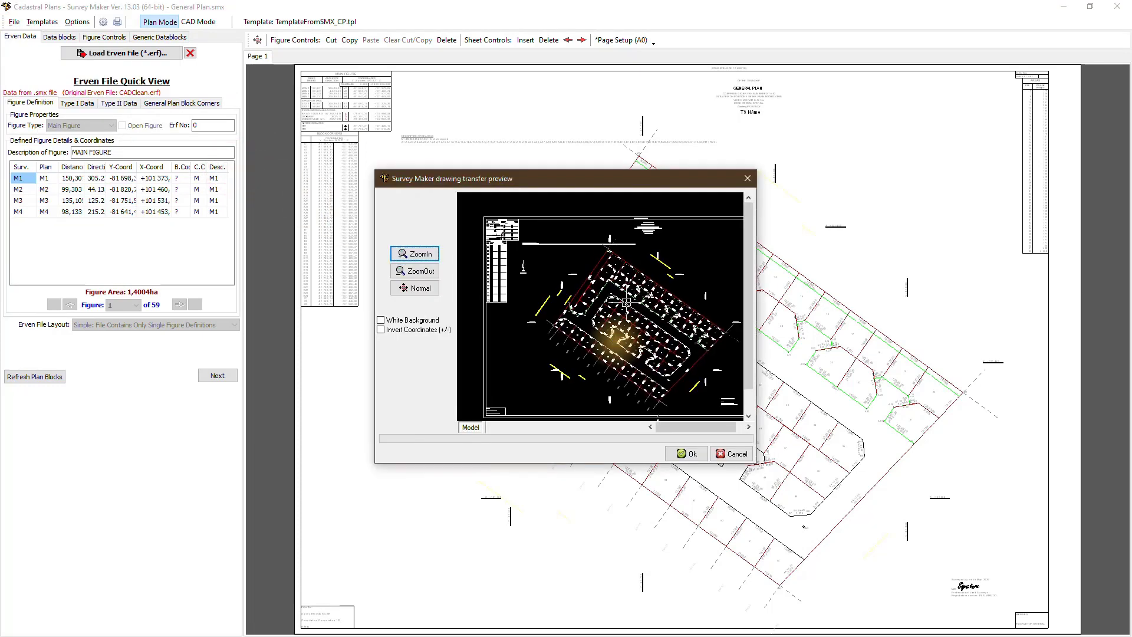
pyautogui.scroll(4, 490, 224)
pyautogui.scroll(-4, 619, 357)
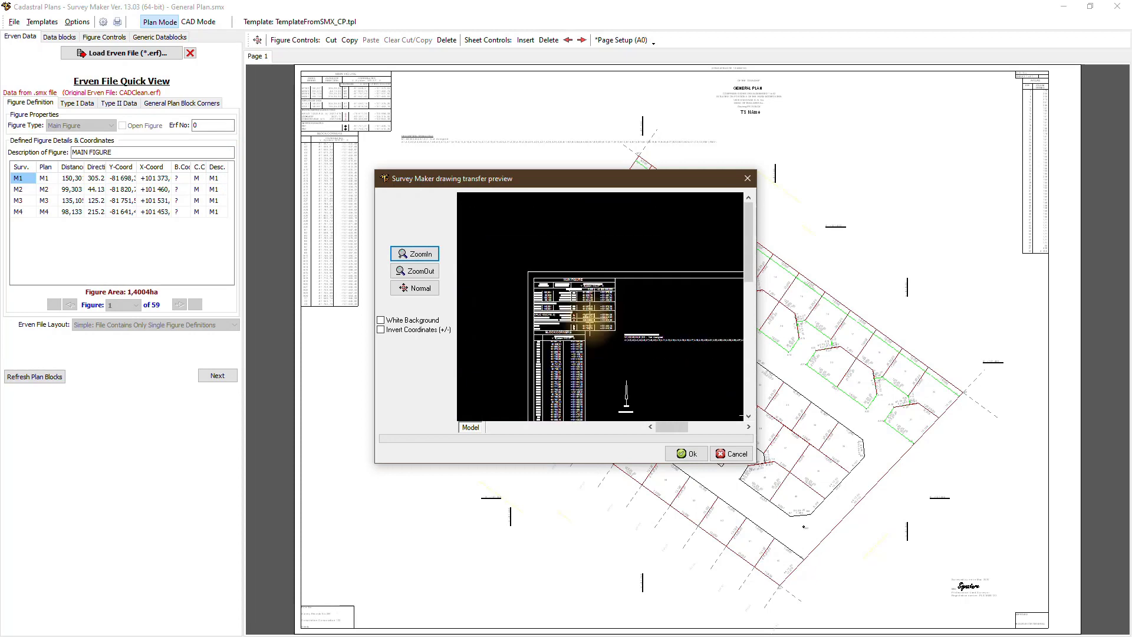
pyautogui.click(690, 454)
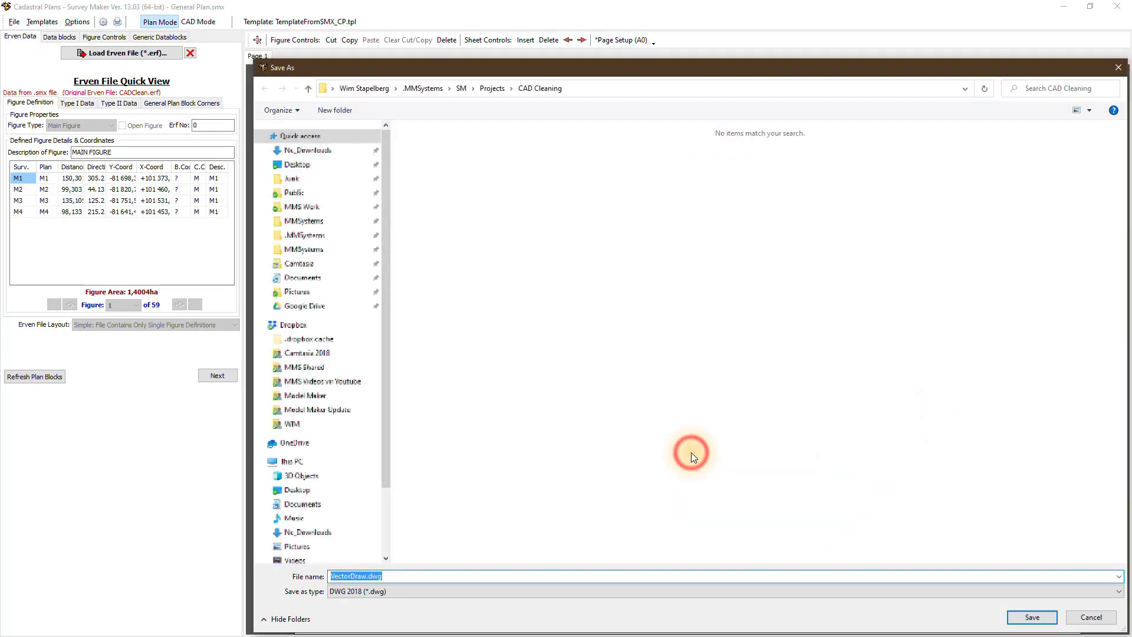
pyautogui.write('General Plan')
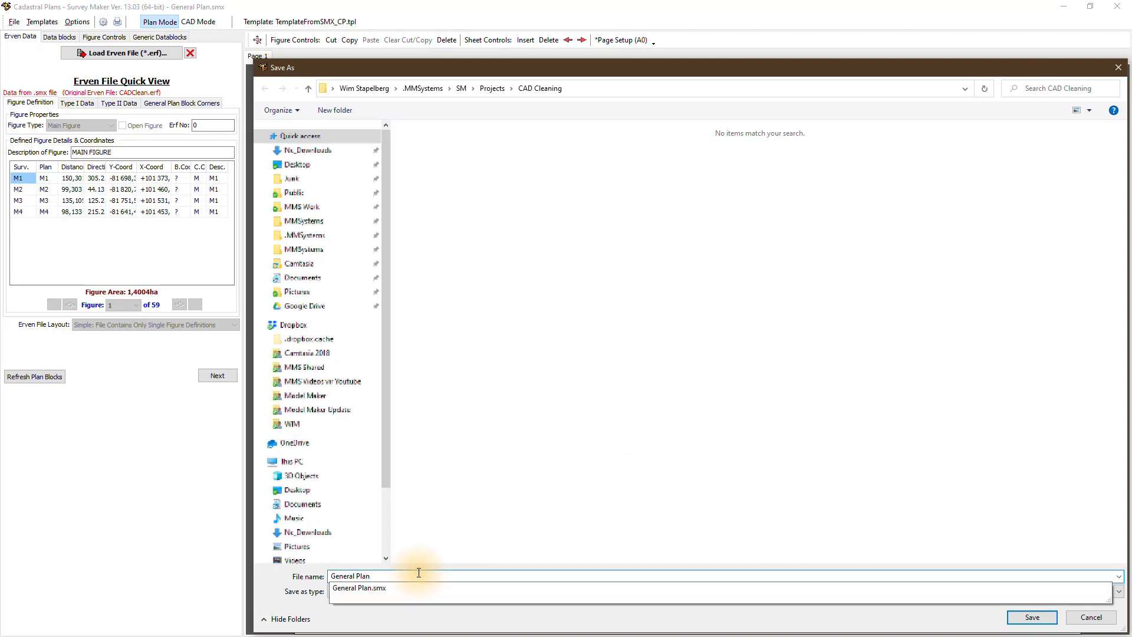
pyautogui.click(670, 588)
pyautogui.click(1032, 617)
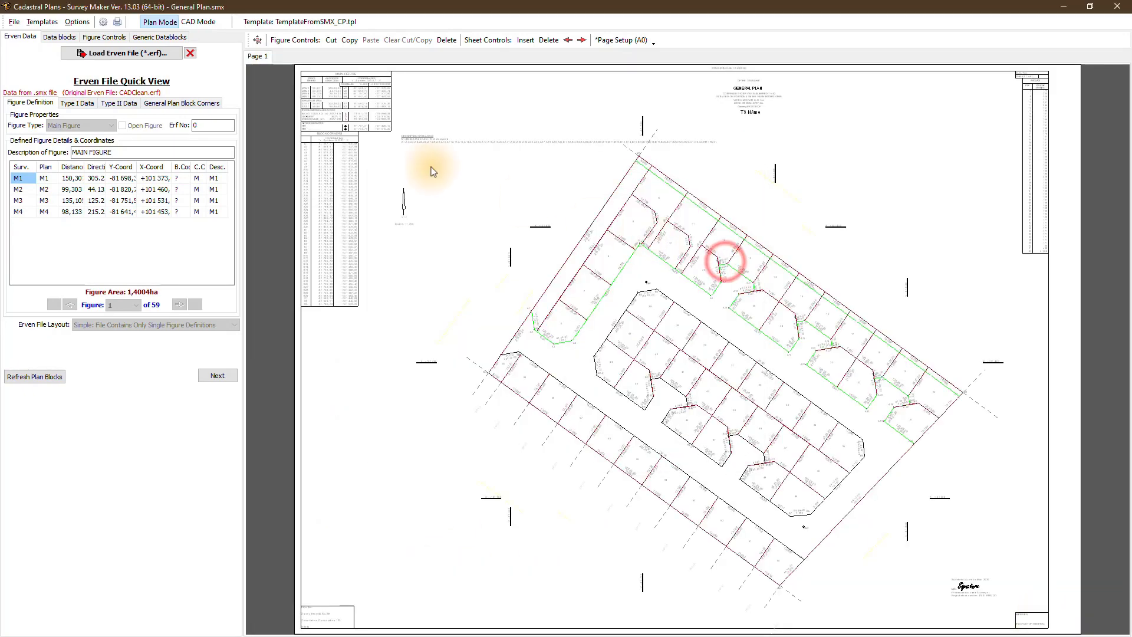
# - Print the general plan to the PDFCreator printer on A0 paper in landscape orientation
pyautogui.click(13, 22)
pyautogui.click(39, 196)
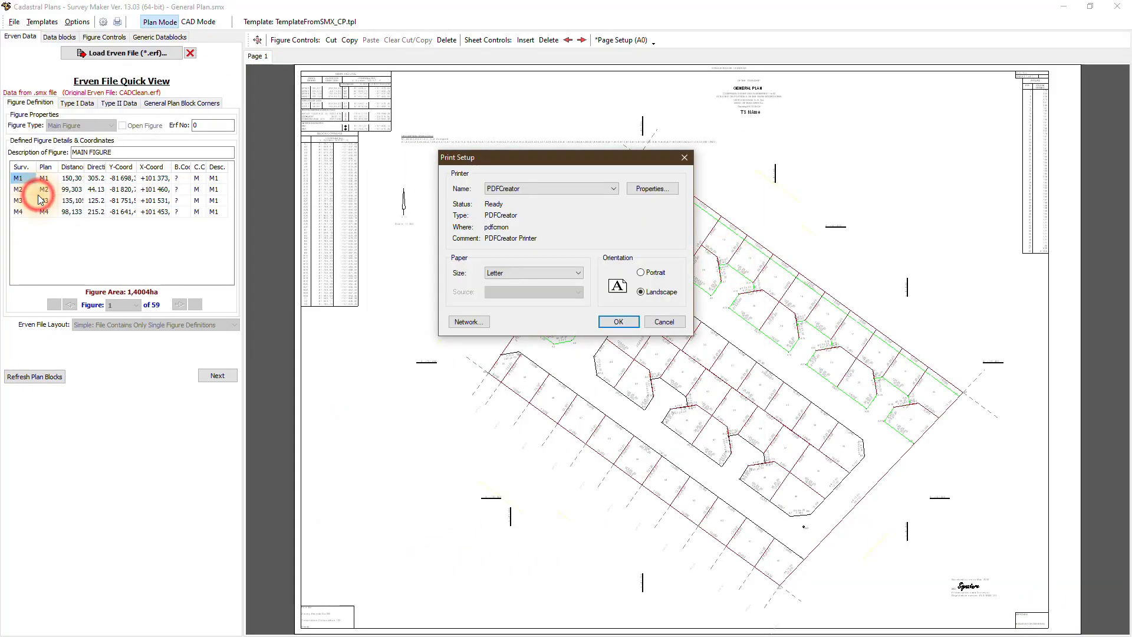
pyautogui.click(577, 273)
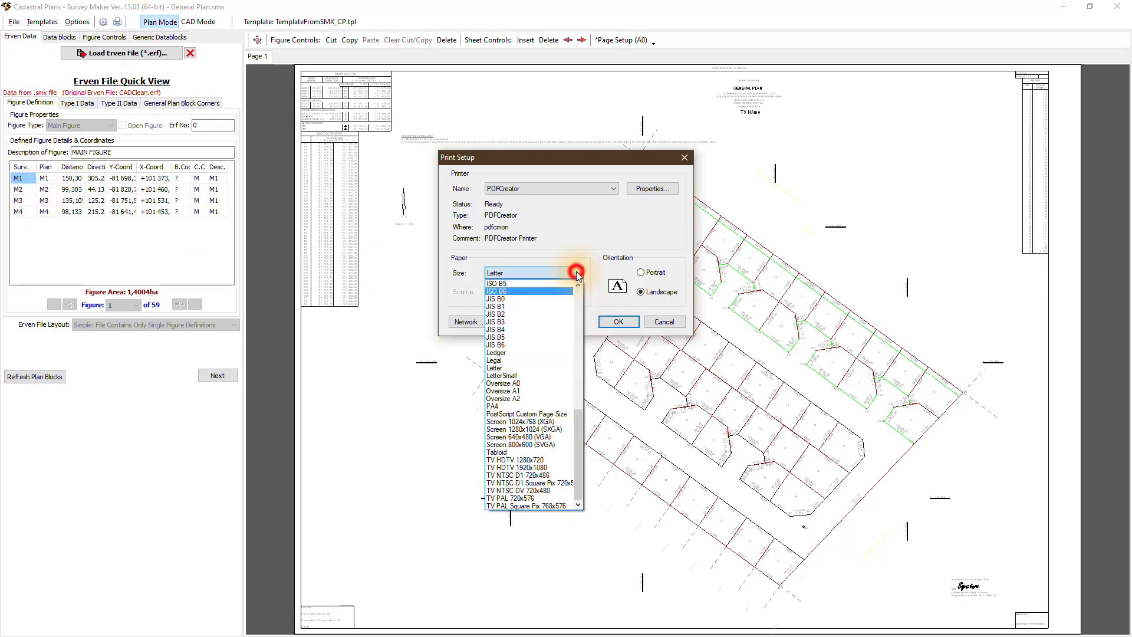
pyautogui.click(580, 420)
pyautogui.click(517, 288)
pyautogui.click(618, 321)
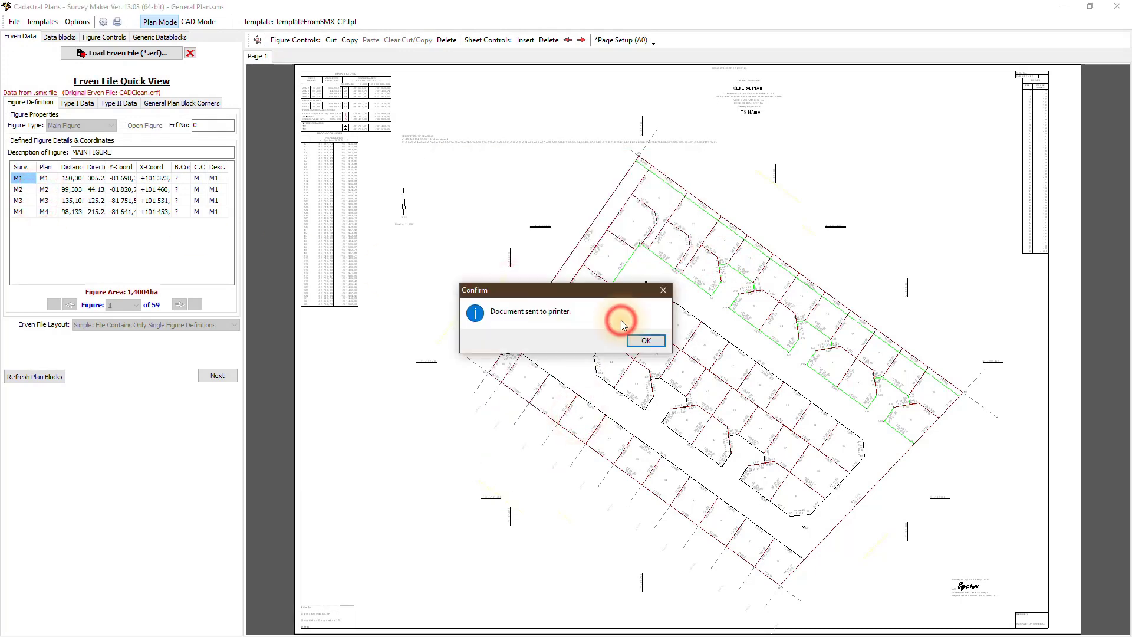
pyautogui.click(642, 341)
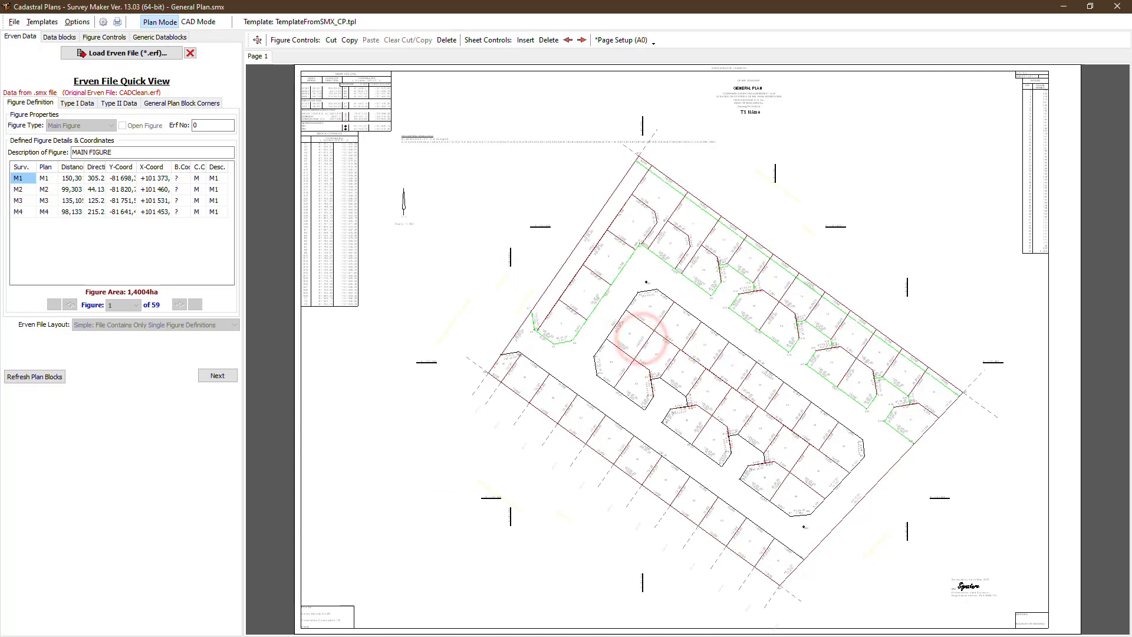
# - Save the printed output as General Plan.pdf in the Creating an Cadastral Plan folder, and close the PDF after viewing it
pyautogui.click(669, 423)
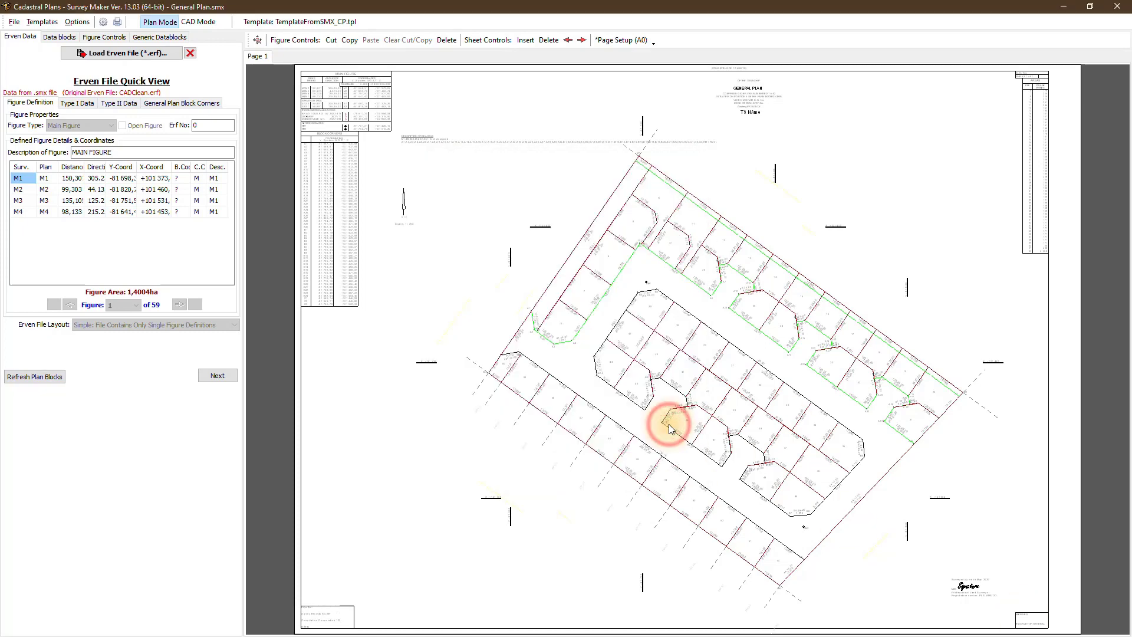
pyautogui.click(1004, 583)
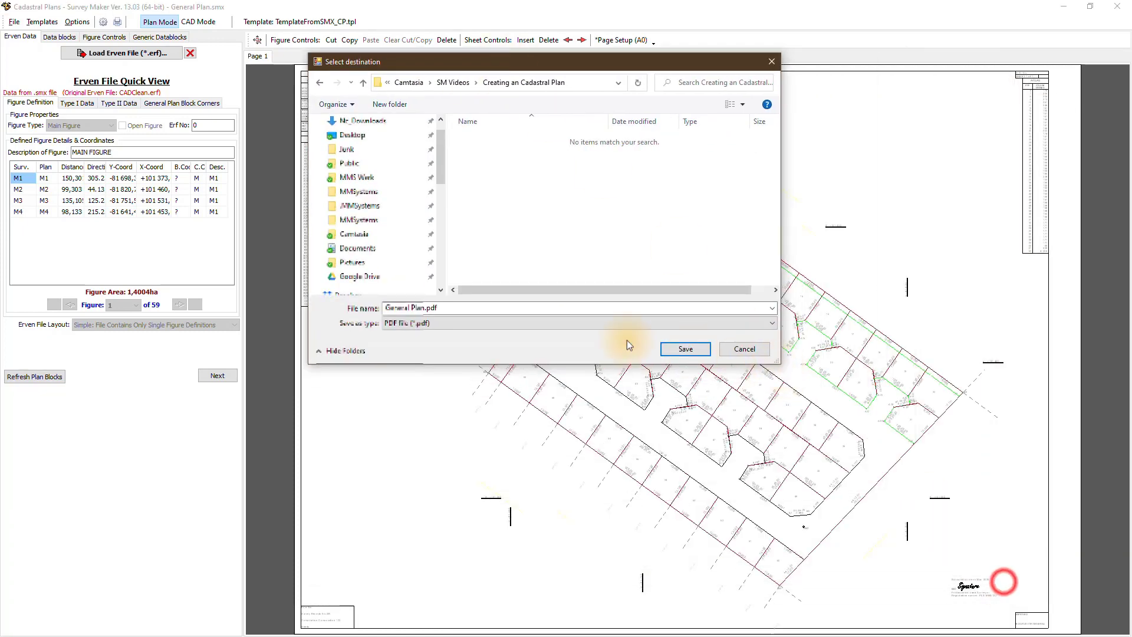
pyautogui.click(685, 349)
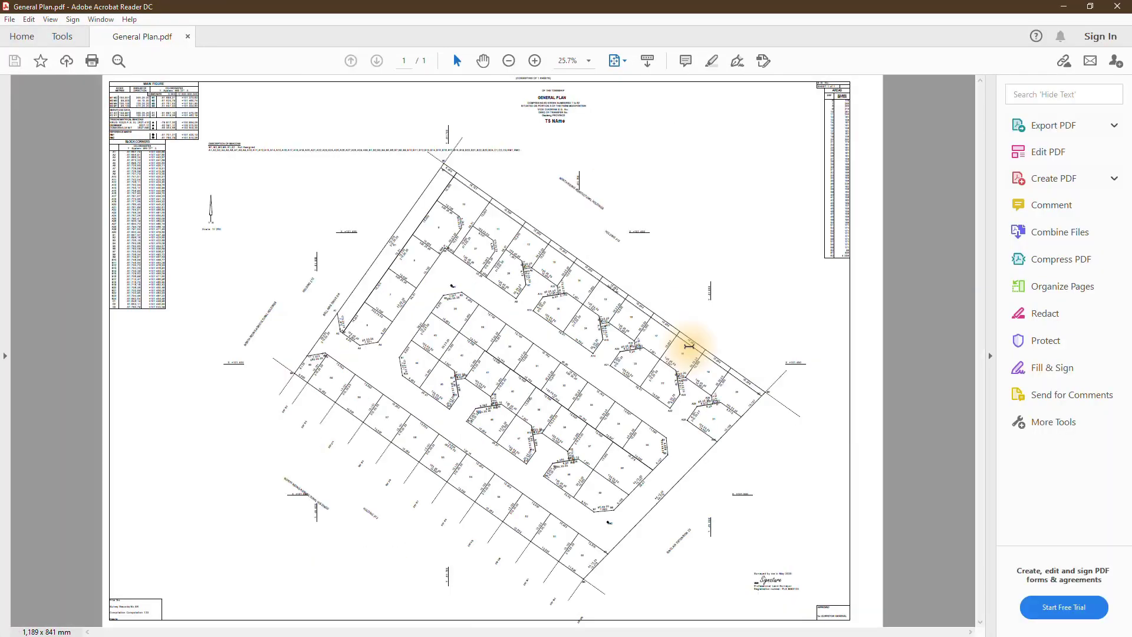
pyautogui.click(672, 220)
pyautogui.click(1118, 7)
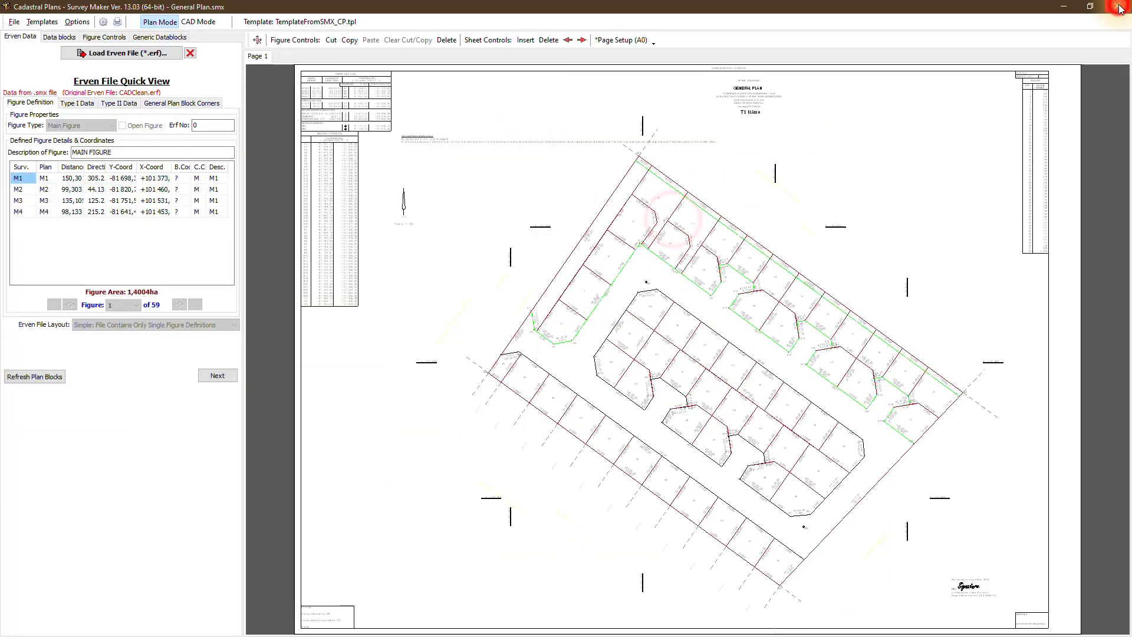
# - Close the general plan's Cadastral Plans window and start a new cadastral plan from Survey Maker
pyautogui.click(524, 284)
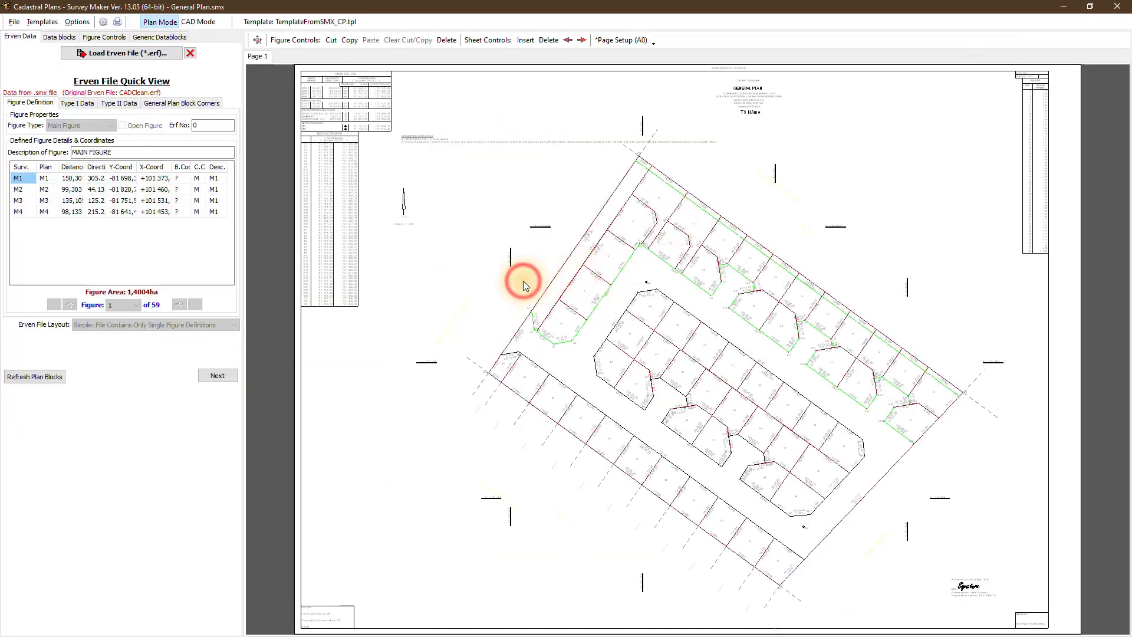
pyautogui.click(1119, 7)
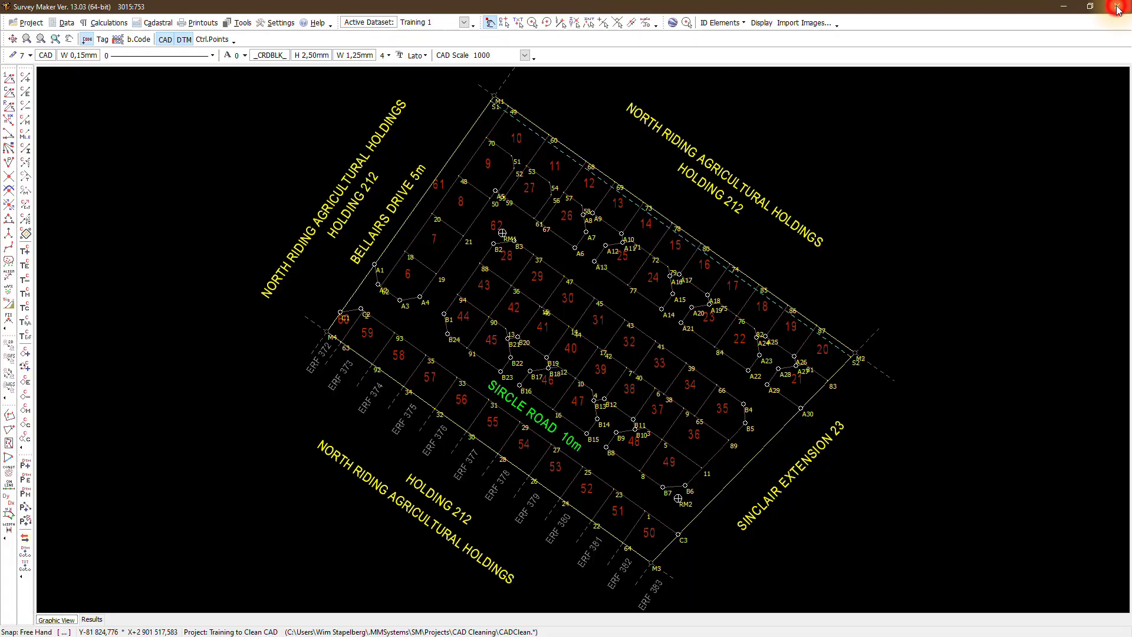
pyautogui.click(157, 25)
pyautogui.click(156, 52)
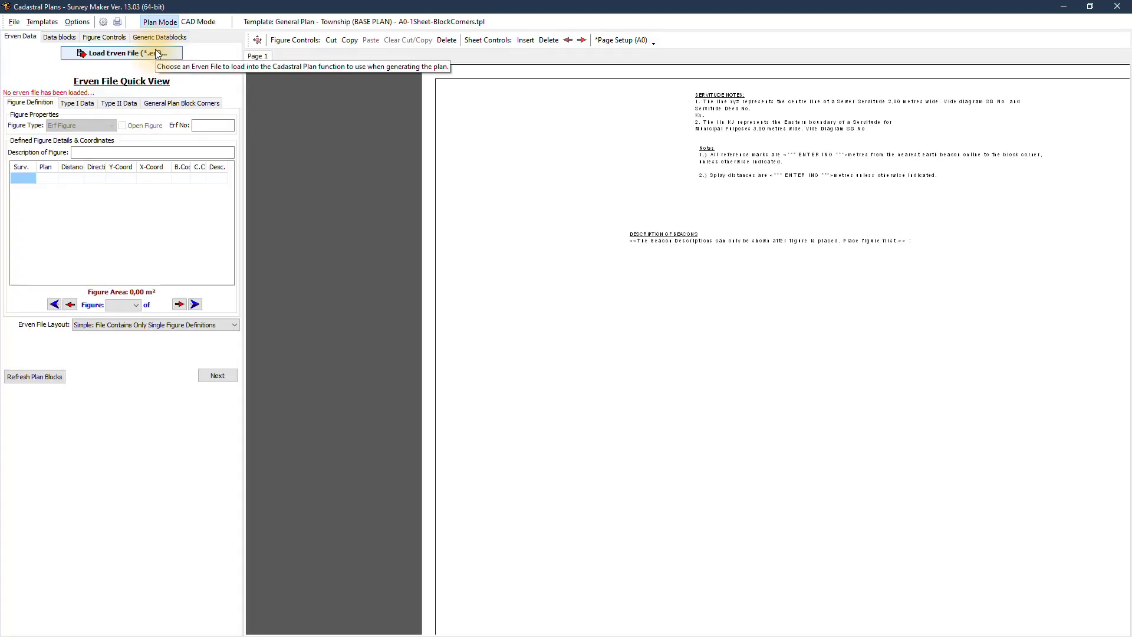
# - Load the diagram template Small Scale Diagram - Farm (BASE PLAN) - A4.tpl
pyautogui.click(257, 40)
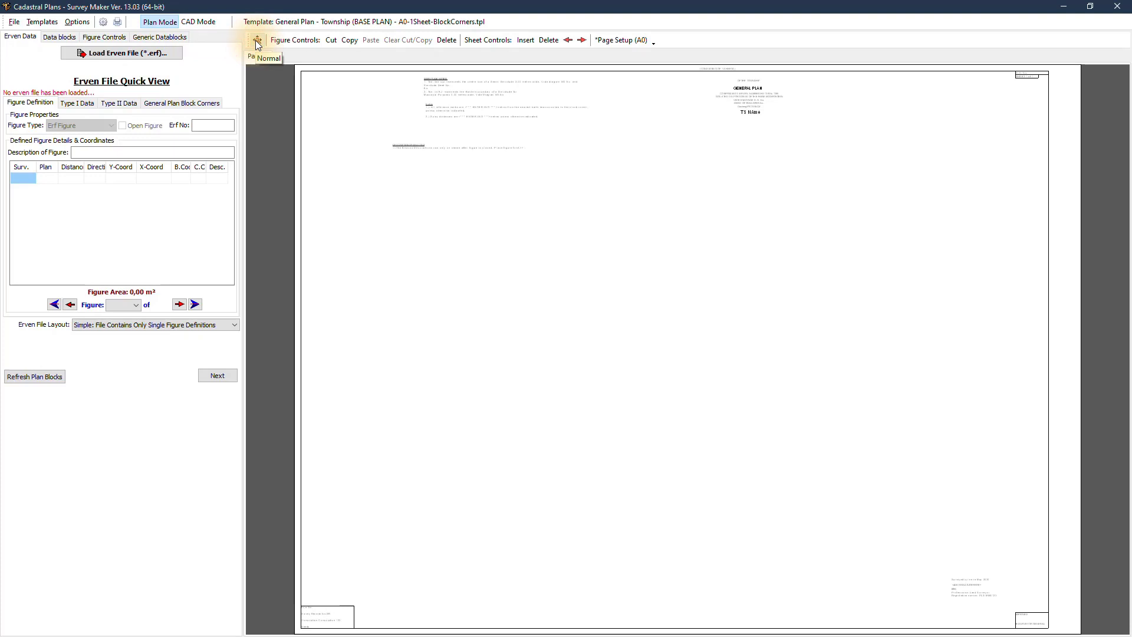
pyautogui.click(46, 23)
pyautogui.click(53, 47)
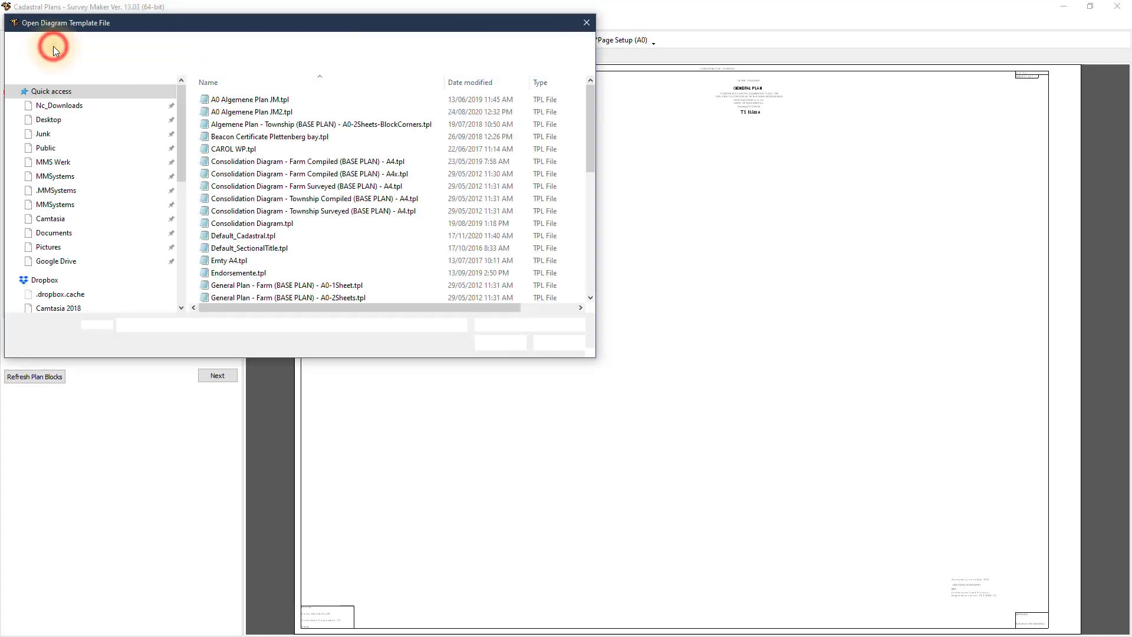
pyautogui.moveTo(589, 145); pyautogui.dragTo(592, 276)
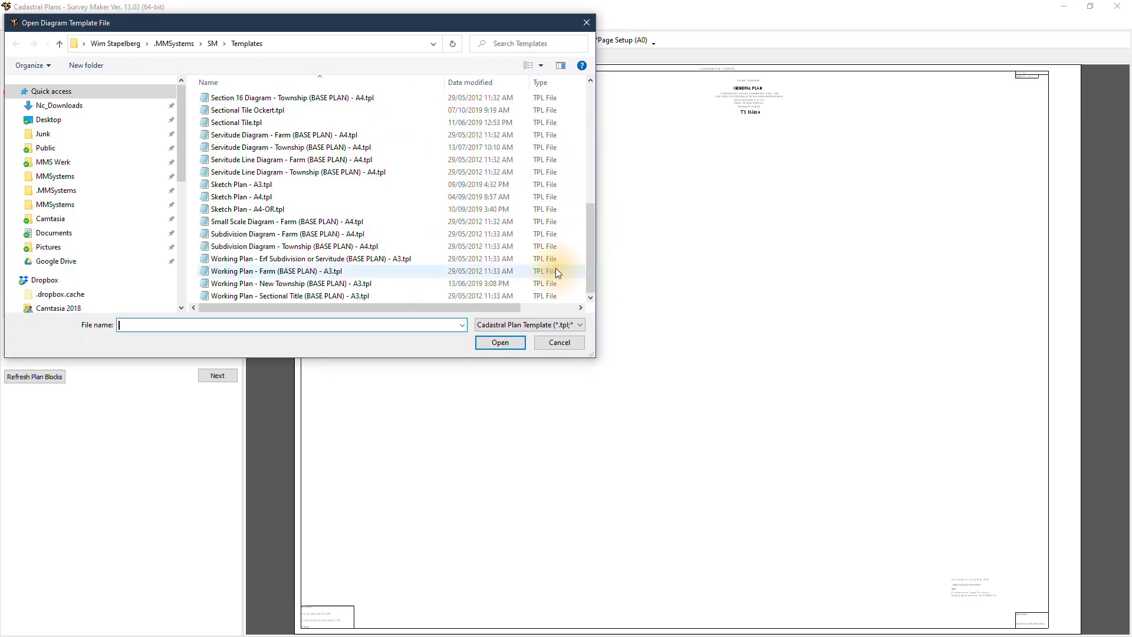
pyautogui.click(285, 222)
pyautogui.click(498, 341)
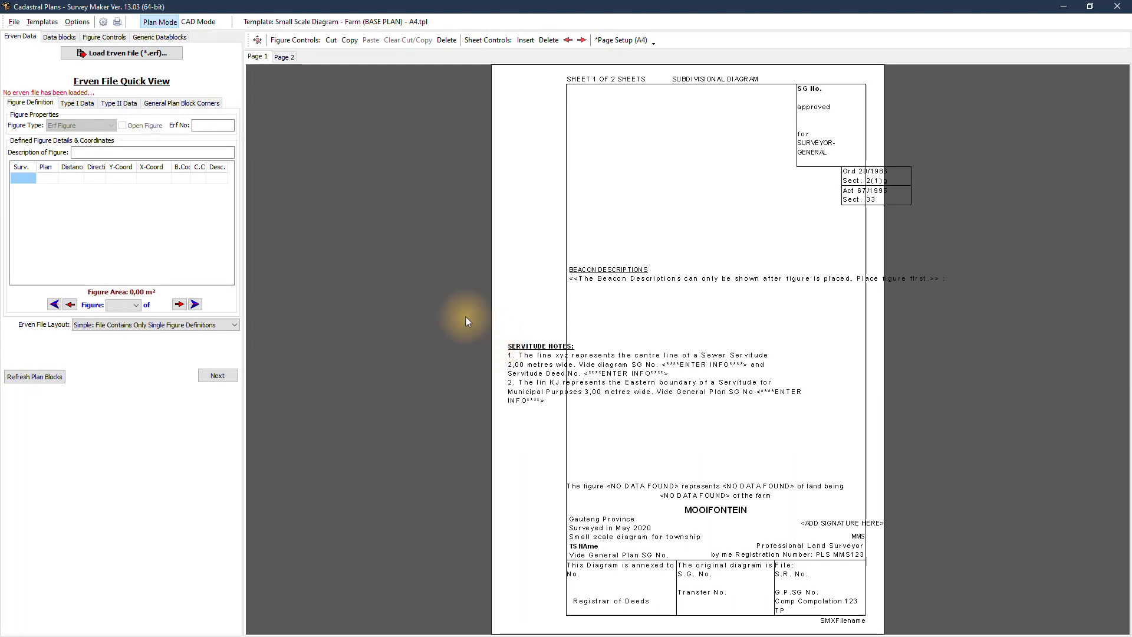
# - Load the erven file CADClean.erf from the CAD Cleaning project folder
pyautogui.click(108, 52)
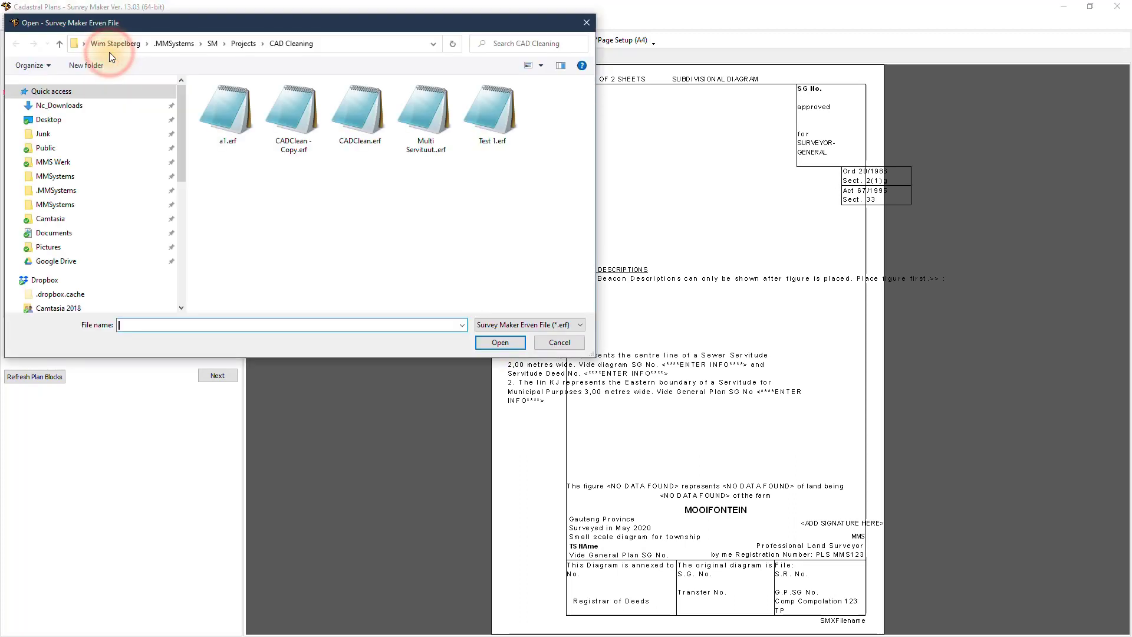
pyautogui.click(361, 115)
pyautogui.click(501, 344)
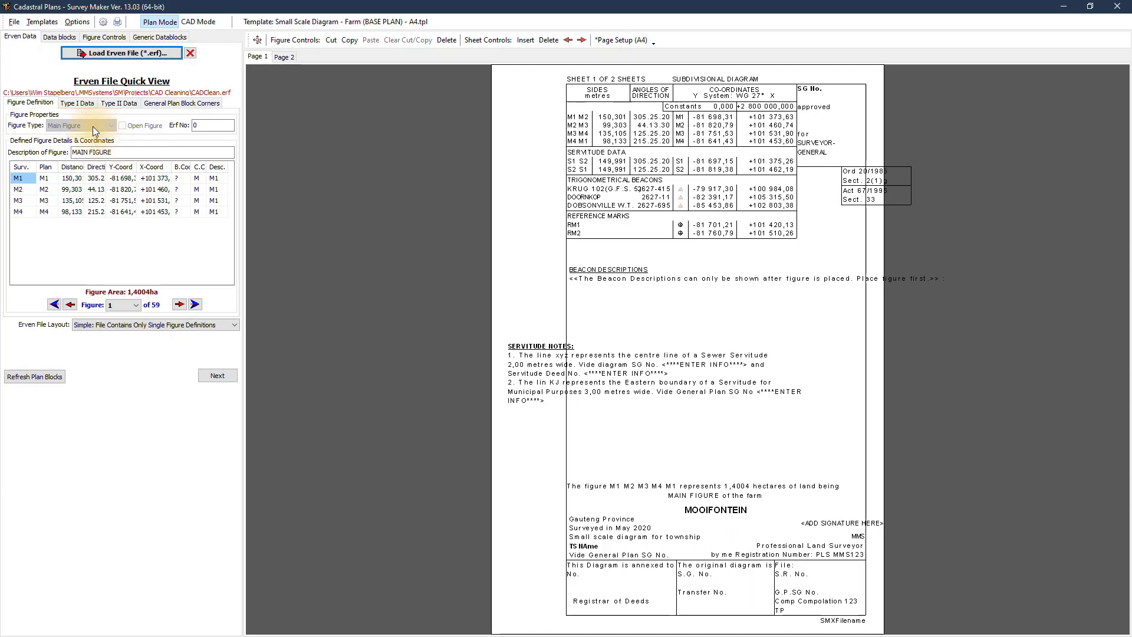
# - Enable the reduced list for Type II data and move the Beacon Descriptions block up to just below the trigonometrical beacons
pyautogui.click(103, 24)
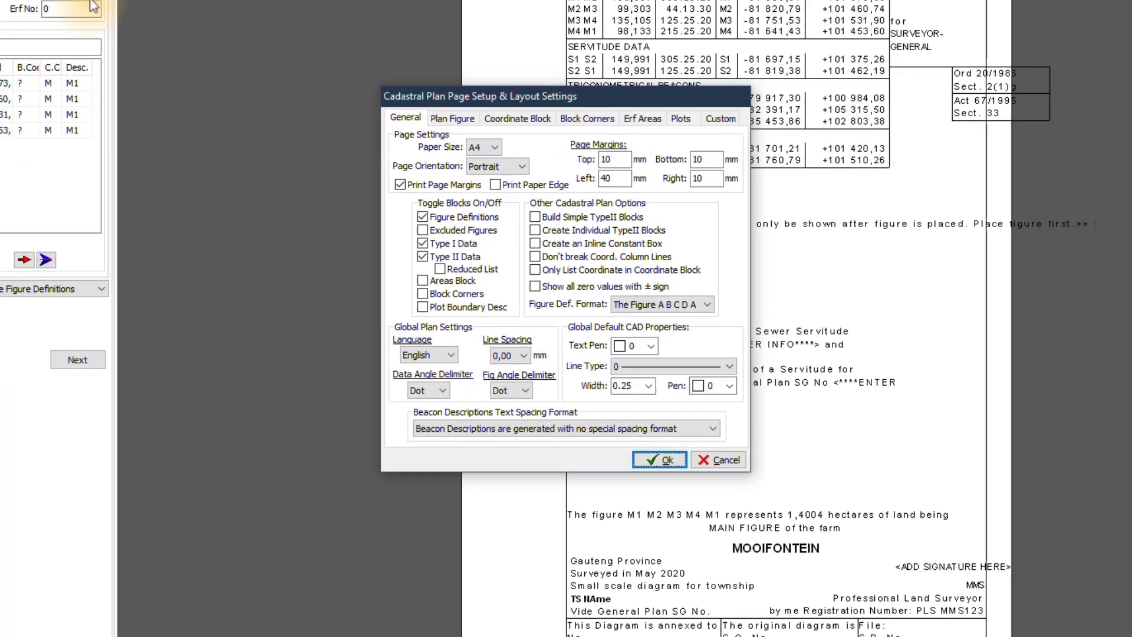
pyautogui.click(438, 266)
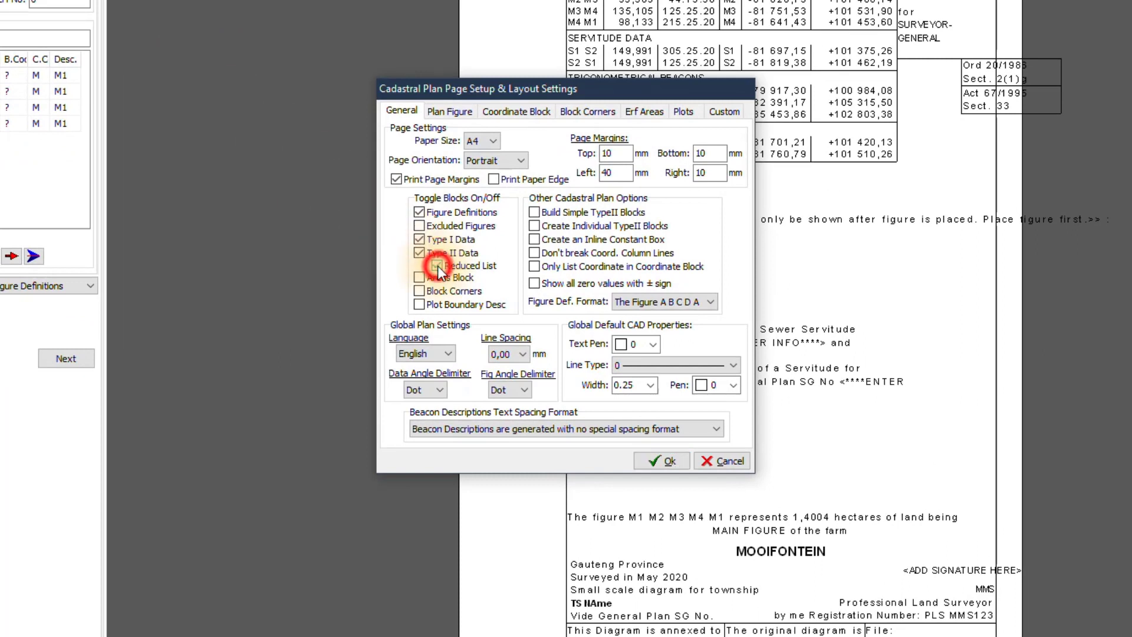
pyautogui.click(657, 460)
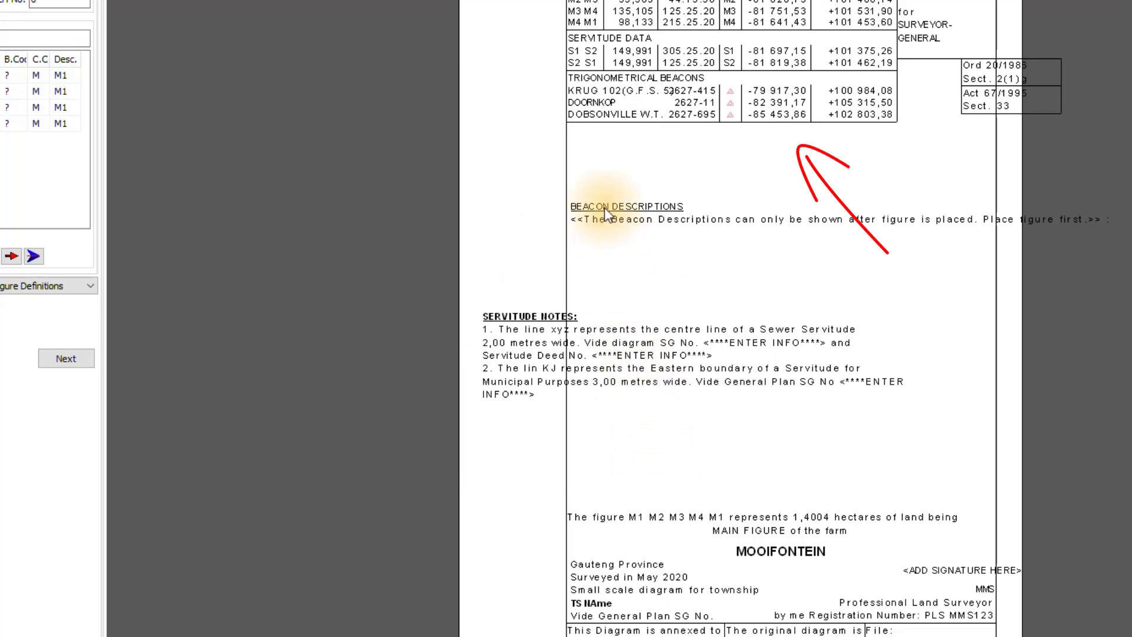
pyautogui.moveTo(604, 208); pyautogui.dragTo(606, 135)
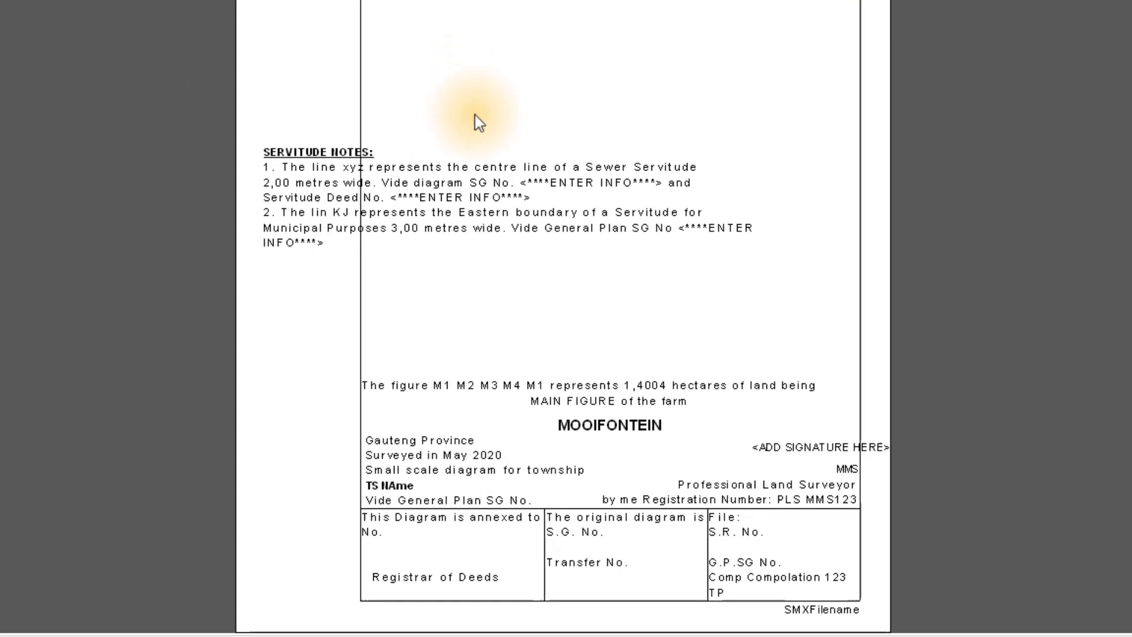
# - Hide the Servitude Note, DFA, Ord 20/1986 and Sheet Number data blocks on page 1
pyautogui.click(559, 386)
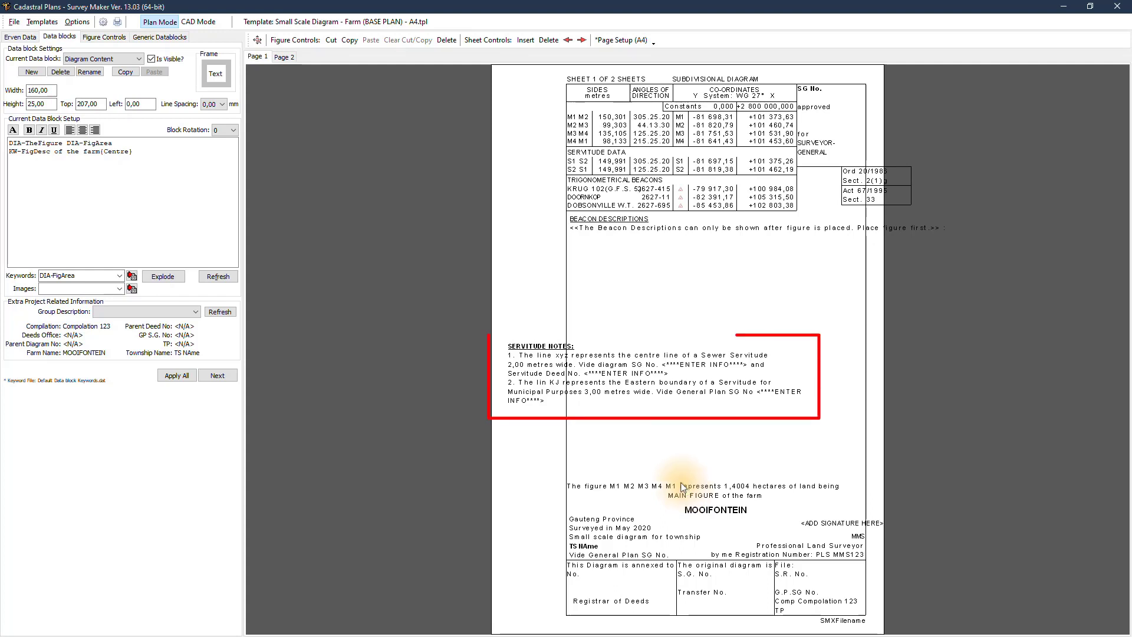
pyautogui.click(540, 348)
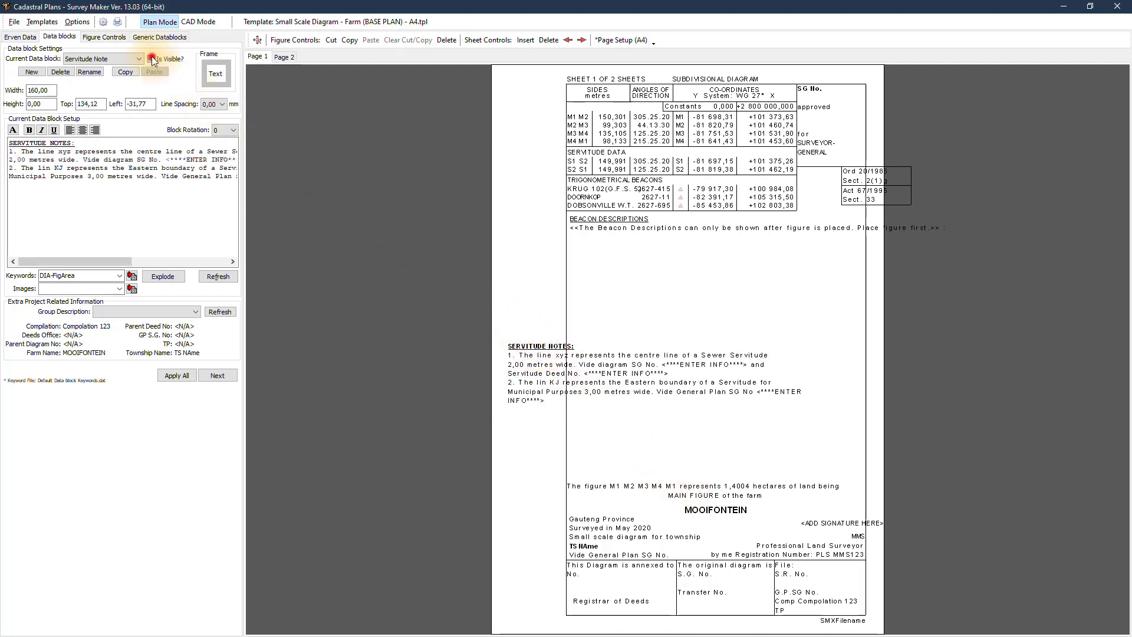
pyautogui.click(151, 59)
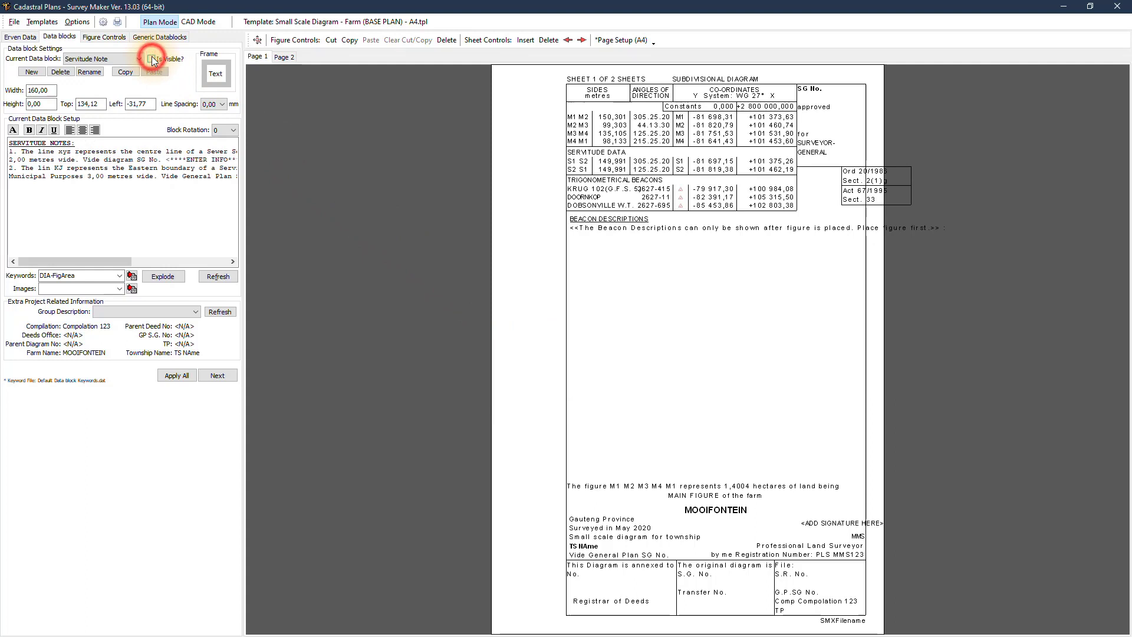
pyautogui.click(851, 195)
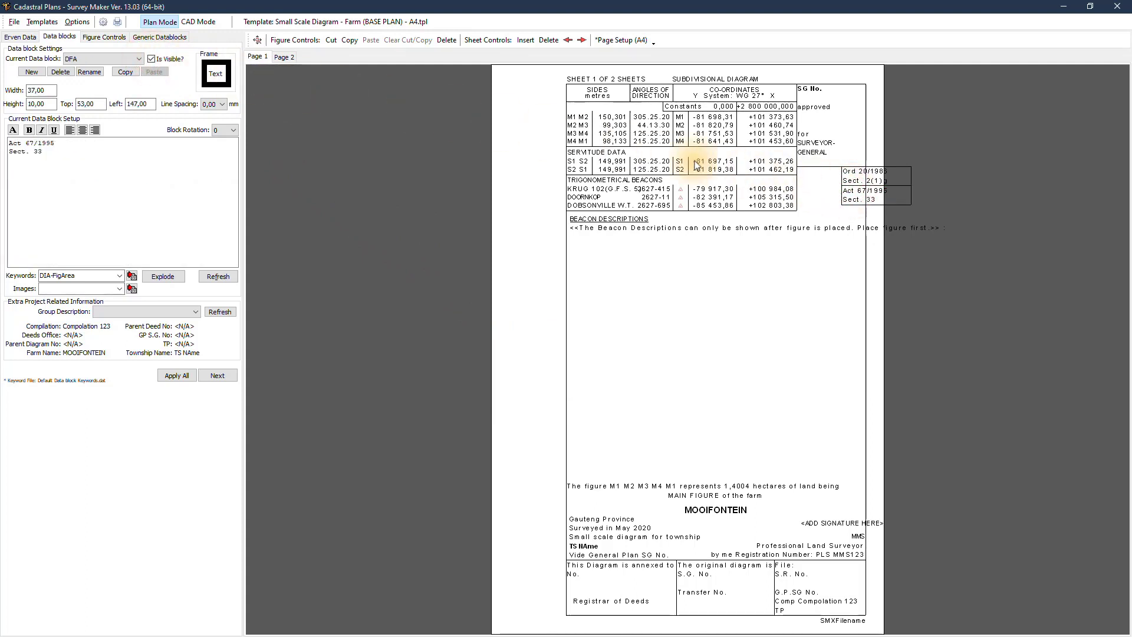
pyautogui.click(152, 59)
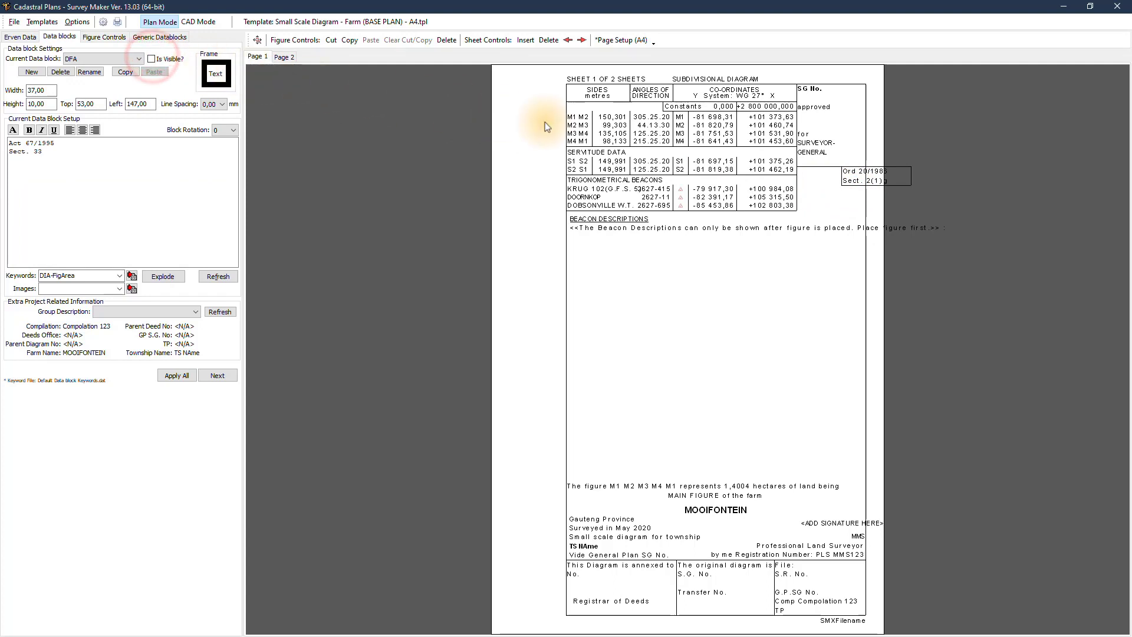
pyautogui.click(848, 173)
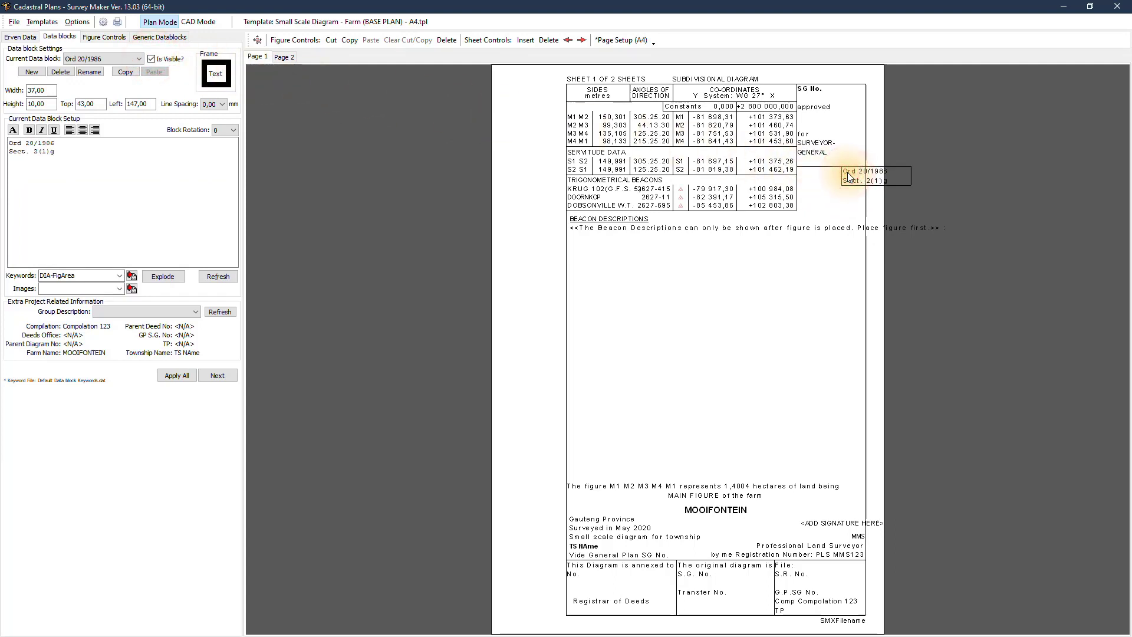
pyautogui.click(151, 59)
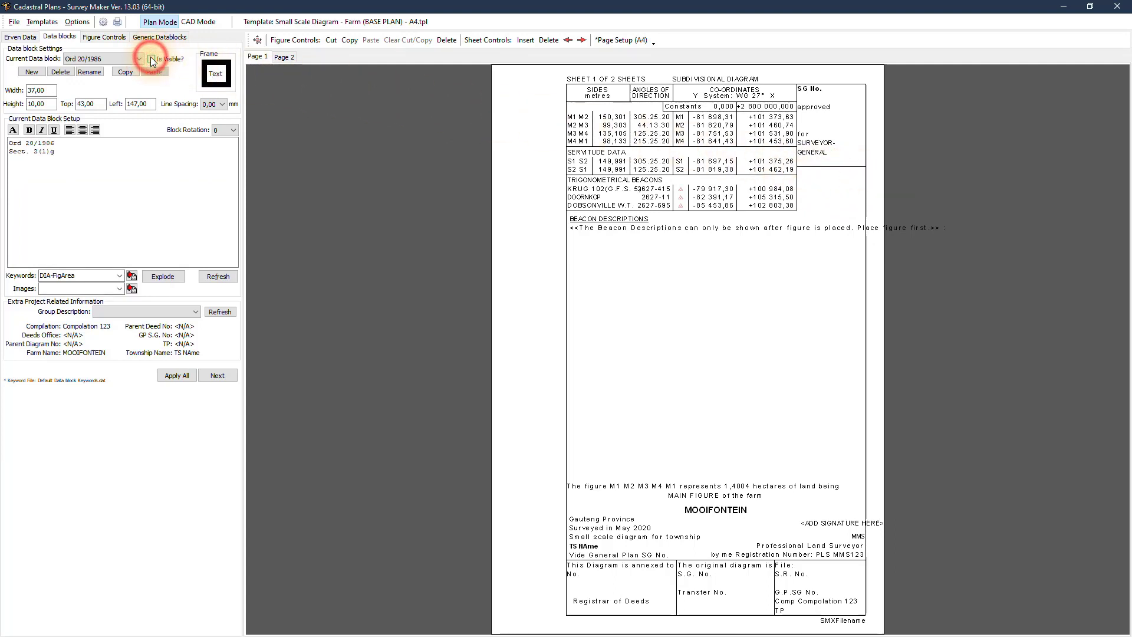
pyautogui.click(614, 79)
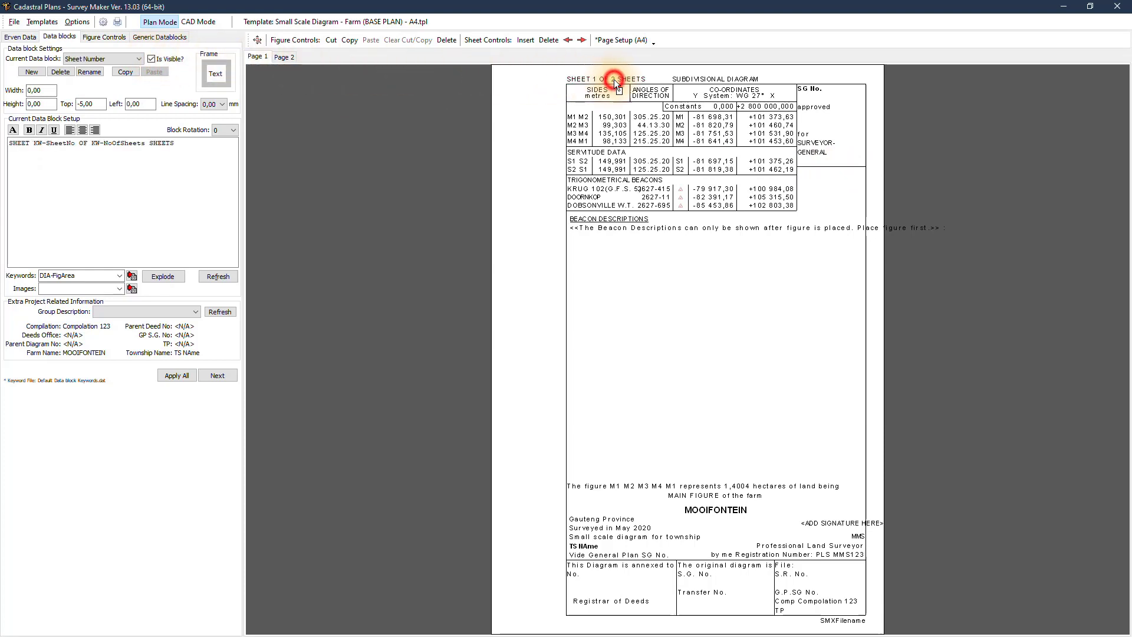
pyautogui.click(152, 60)
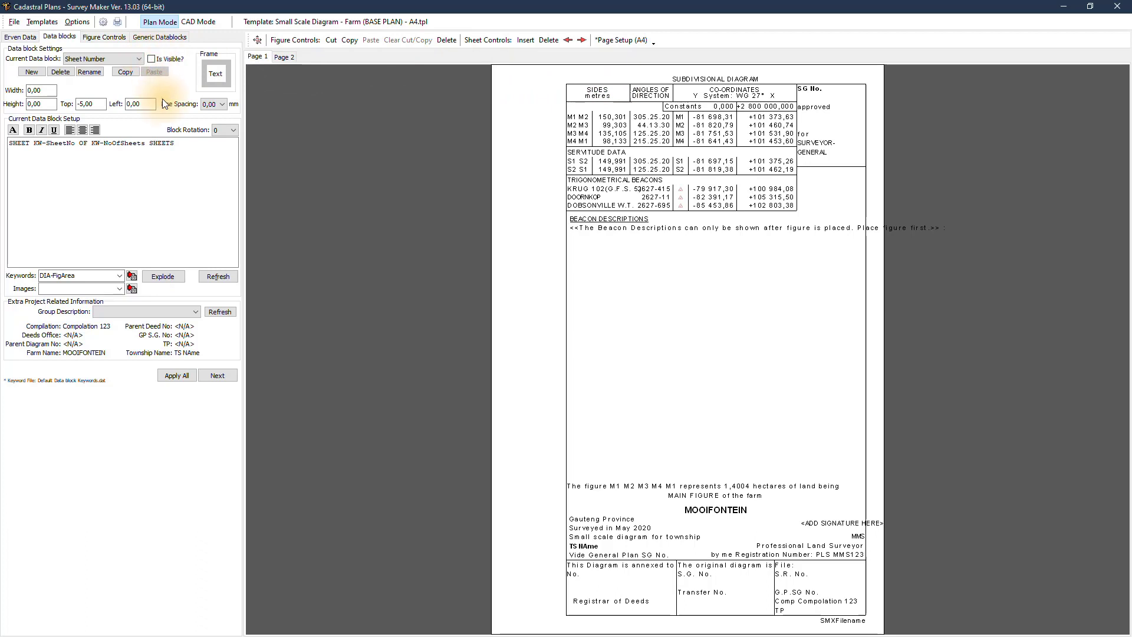
# - Create the main figure on the diagram and set its scale to 1/1500
pyautogui.click(113, 37)
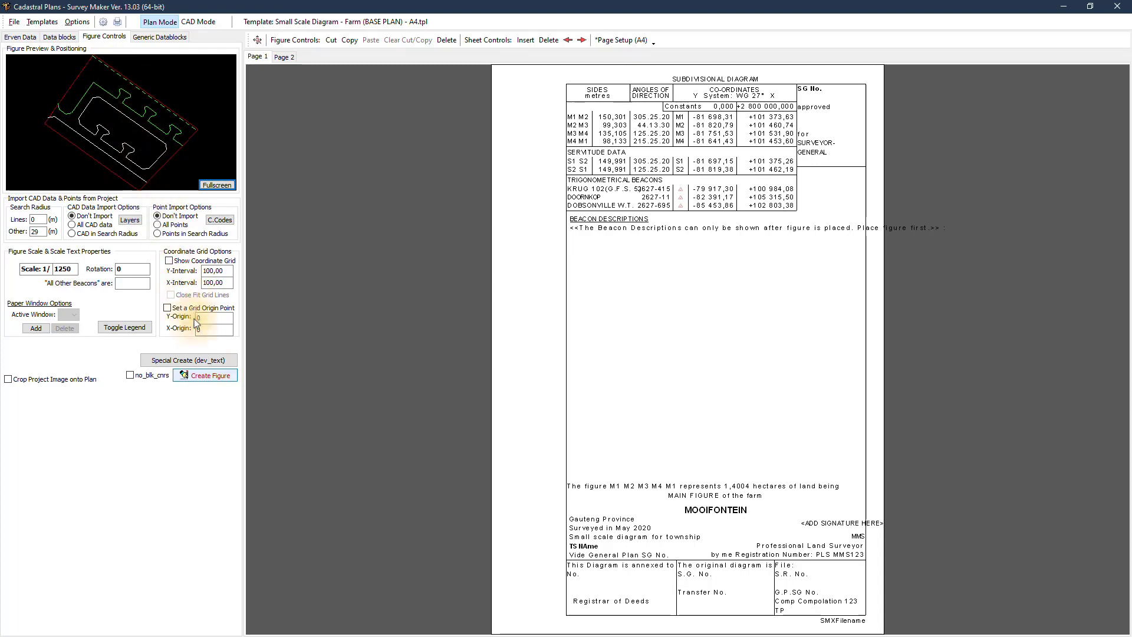
pyautogui.click(210, 376)
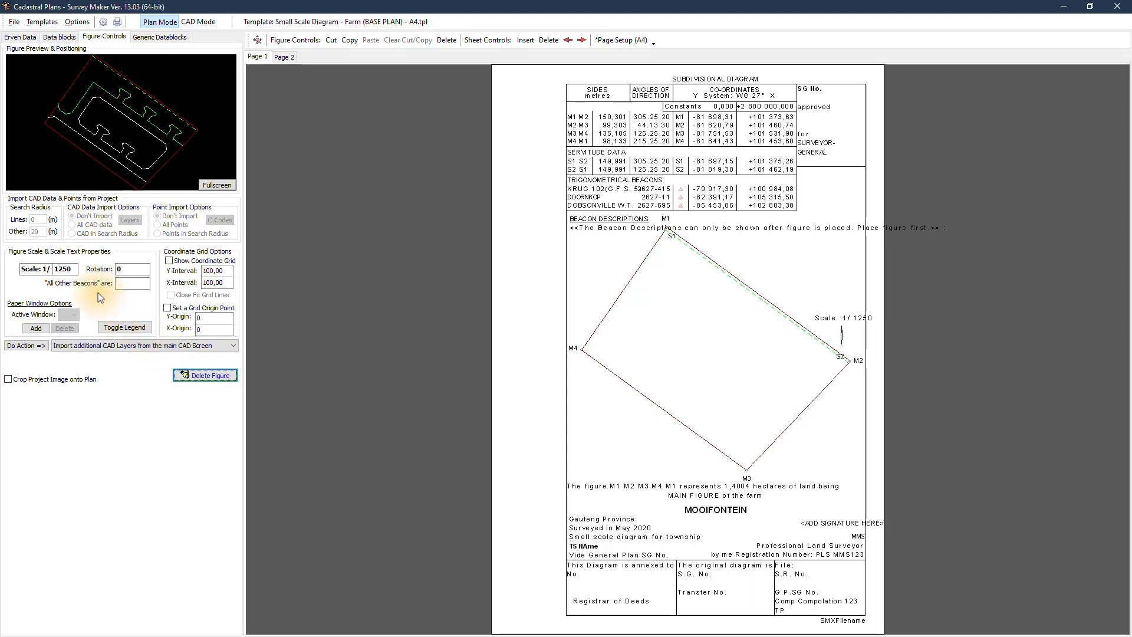
pyautogui.doubleClick(64, 269)
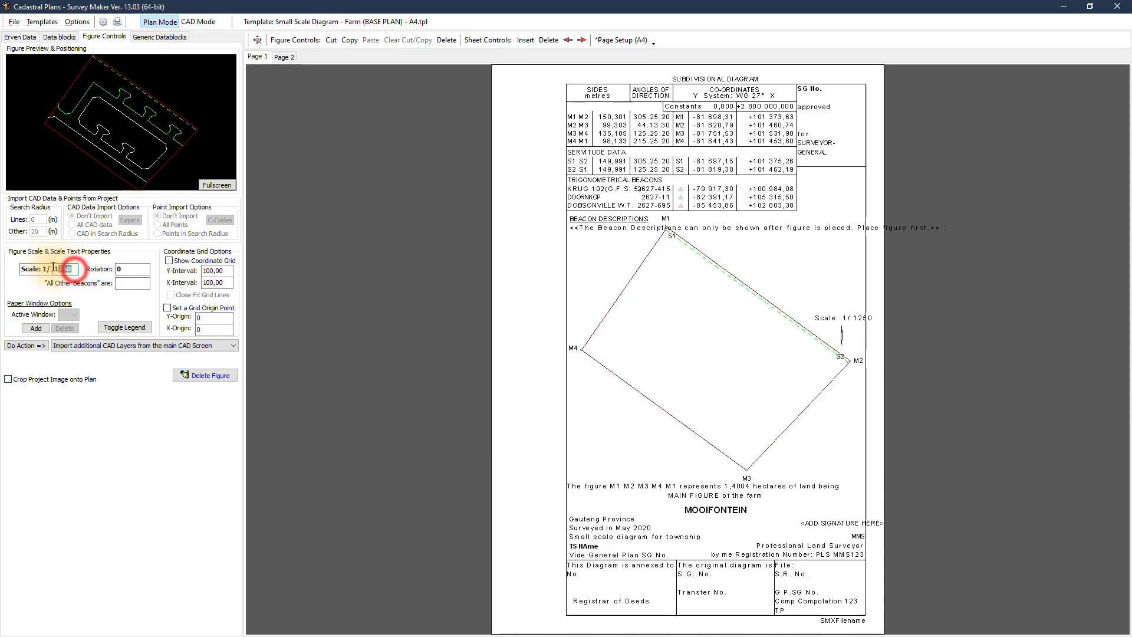
pyautogui.write('1500')
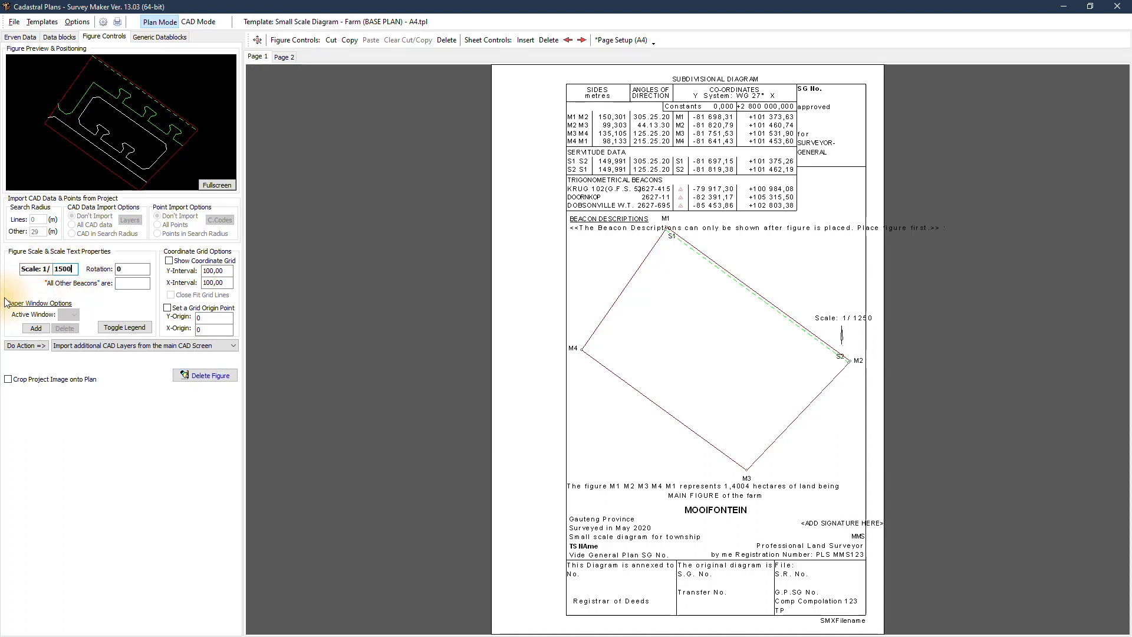
pyautogui.press('Return')
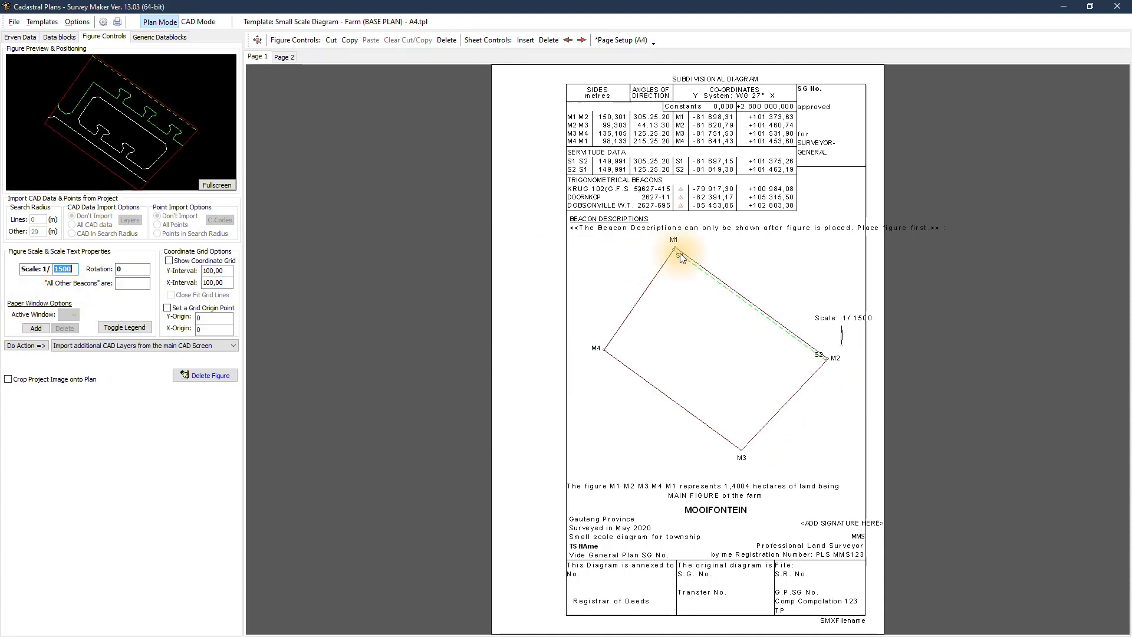
# - Move the main figure lower and left within the diagram frame and place the scale text and north arrow beside its upper right side
pyautogui.moveTo(680, 255); pyautogui.dragTo(665, 266)
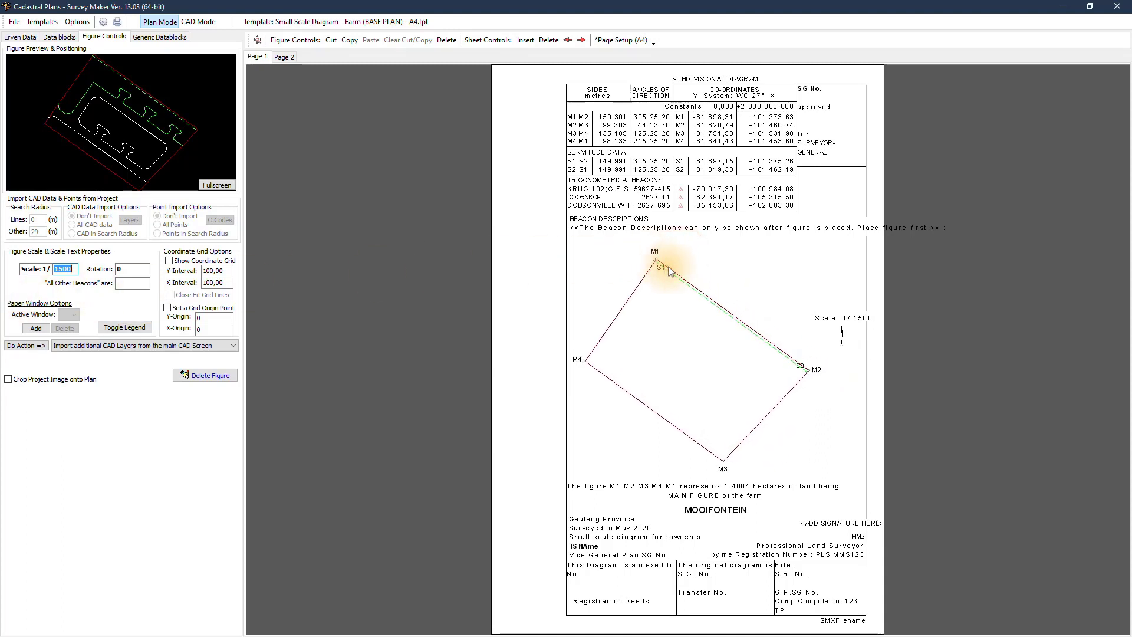
pyautogui.moveTo(827, 319)
pyautogui.mouseDown()
pyautogui.moveTo(805, 299)
pyautogui.moveTo(816, 278)
pyautogui.mouseUp()
pyautogui.click(841, 340)
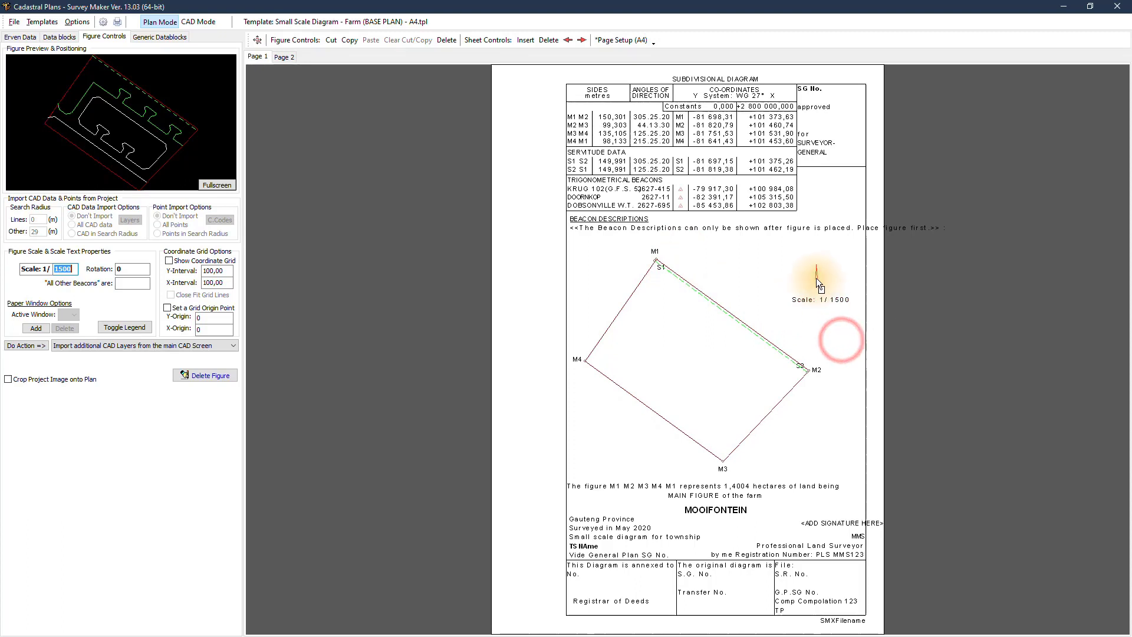
# - Insert the Signature image into the My Signature data block and move the block inside the frame above the land surveyor text
pyautogui.doubleClick(829, 525)
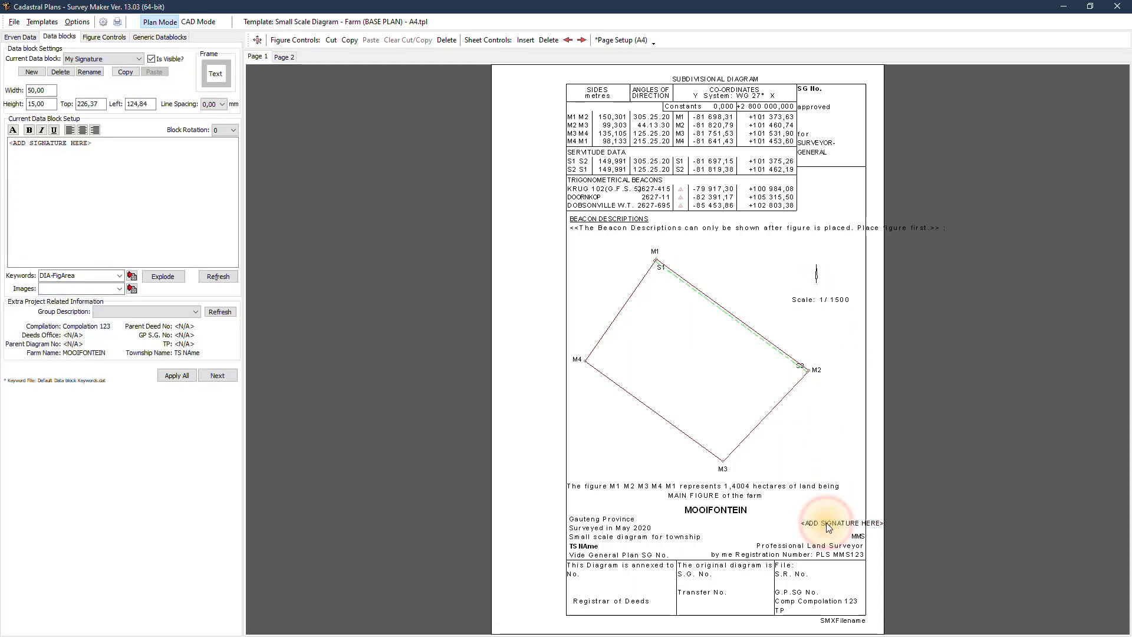
pyautogui.click(119, 288)
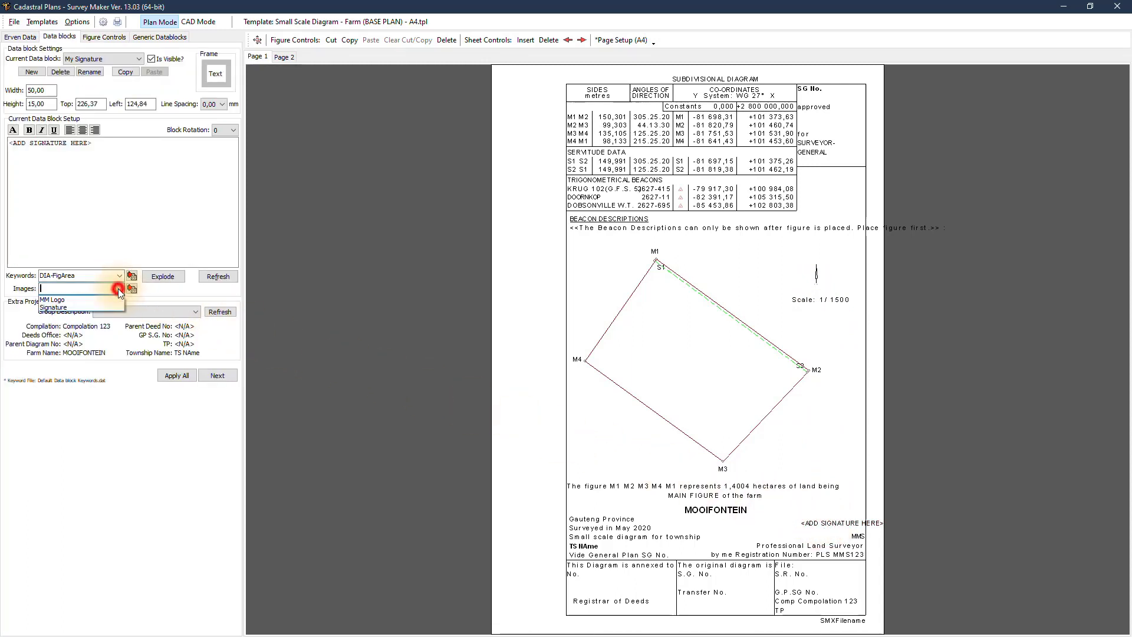
pyautogui.click(91, 307)
pyautogui.click(132, 289)
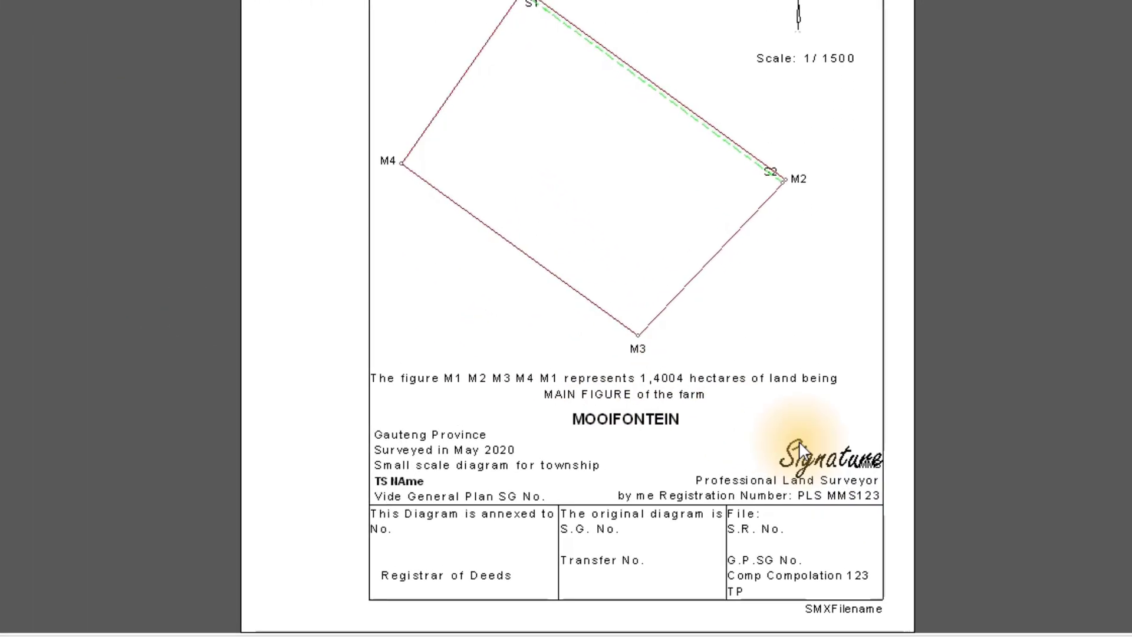
pyautogui.moveTo(799, 444); pyautogui.dragTo(774, 437)
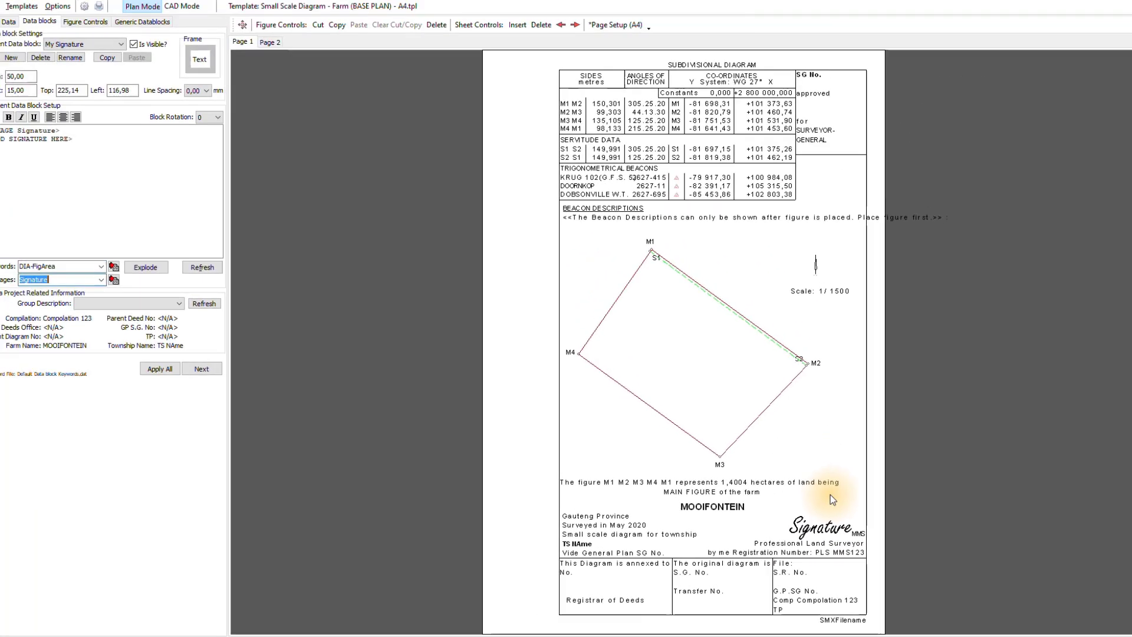
# - Save the small scale farm diagram template and close the cadastral plan without saving the plan
pyautogui.click(653, 369)
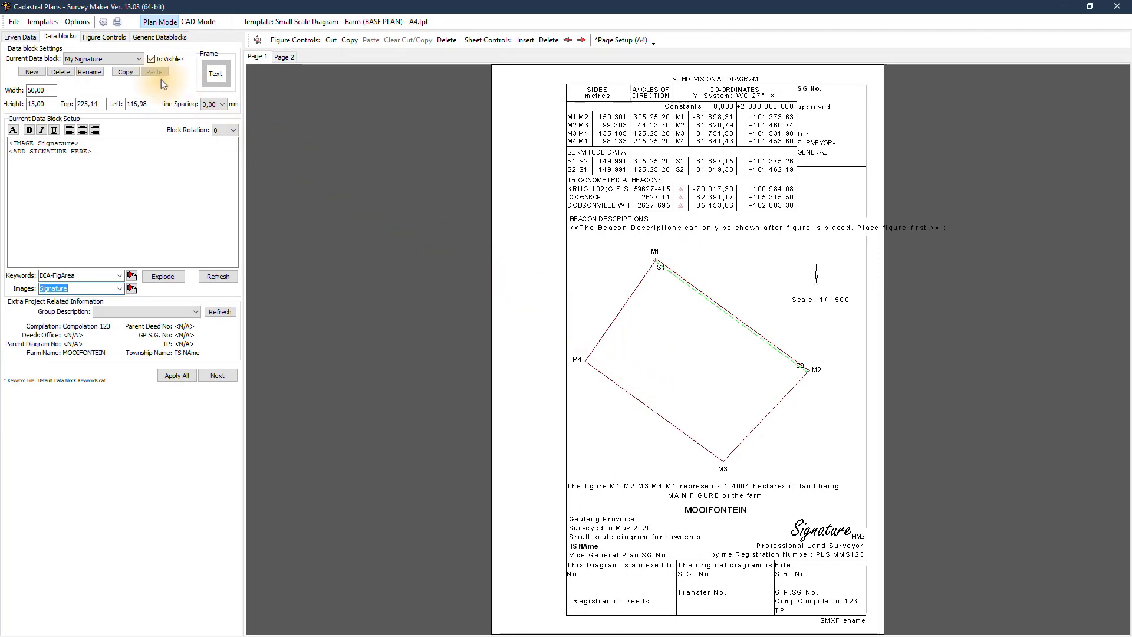
pyautogui.click(43, 24)
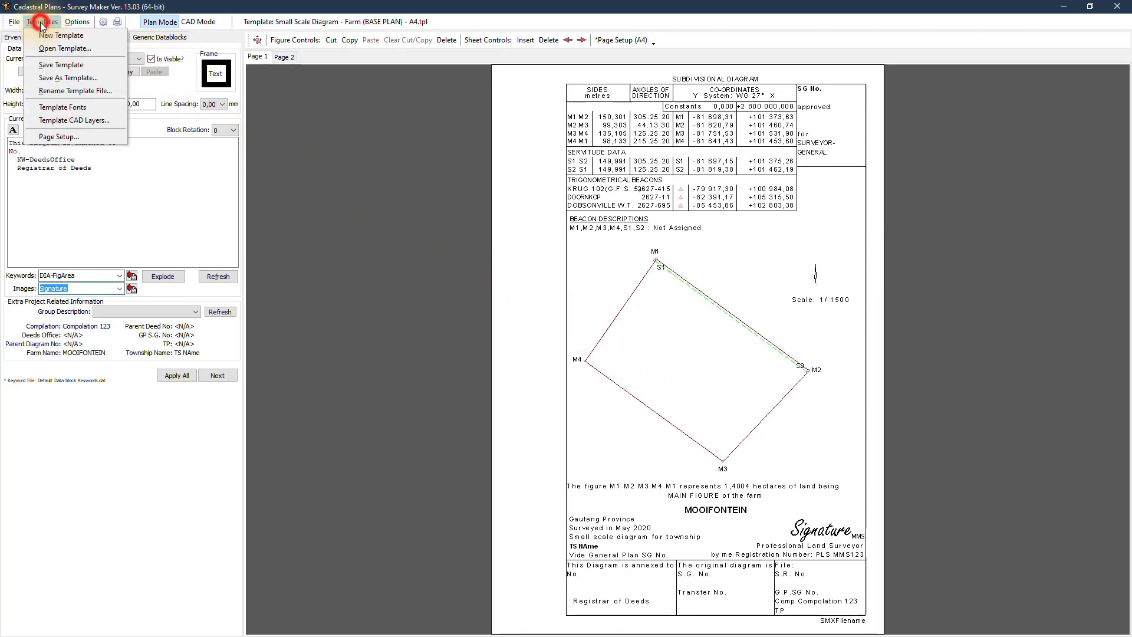
pyautogui.click(58, 66)
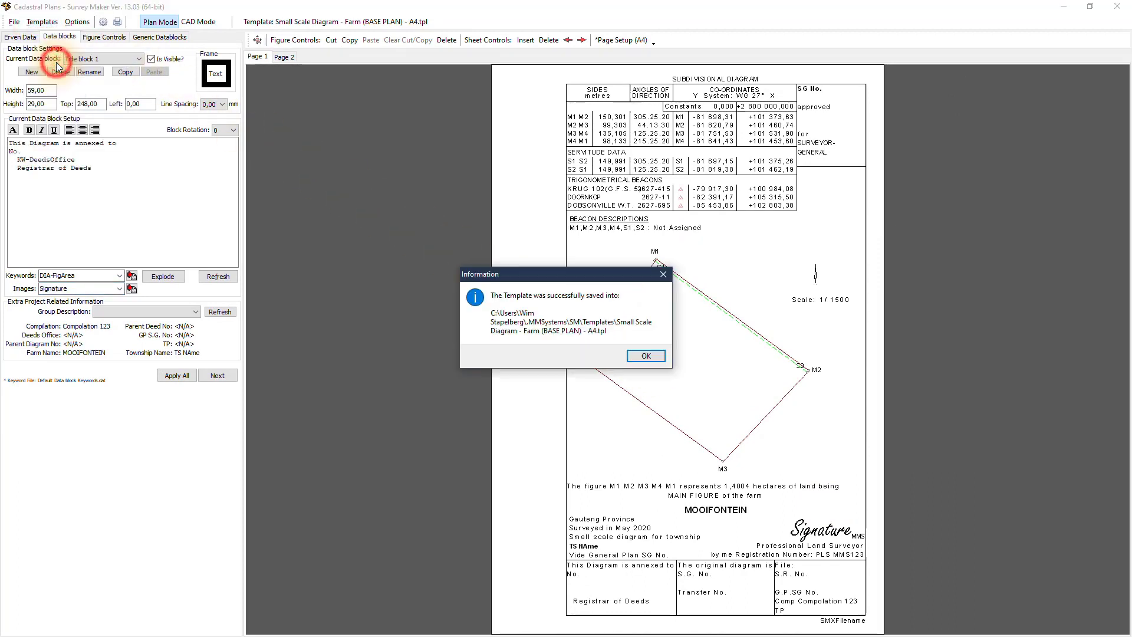
pyautogui.click(646, 355)
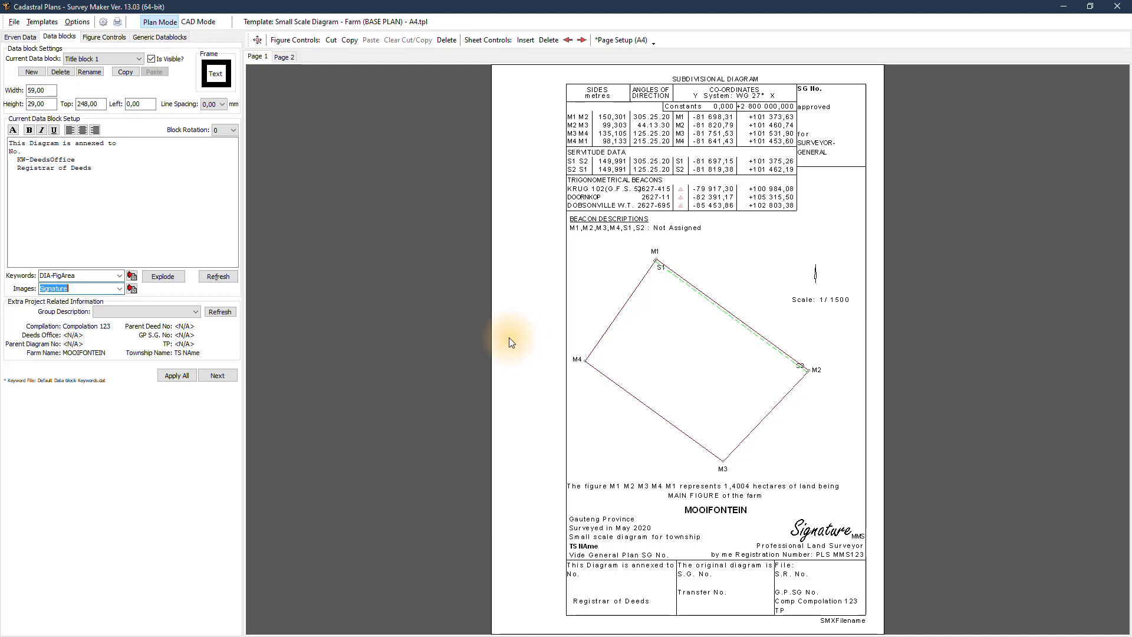
pyautogui.click(1118, 6)
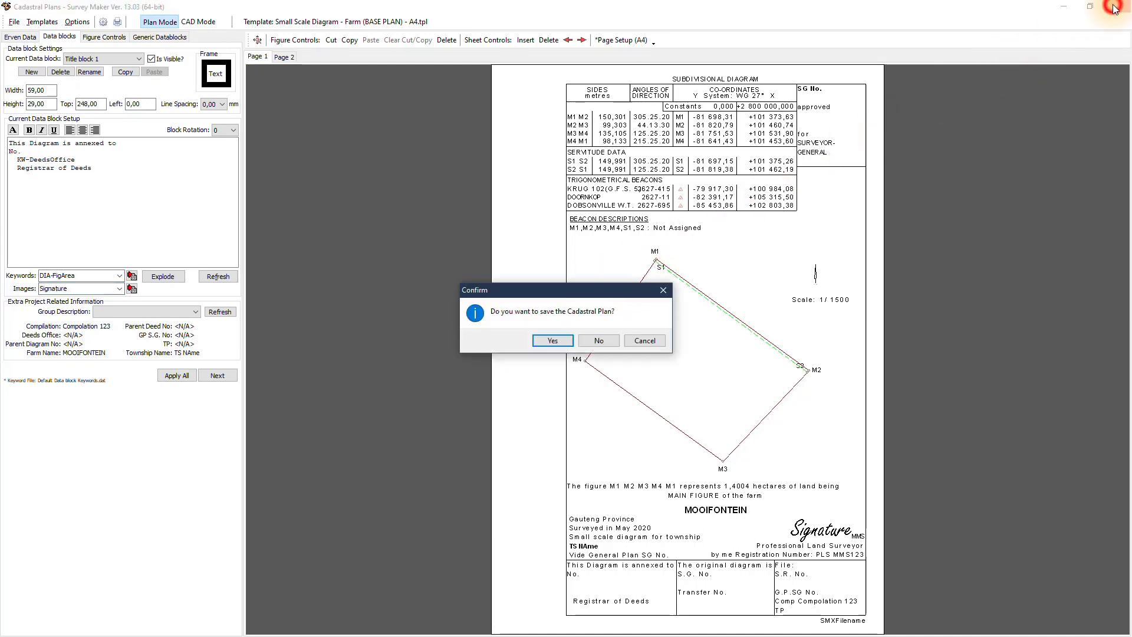
pyautogui.click(596, 342)
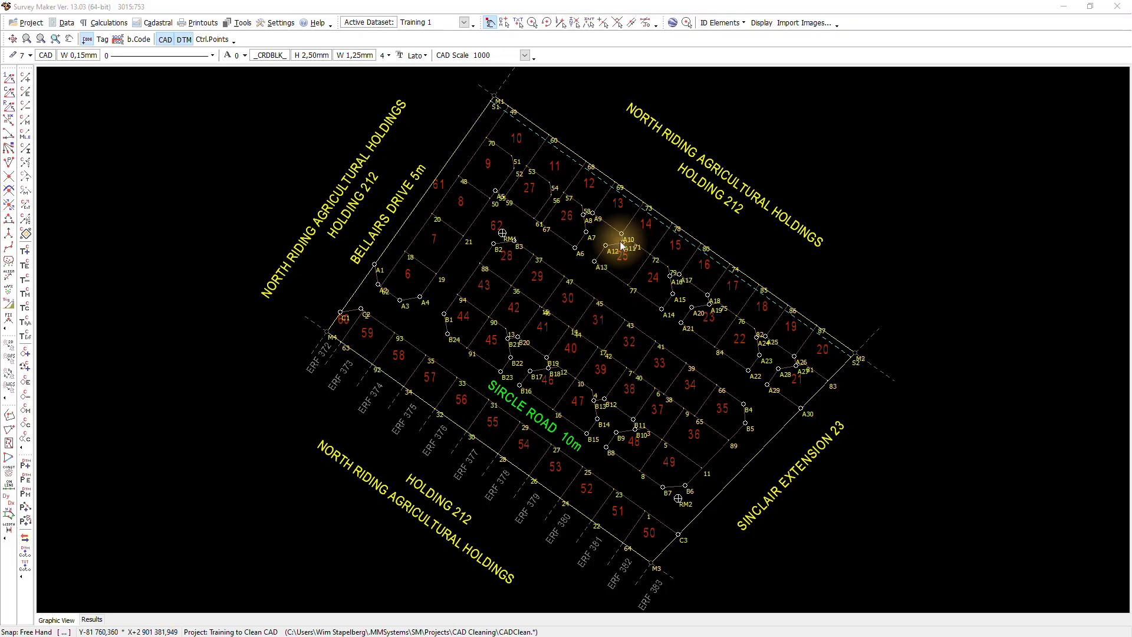
pyautogui.click(728, 24)
pyautogui.click(761, 23)
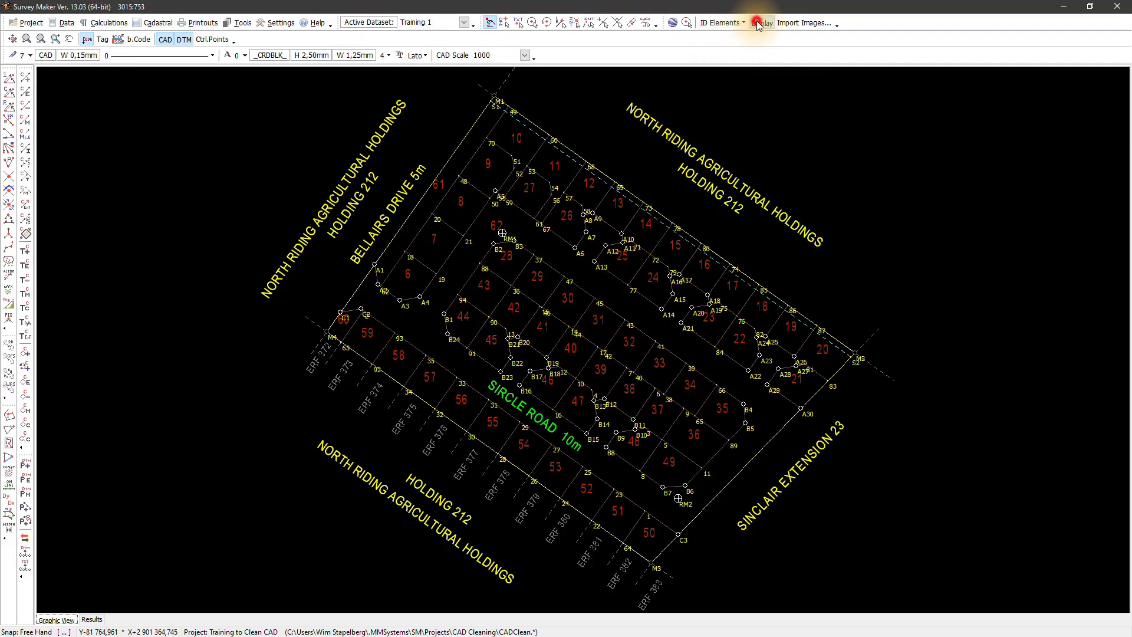
pyautogui.click(489, 218)
pyautogui.click(441, 246)
pyautogui.click(678, 434)
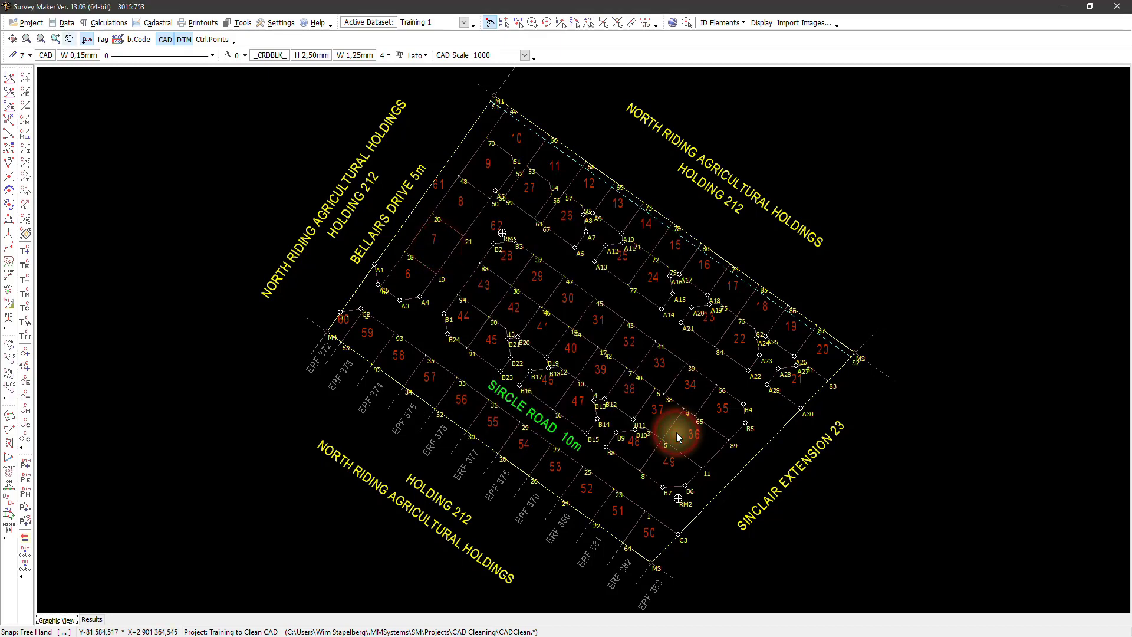
pyautogui.click(12, 39)
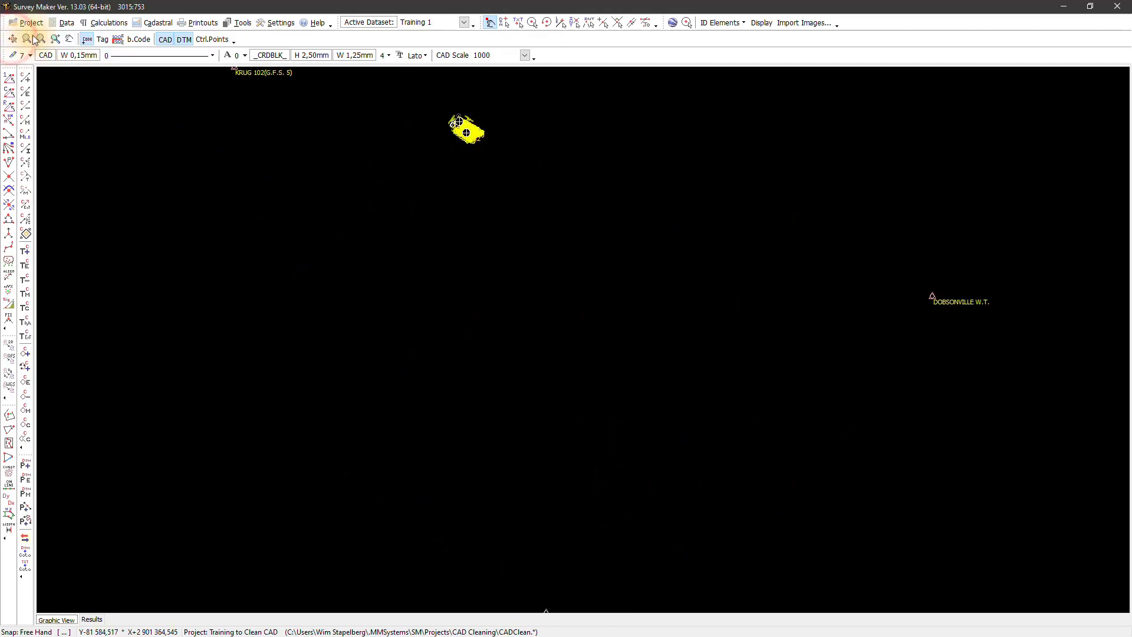
# - Reopen Cadastral Plans and load the template Working Plan - New Township (BASE PLAN) - A3.tpl
pyautogui.click(155, 22)
pyautogui.click(161, 49)
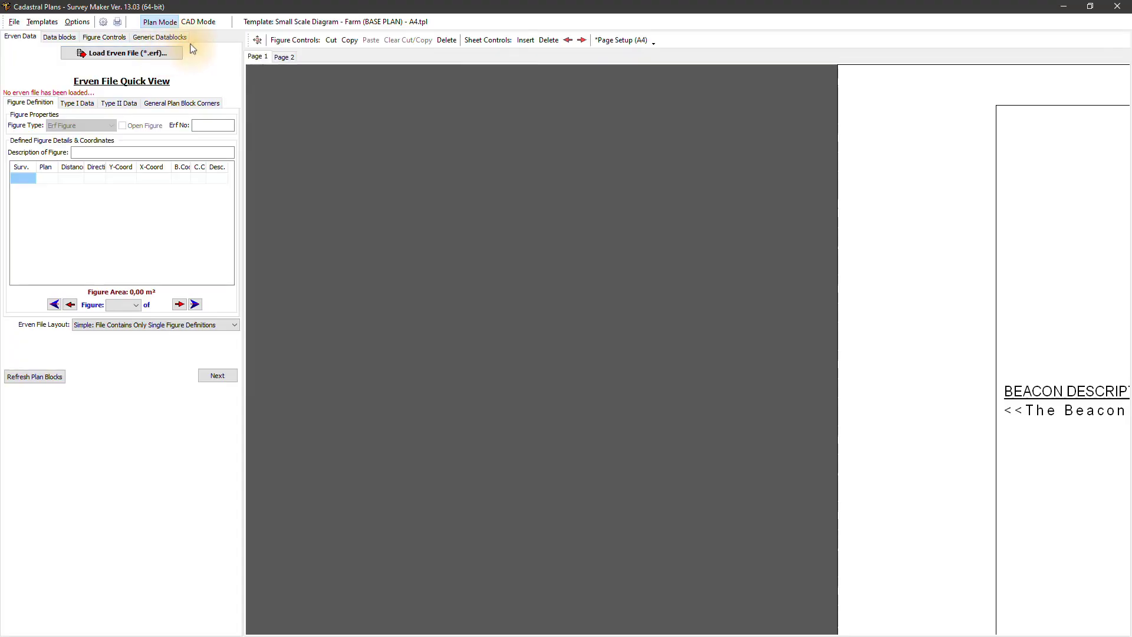
pyautogui.click(258, 39)
pyautogui.click(42, 21)
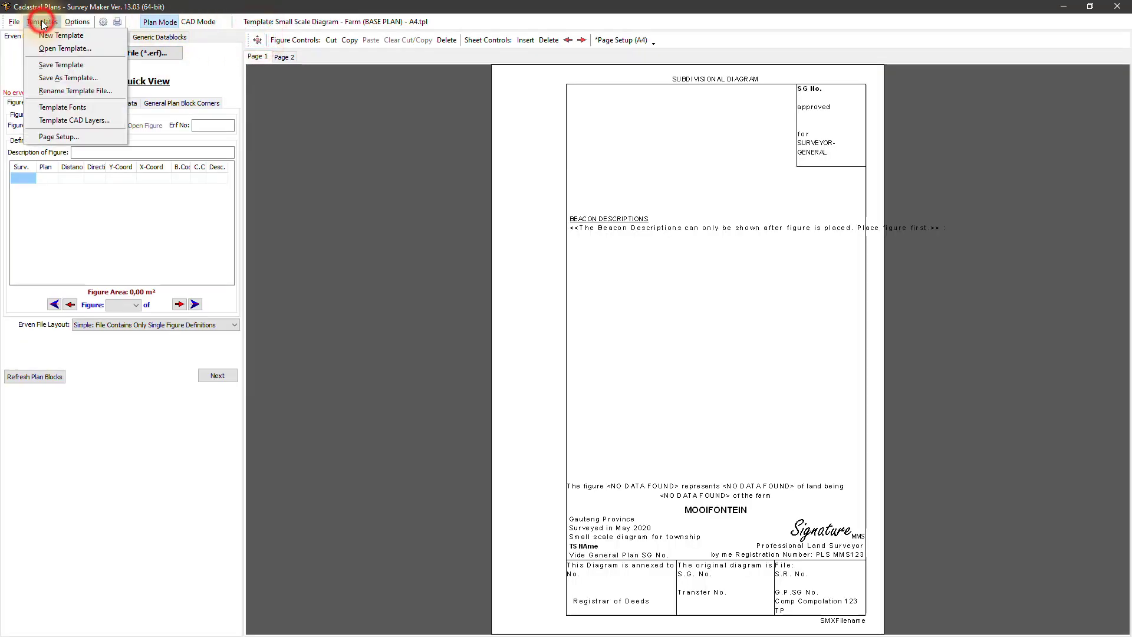
pyautogui.click(48, 46)
pyautogui.moveTo(590, 136); pyautogui.dragTo(579, 279)
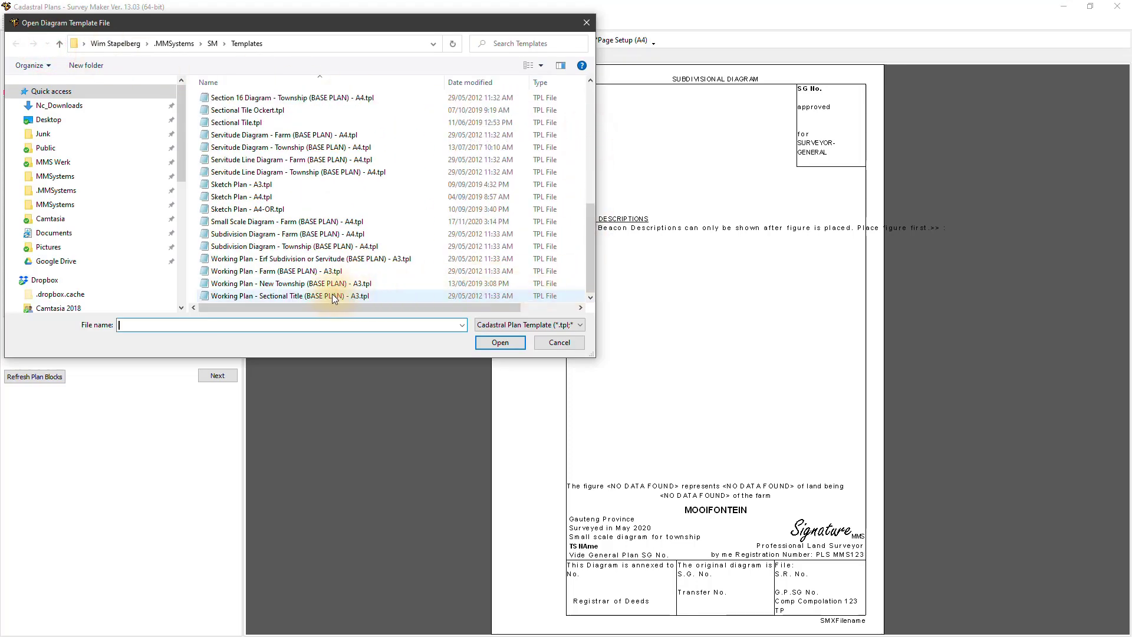
pyautogui.click(253, 284)
pyautogui.click(498, 343)
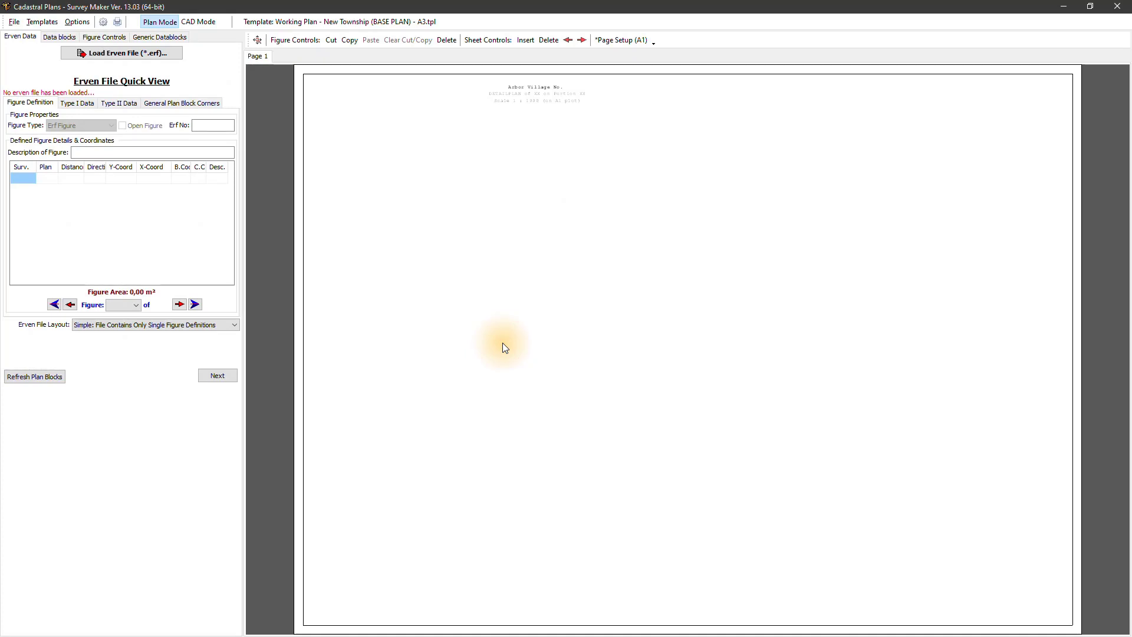
# - Set the figure to import all CAD data and all points, excluding the Trigonometrical Beacons cadastral code
pyautogui.click(106, 37)
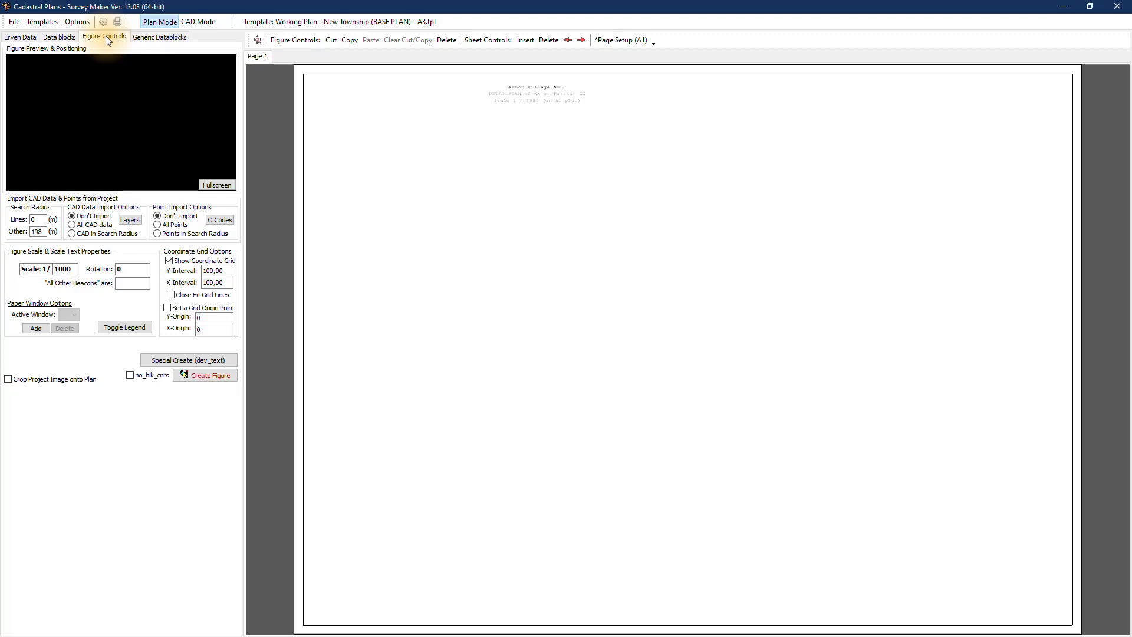
pyautogui.click(72, 225)
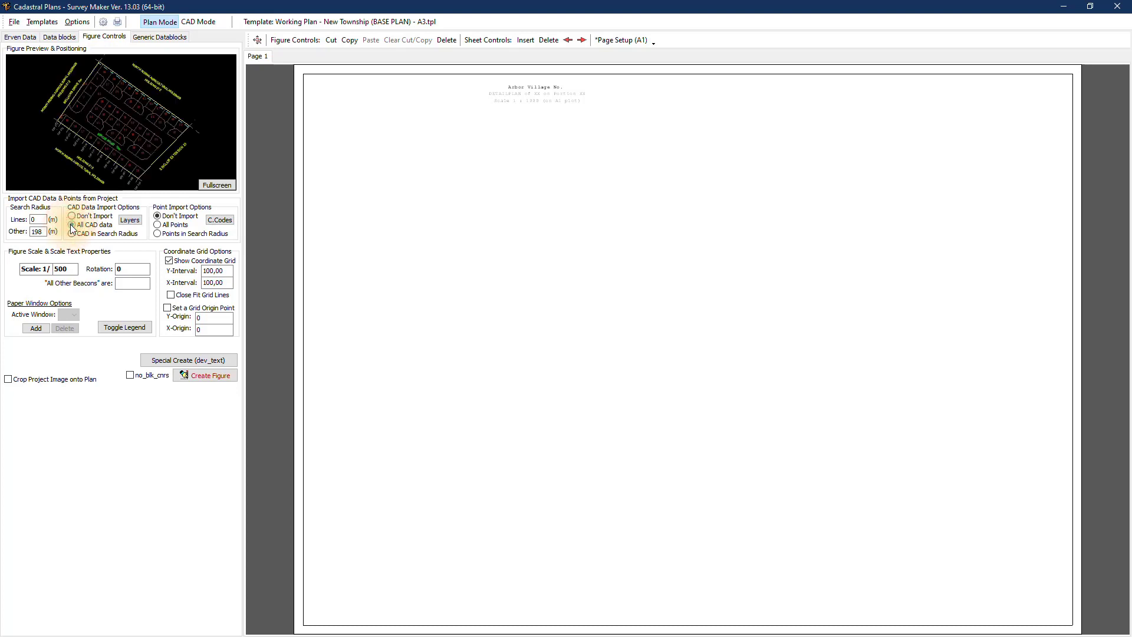
pyautogui.click(158, 228)
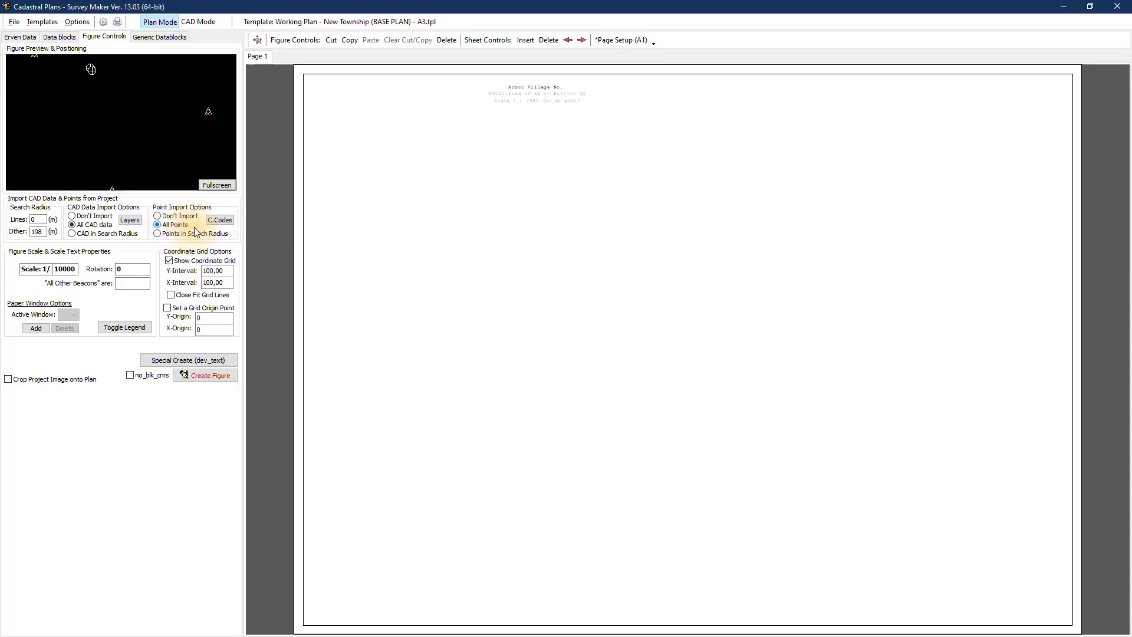
pyautogui.click(218, 220)
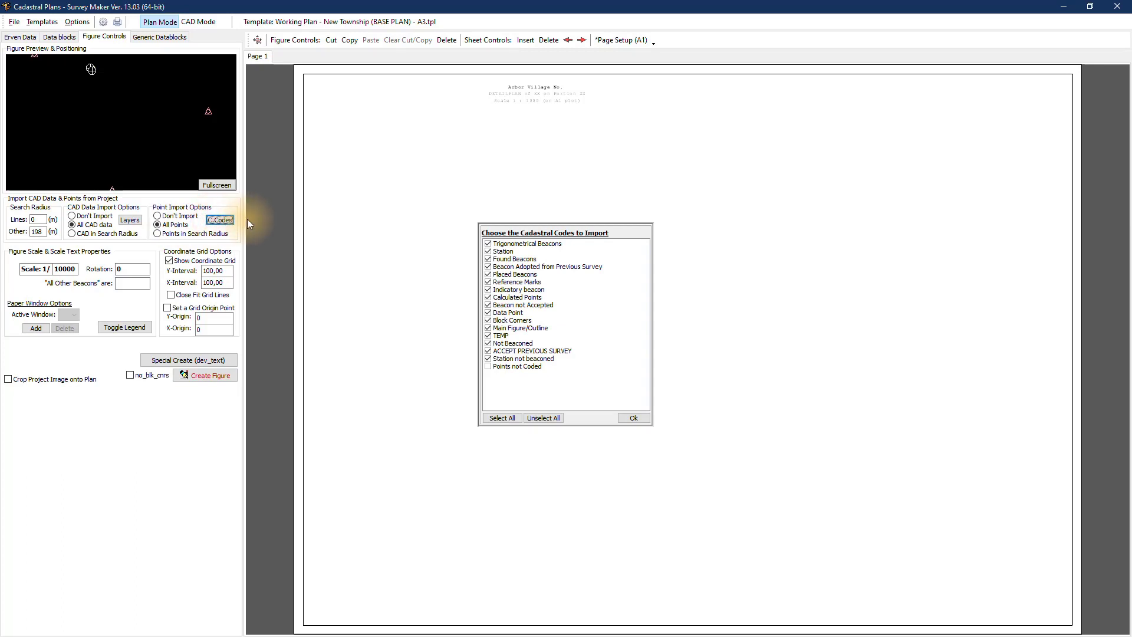
pyautogui.click(490, 246)
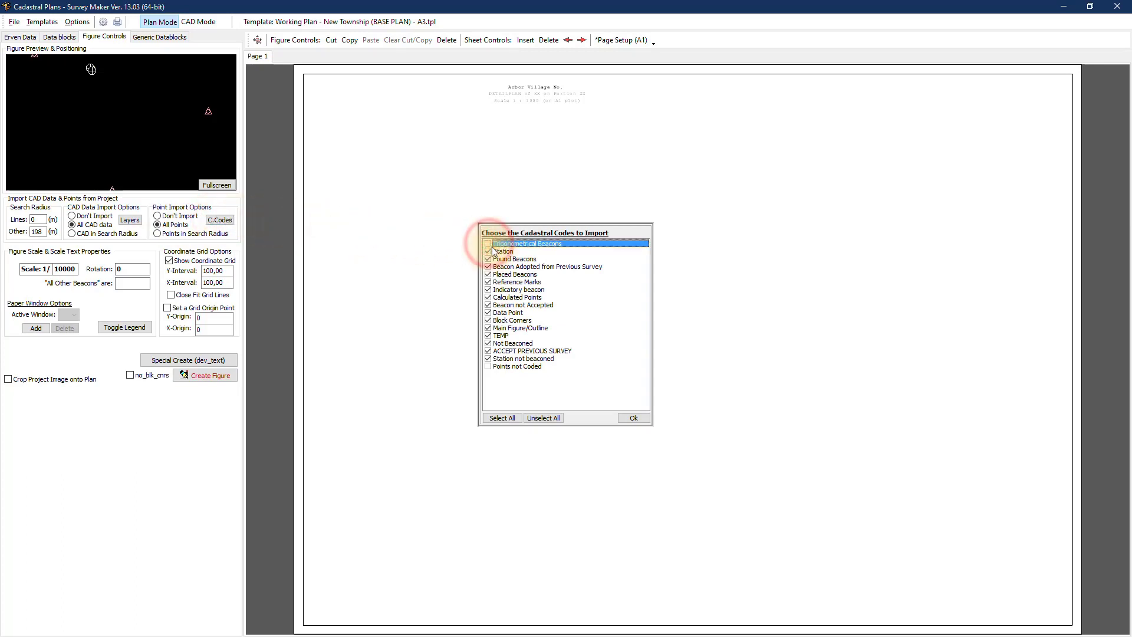
pyautogui.click(631, 418)
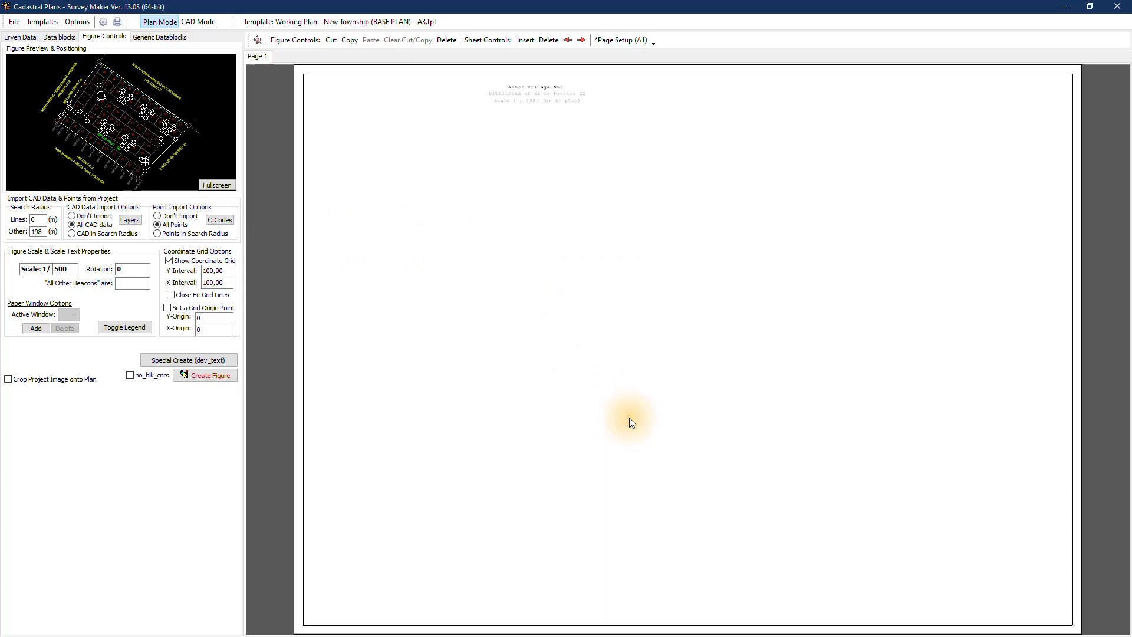
# - Create the figure on the township working plan and close the plan without saving it
pyautogui.click(218, 376)
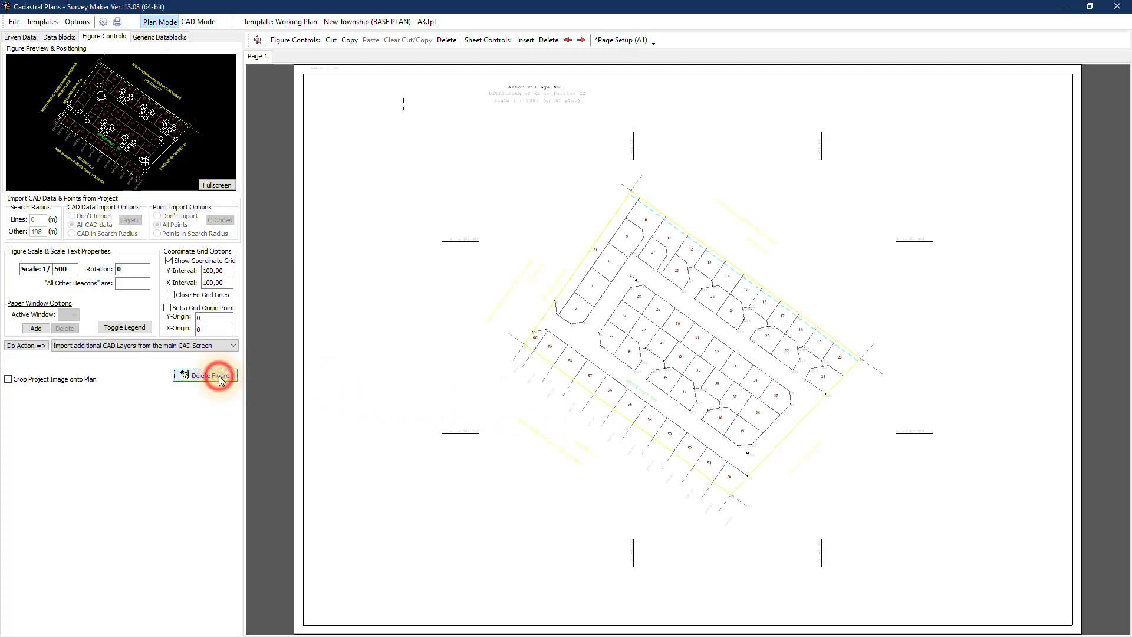
pyautogui.scroll(2, 645, 266)
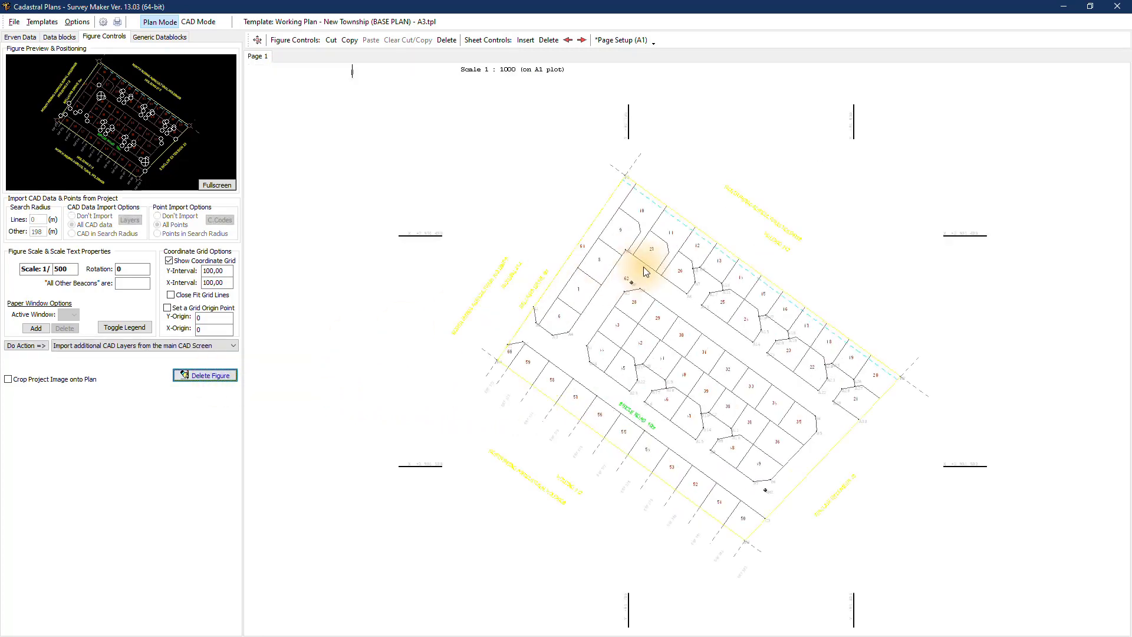
pyautogui.scroll(1, 645, 271)
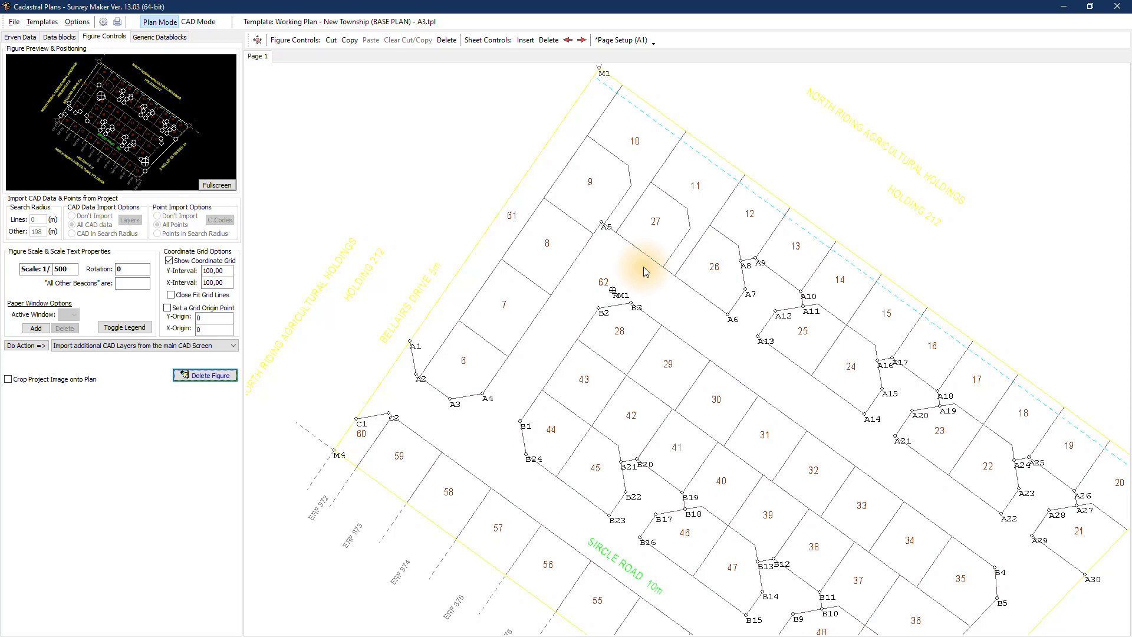
pyautogui.click(257, 40)
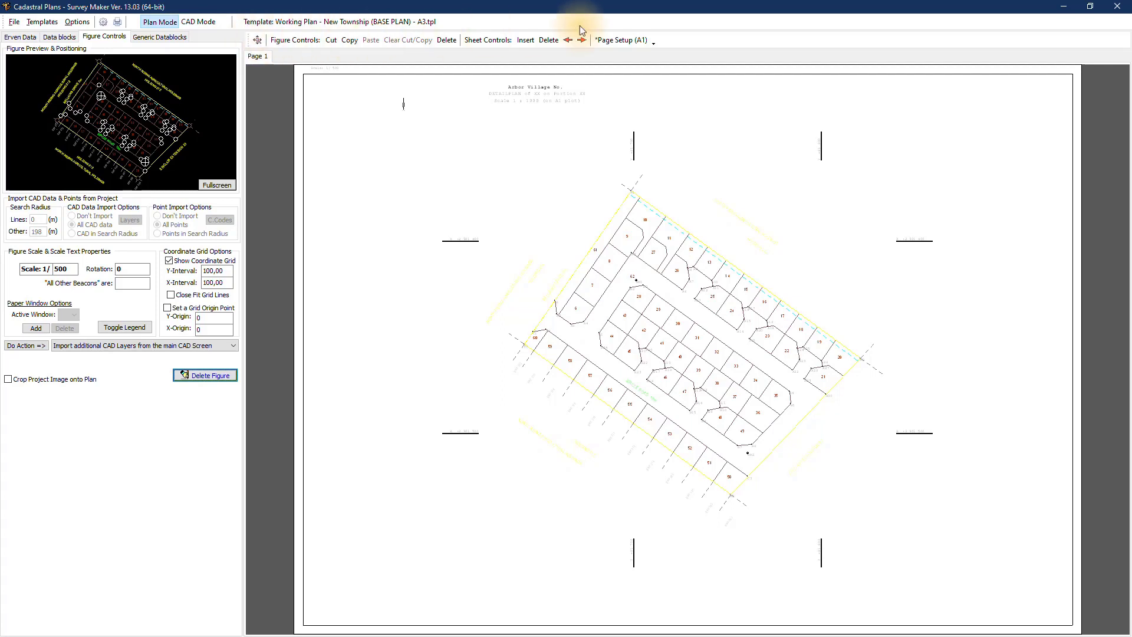
pyautogui.click(1120, 7)
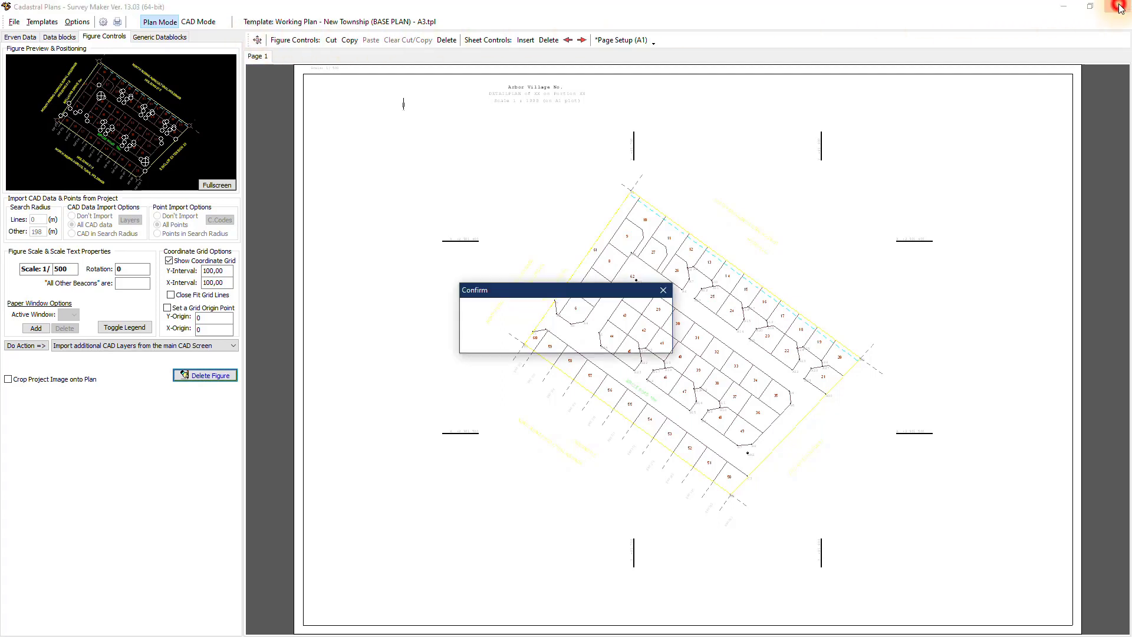
pyautogui.click(600, 341)
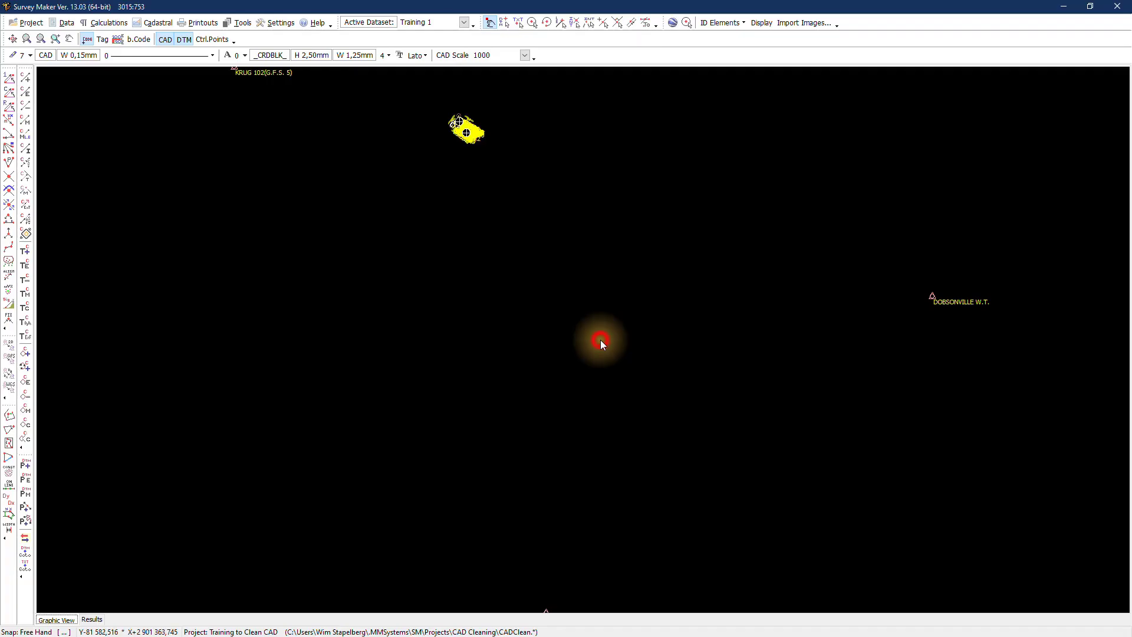
# - Reopen Cadastral Plans with the new township working plan template and load the erven file CADClean.erf
pyautogui.click(151, 21)
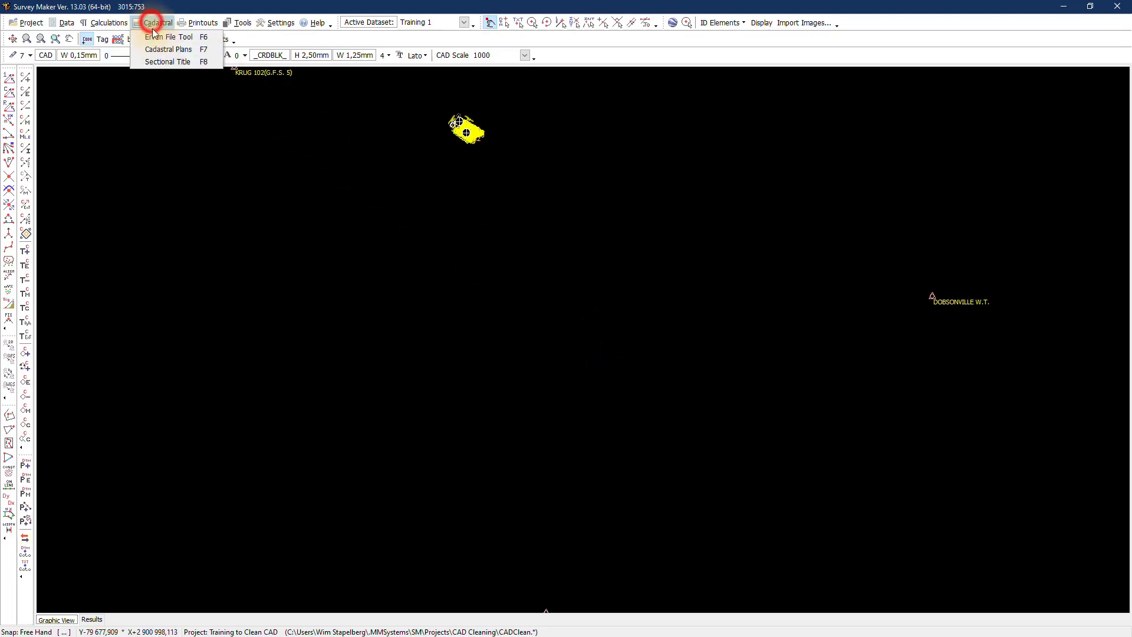
pyautogui.click(155, 49)
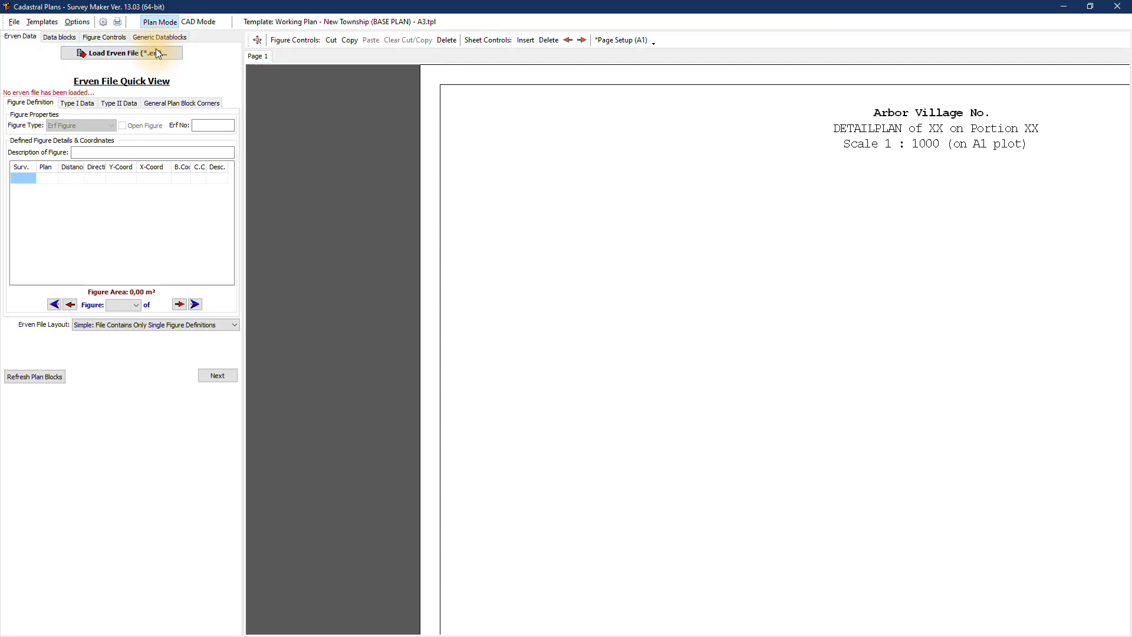
pyautogui.click(257, 39)
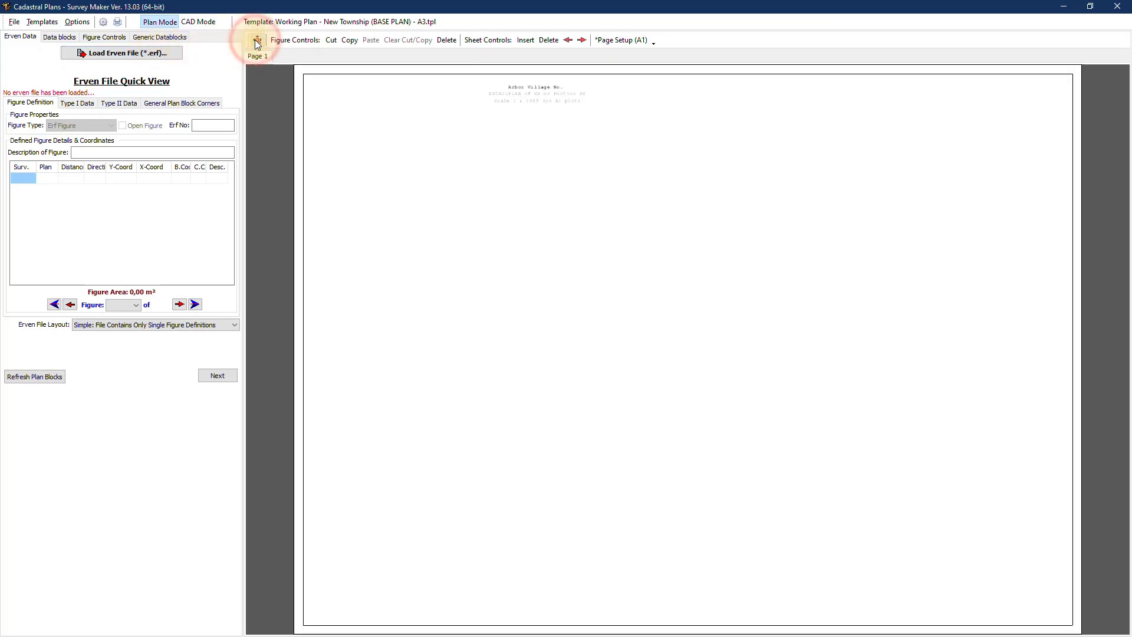
pyautogui.click(128, 51)
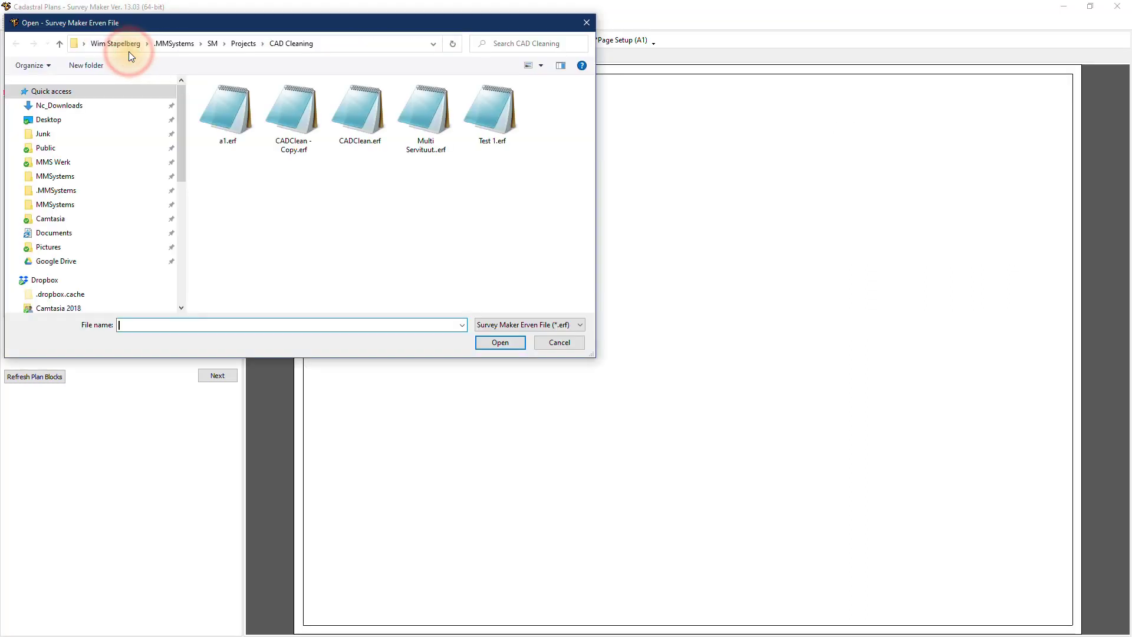
pyautogui.click(359, 121)
pyautogui.click(500, 343)
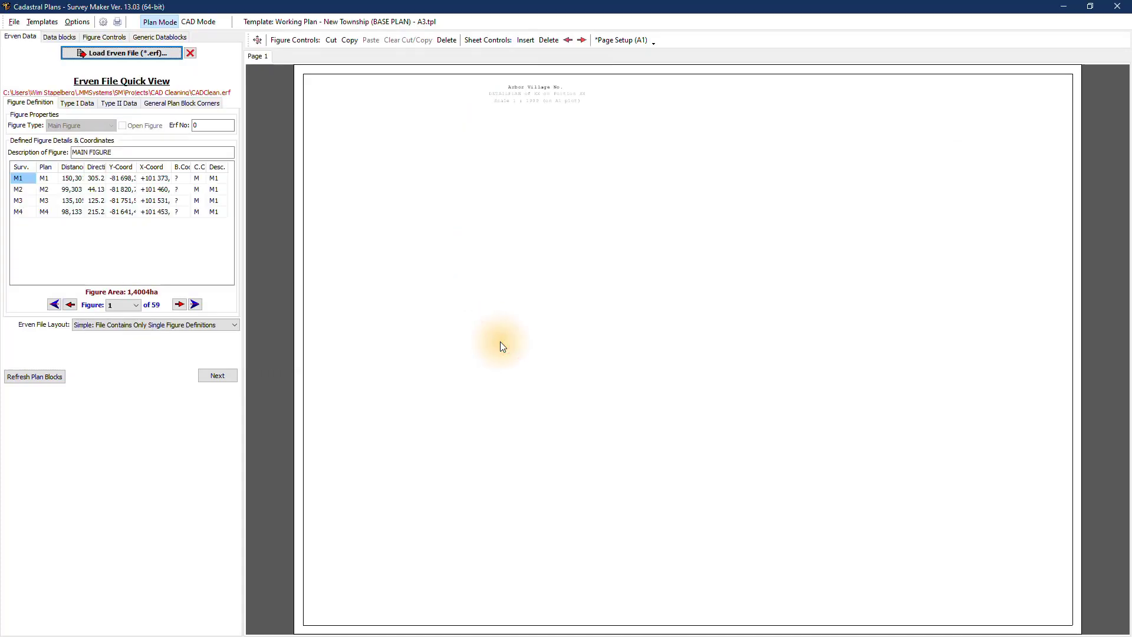
# - Set the figure to import all CAD data, limited to the SURROUNDING_DATA layer
pyautogui.click(106, 37)
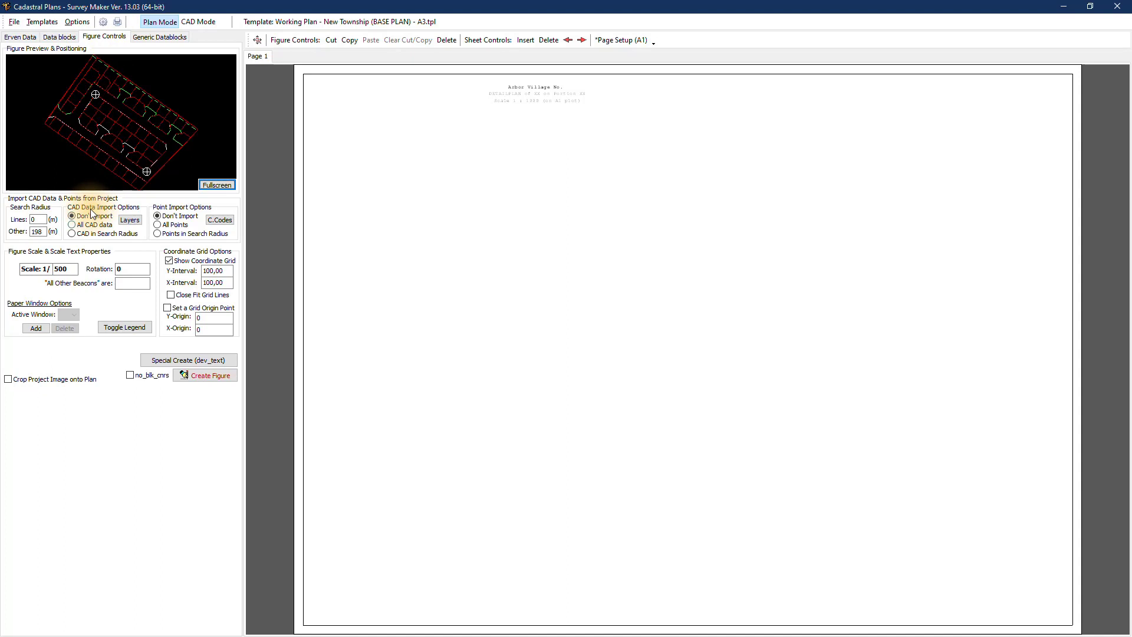
pyautogui.click(73, 225)
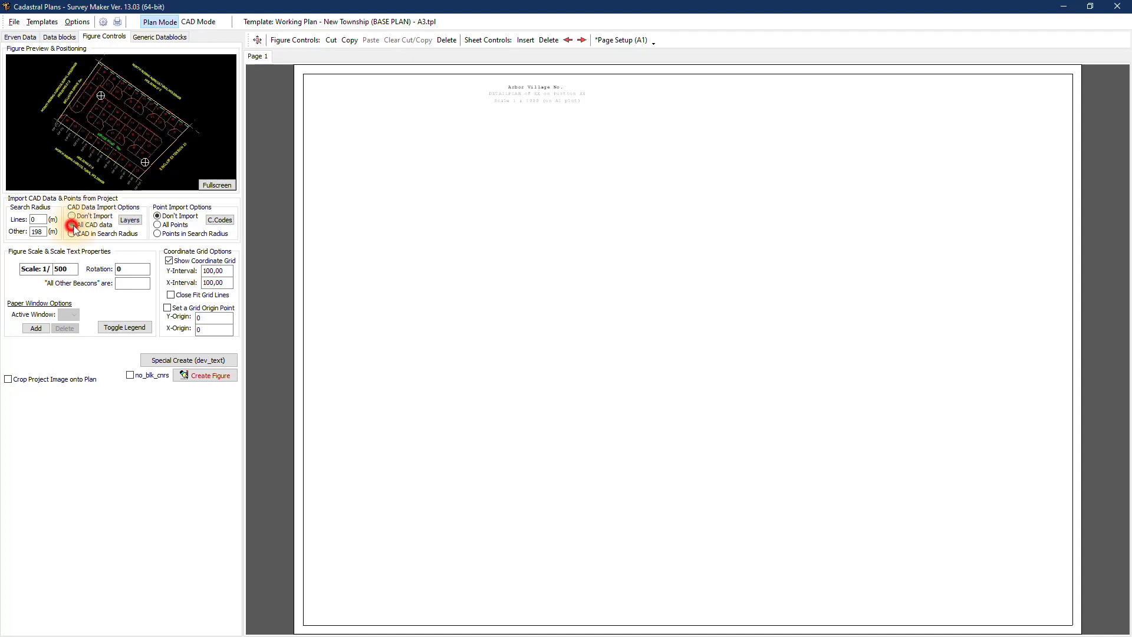
pyautogui.click(129, 221)
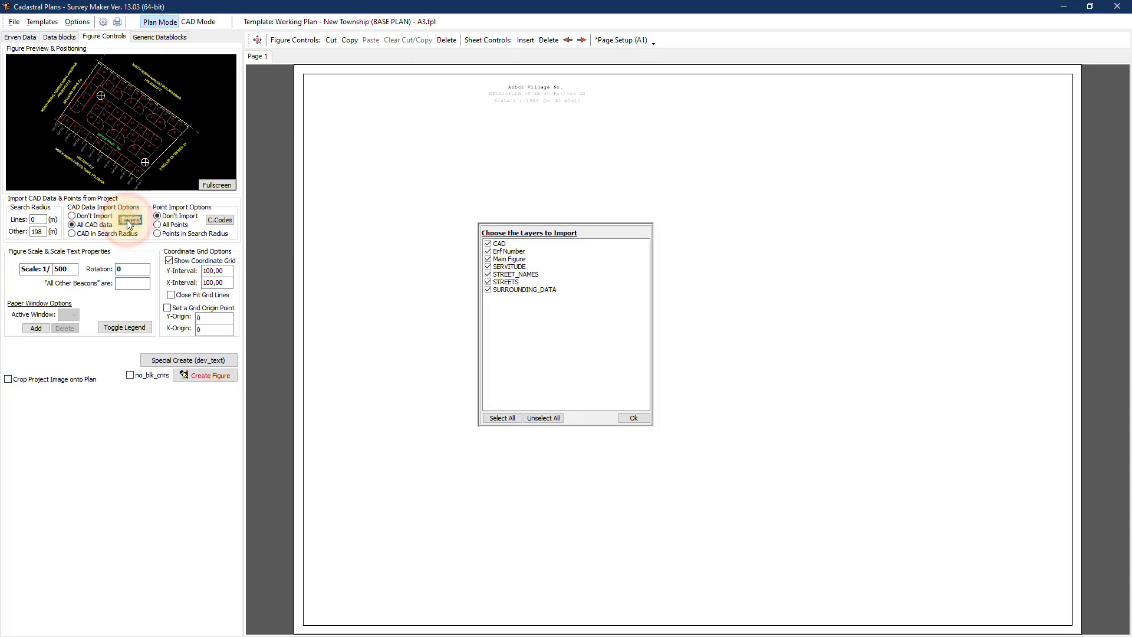
pyautogui.click(533, 419)
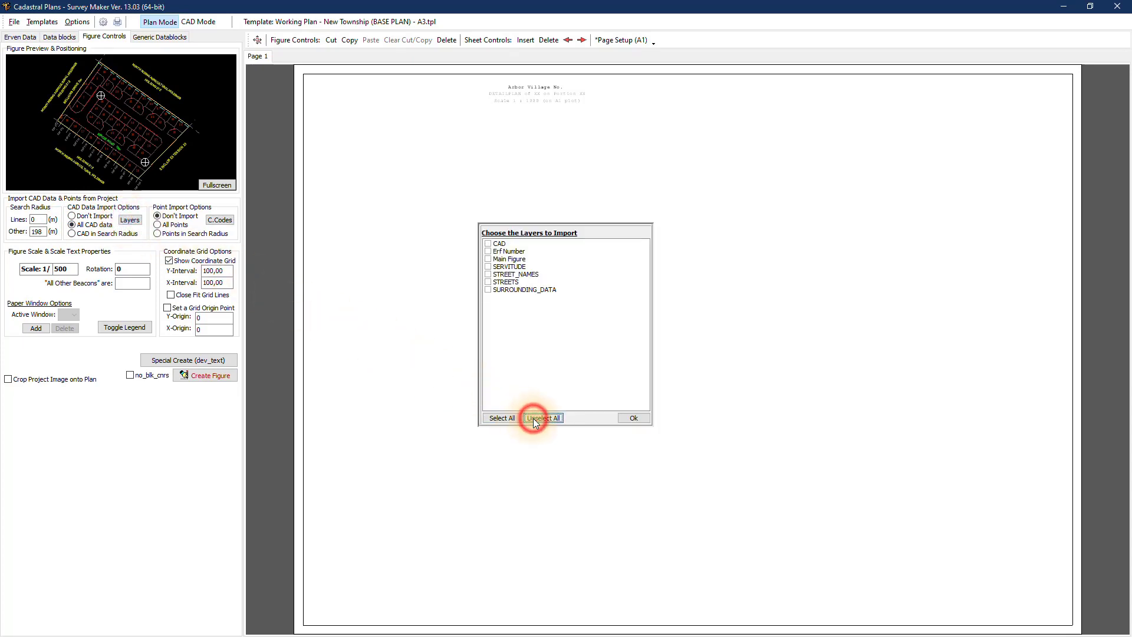
pyautogui.click(490, 289)
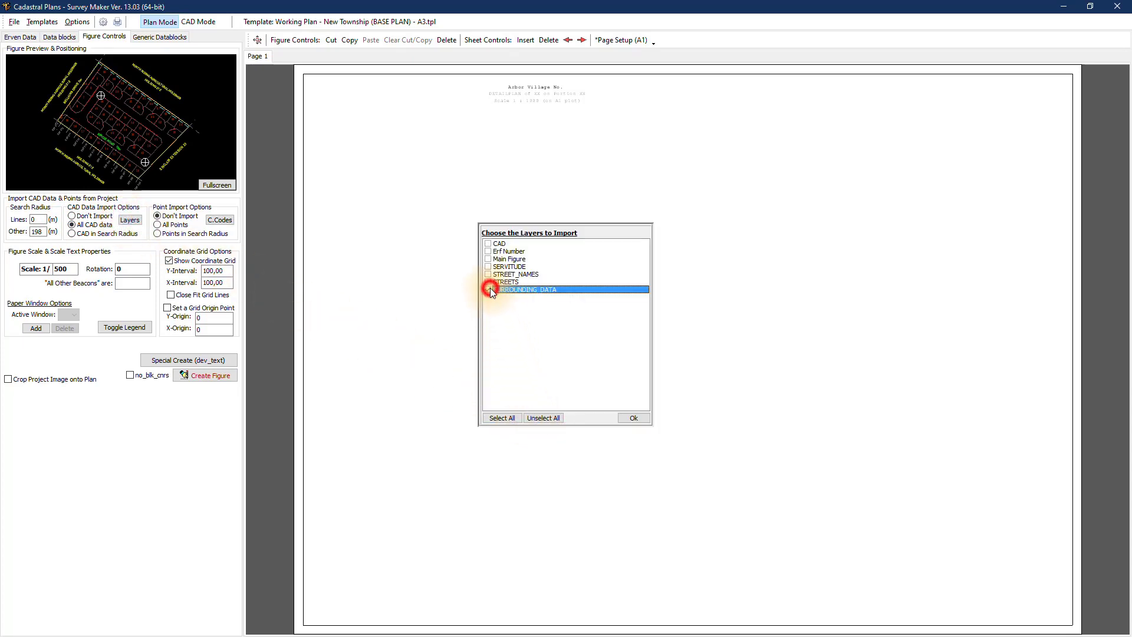
pyautogui.click(633, 419)
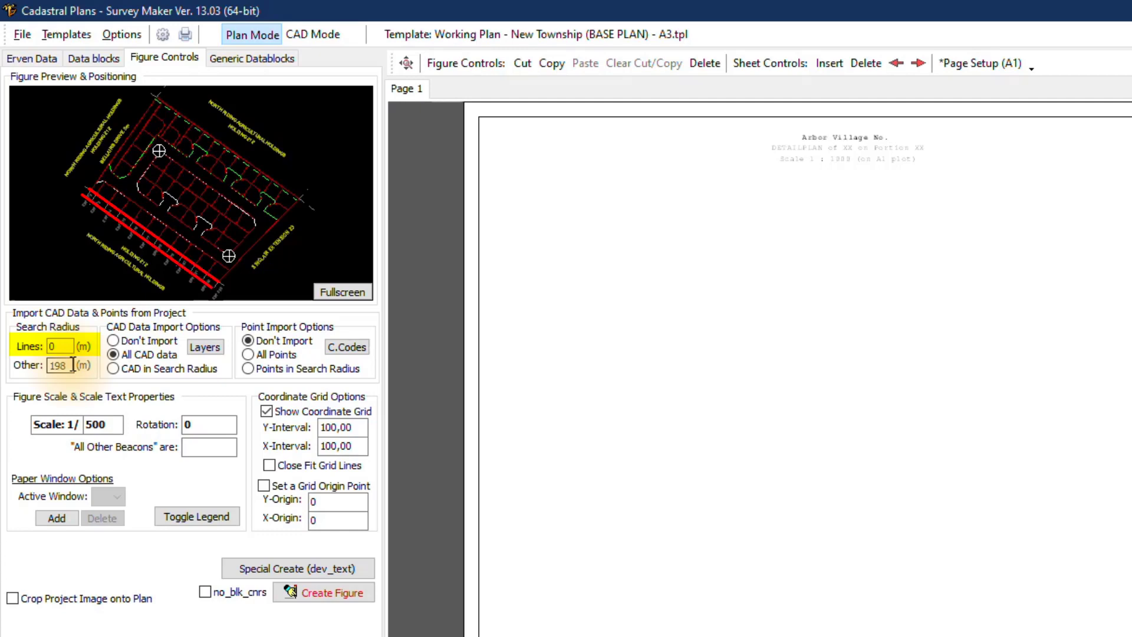
# - Set the search radius for lines to 10 m and create the figure on the township working plan
pyautogui.click(56, 346)
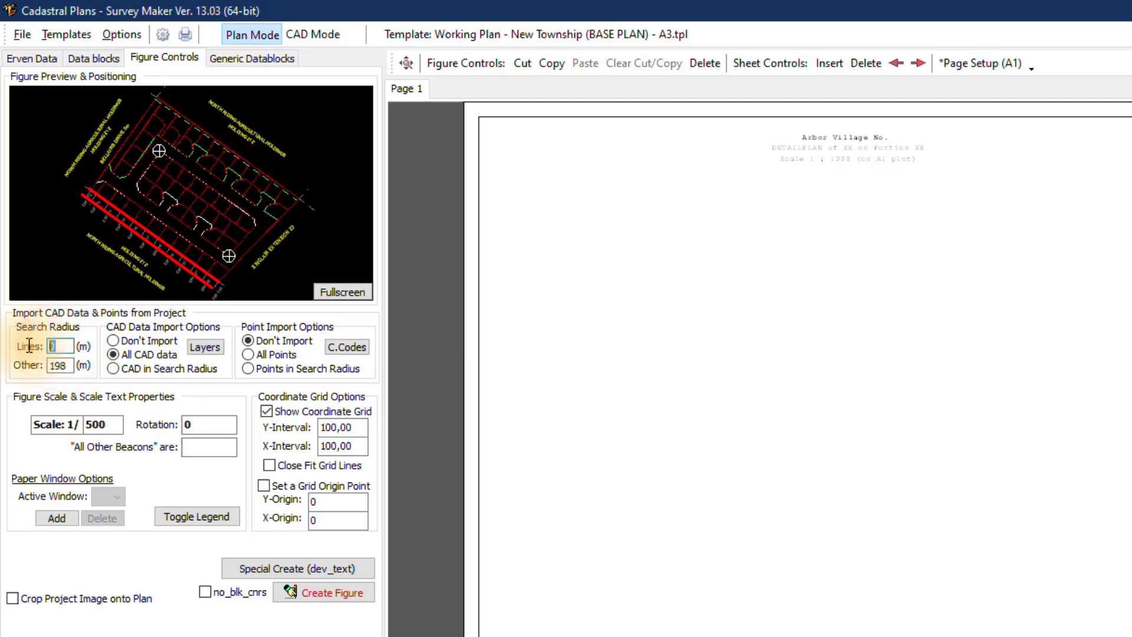
pyautogui.write('1')
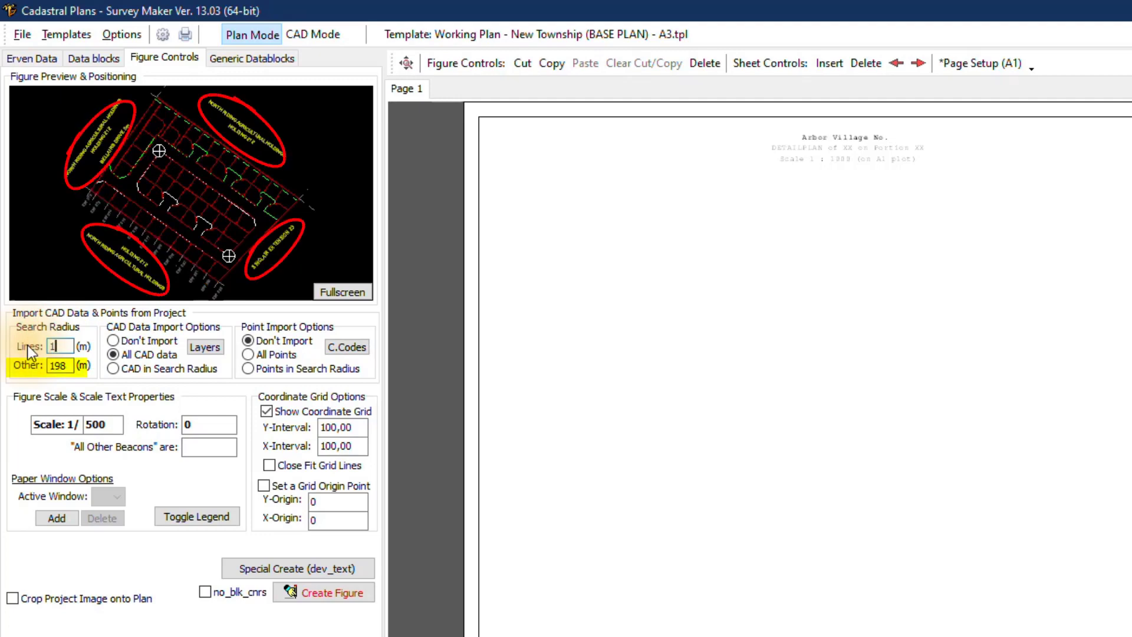
pyautogui.write('0')
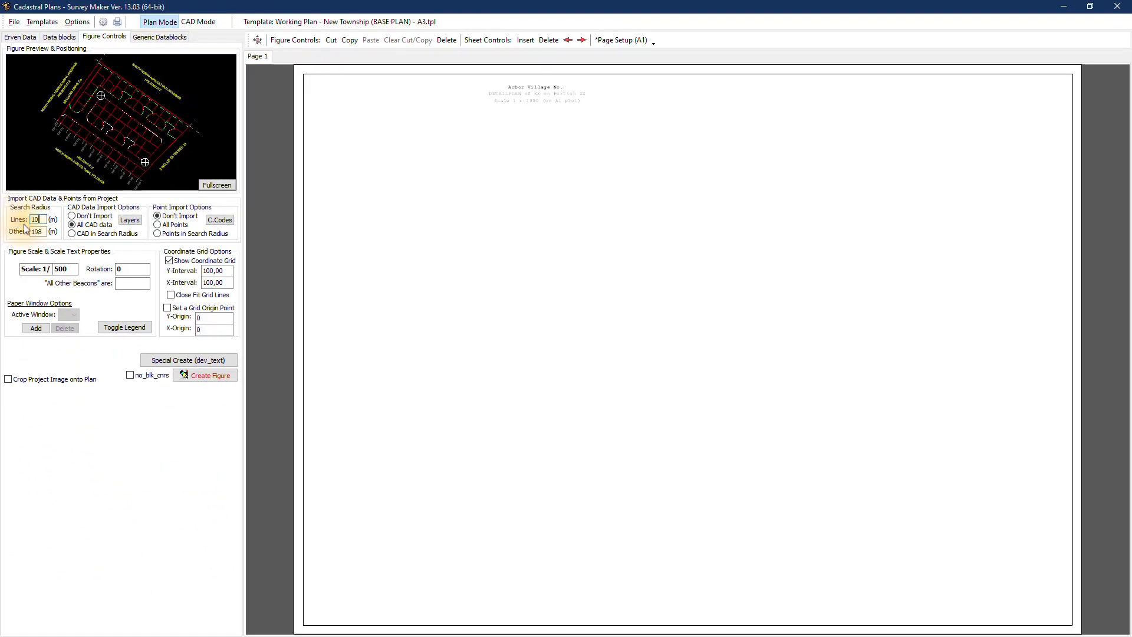
pyautogui.click(197, 377)
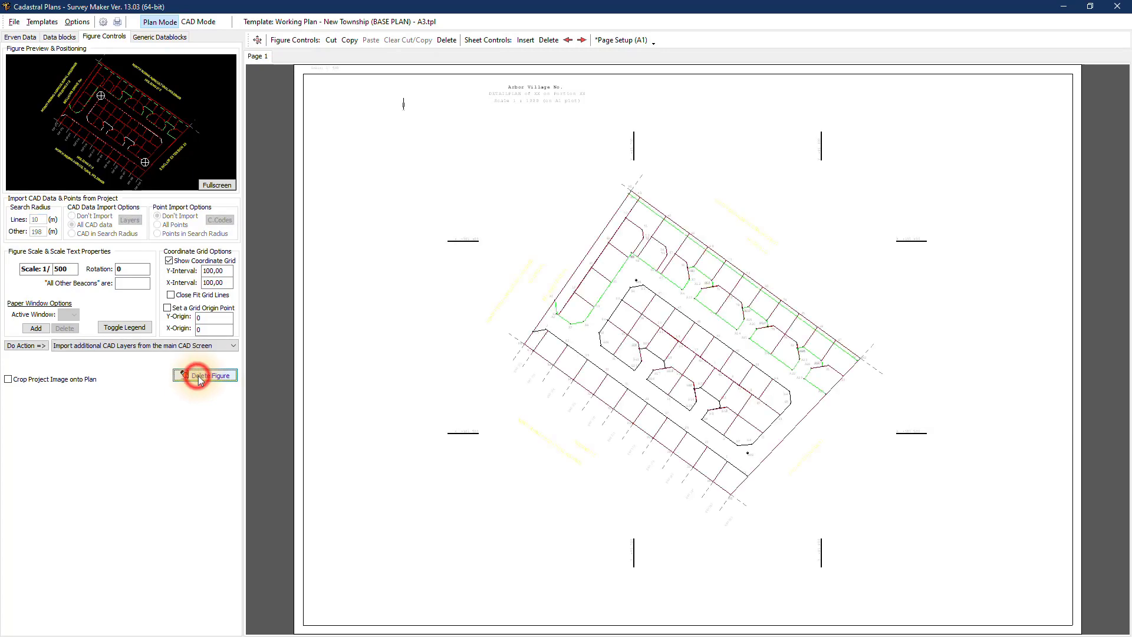
pyautogui.scroll(1, 648, 289)
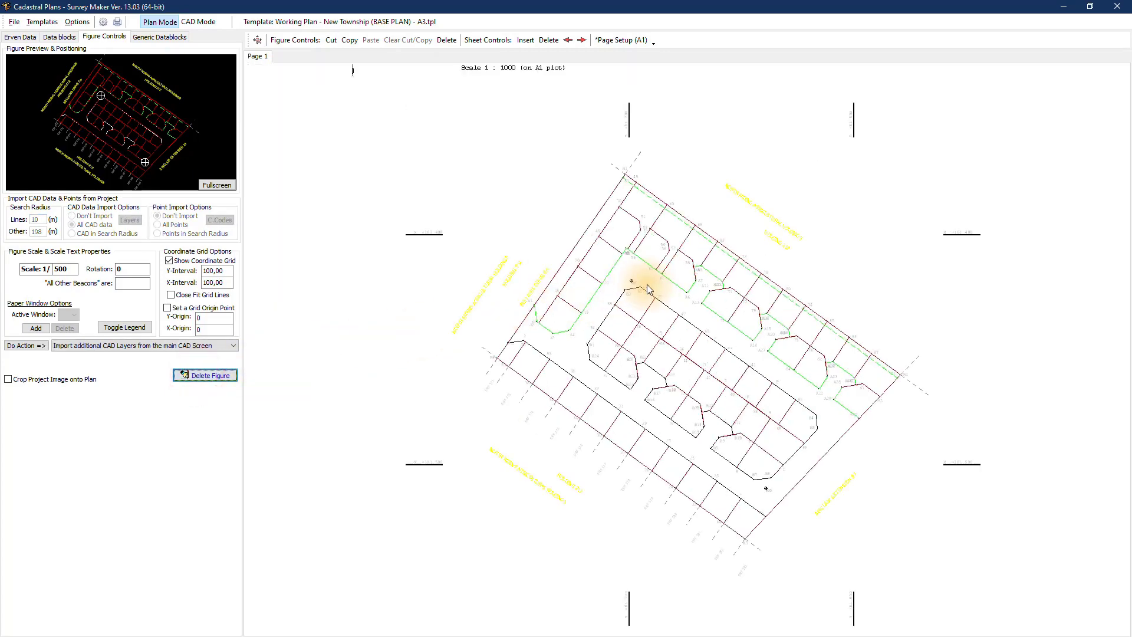
pyautogui.scroll(3, 649, 289)
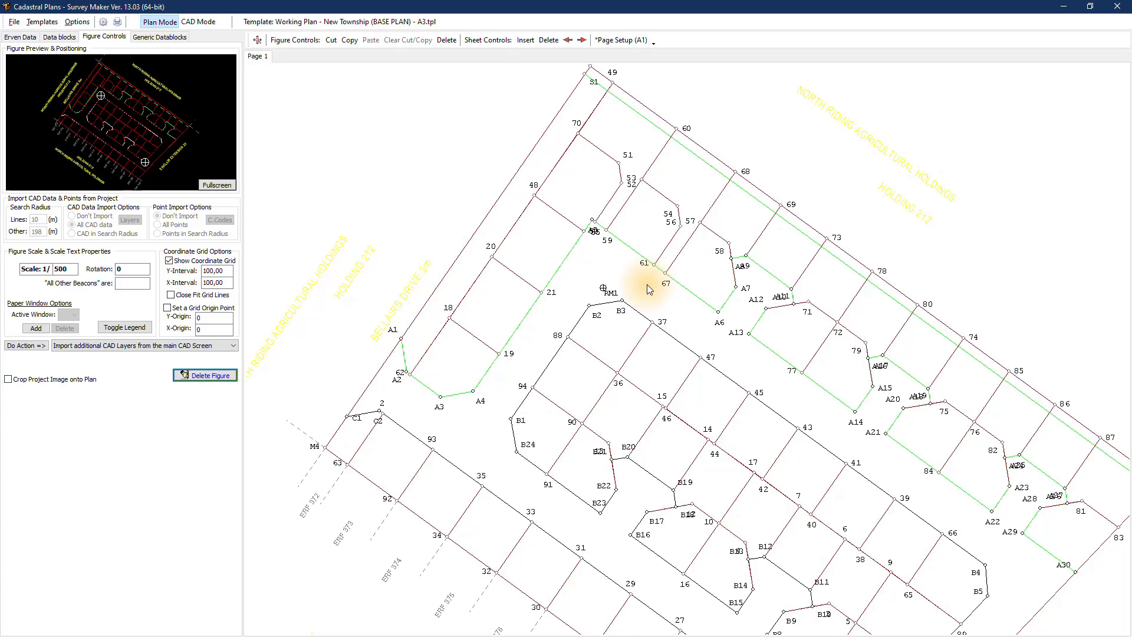
# - Fit the whole sheet in view and close the cadastral plan without saving it
pyautogui.click(258, 41)
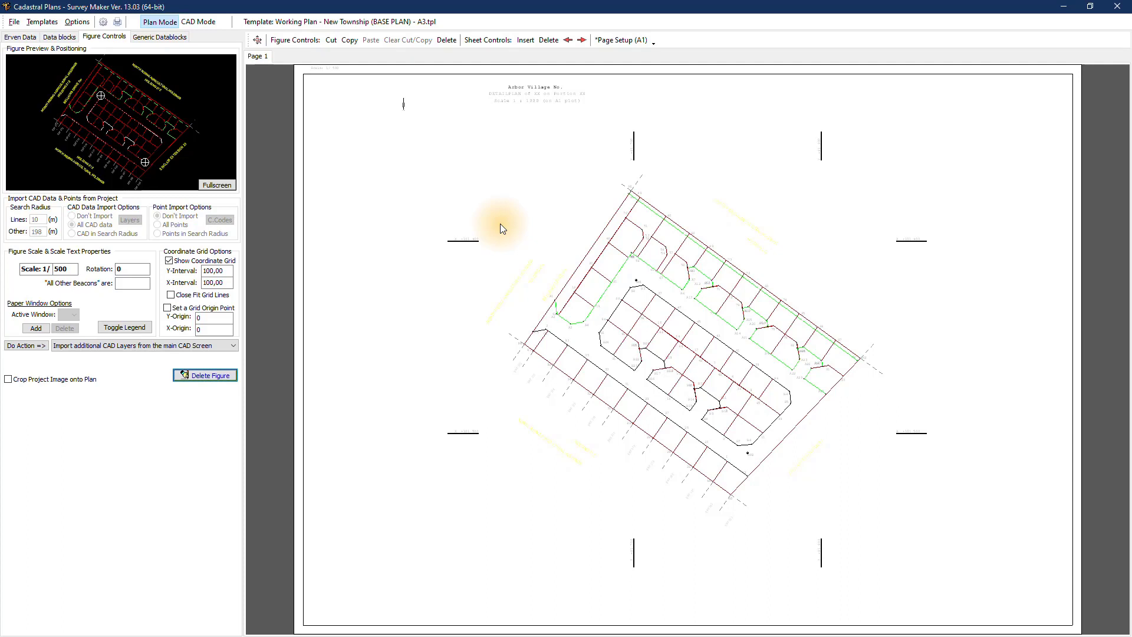
pyautogui.click(1120, 8)
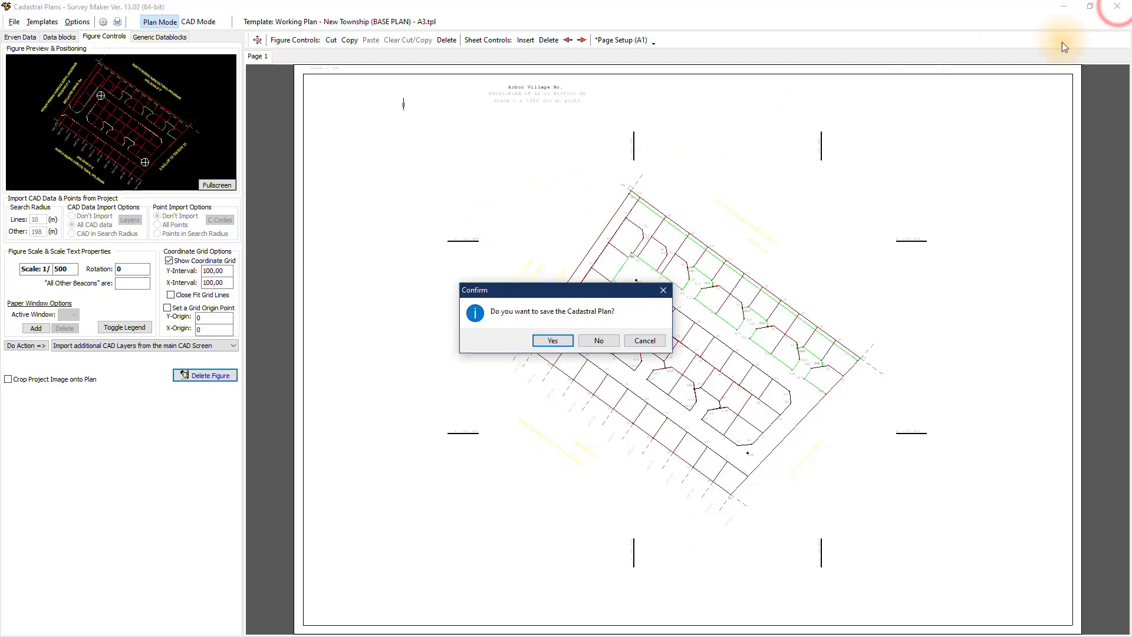
pyautogui.click(601, 341)
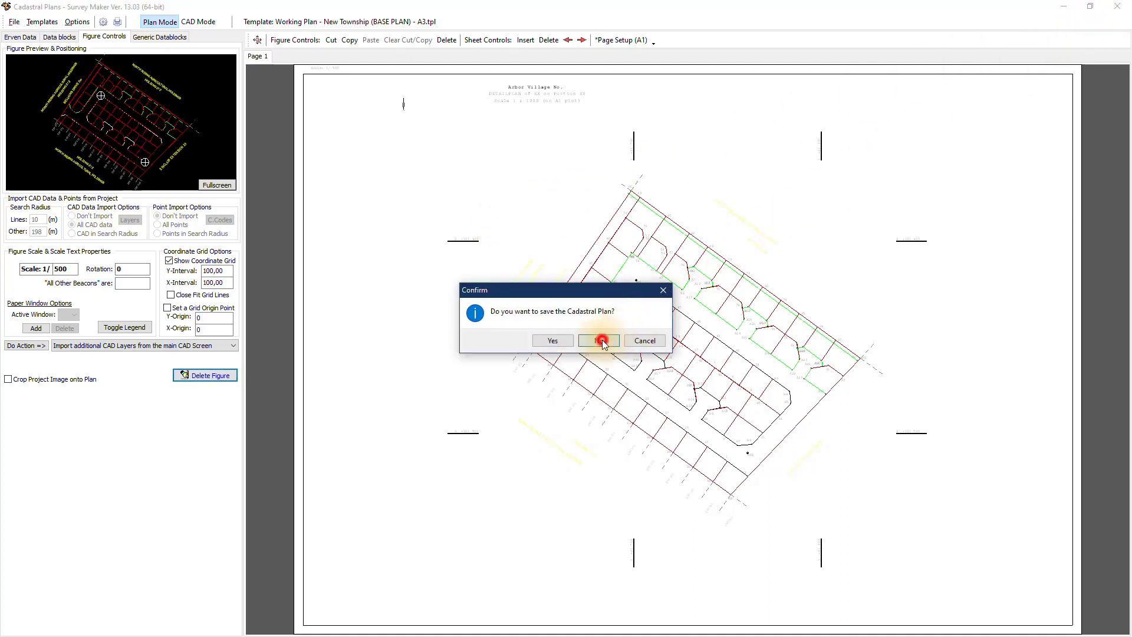